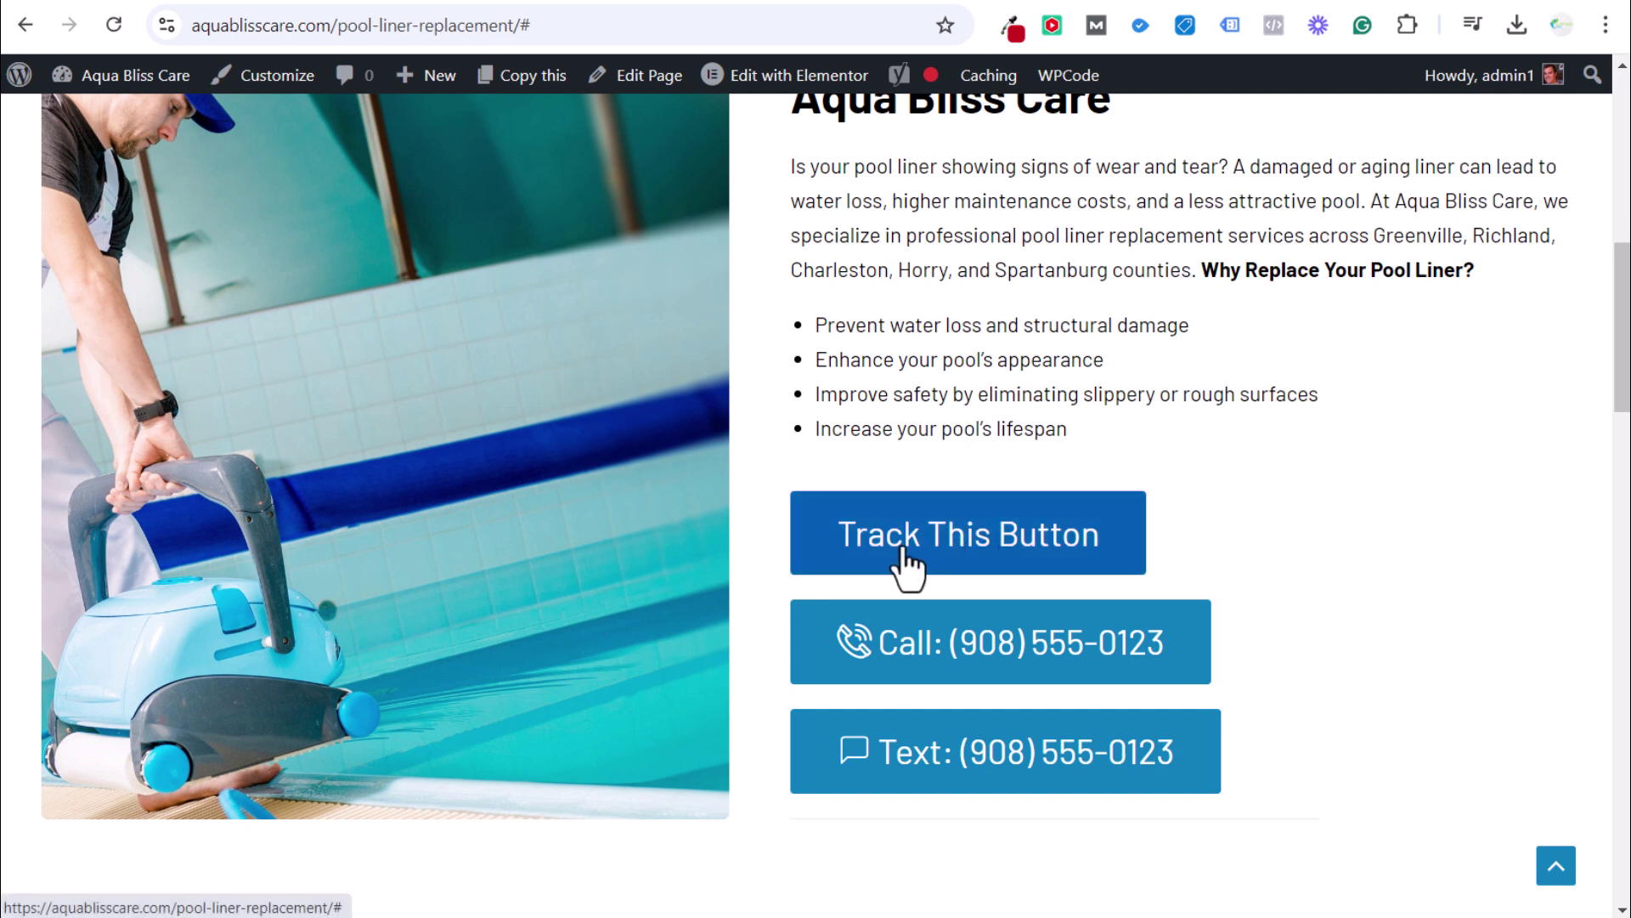
Switch to the Elementor editor and inspect the text and # link of the Track This Button element.
{"action": "left_click", "coordinate": [182, 3]}
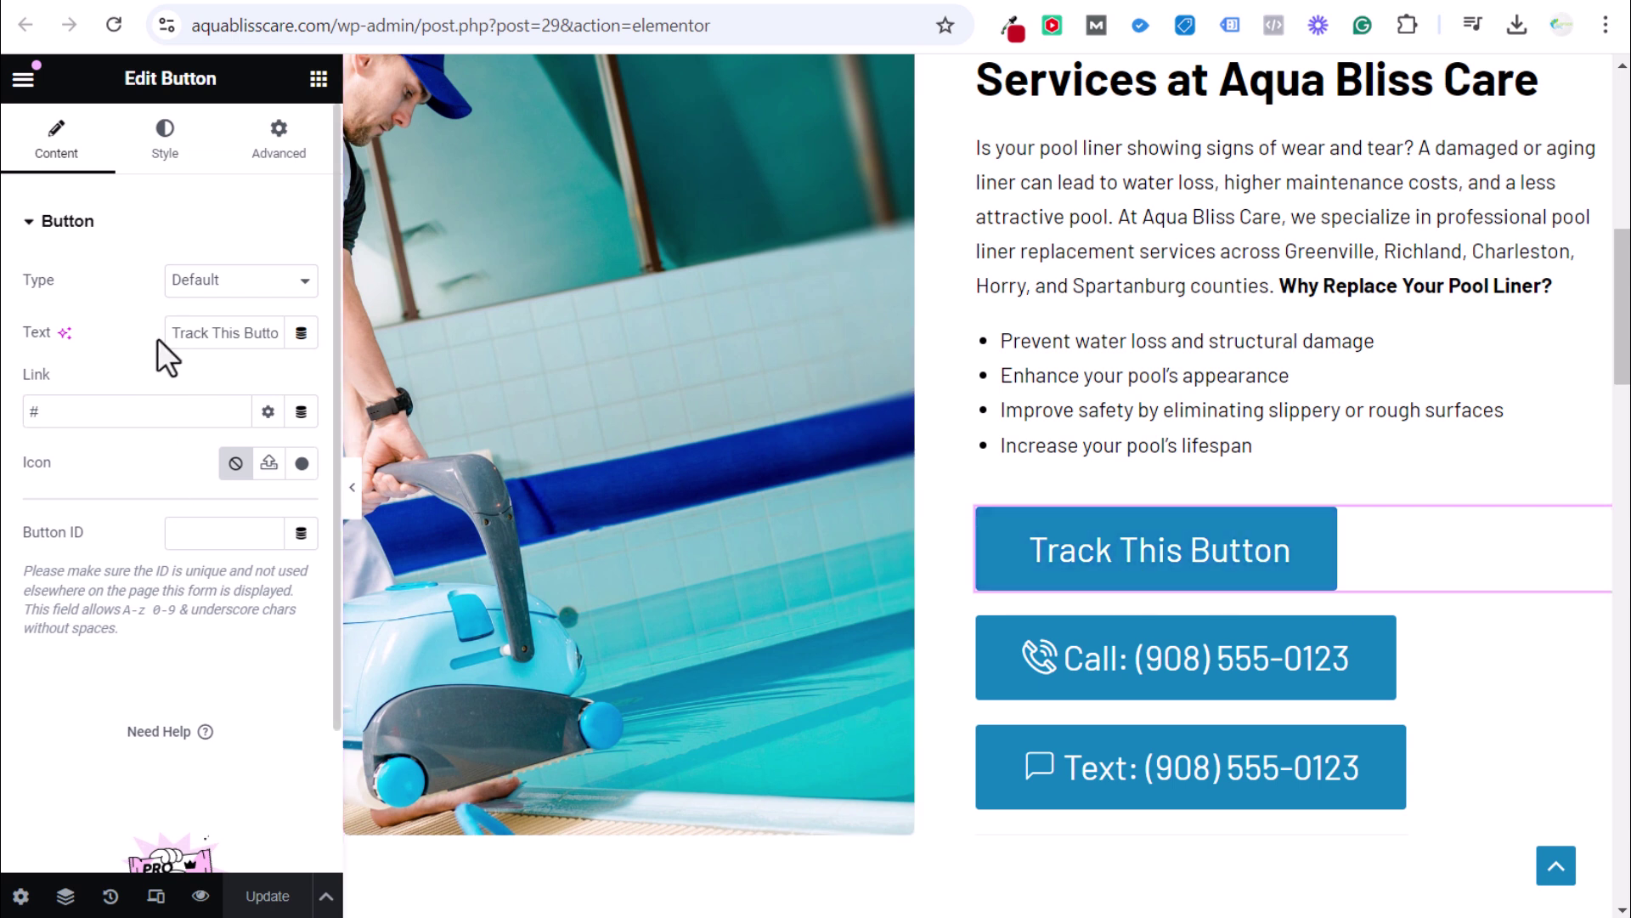
{"action": "left_click_drag", "start_coordinate": [172, 336], "coordinate": [340, 334]}
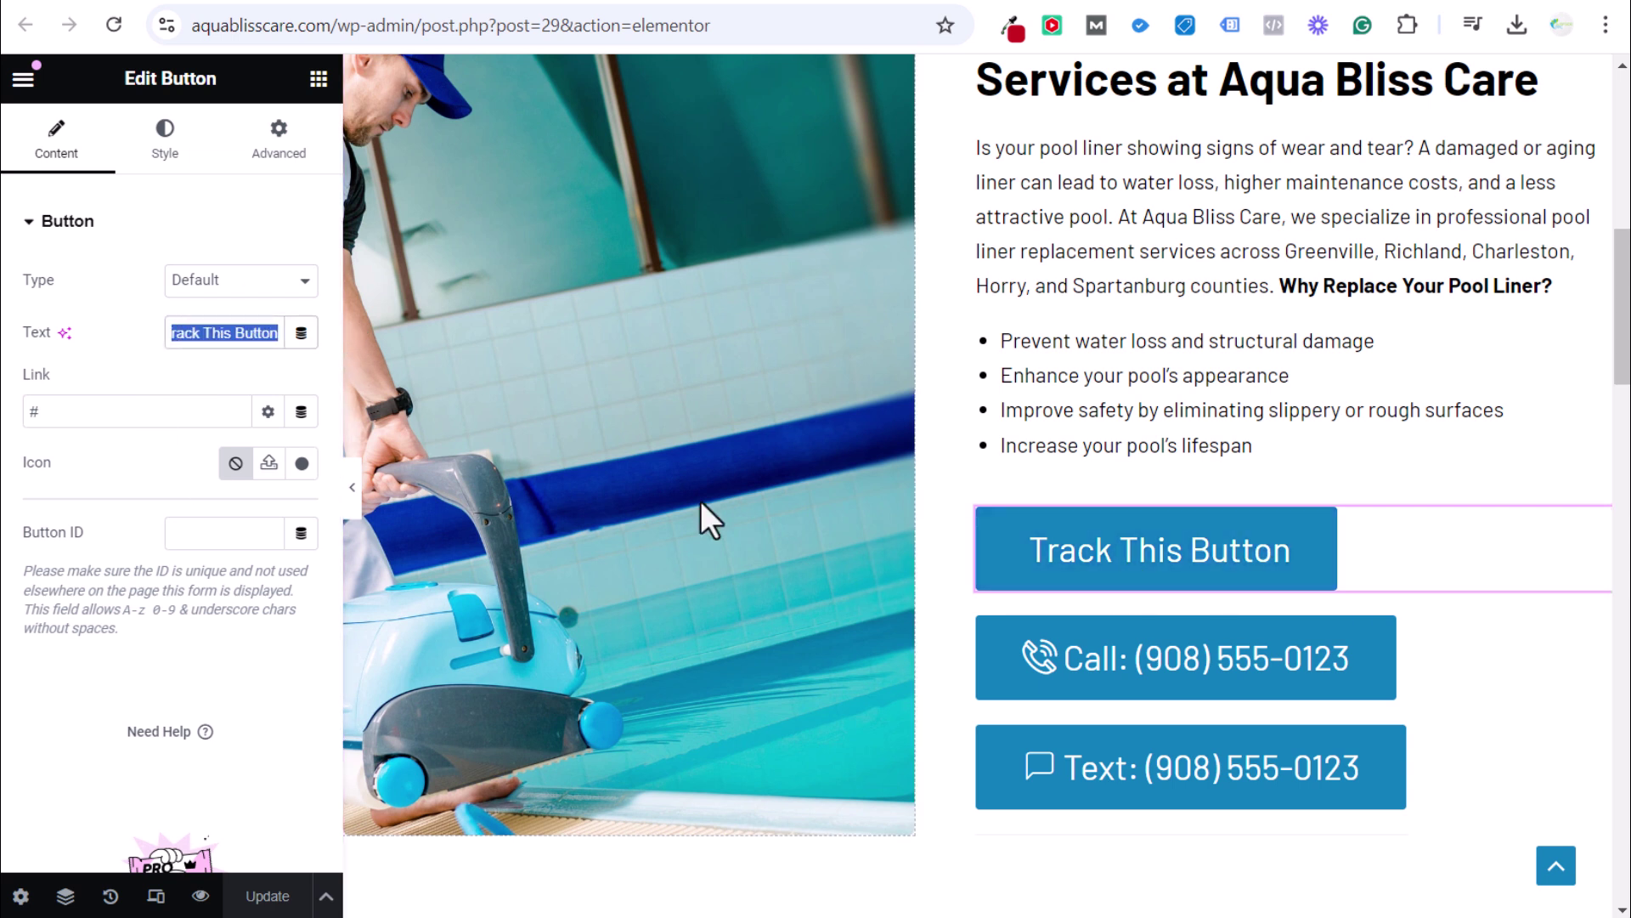
{"action": "left_click_drag", "start_coordinate": [93, 419], "coordinate": [17, 416]}
{"action": "left_click", "coordinate": [55, 411]}
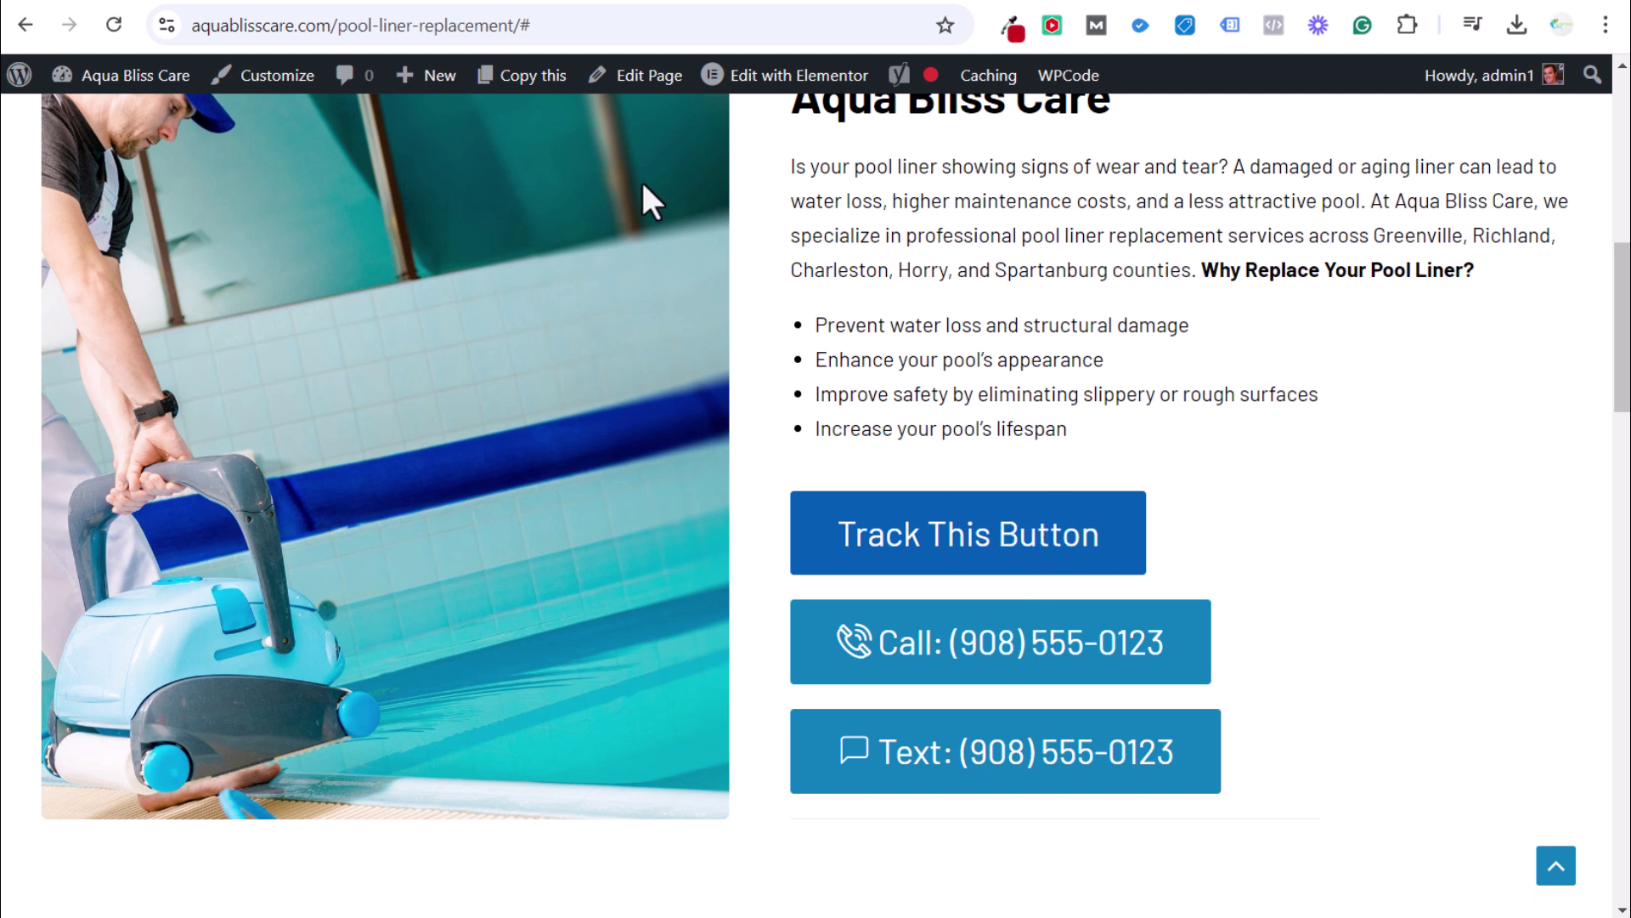
Switch to Google Tag Manager and open the aquablisscare.com container's installation instructions, reviewing where the head and body snippets go.
{"action": "left_click", "coordinate": [270, 4]}
{"action": "scroll", "coordinate": [564, 305], "scroll_direction": "up", "scroll_amount": 3}
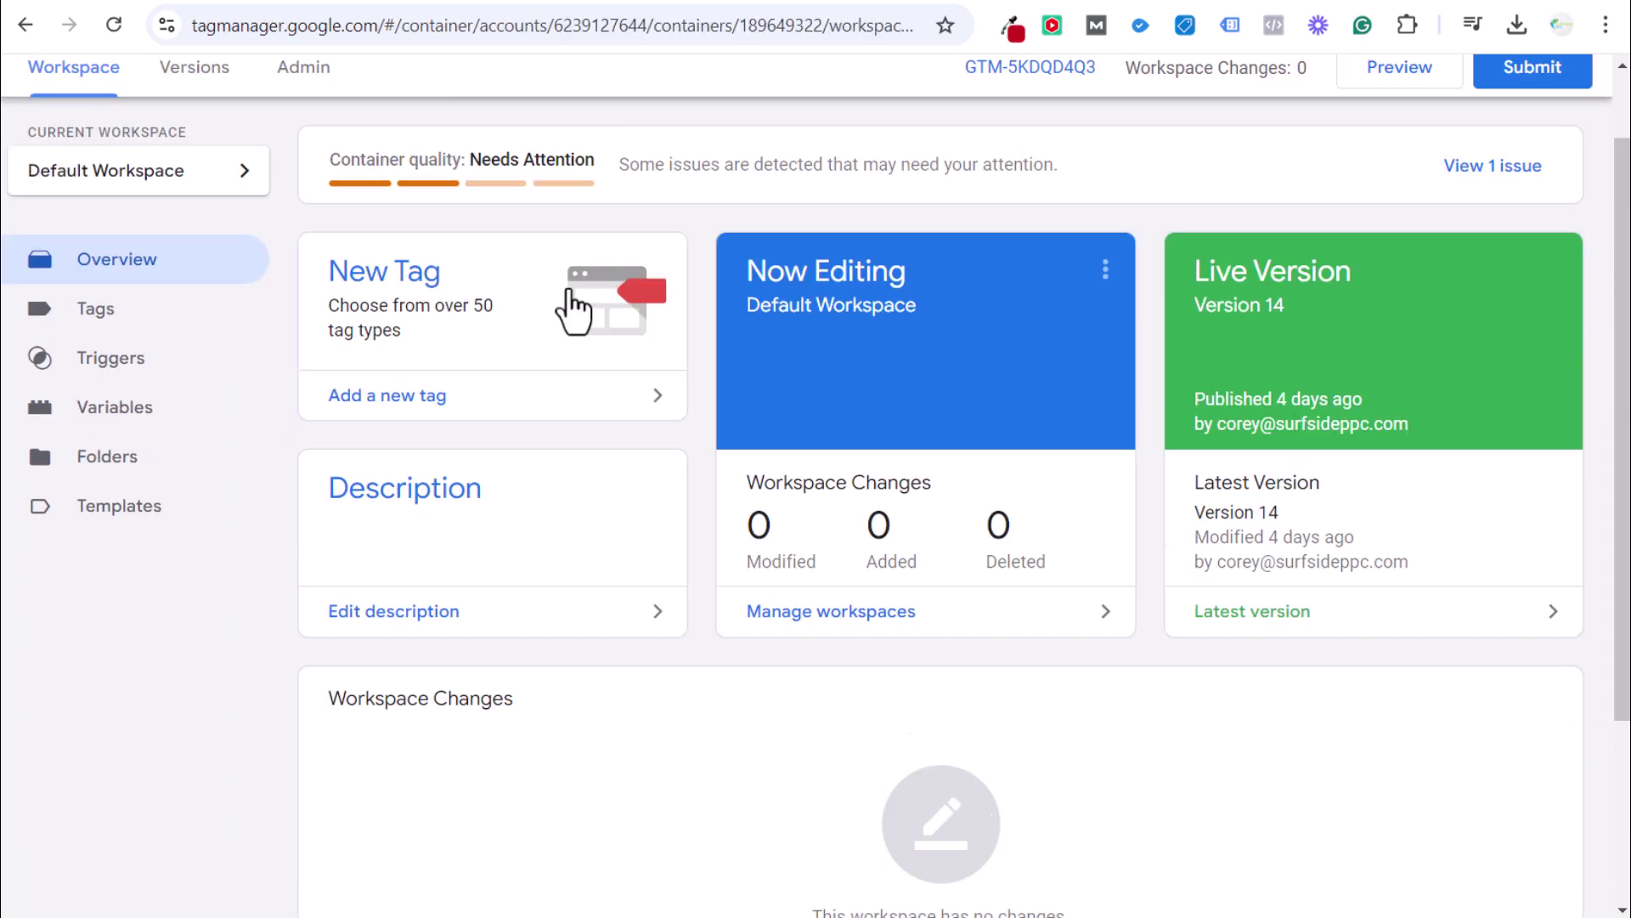
{"action": "left_click", "coordinate": [309, 163]}
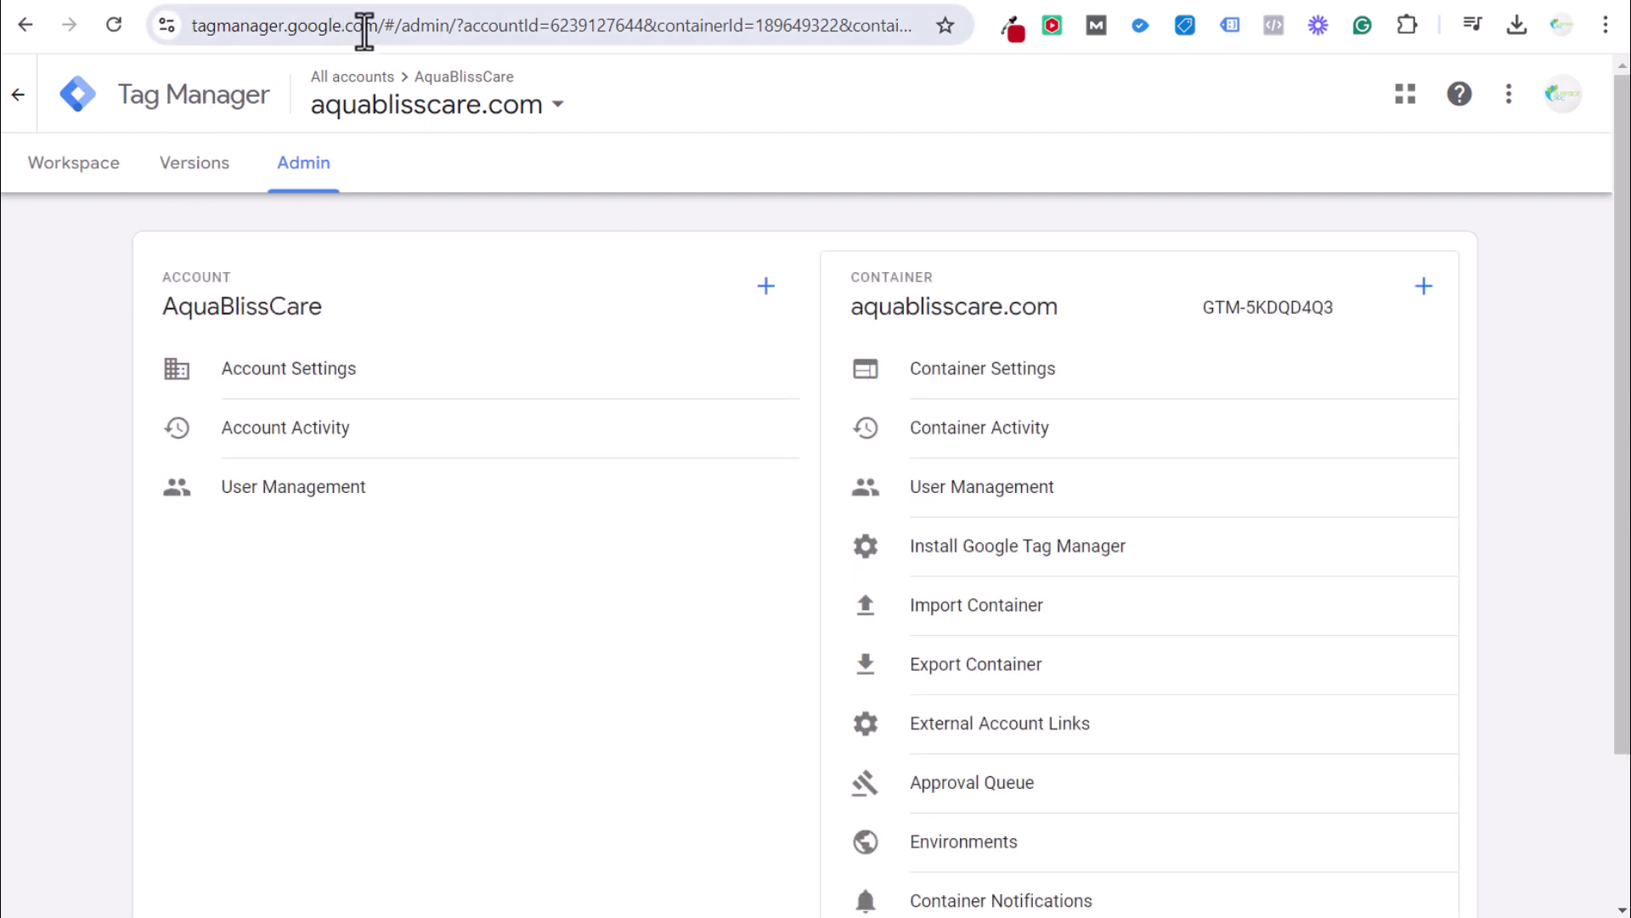
{"action": "left_click", "coordinate": [1028, 548]}
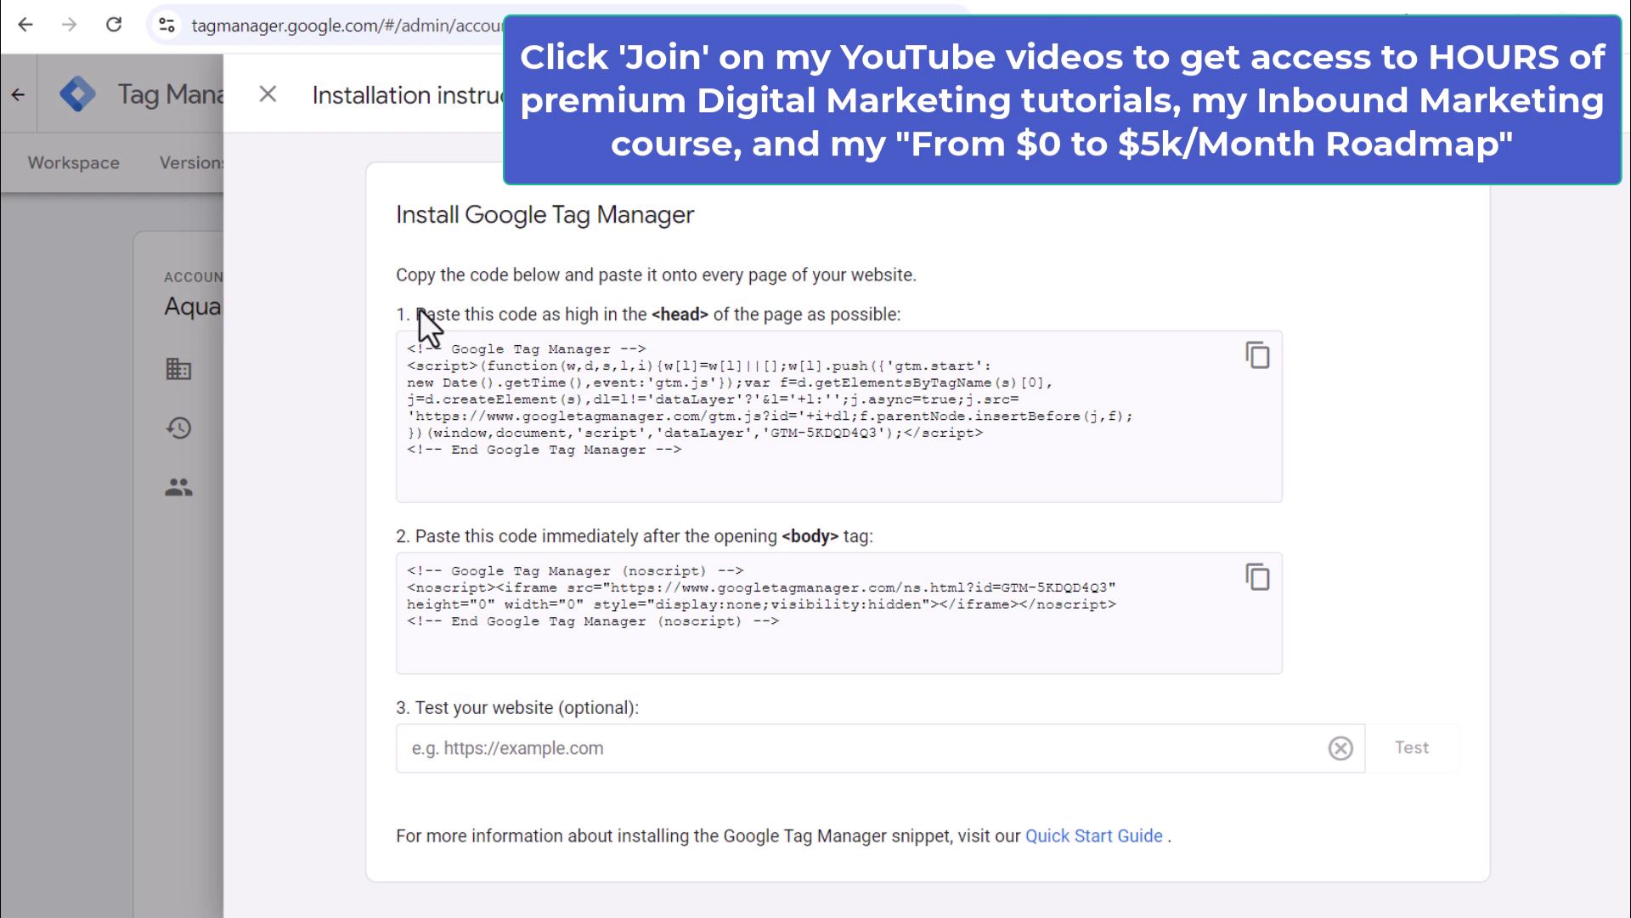
{"action": "left_click", "coordinate": [756, 308]}
{"action": "left_click", "coordinate": [778, 311]}
{"action": "left_click_drag", "start_coordinate": [445, 535], "coordinate": [809, 535]}
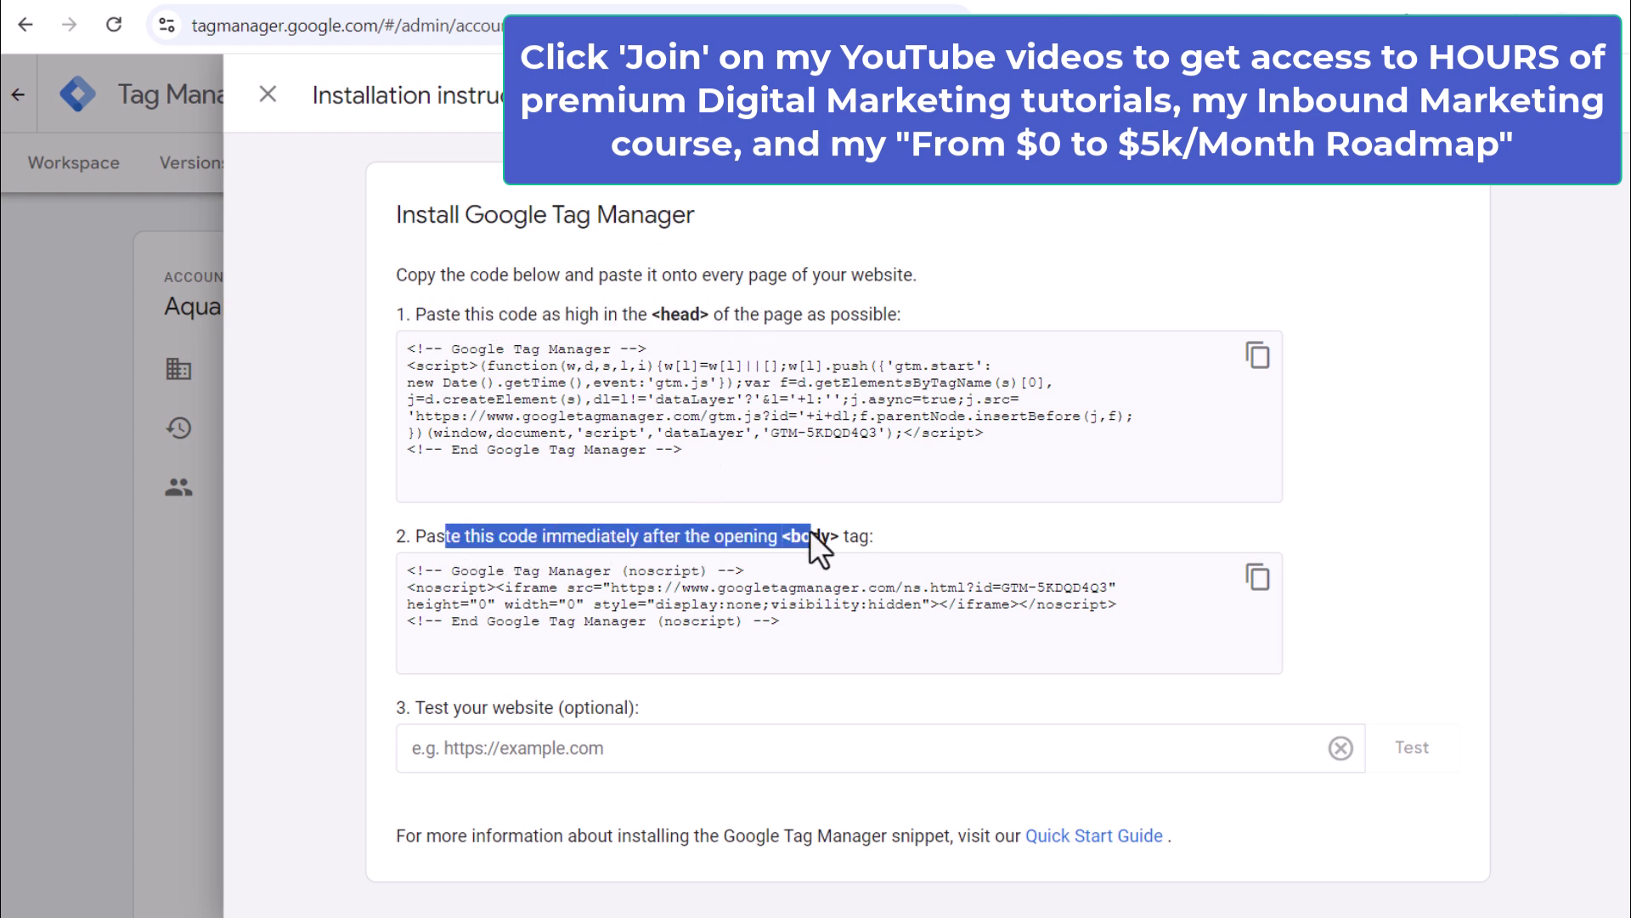
{"action": "left_click", "coordinate": [901, 534]}
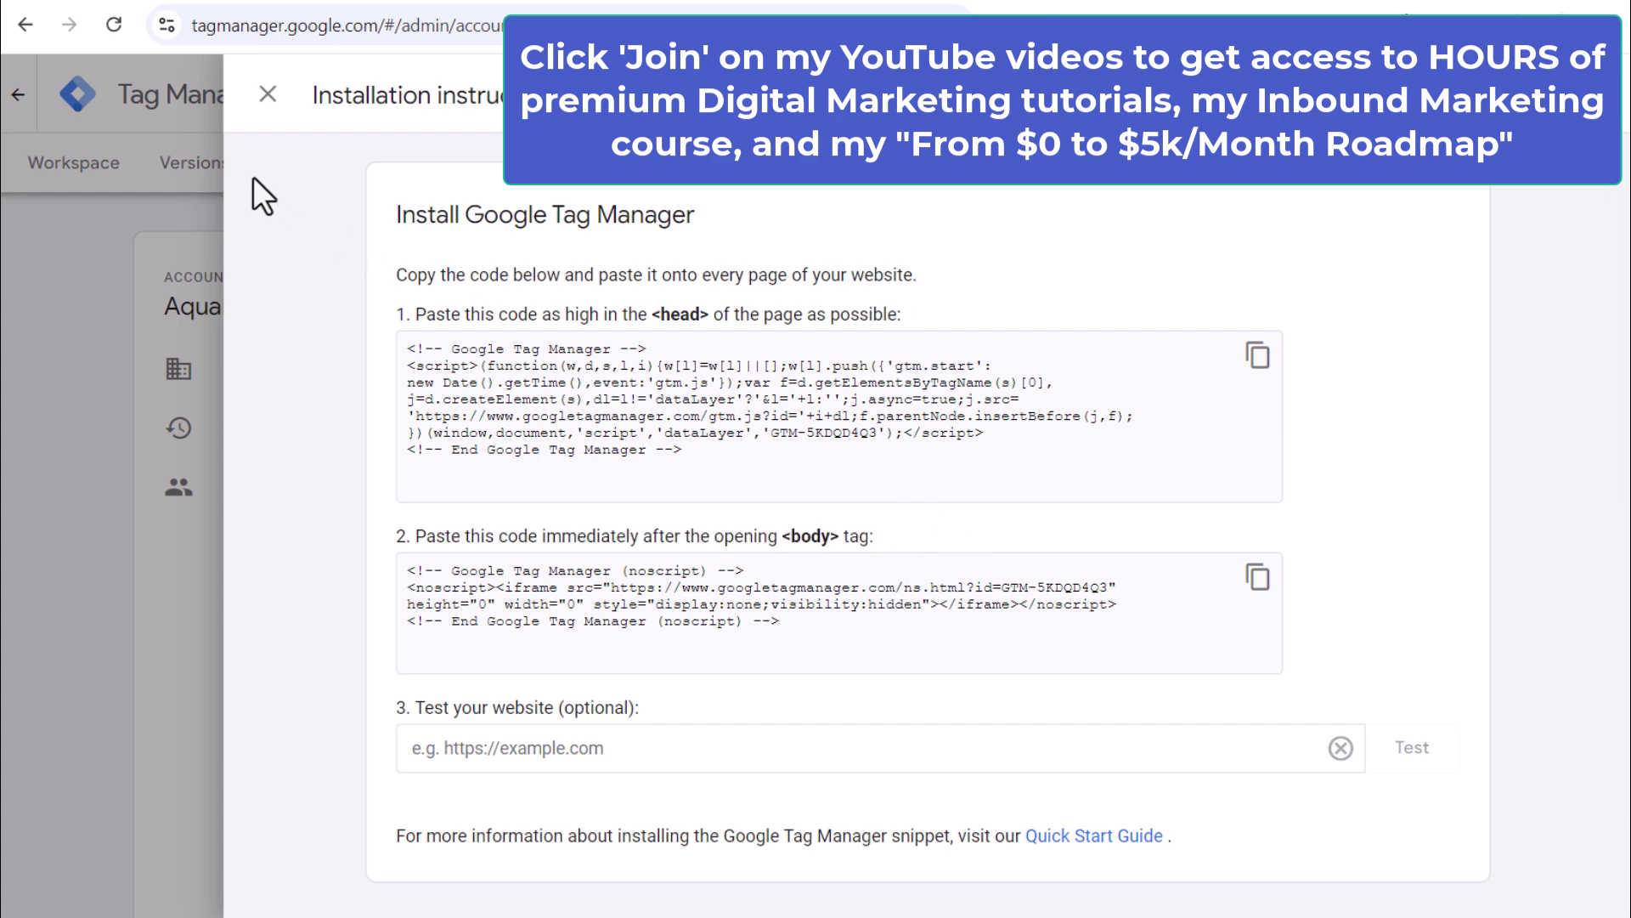
Switch to the WordPress dashboard and open WPCode's global Header & Footer page from its code snippets.
{"action": "left_click", "coordinate": [174, 3]}
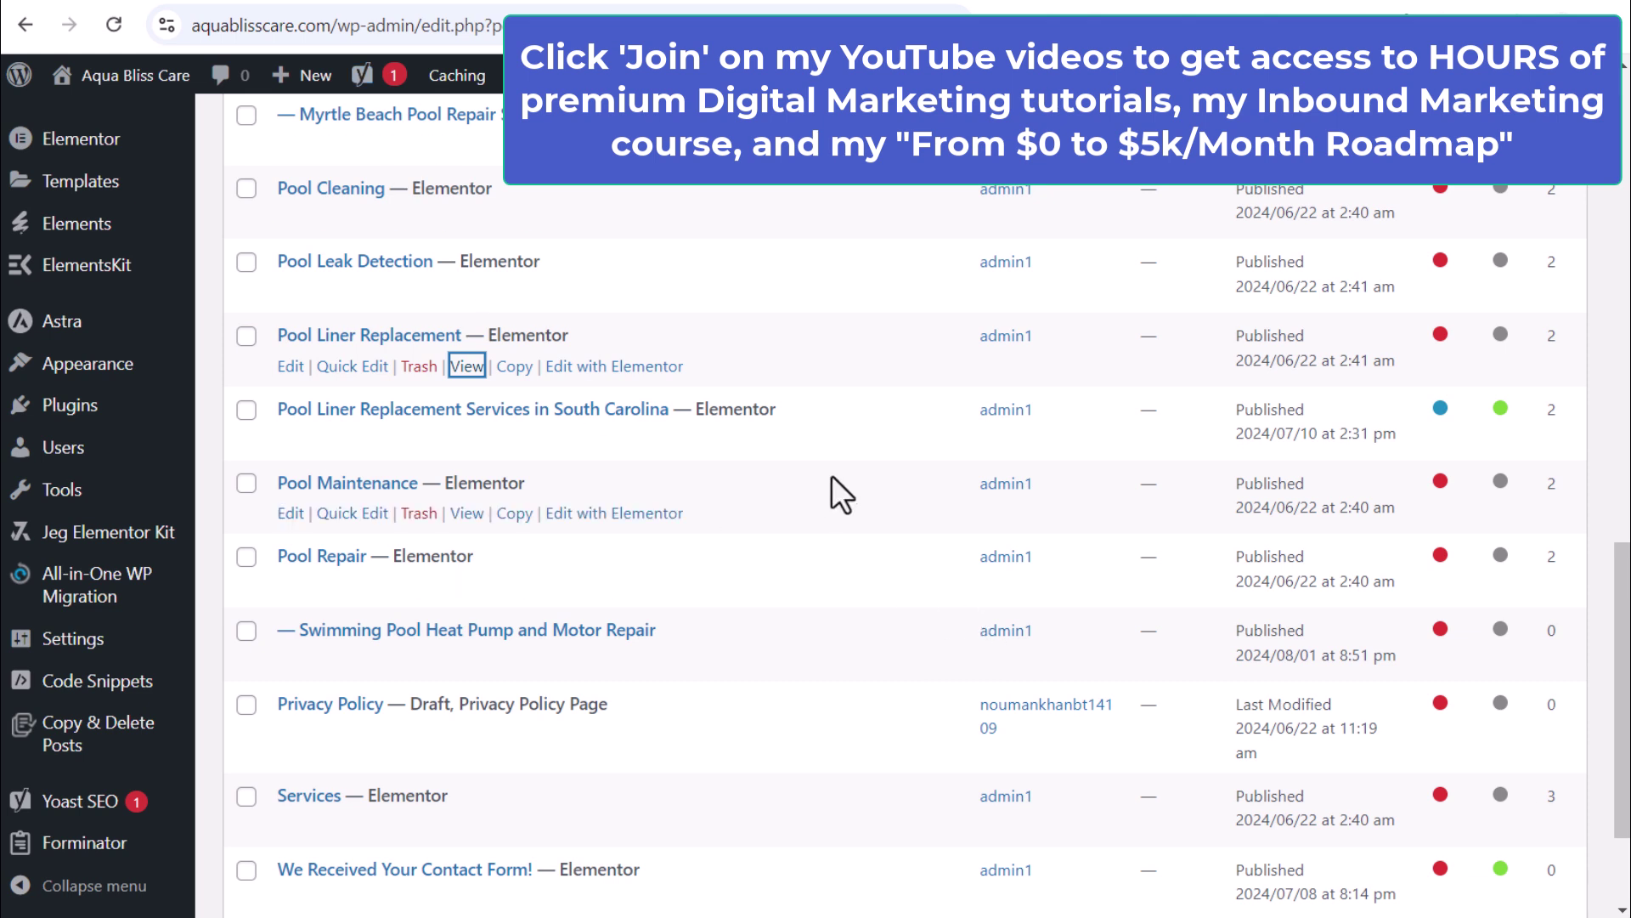
{"action": "mouse_move", "coordinate": [104, 699]}
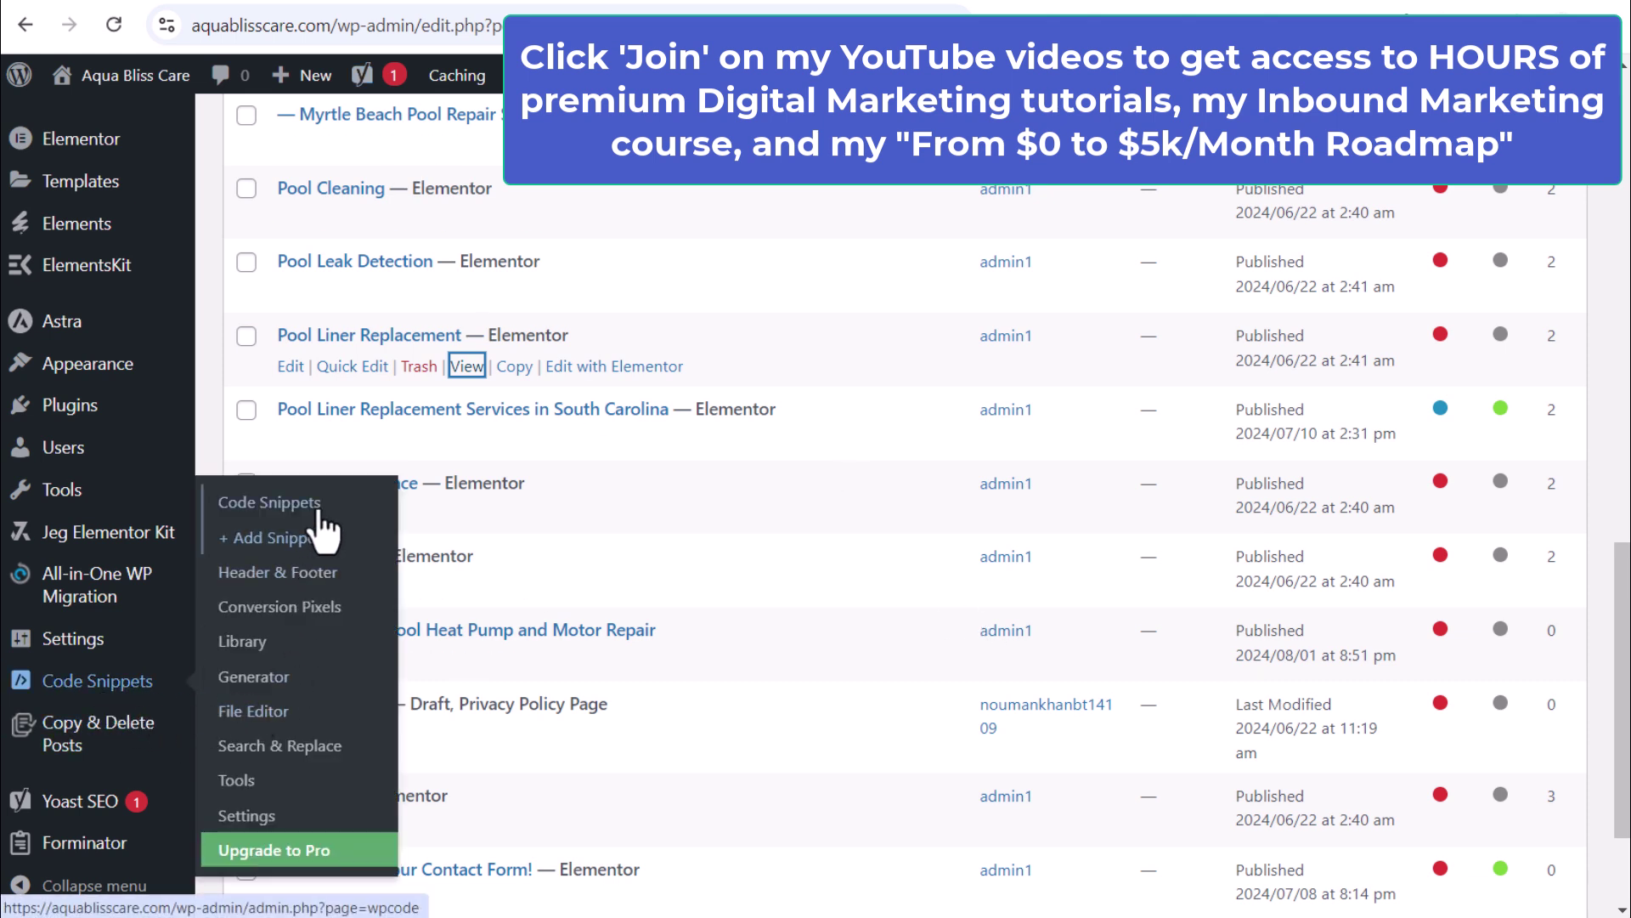
{"action": "left_click", "coordinate": [266, 515]}
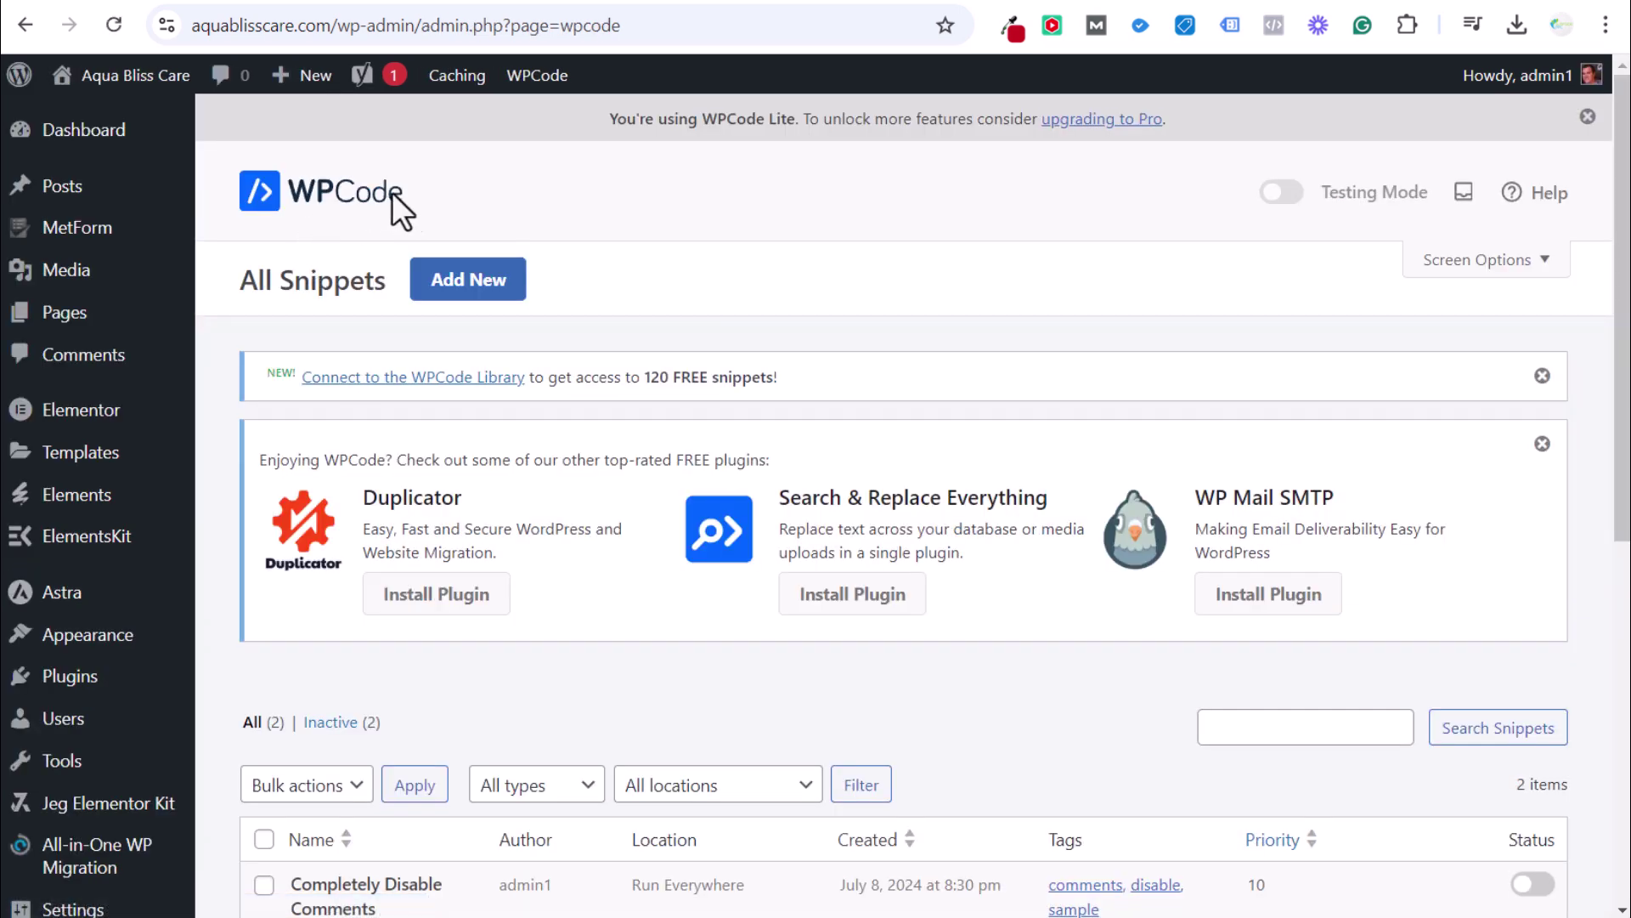
{"action": "mouse_move", "coordinate": [120, 684]}
{"action": "scroll", "coordinate": [730, 323], "scroll_direction": "down", "scroll_amount": 4}
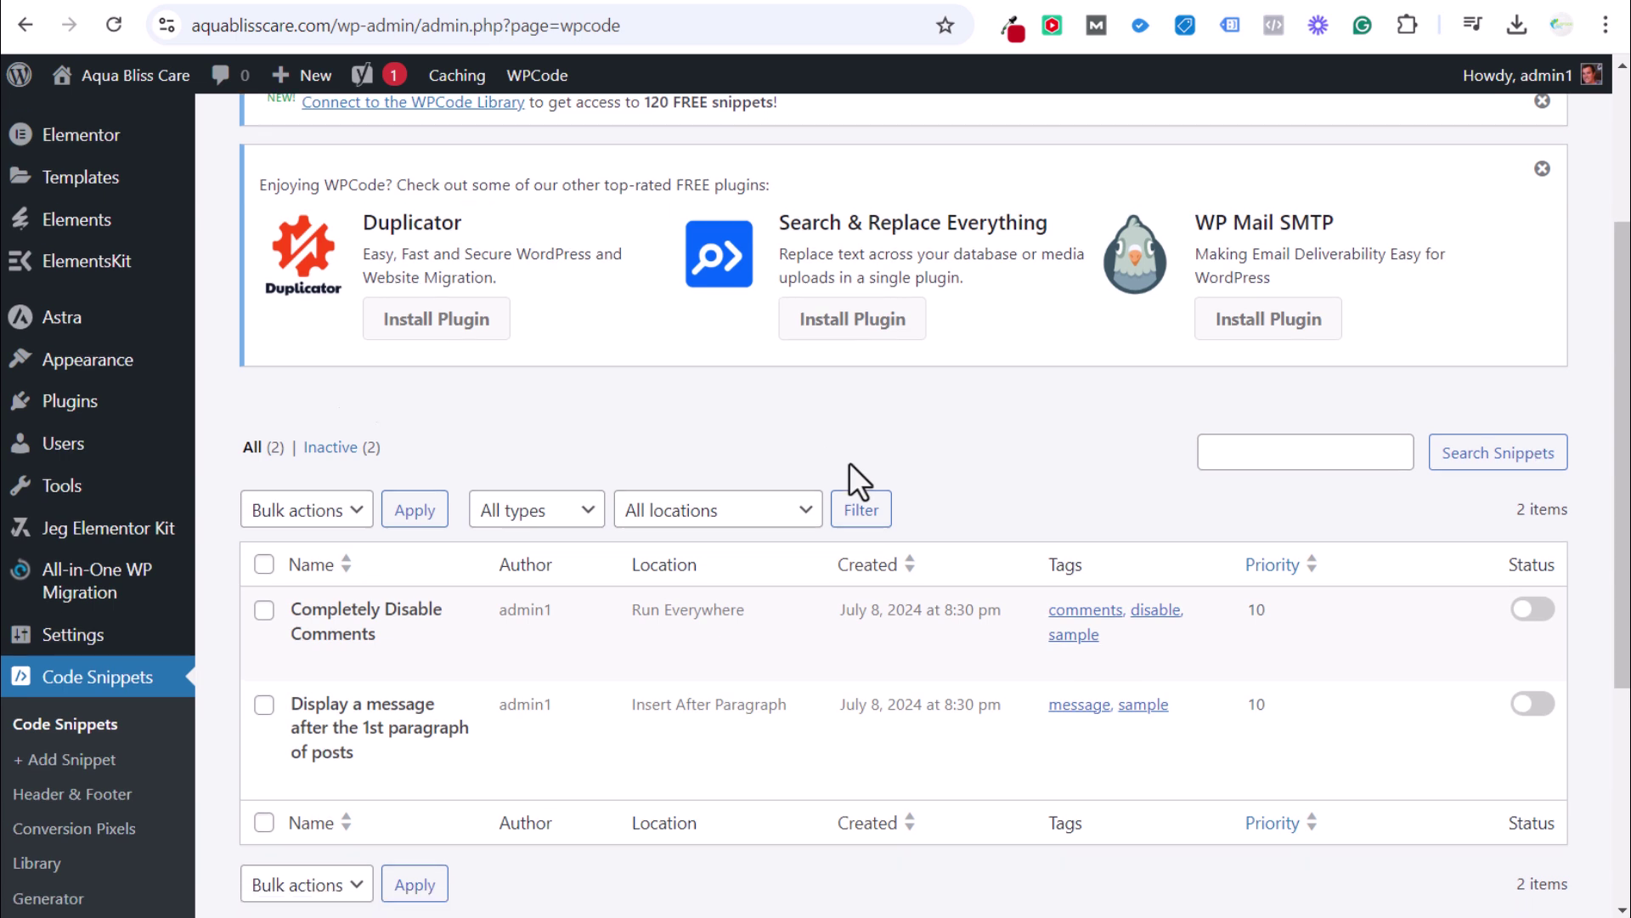
{"action": "scroll", "coordinate": [829, 552], "scroll_direction": "down", "scroll_amount": 2}
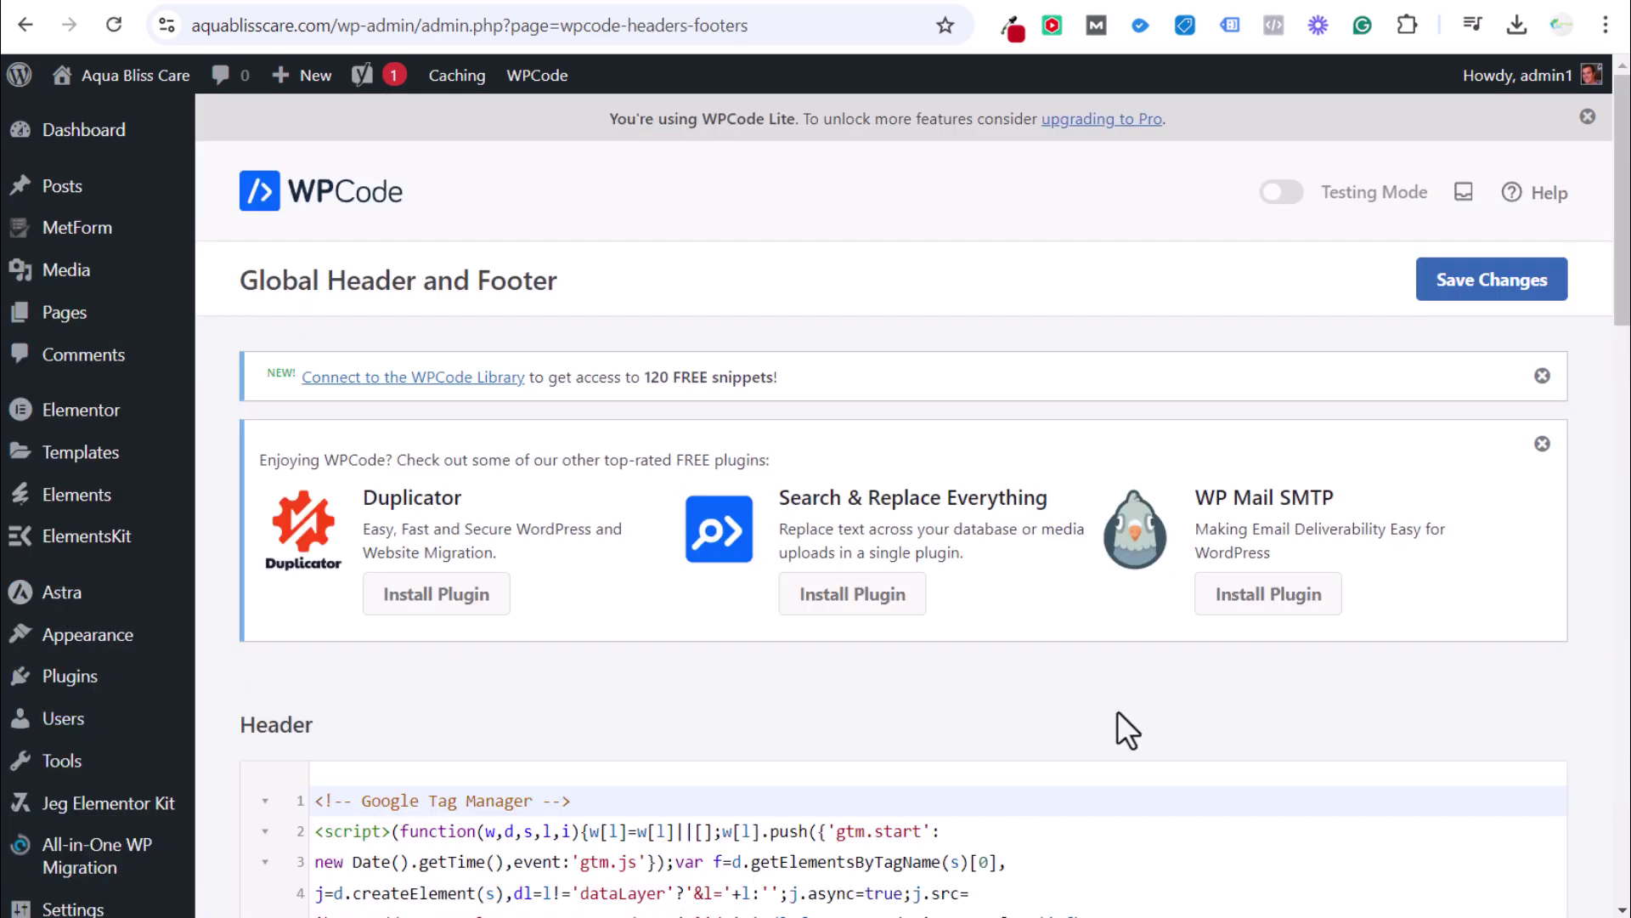
Look through the Header, Body and Footer script sections of the Global Header and Footer page.
{"action": "scroll", "coordinate": [1104, 731], "scroll_direction": "down", "scroll_amount": 4}
{"action": "scroll", "coordinate": [1134, 680], "scroll_direction": "down", "scroll_amount": 8}
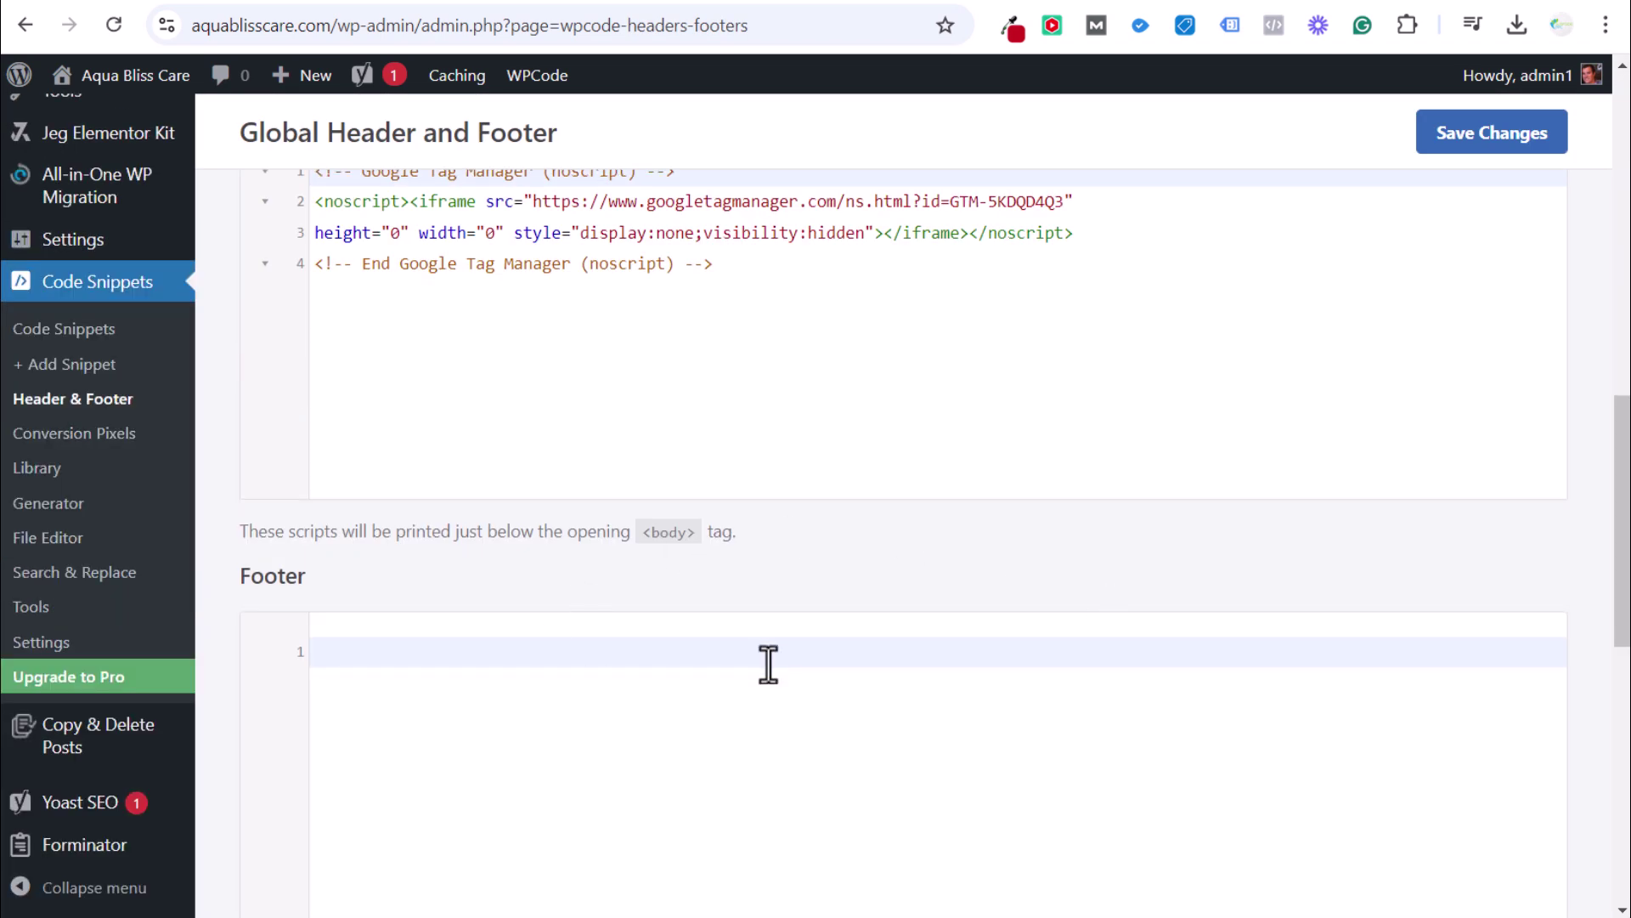
{"action": "scroll", "coordinate": [768, 675], "scroll_direction": "down", "scroll_amount": 4}
{"action": "scroll", "coordinate": [830, 557], "scroll_direction": "up", "scroll_amount": 2}
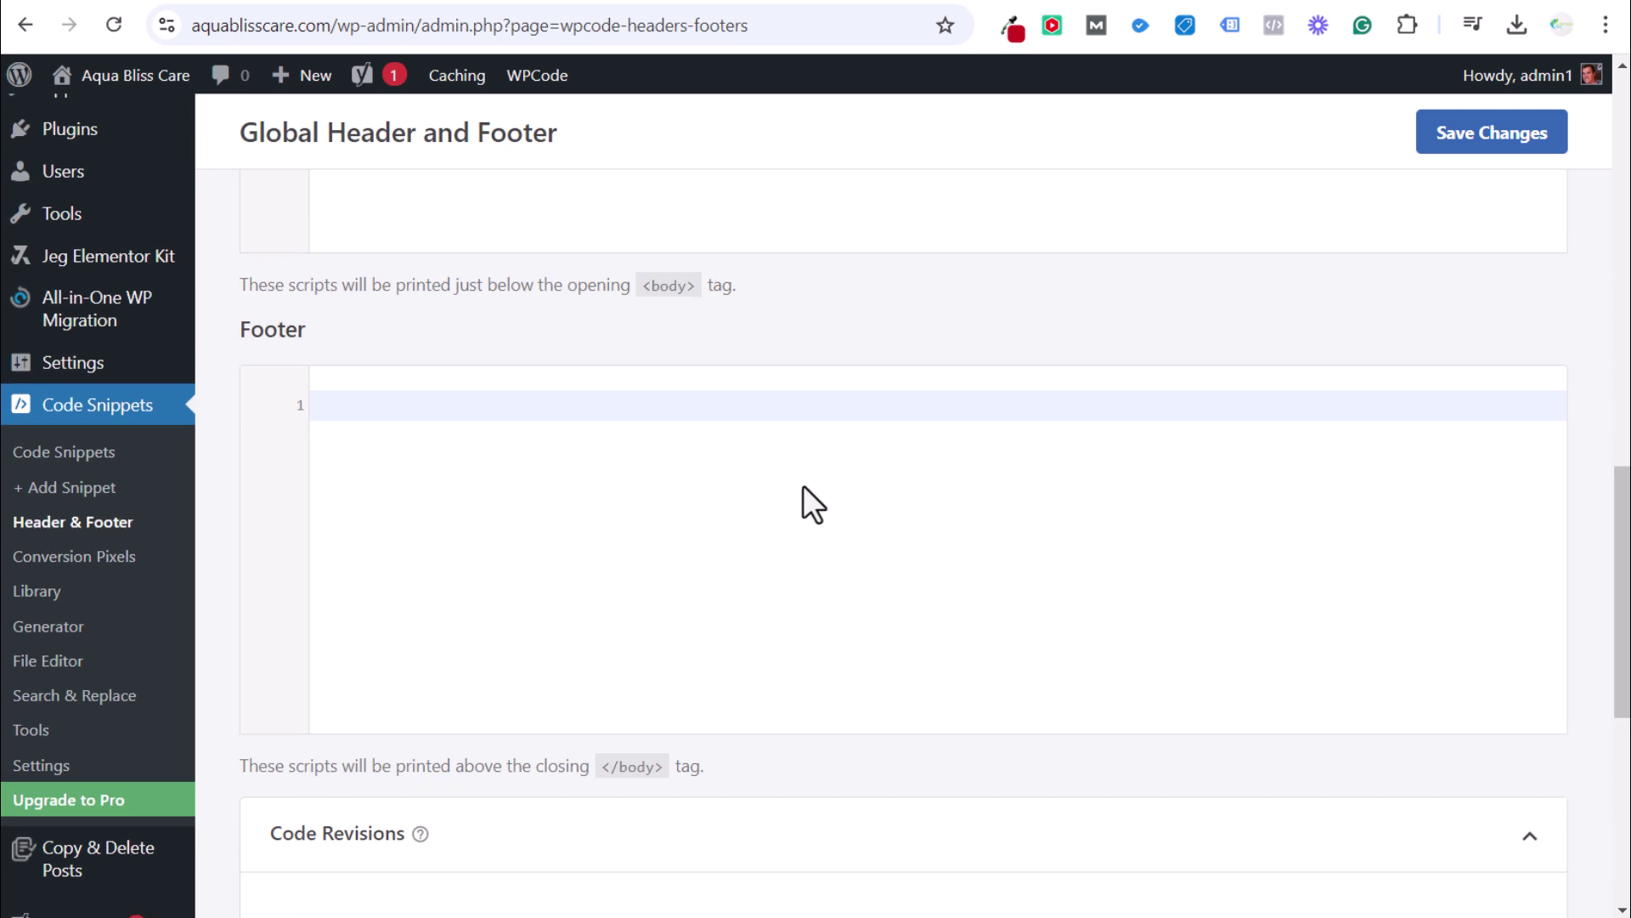
{"action": "scroll", "coordinate": [562, 229], "scroll_direction": "up", "scroll_amount": 4}
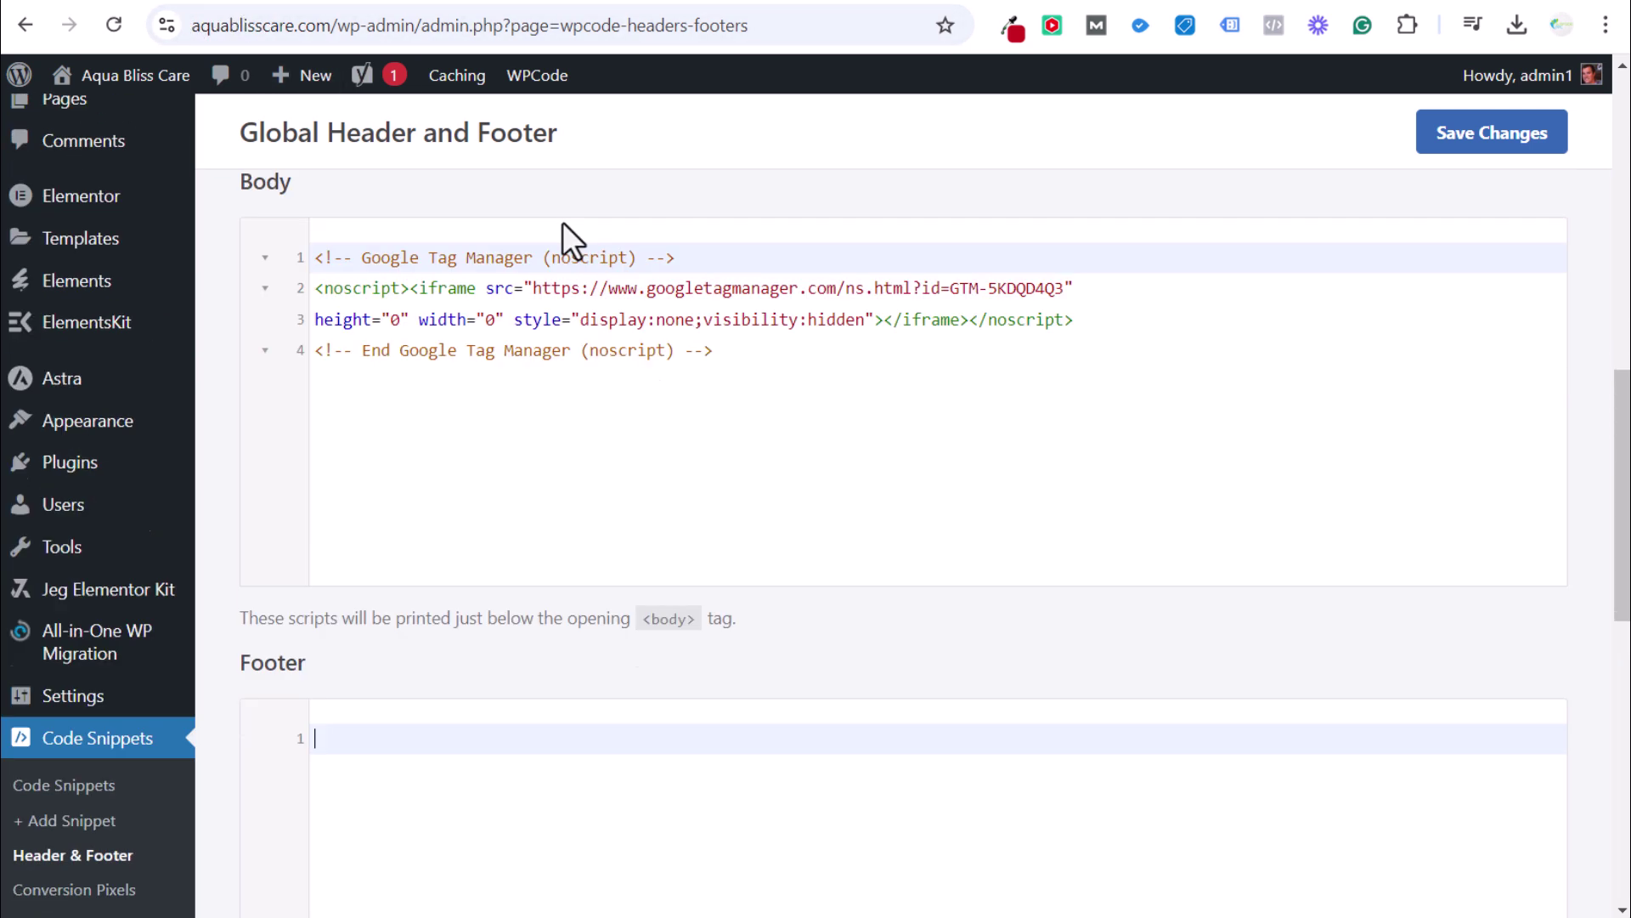
{"action": "scroll", "coordinate": [425, 320], "scroll_direction": "up", "scroll_amount": 5}
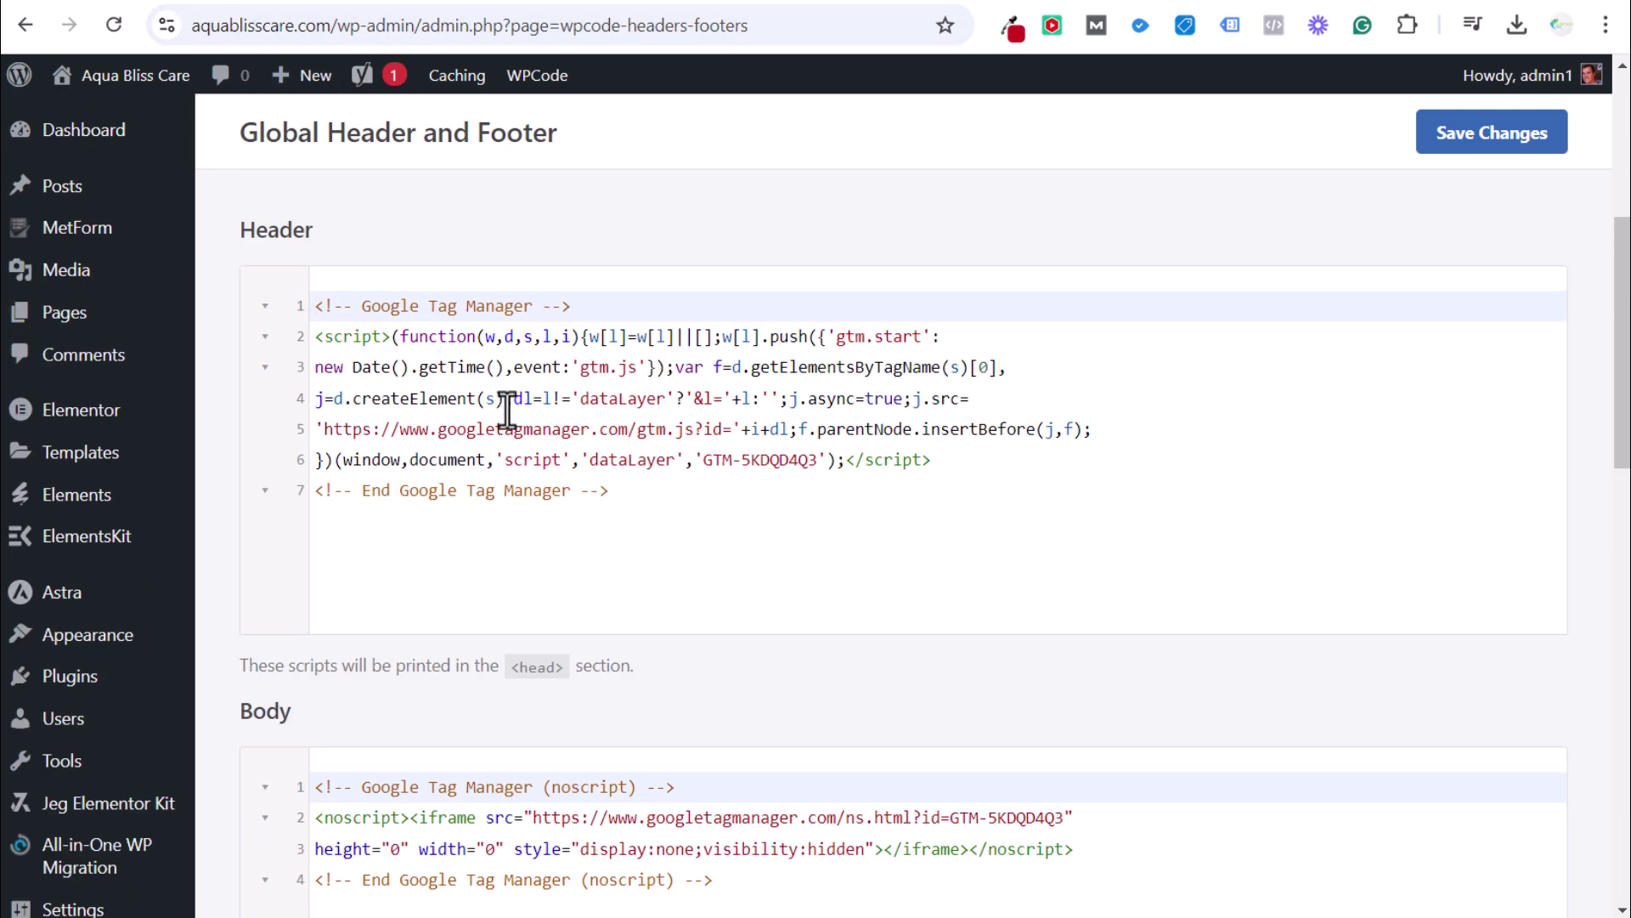
Check the Google Tag Manager code in the Header section and the noscript code in the Body section.
{"action": "left_click_drag", "start_coordinate": [639, 497], "coordinate": [311, 298]}
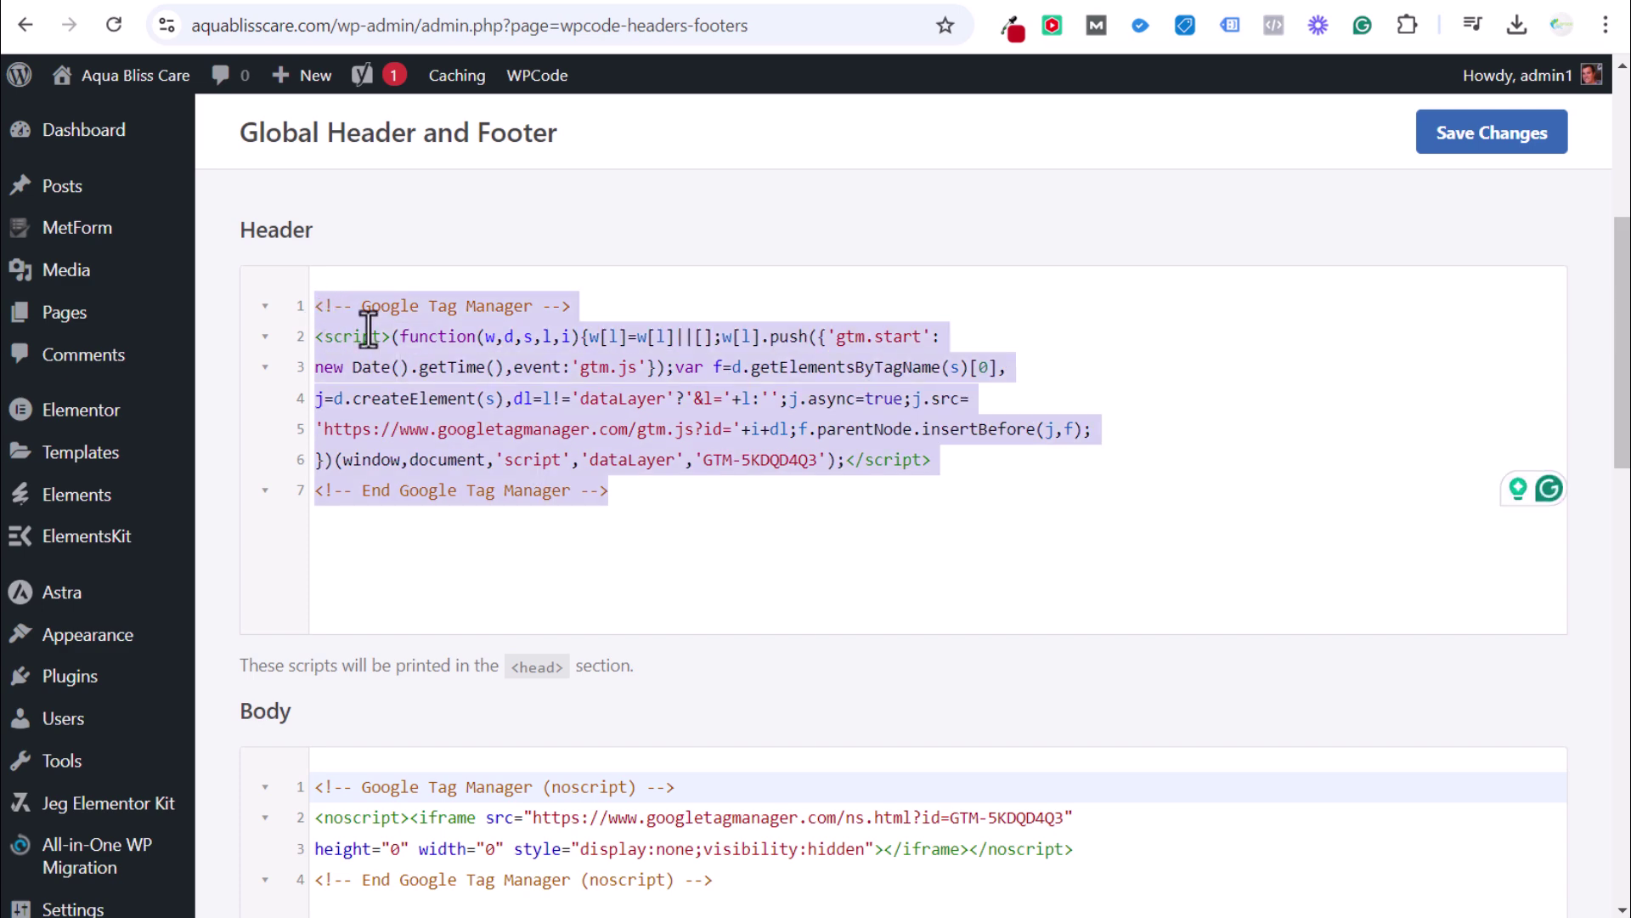
{"action": "left_click", "coordinate": [470, 367]}
{"action": "scroll", "coordinate": [249, 617], "scroll_direction": "down", "scroll_amount": 1}
{"action": "scroll", "coordinate": [416, 589], "scroll_direction": "down", "scroll_amount": 4}
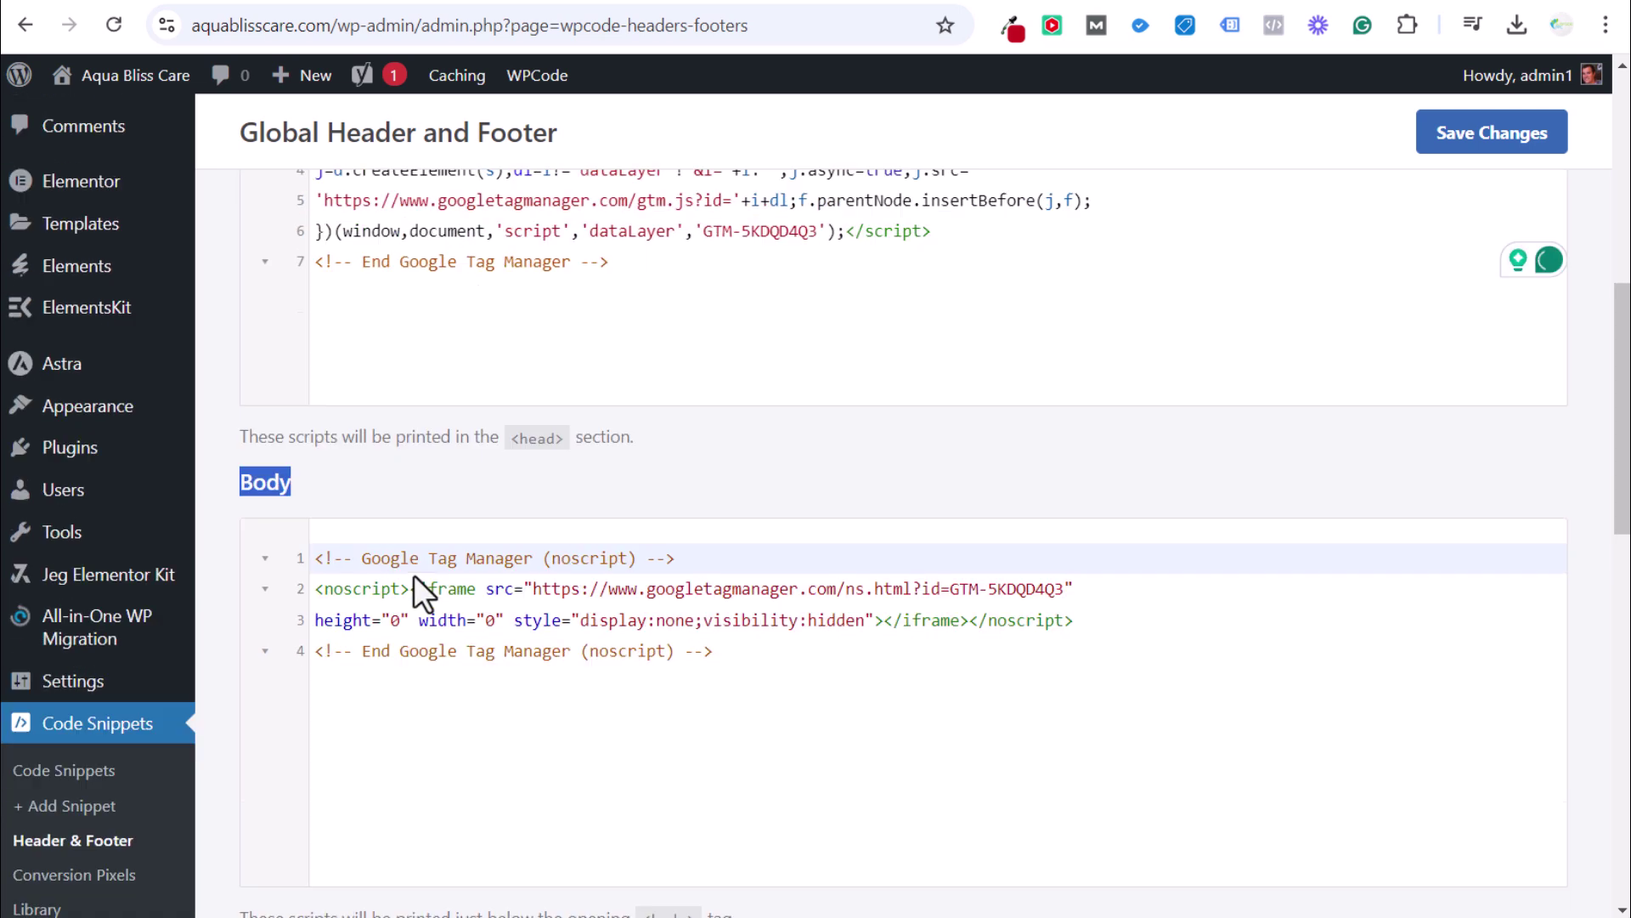
{"action": "left_click_drag", "start_coordinate": [296, 652], "coordinate": [549, 646]}
{"action": "left_click", "coordinate": [640, 618]}
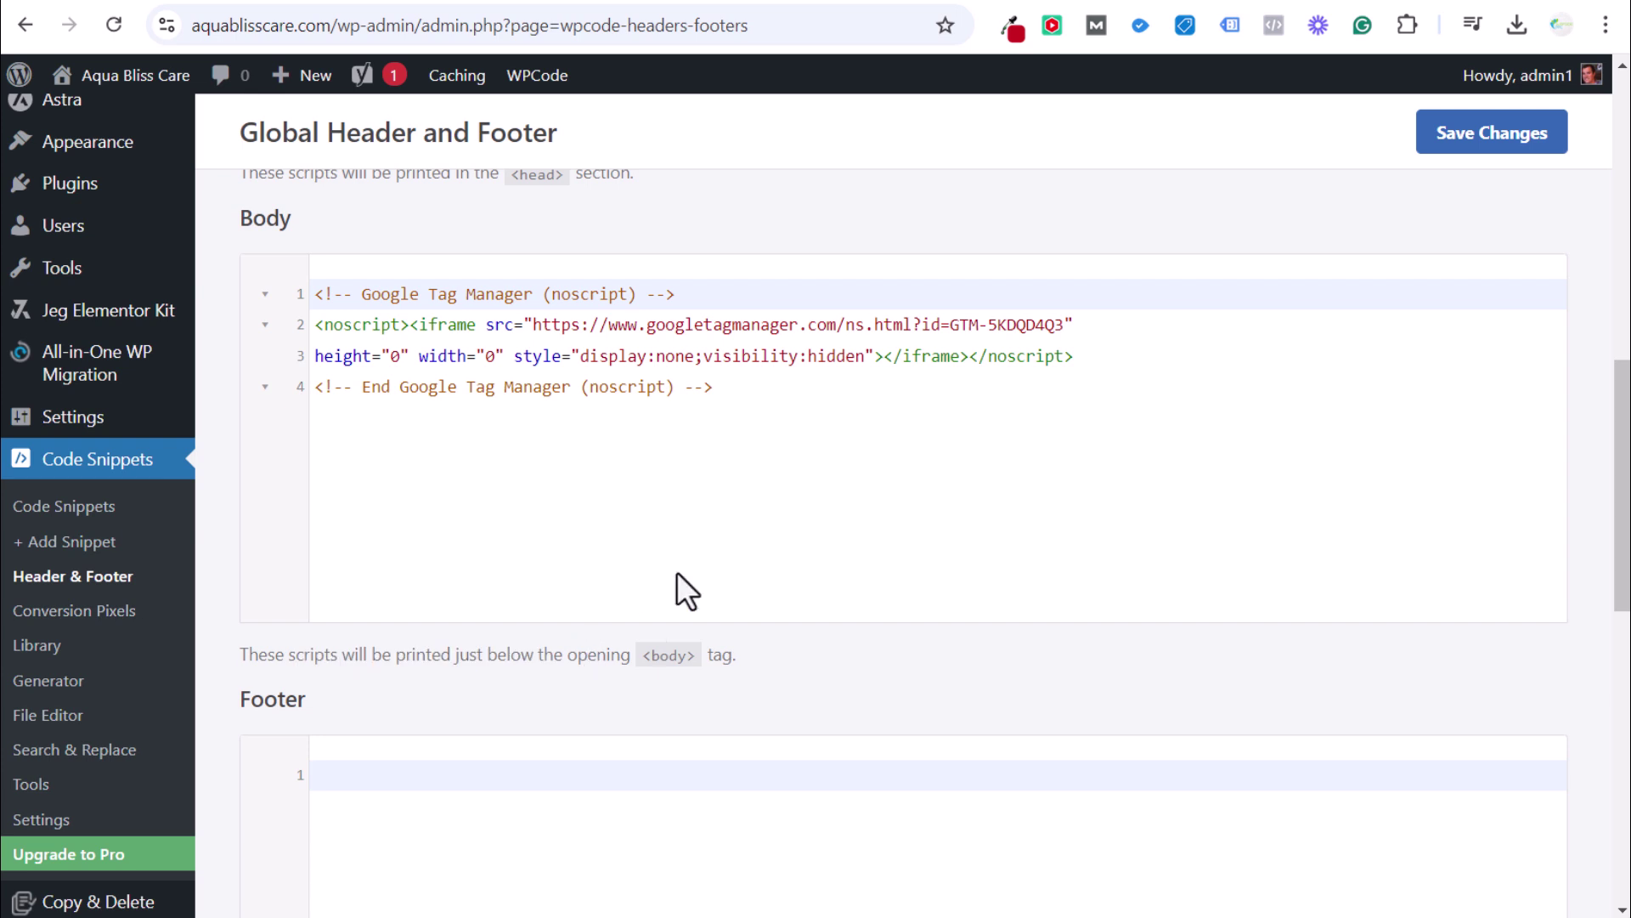
{"action": "left_click_drag", "start_coordinate": [760, 388], "coordinate": [311, 296]}
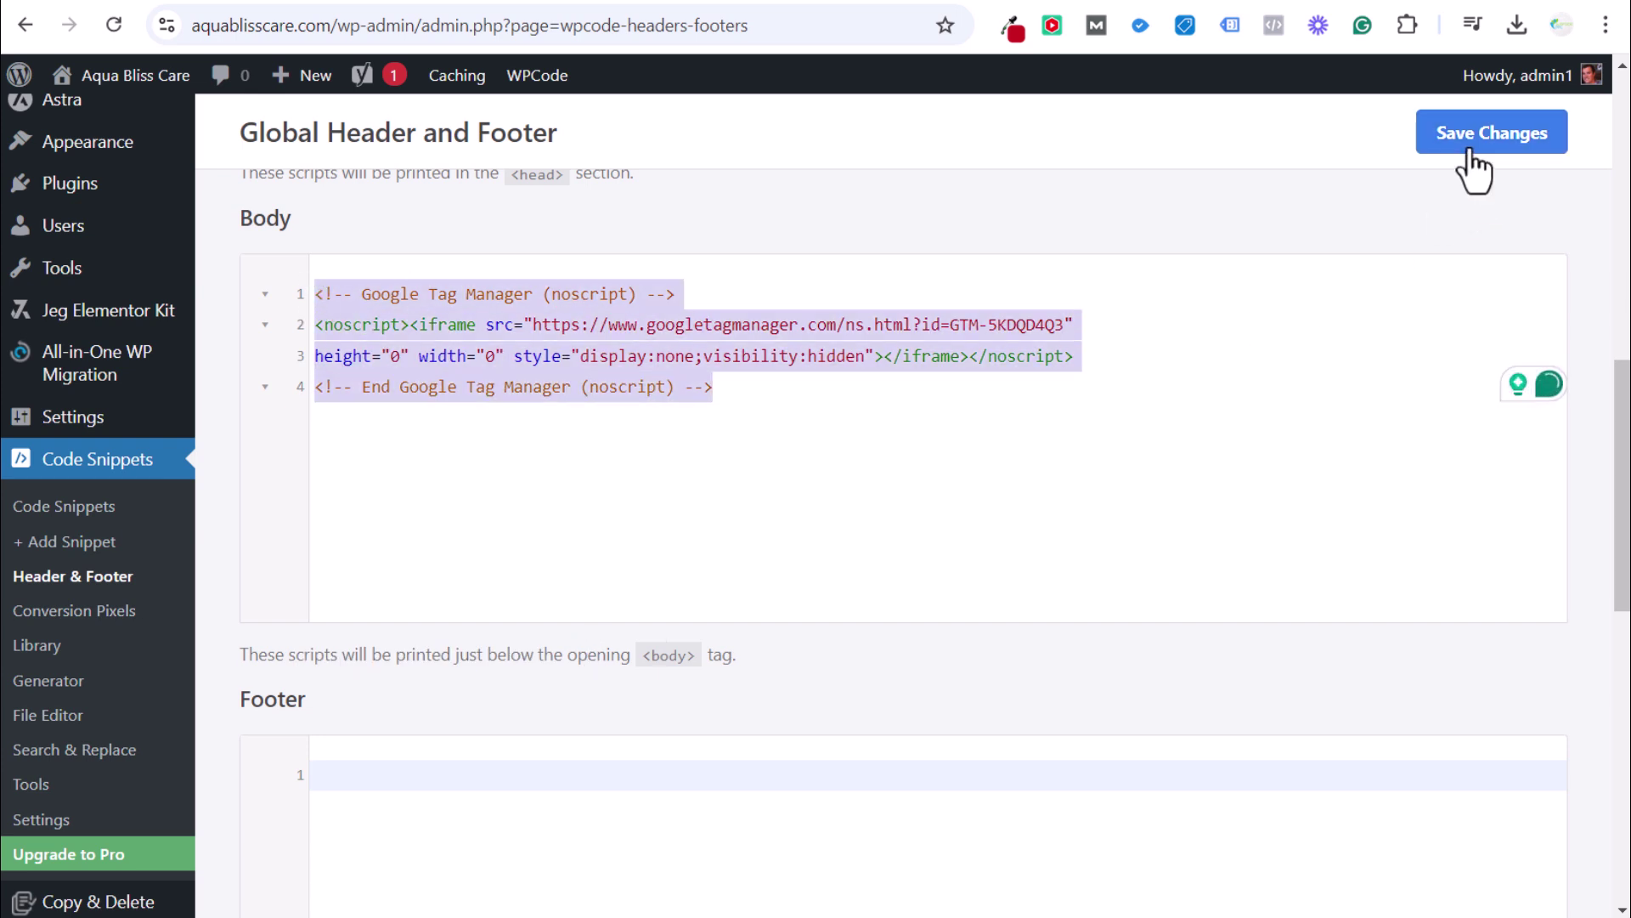
Copy the head and body snippets from Tag Manager's installation instructions, then save the header and footer settings in WPCode.
{"action": "left_click", "coordinate": [273, 5]}
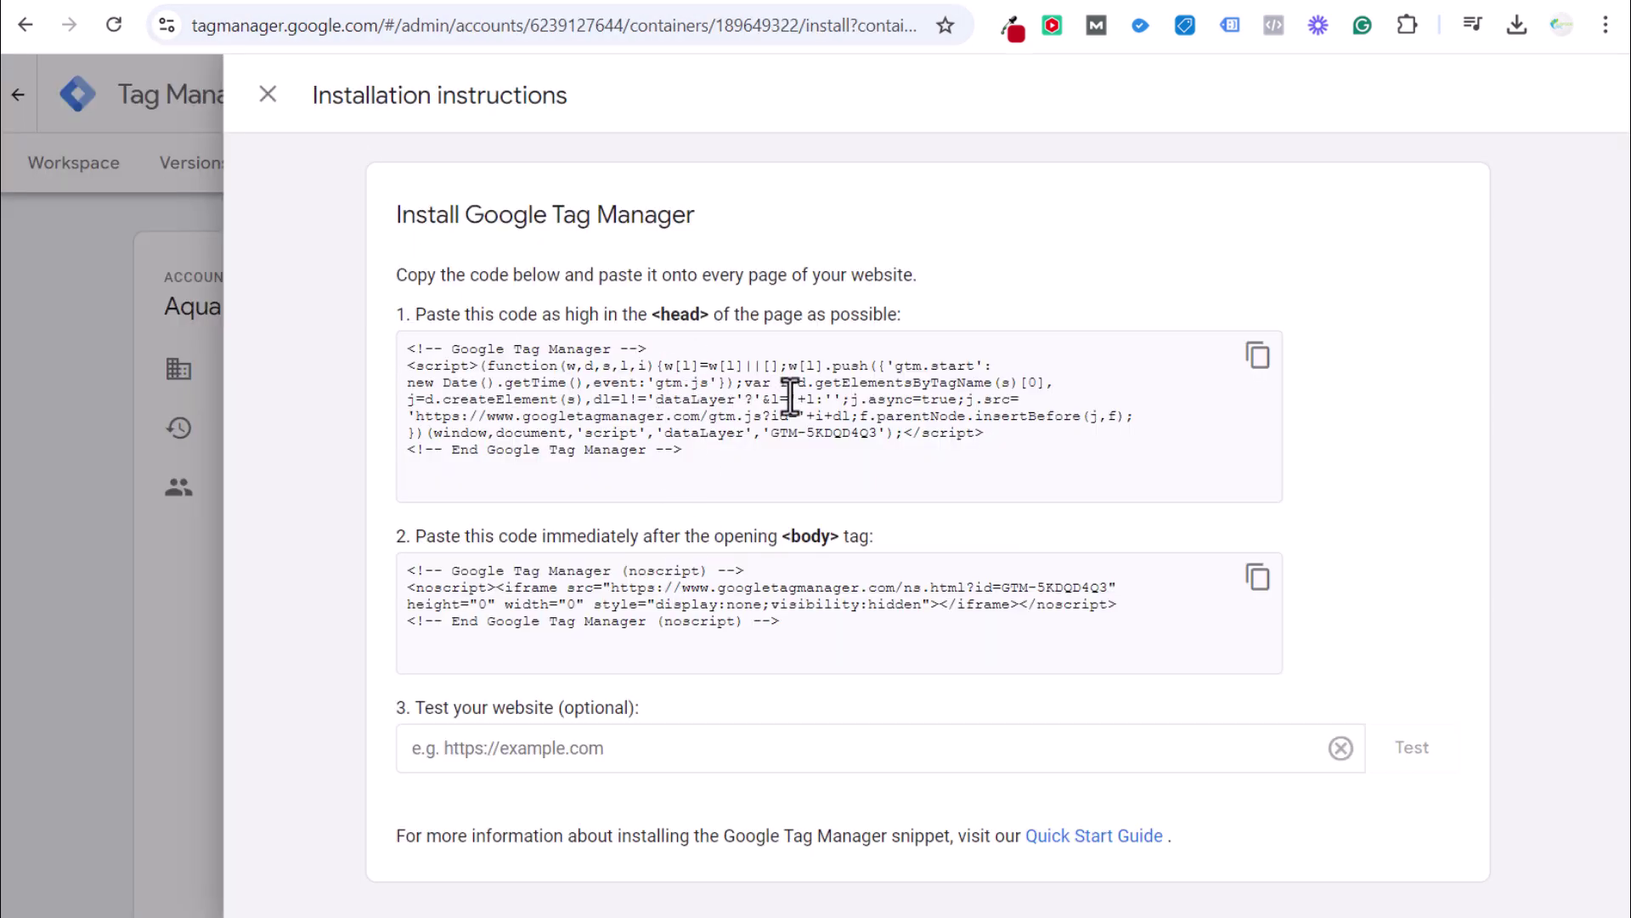
{"action": "left_click", "coordinate": [1257, 355]}
{"action": "left_click", "coordinate": [1257, 577]}
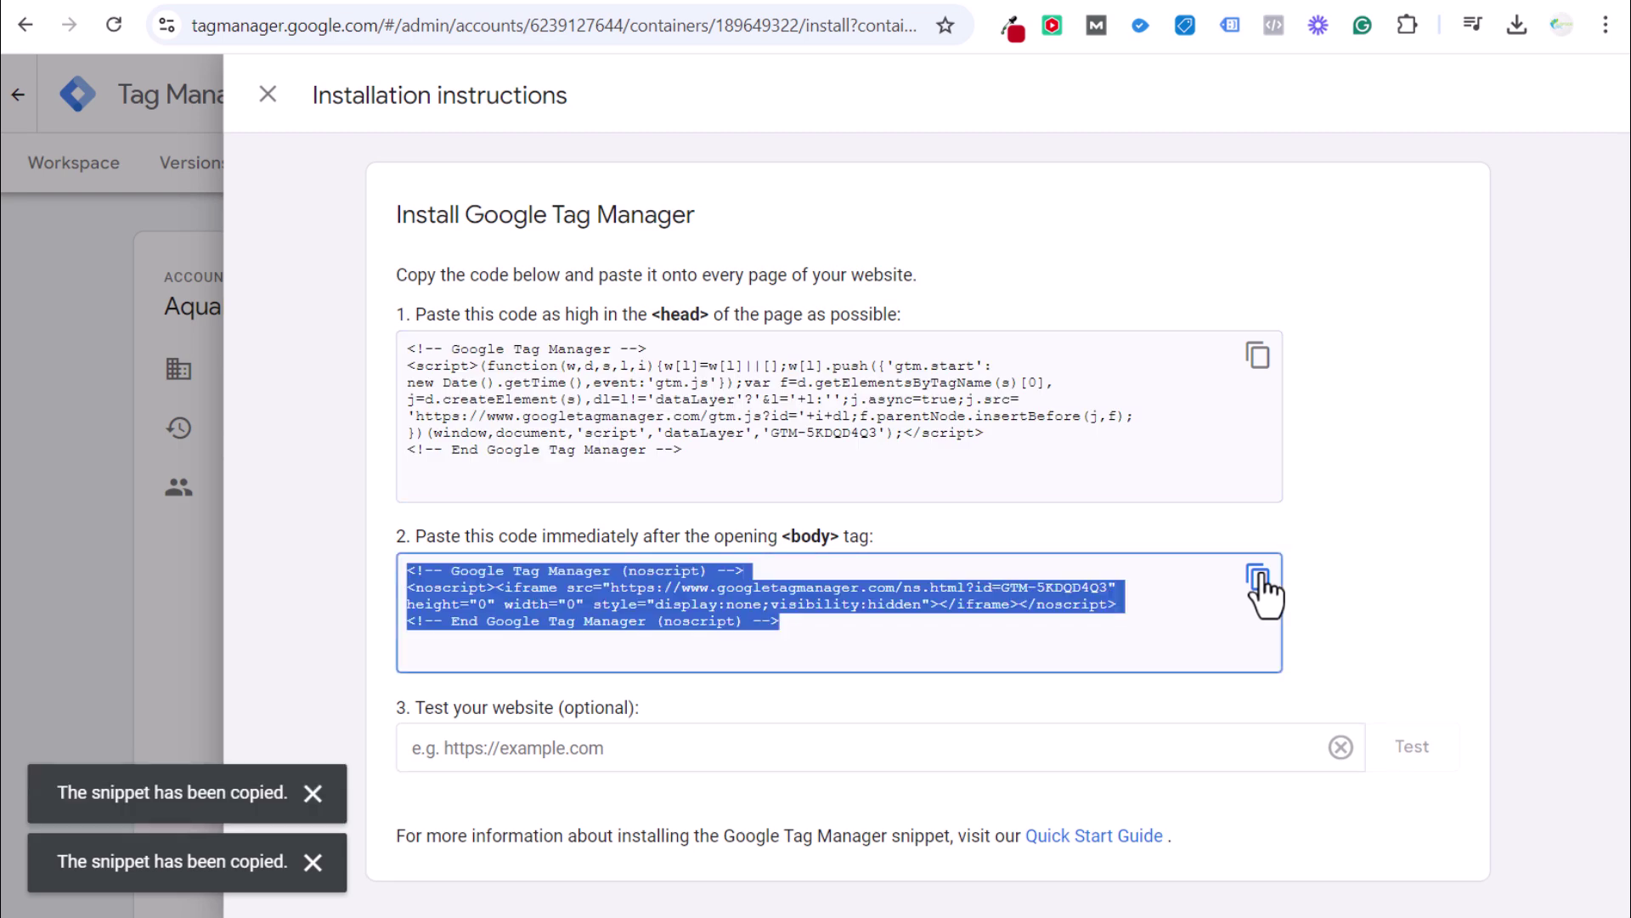
{"action": "left_click", "coordinate": [190, 7]}
{"action": "left_click", "coordinate": [1513, 144]}
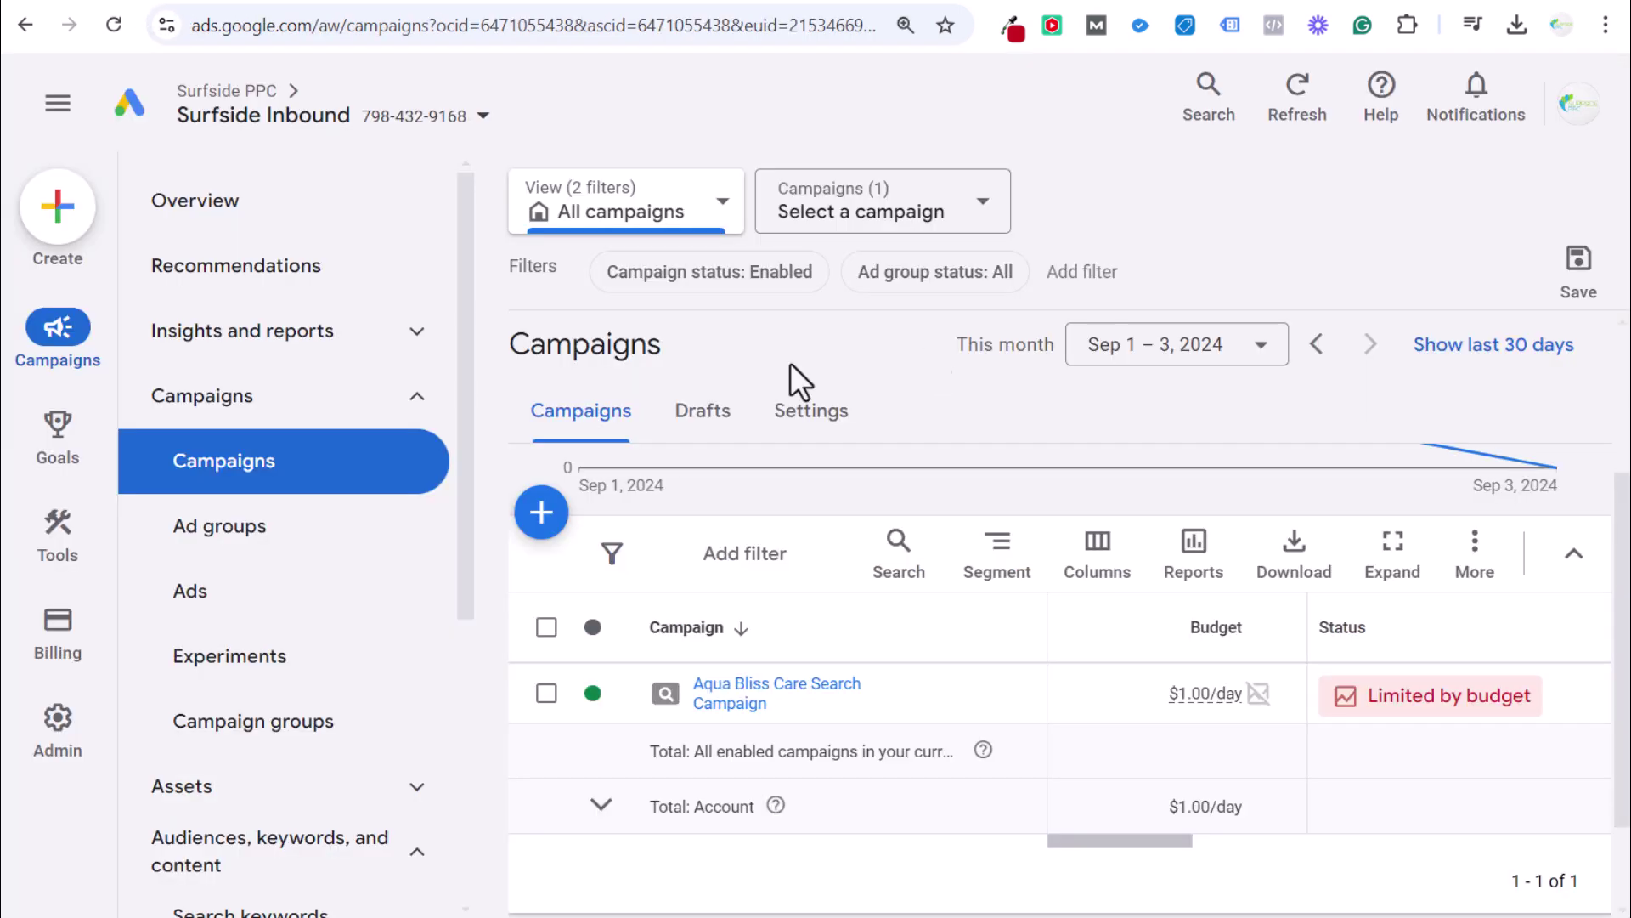
Open the conversions summary in the Google Ads goals and review the existing conversion goals and actions.
{"action": "mouse_move", "coordinate": [58, 437]}
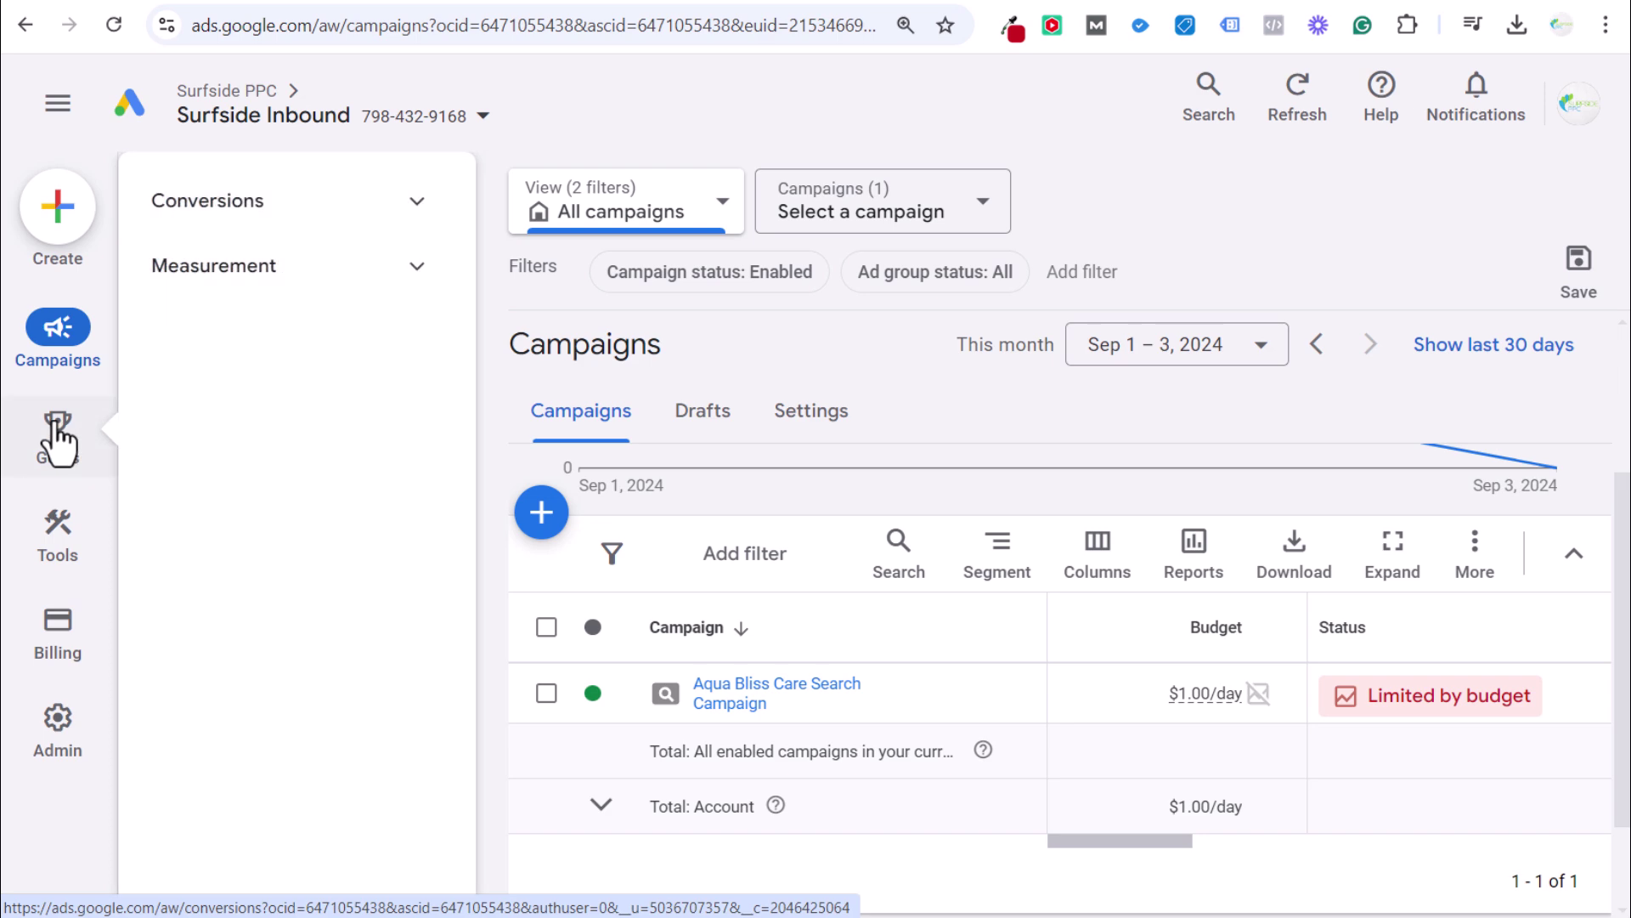
{"action": "left_click", "coordinate": [307, 211]}
{"action": "left_click", "coordinate": [295, 281]}
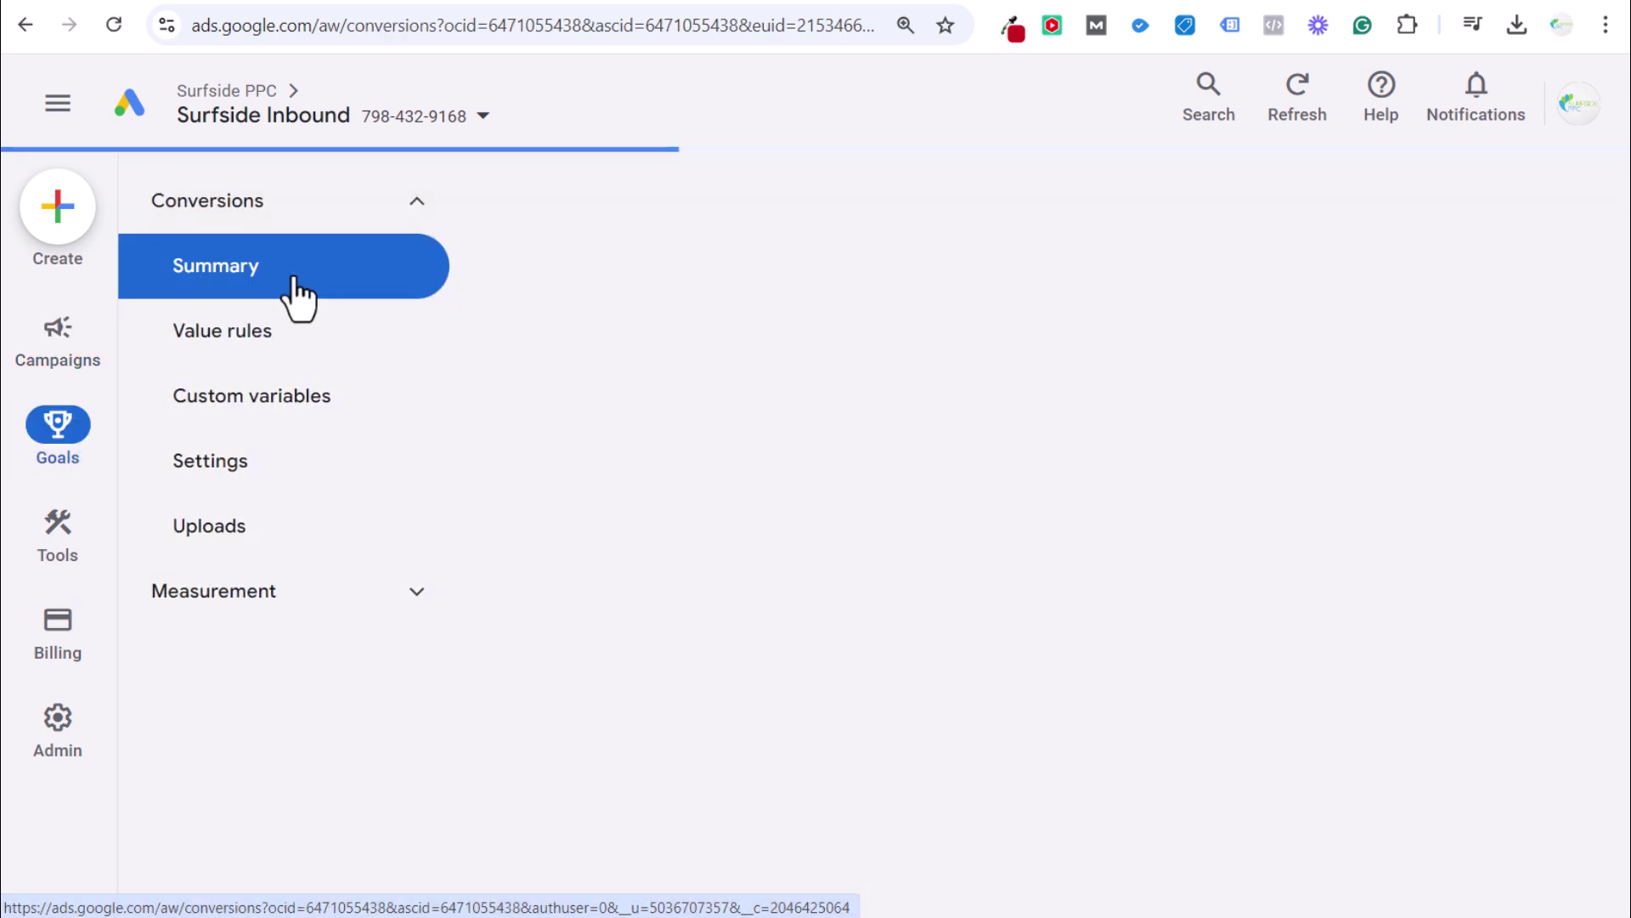
{"action": "scroll", "coordinate": [577, 408], "scroll_direction": "down", "scroll_amount": 3}
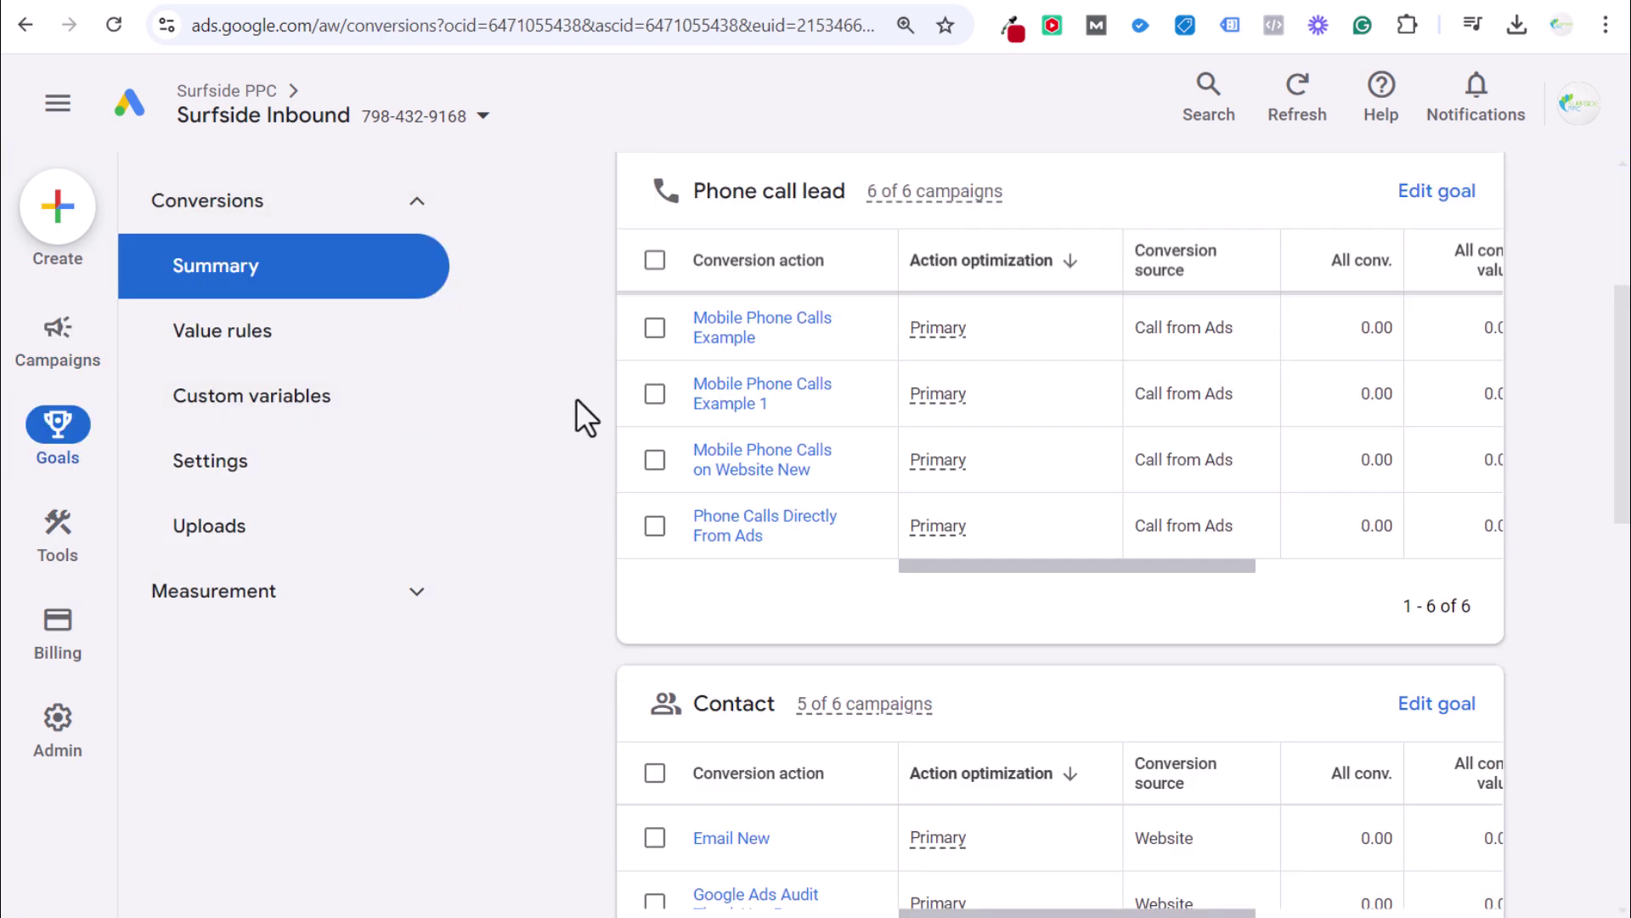
{"action": "scroll", "coordinate": [583, 378], "scroll_direction": "down", "scroll_amount": 3}
{"action": "scroll", "coordinate": [1034, 639], "scroll_direction": "down", "scroll_amount": 5}
{"action": "scroll", "coordinate": [1104, 604], "scroll_direction": "down", "scroll_amount": 4}
{"action": "scroll", "coordinate": [1201, 591], "scroll_direction": "up", "scroll_amount": 8}
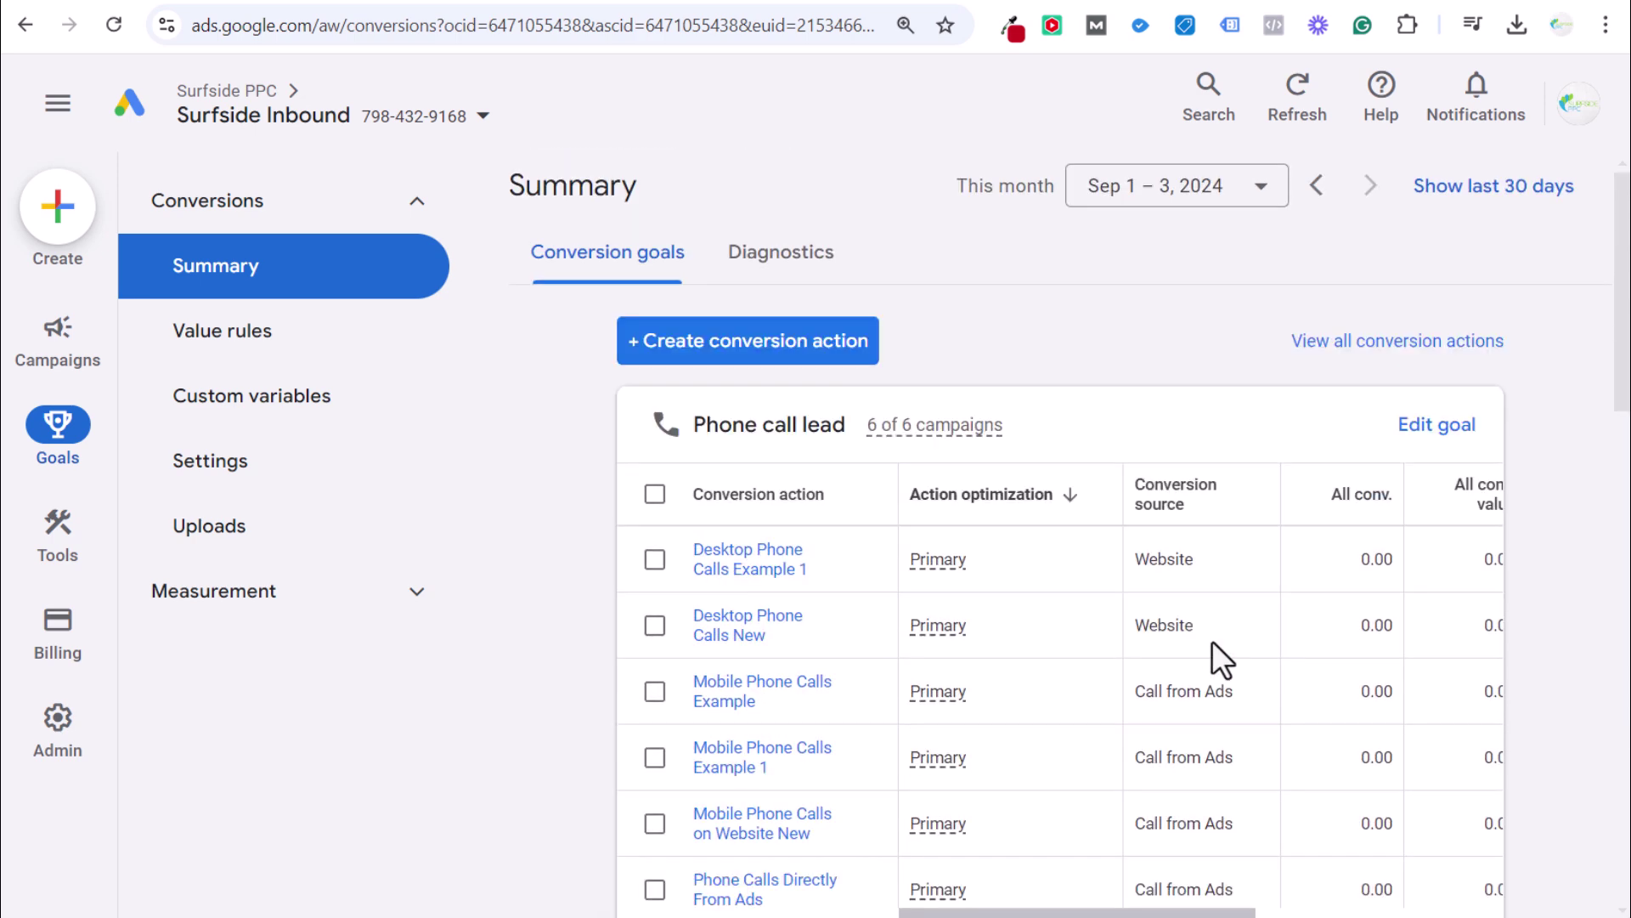
Create a new conversion action and choose Website as the kind of conversion to track.
{"action": "left_click", "coordinate": [690, 354]}
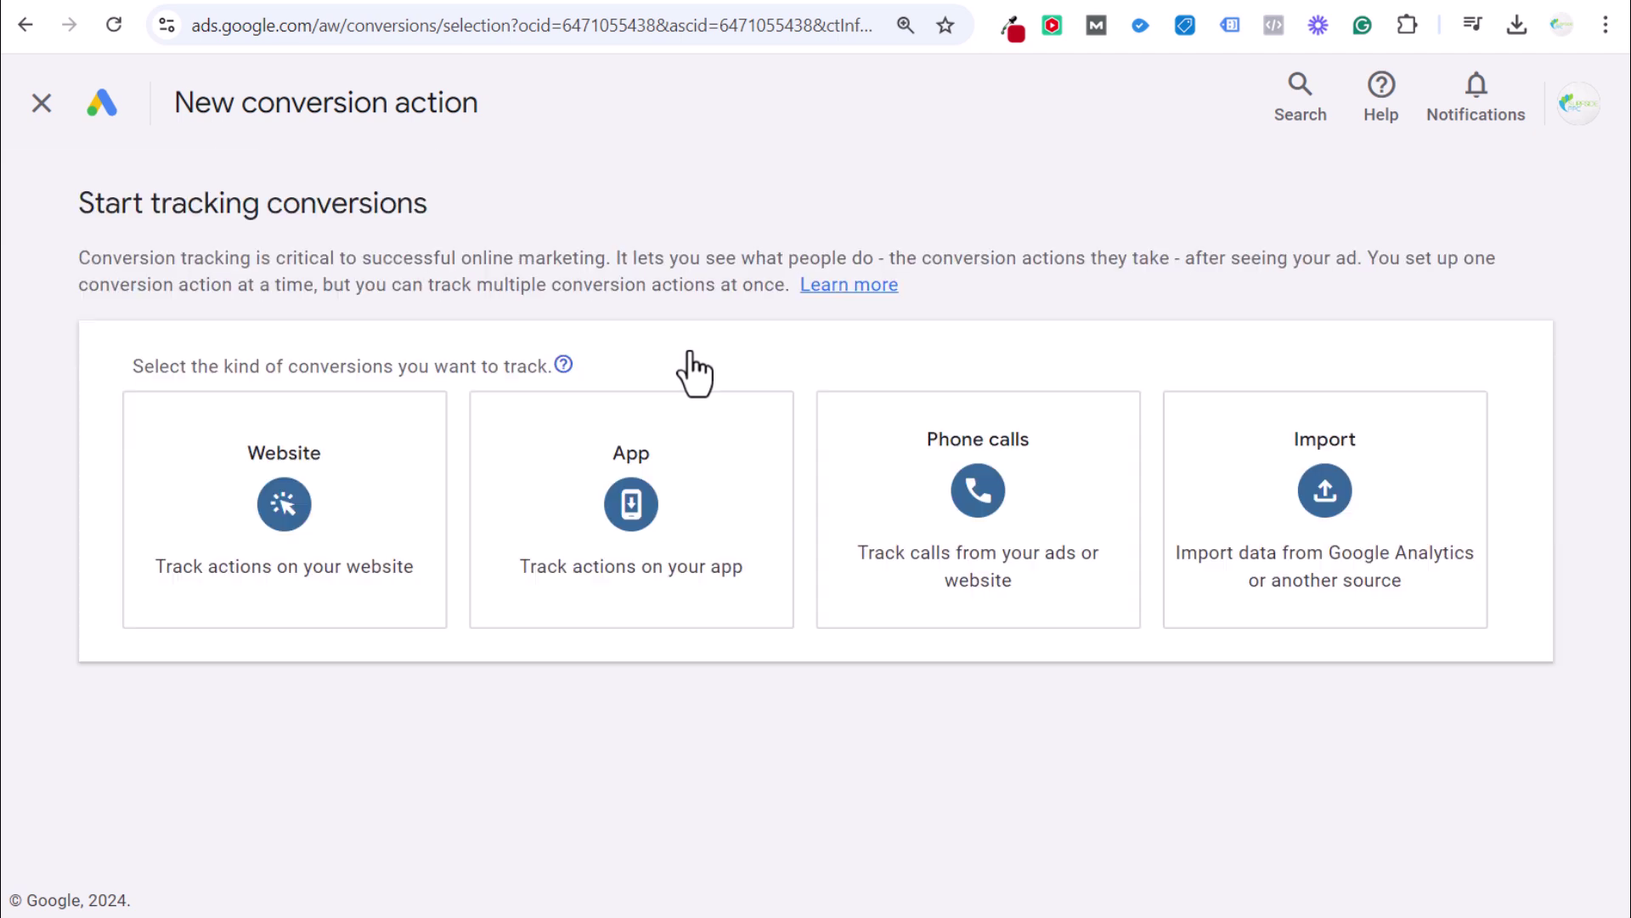
{"action": "left_click_drag", "start_coordinate": [127, 201], "coordinate": [335, 203]}
{"action": "left_click", "coordinate": [353, 208]}
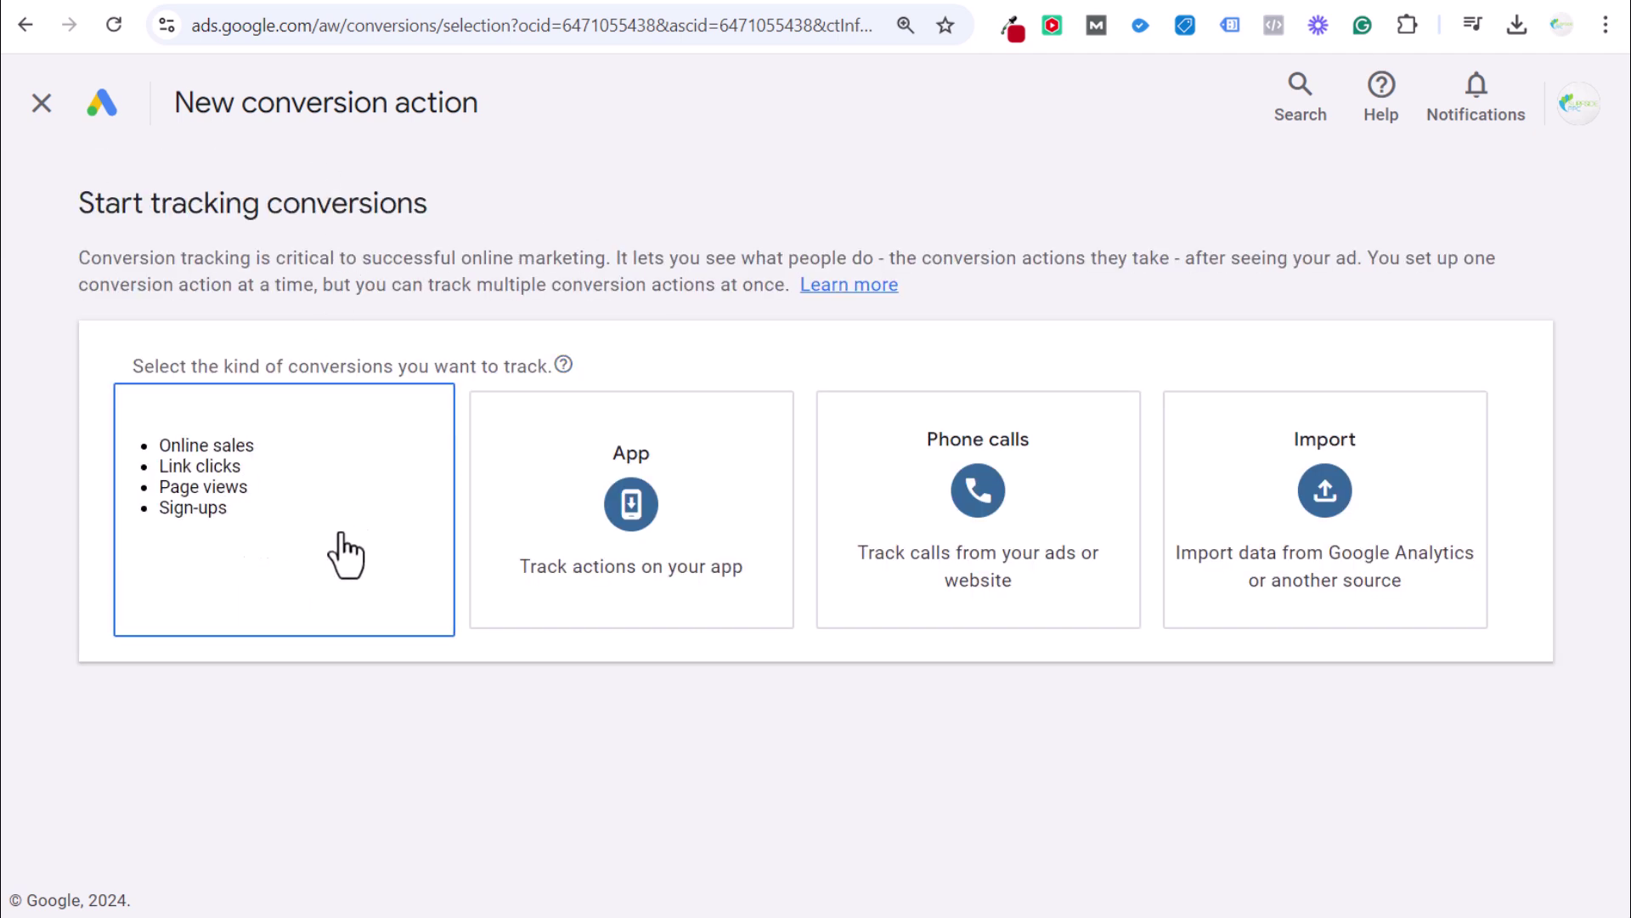
{"action": "left_click", "coordinate": [348, 491]}
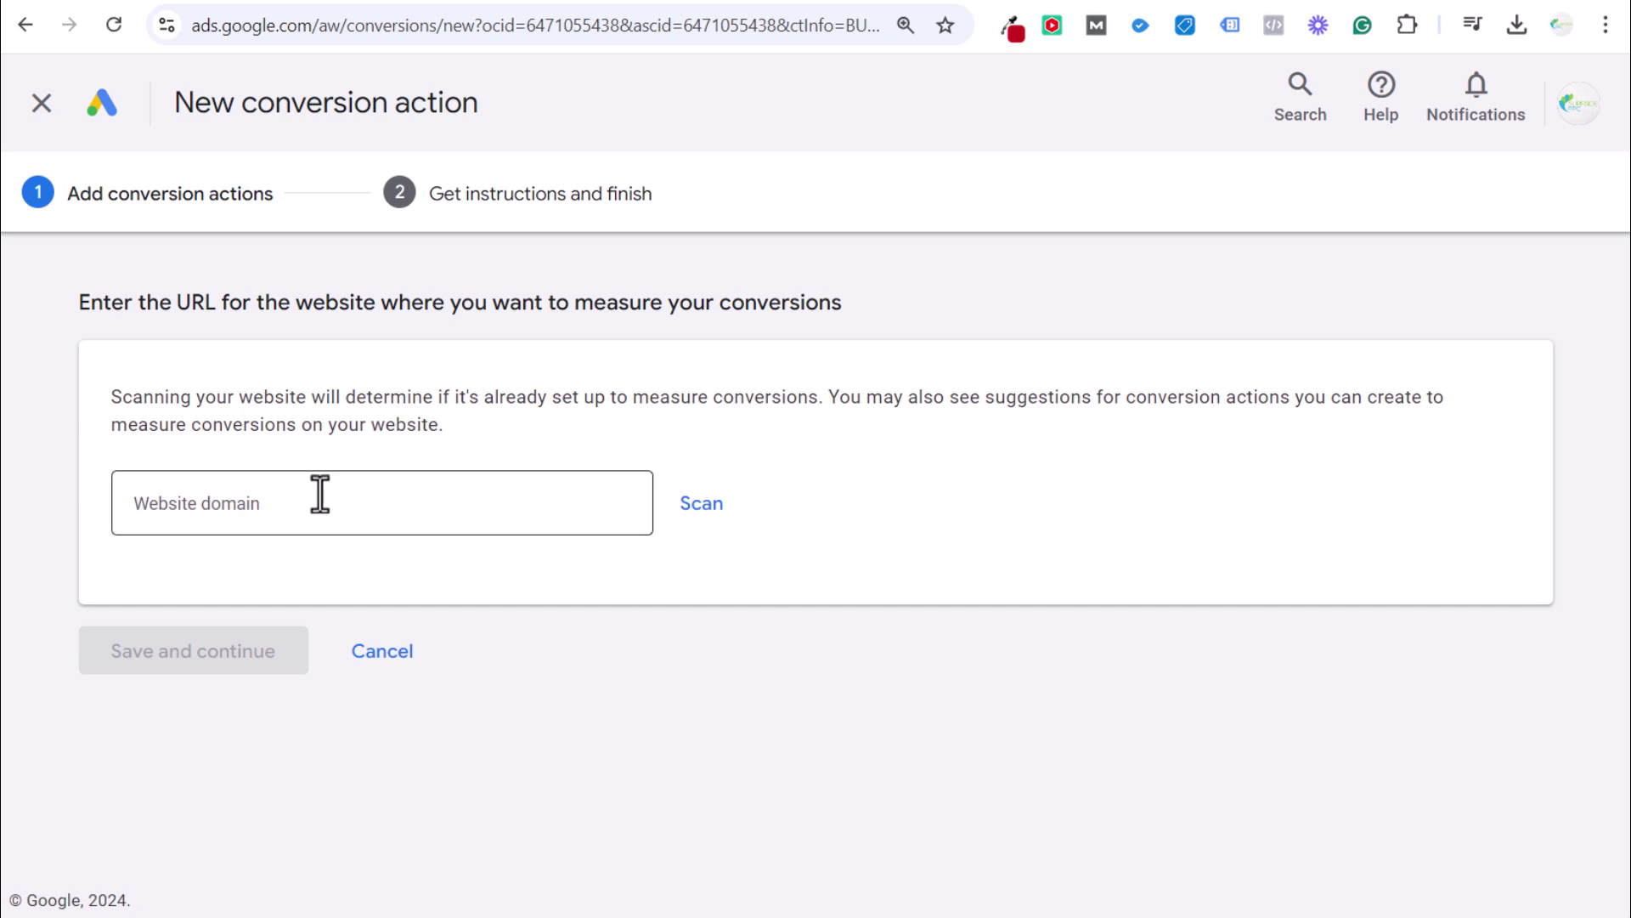
Copy the URL aquablisscare.com/pool-liner-replacement/# from the website, enter it as the website domain and scan it.
{"action": "left_click", "coordinate": [247, 3]}
{"action": "left_click", "coordinate": [321, 28]}
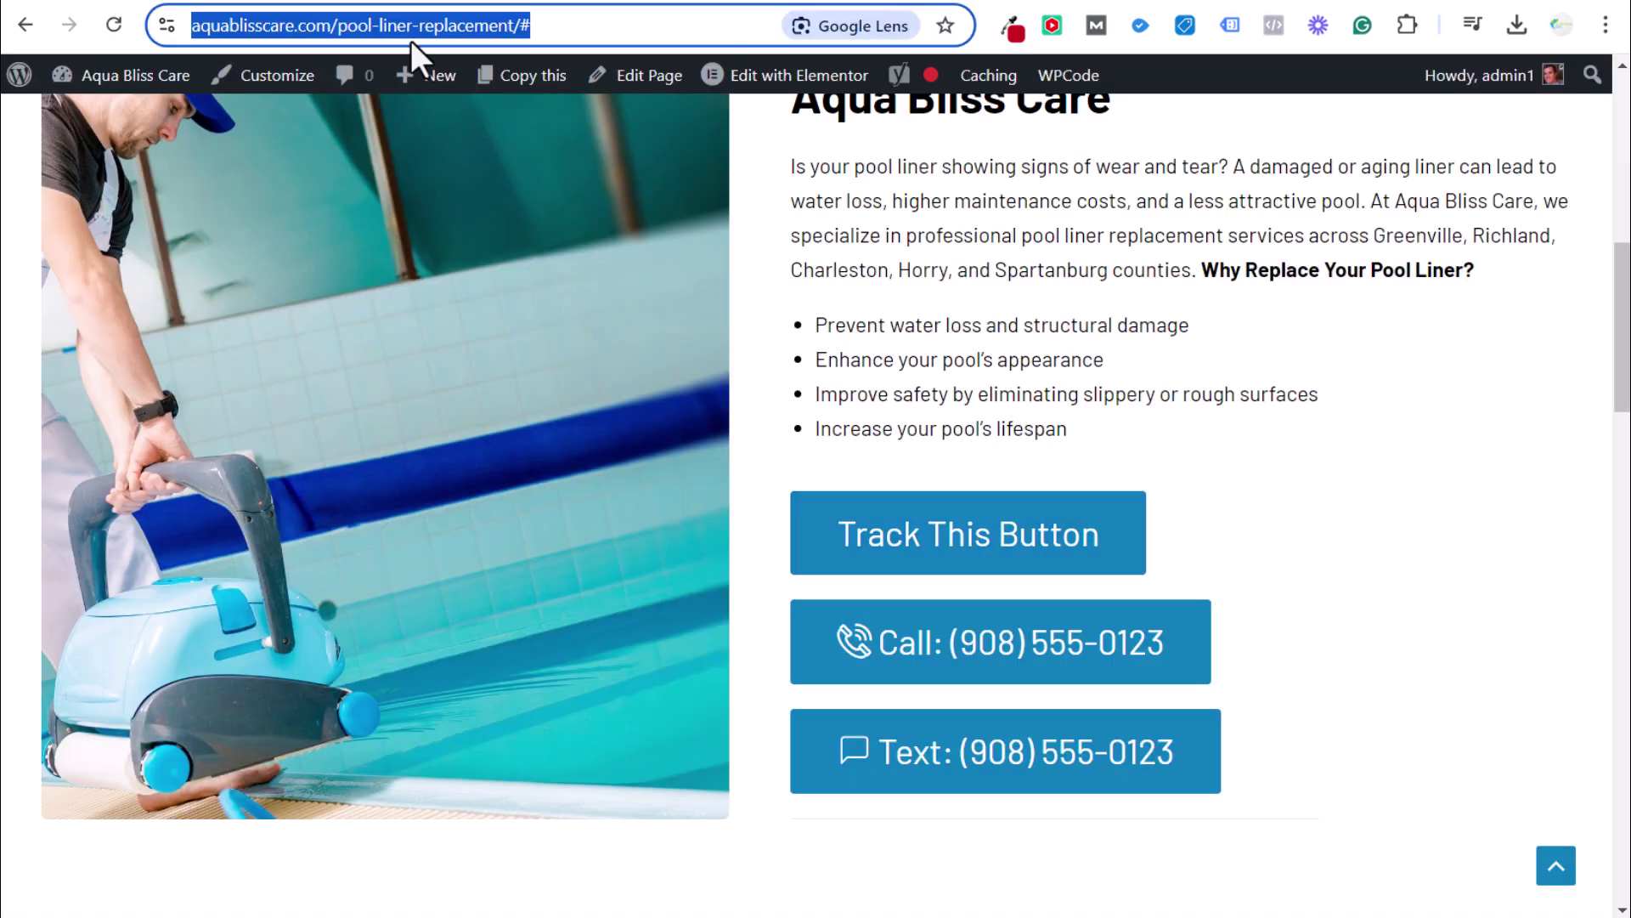
{"action": "key", "text": "ctrl+c"}
{"action": "left_click", "coordinate": [149, 2]}
{"action": "left_click", "coordinate": [299, 488]}
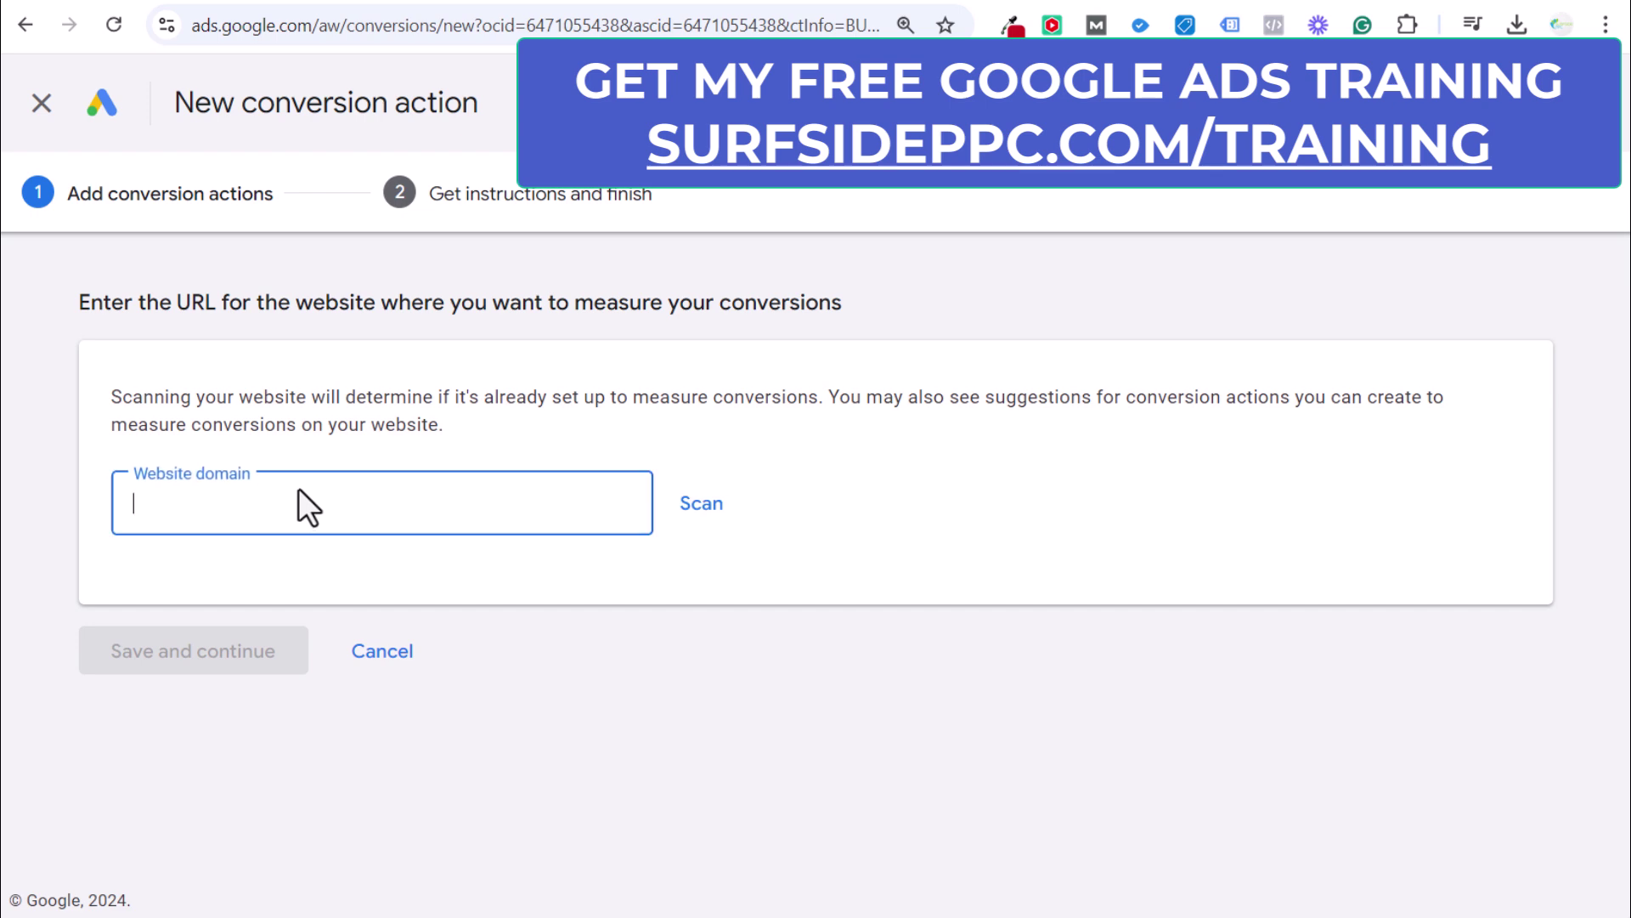
{"action": "key", "text": "ctrl+v"}
{"action": "left_click", "coordinate": [707, 514]}
Review the options for adding conversion actions, including manual creation using code for button or link clicks.
{"action": "scroll", "coordinate": [926, 474], "scroll_direction": "down", "scroll_amount": 5}
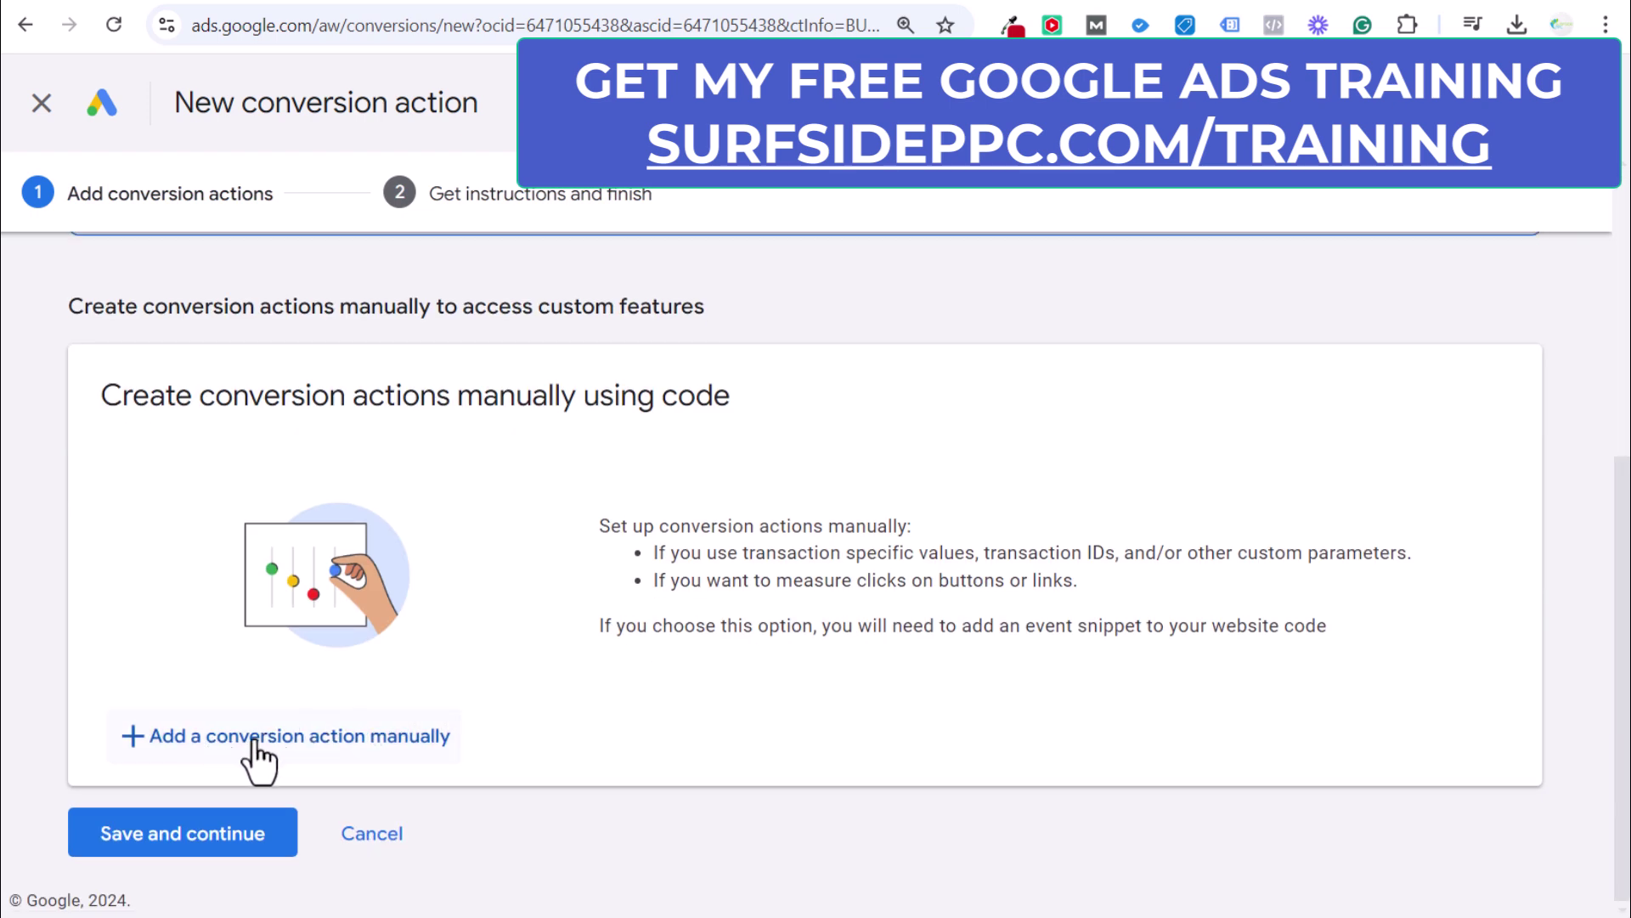
{"action": "scroll", "coordinate": [879, 654], "scroll_direction": "up", "scroll_amount": 3}
{"action": "left_click_drag", "start_coordinate": [274, 413], "coordinate": [334, 447]}
{"action": "left_click", "coordinate": [854, 449]}
{"action": "left_click", "coordinate": [339, 420]}
{"action": "scroll", "coordinate": [671, 442], "scroll_direction": "down", "scroll_amount": 3}
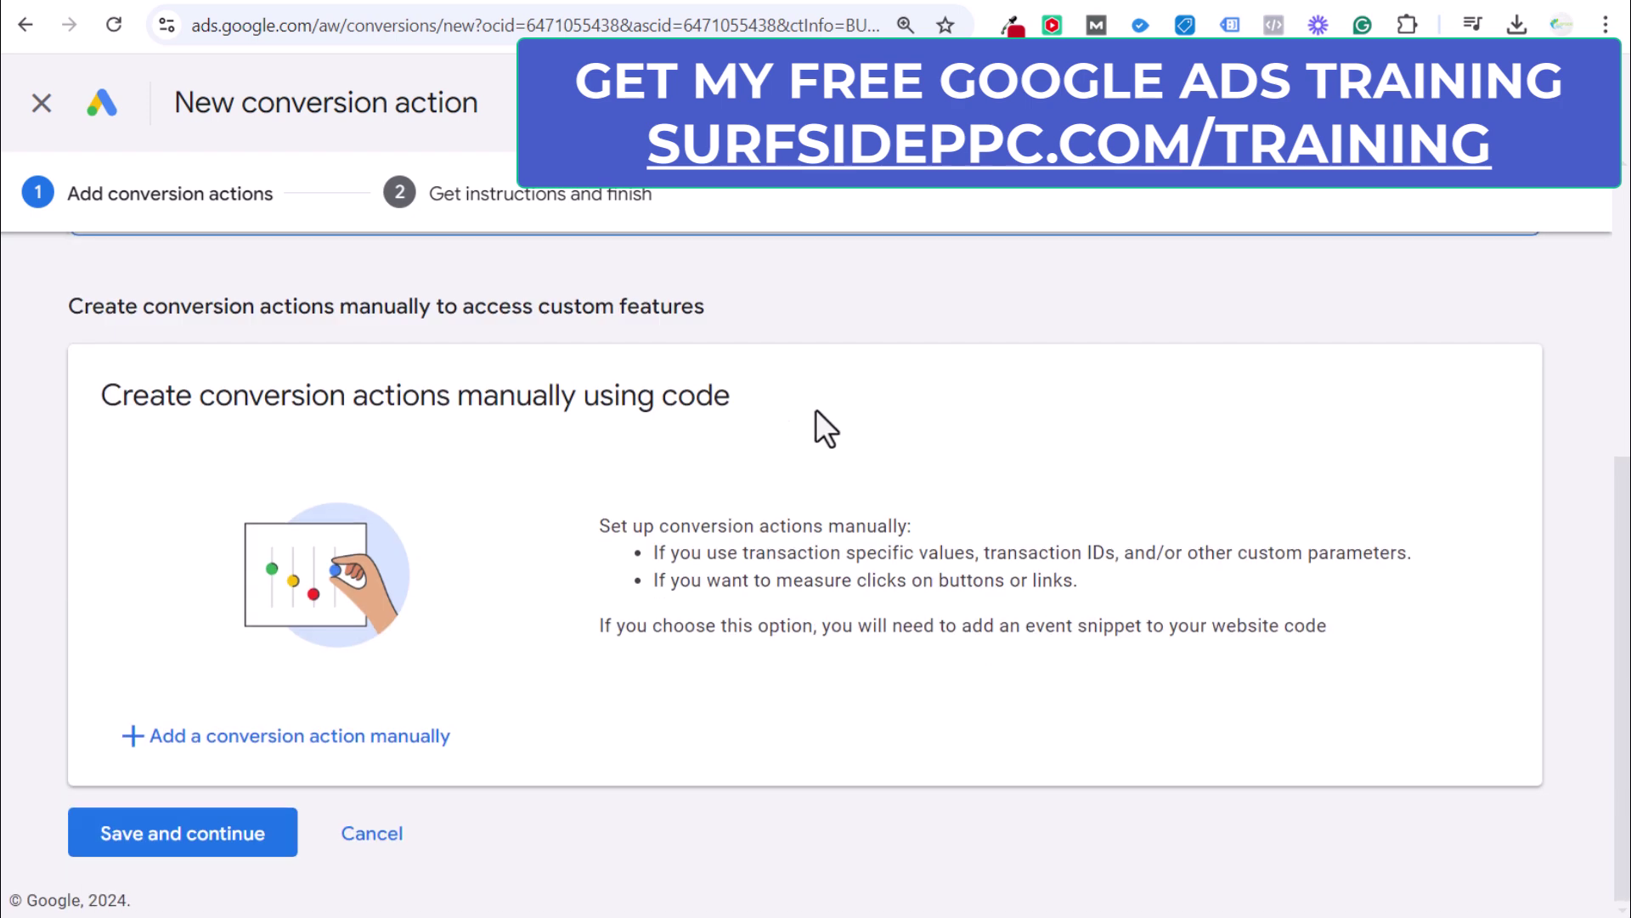
Add a conversion action manually and set its goal category to Request quote.
{"action": "left_click", "coordinate": [170, 738]}
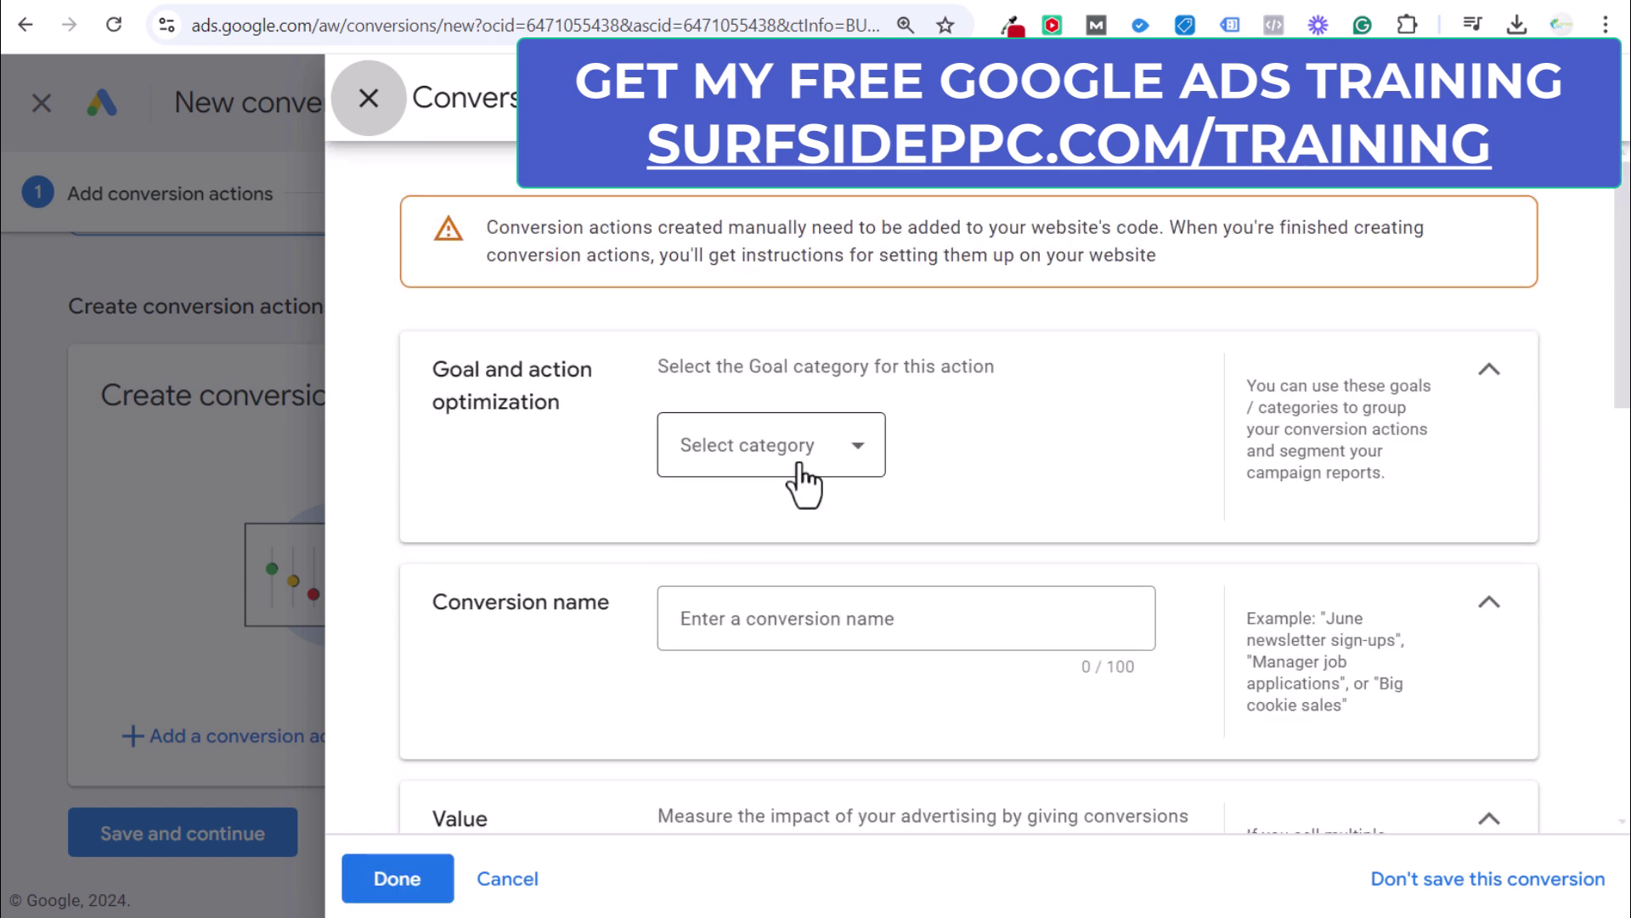
{"action": "left_click", "coordinate": [852, 448]}
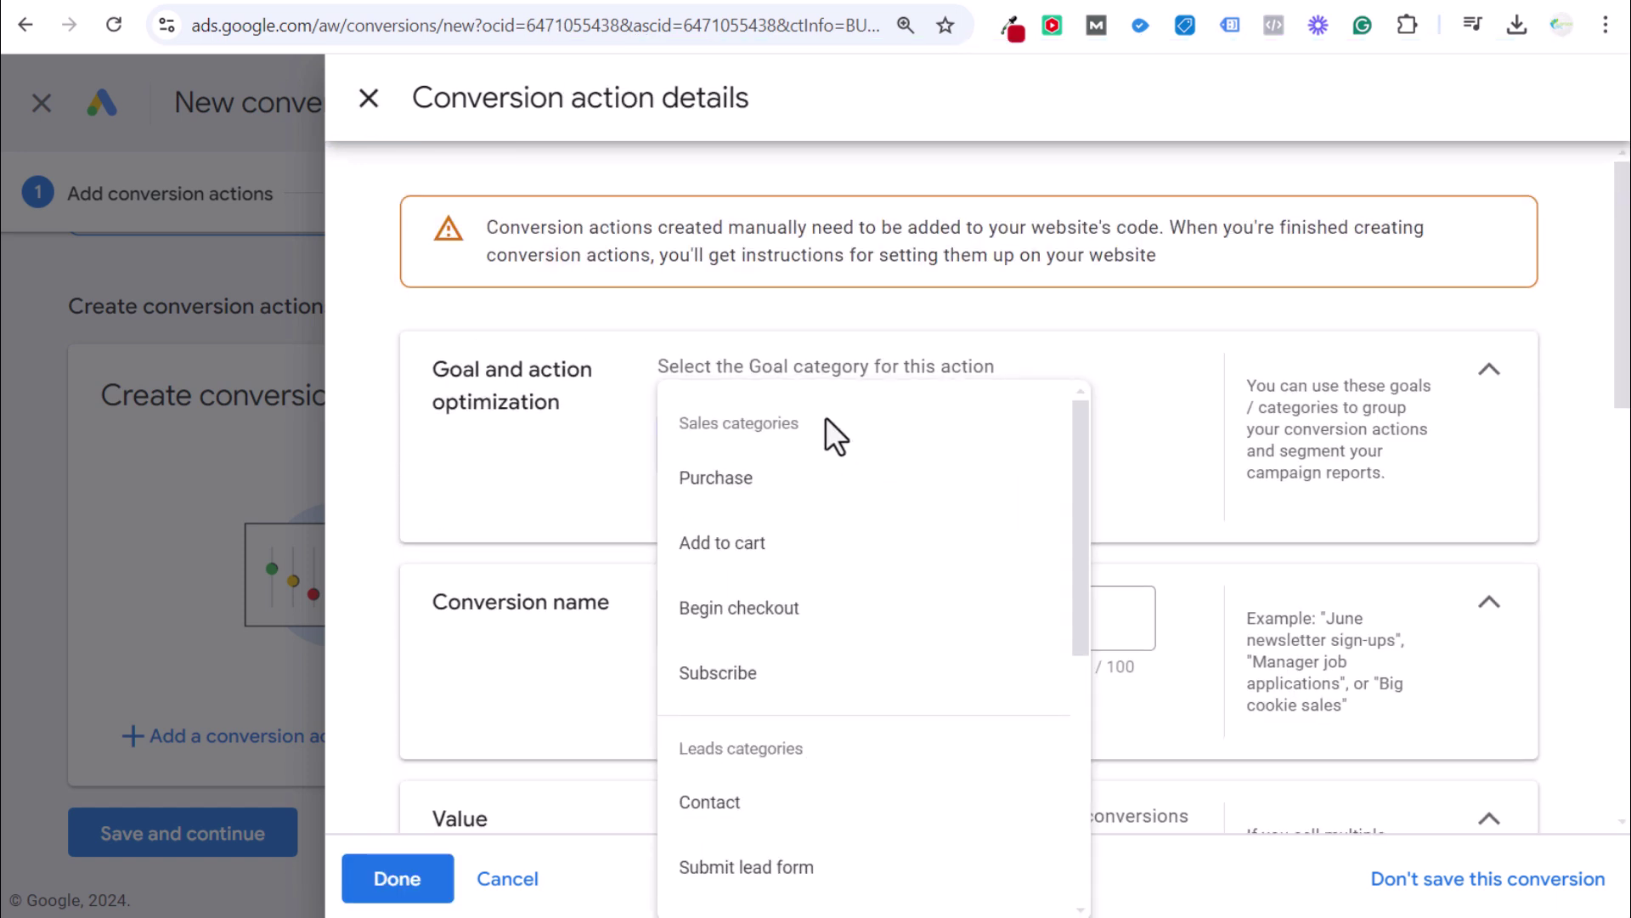
{"action": "scroll", "coordinate": [965, 586], "scroll_direction": "down", "scroll_amount": 4}
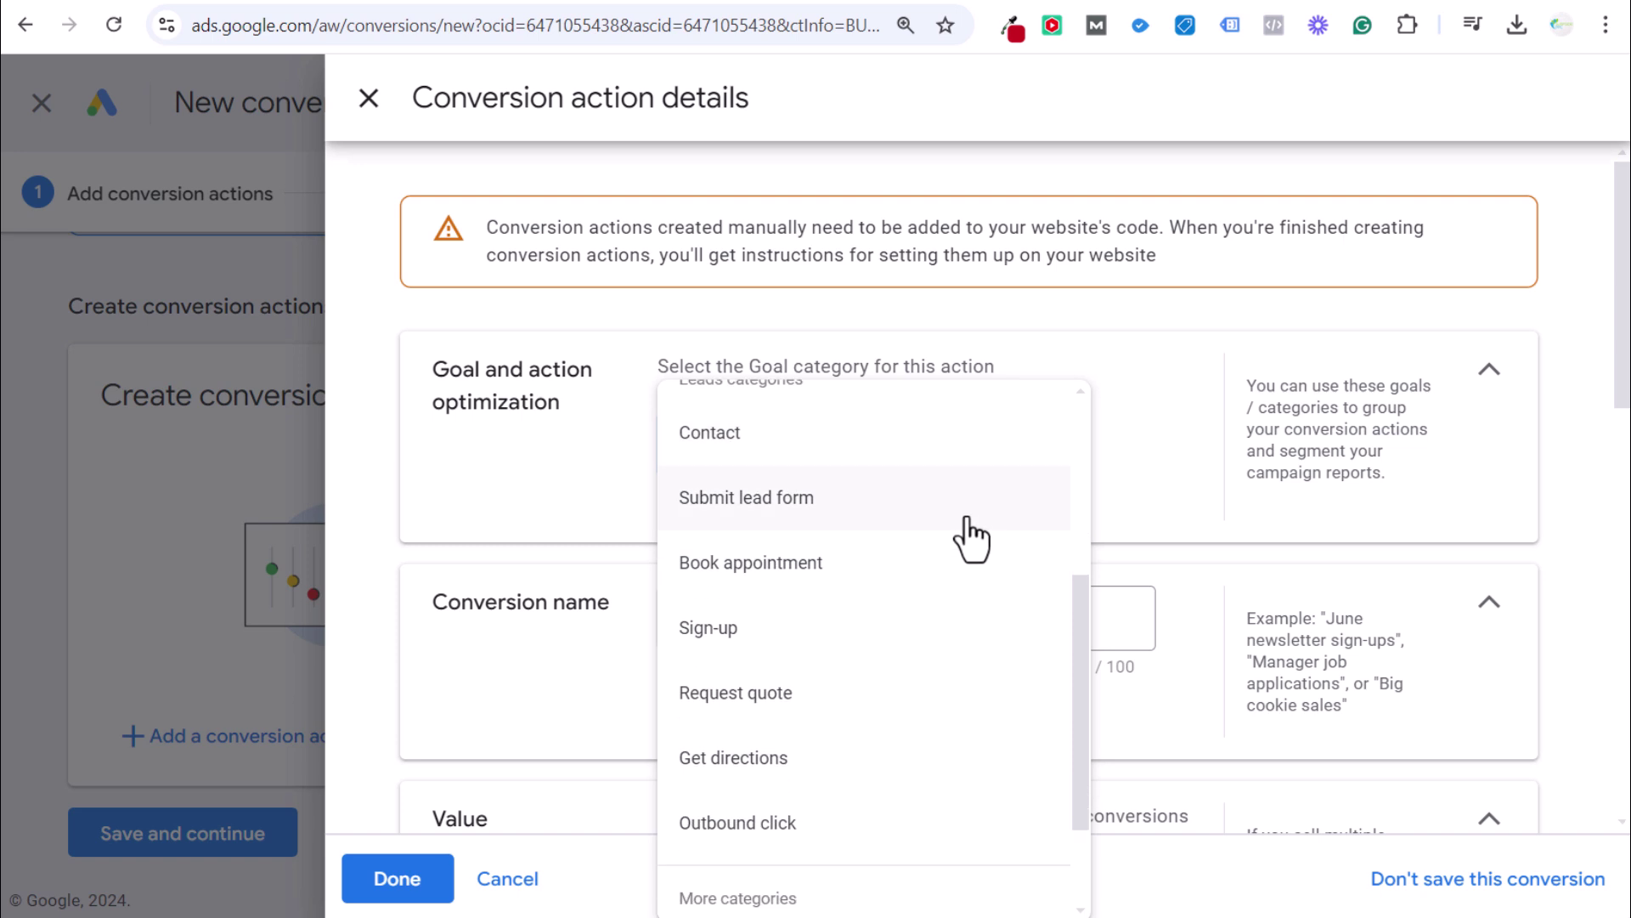
{"action": "scroll", "coordinate": [957, 578], "scroll_direction": "down", "scroll_amount": 2}
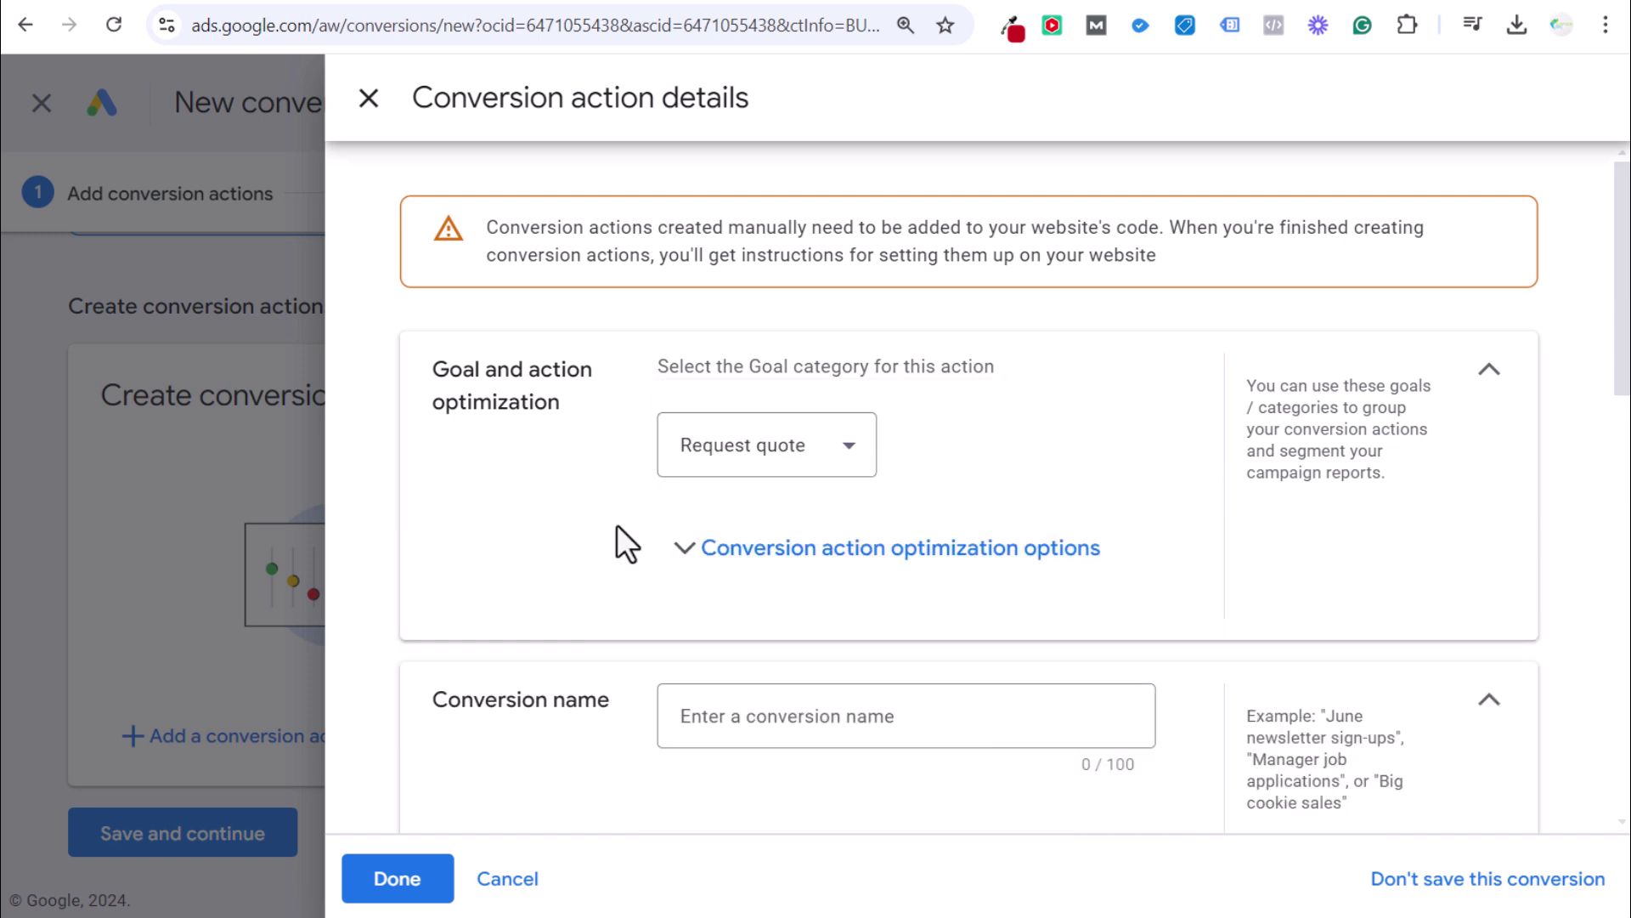
Check the buttons on the pool liner replacement page, and expand the conversion action optimization options in Google Ads.
{"action": "left_click", "coordinate": [254, 3]}
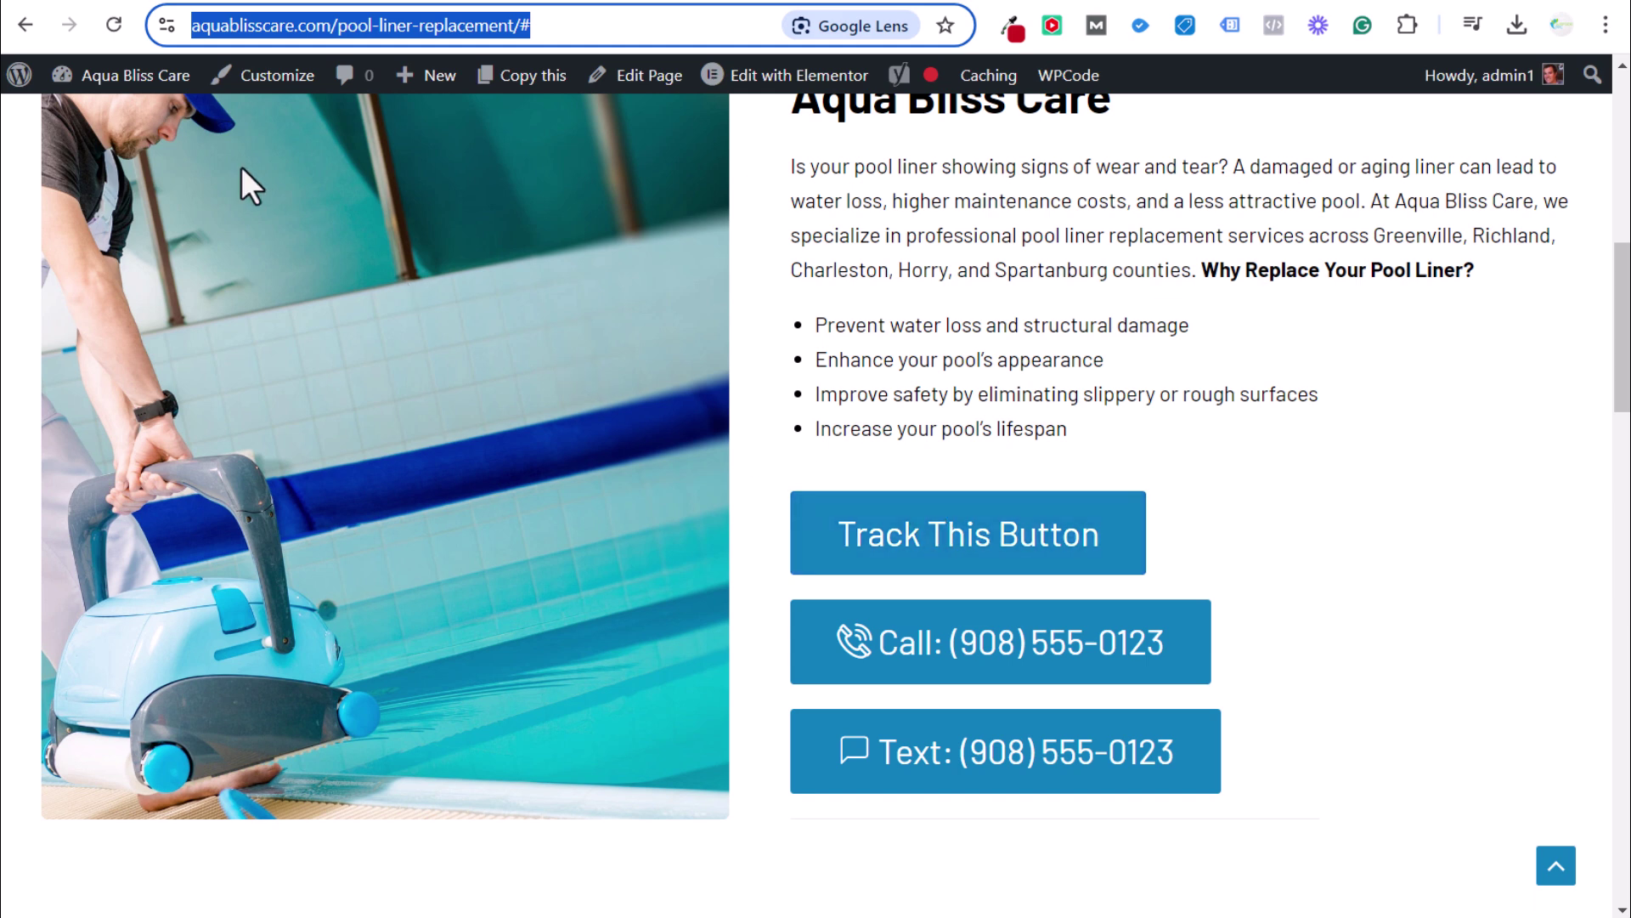
{"action": "left_click", "coordinate": [149, 5]}
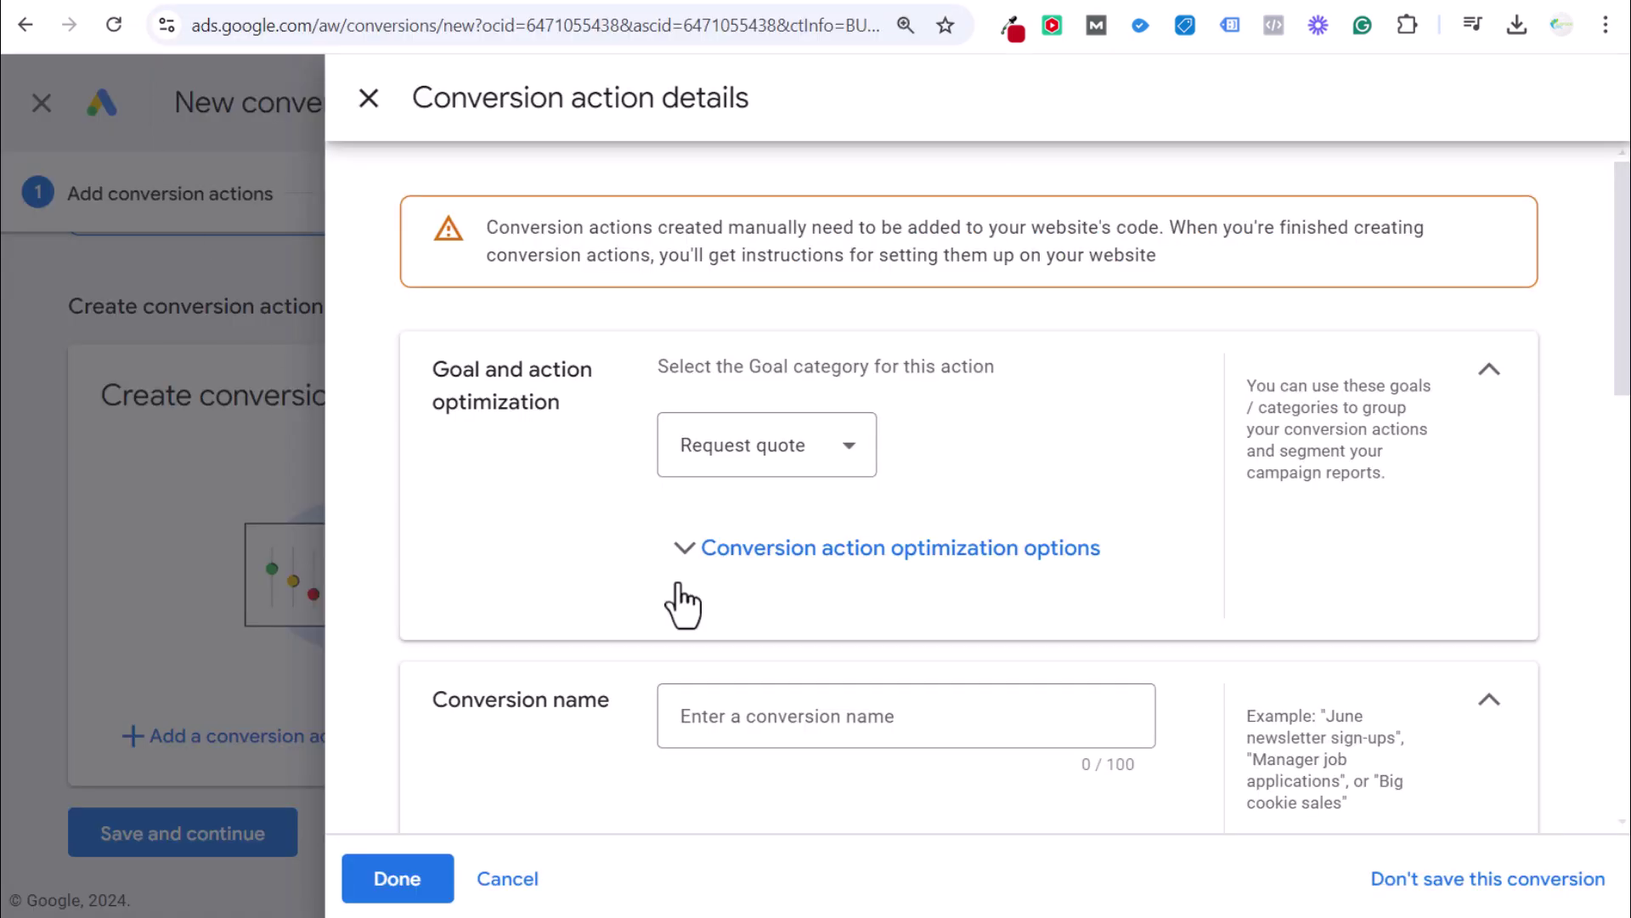
{"action": "left_click", "coordinate": [769, 550]}
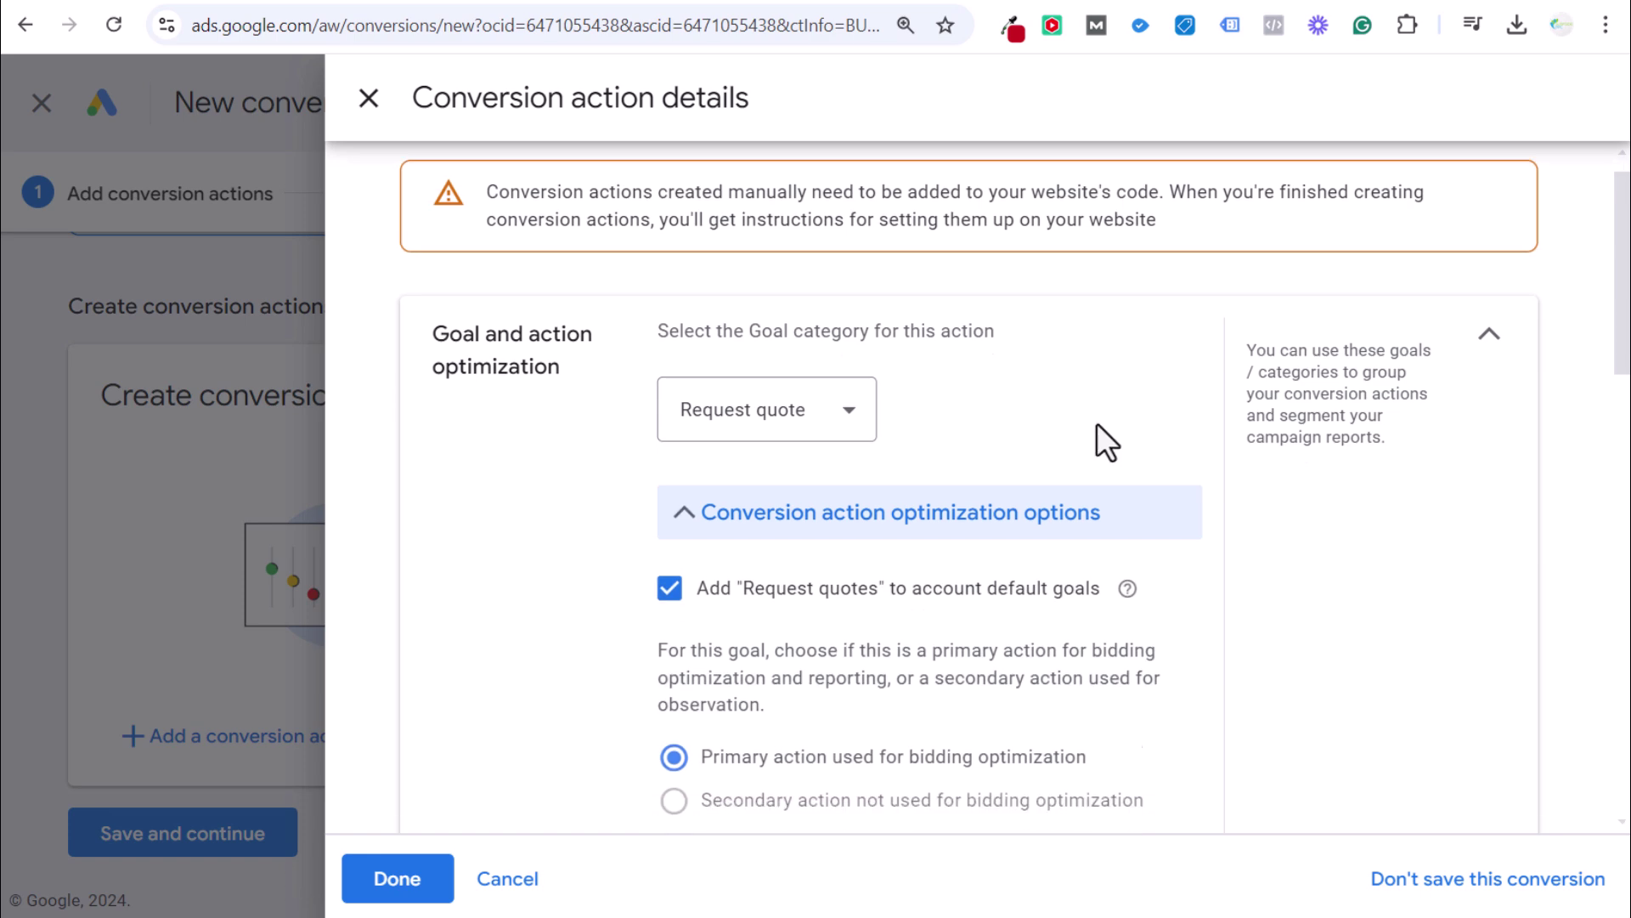
Choose Request quote as the goal category and name the conversion "Button Click Example".
{"action": "scroll", "coordinate": [1097, 424], "scroll_direction": "down", "scroll_amount": 3}
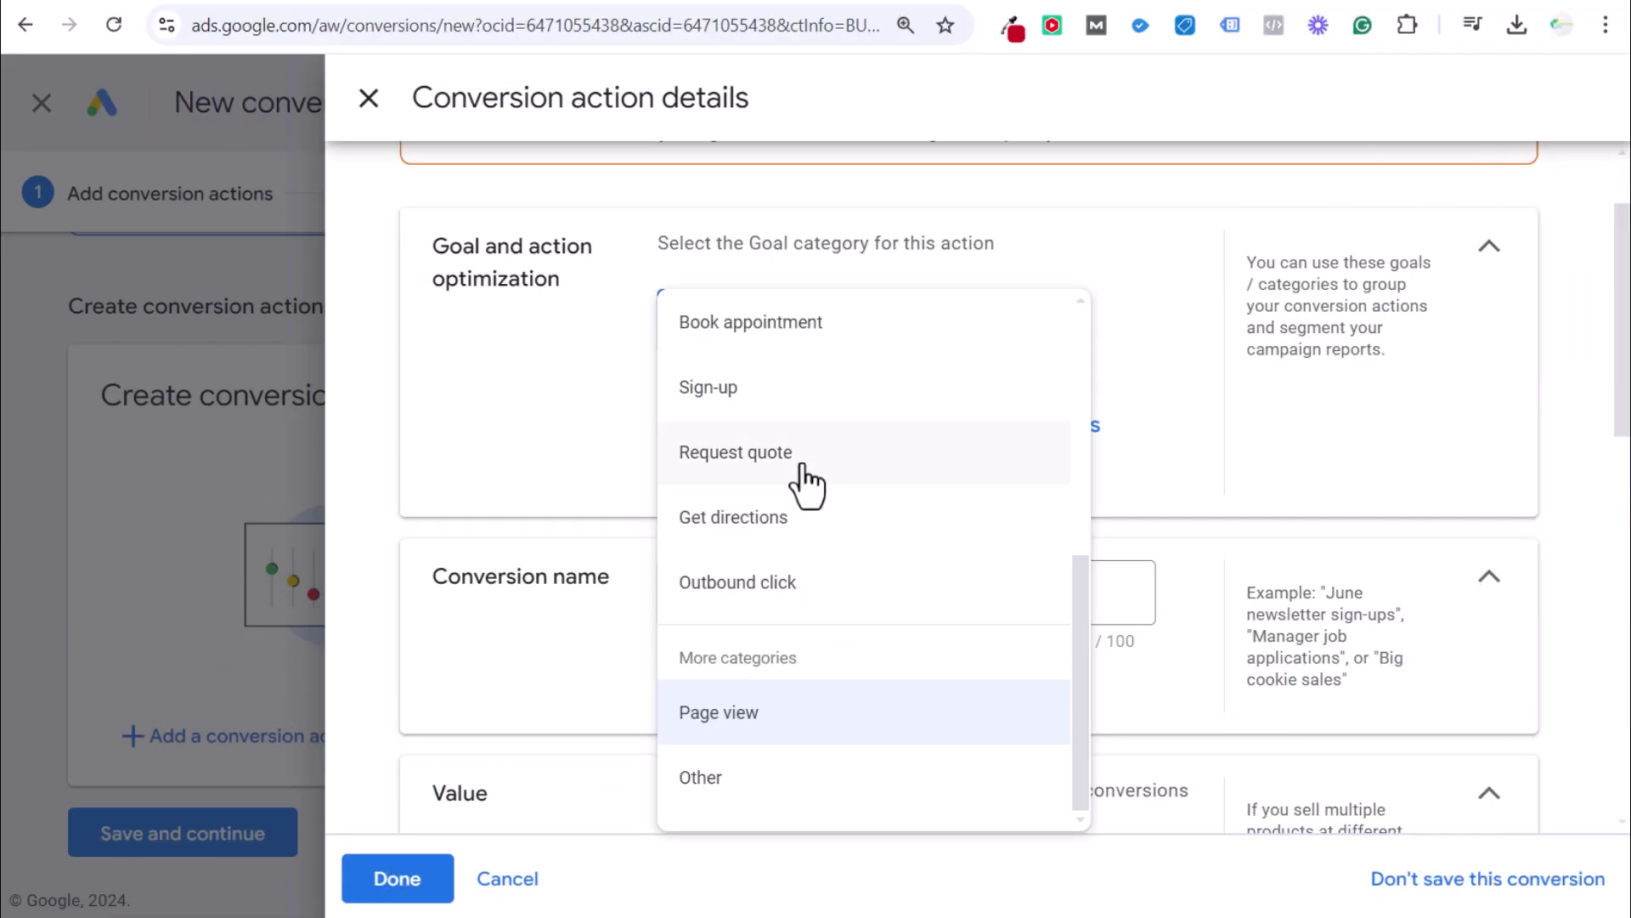
{"action": "left_click", "coordinate": [794, 484]}
{"action": "left_click", "coordinate": [805, 429]}
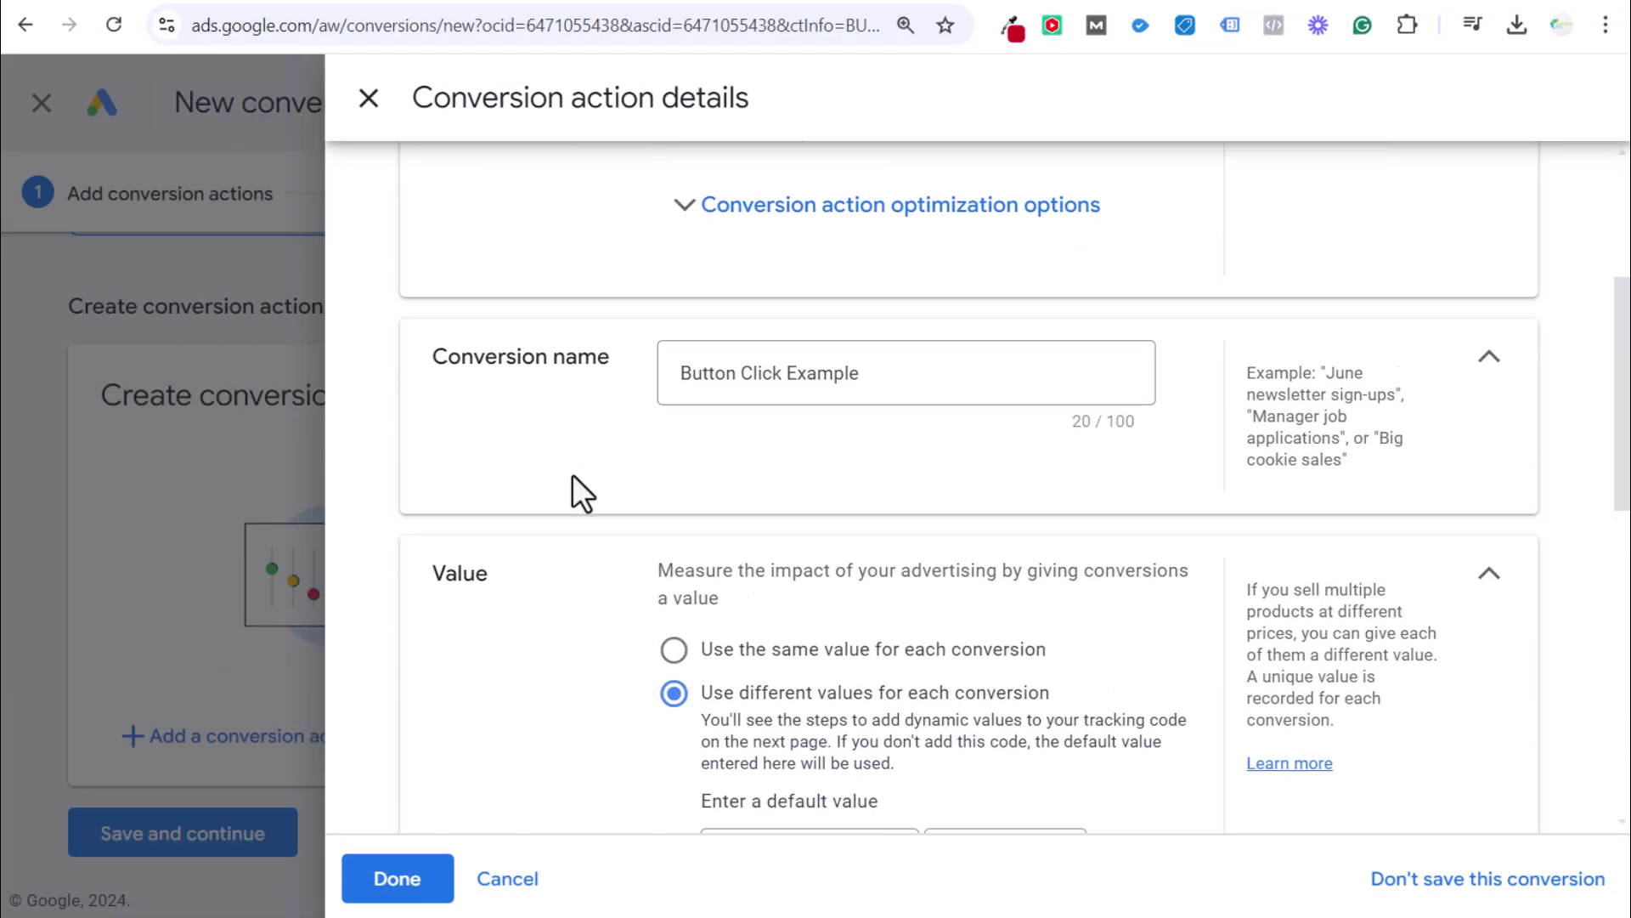
Use the same value for each conversion, with a value of 1 US Dollar.
{"action": "scroll", "coordinate": [573, 480], "scroll_direction": "down", "scroll_amount": 3}
{"action": "left_click", "coordinate": [673, 376]}
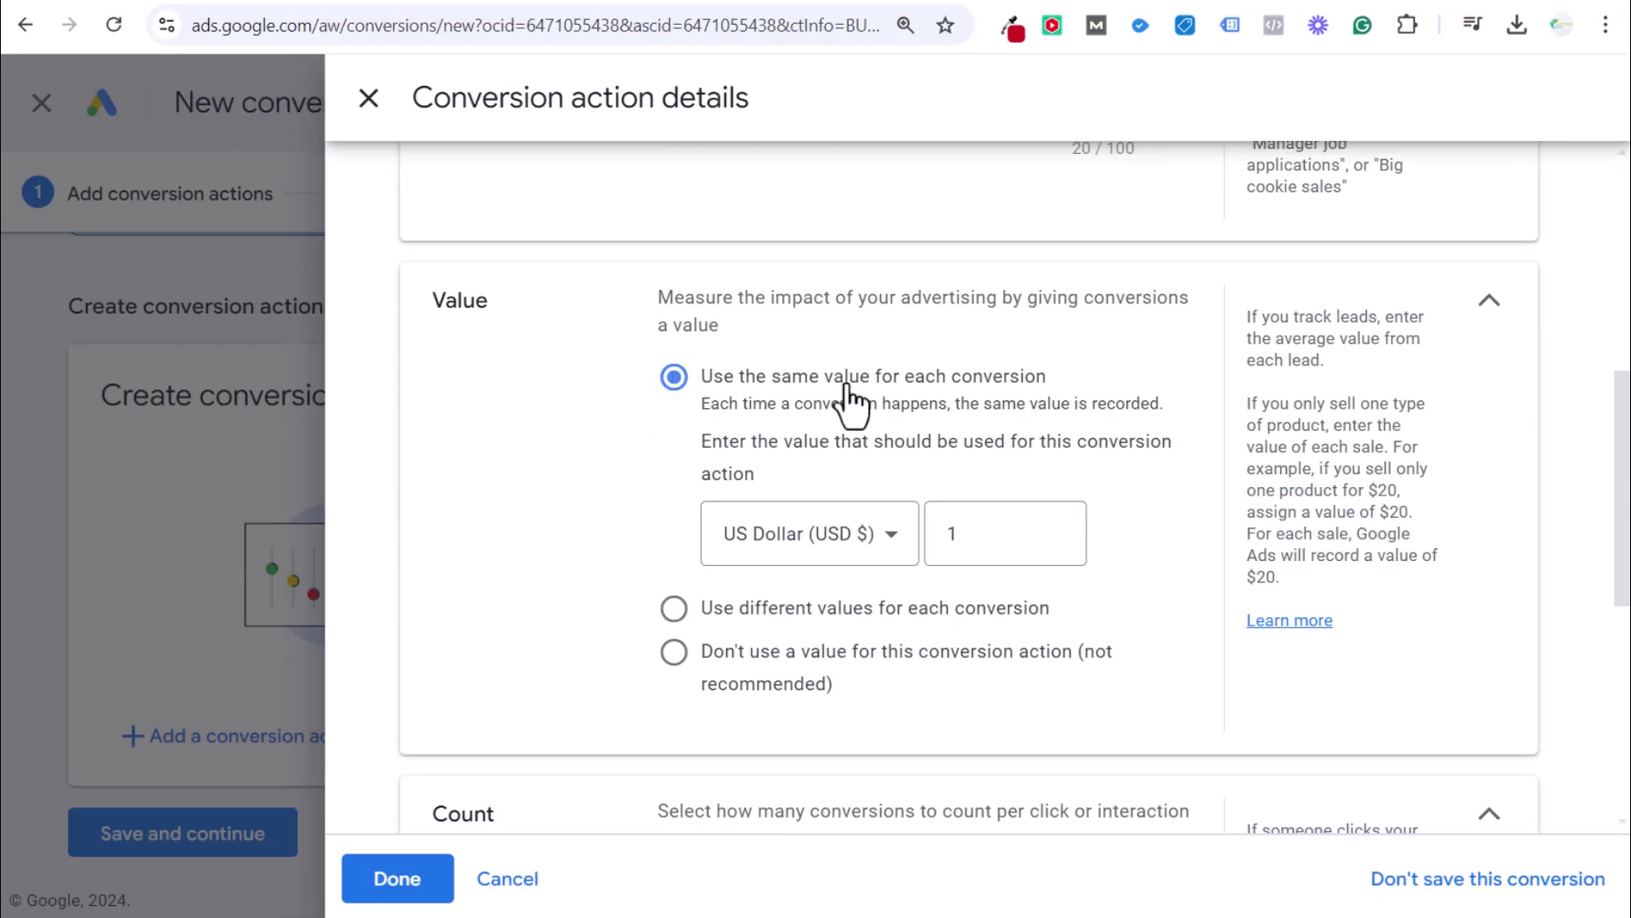
{"action": "left_click", "coordinate": [976, 539]}
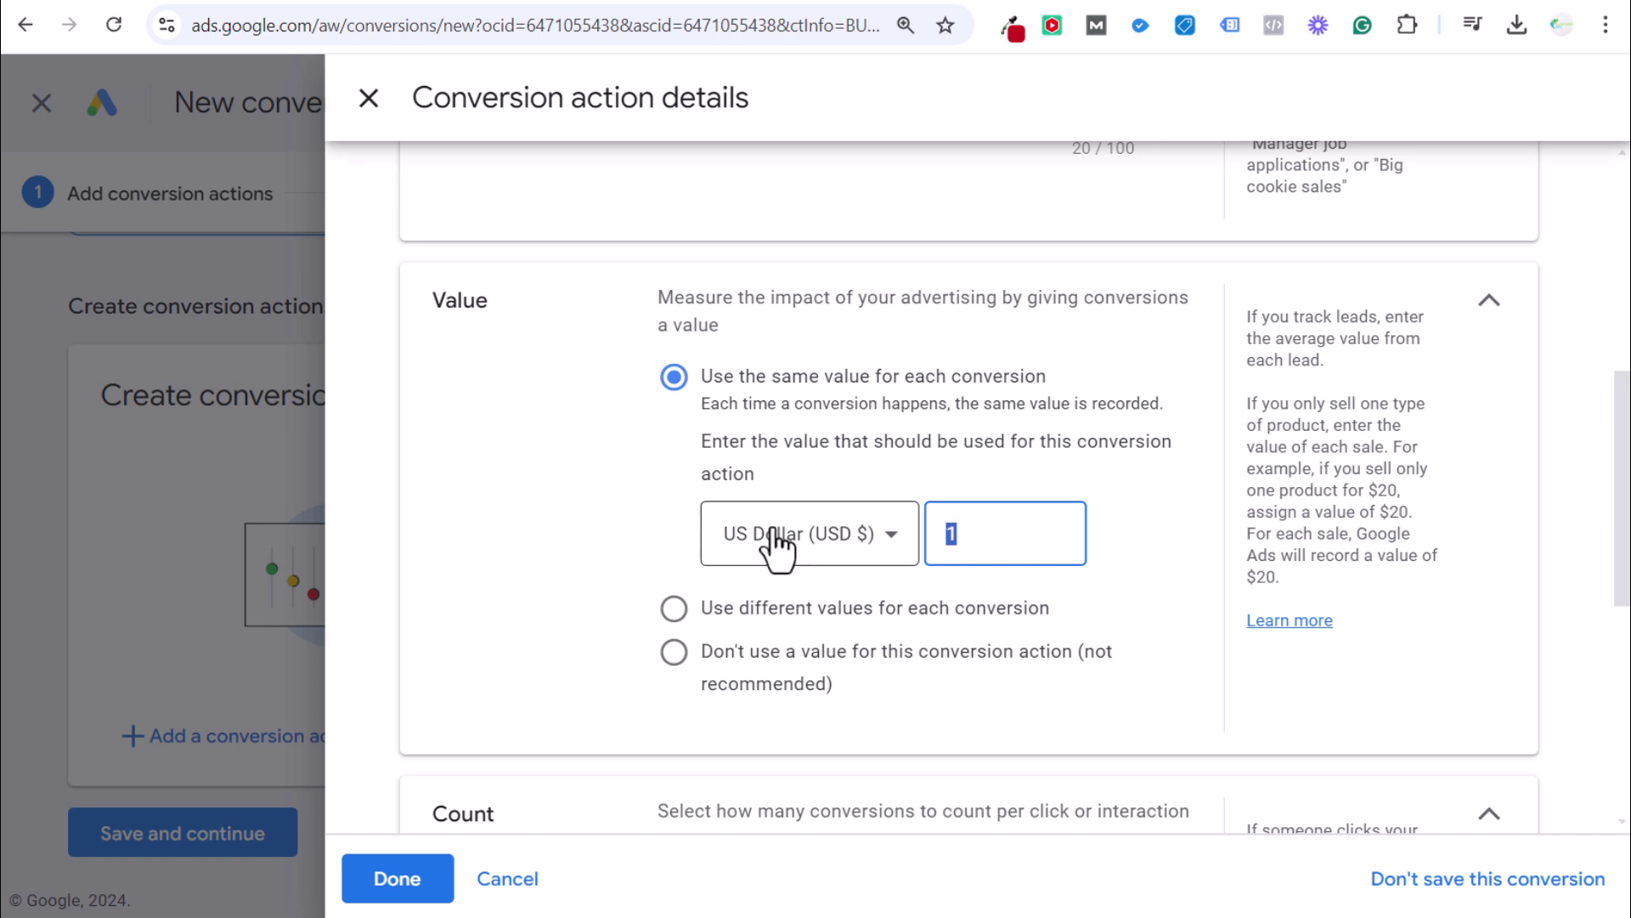
{"action": "left_click", "coordinate": [630, 489]}
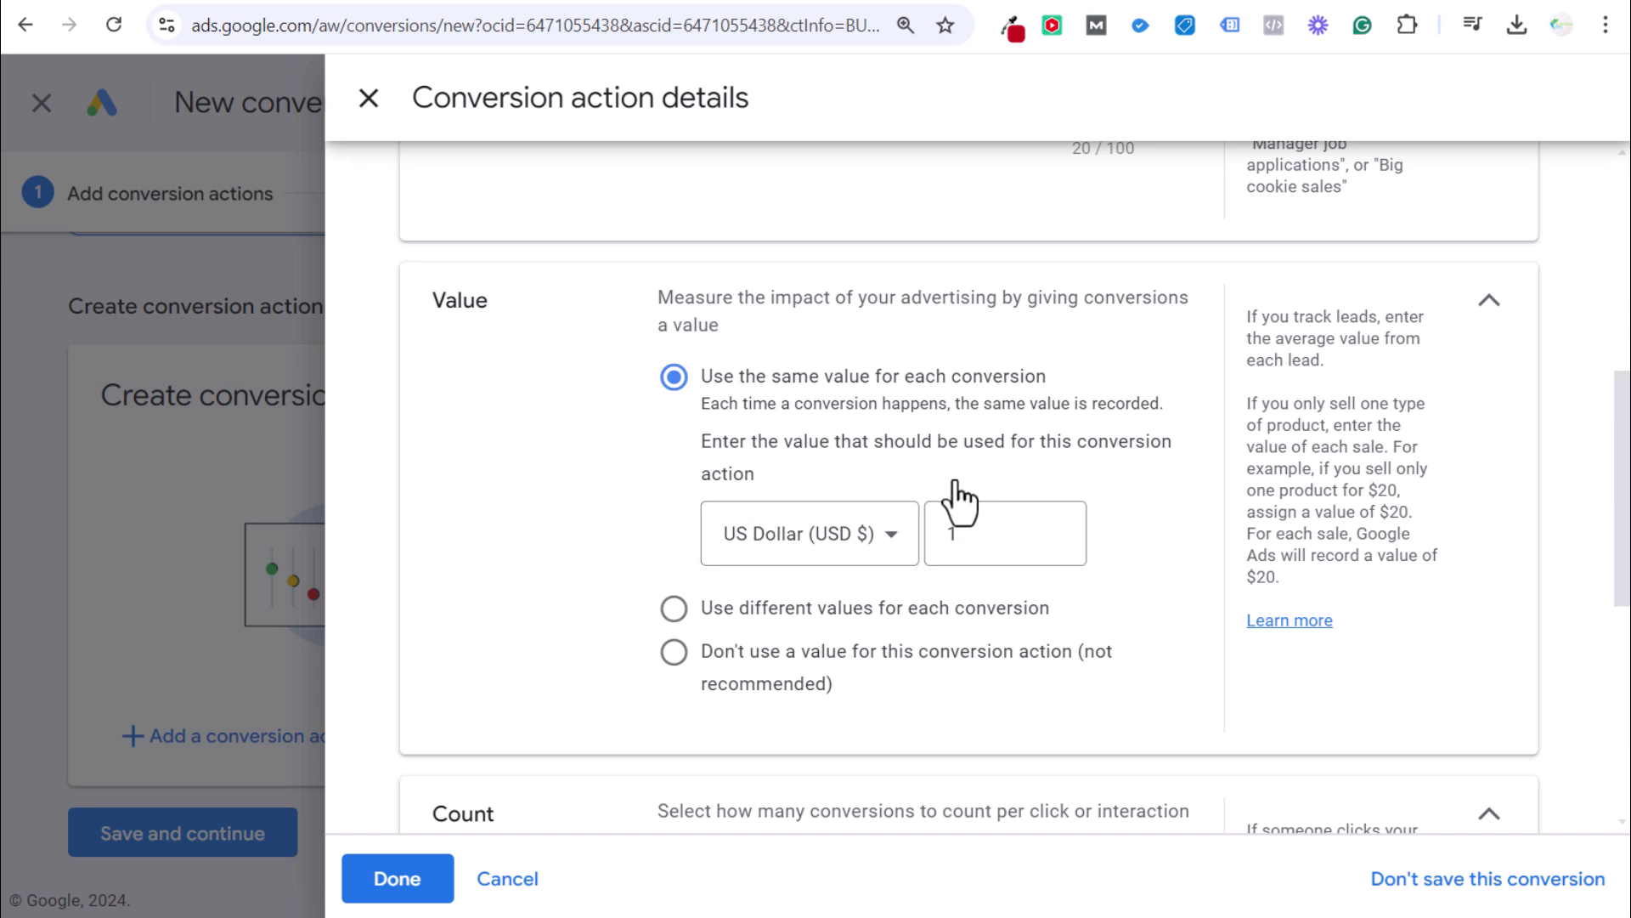
{"action": "left_click_drag", "start_coordinate": [986, 532], "coordinate": [932, 546]}
{"action": "left_click", "coordinate": [475, 467]}
Count only one conversion per interaction and set the click-through conversion window to 90 days.
{"action": "scroll", "coordinate": [552, 396], "scroll_direction": "down", "scroll_amount": 7}
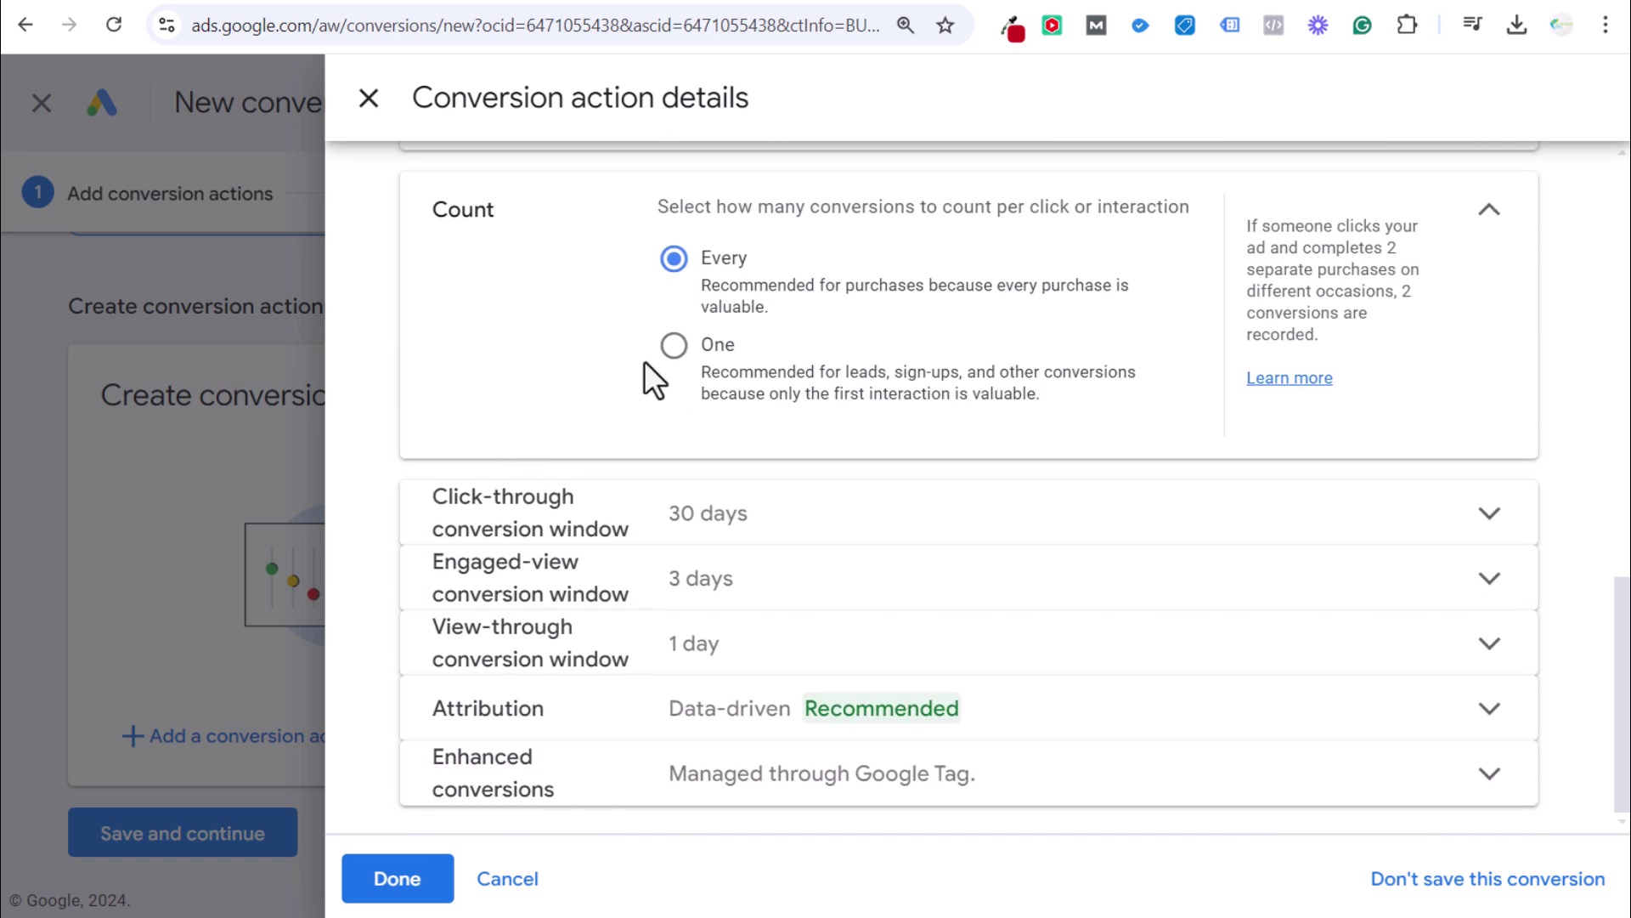
{"action": "left_click", "coordinate": [674, 350]}
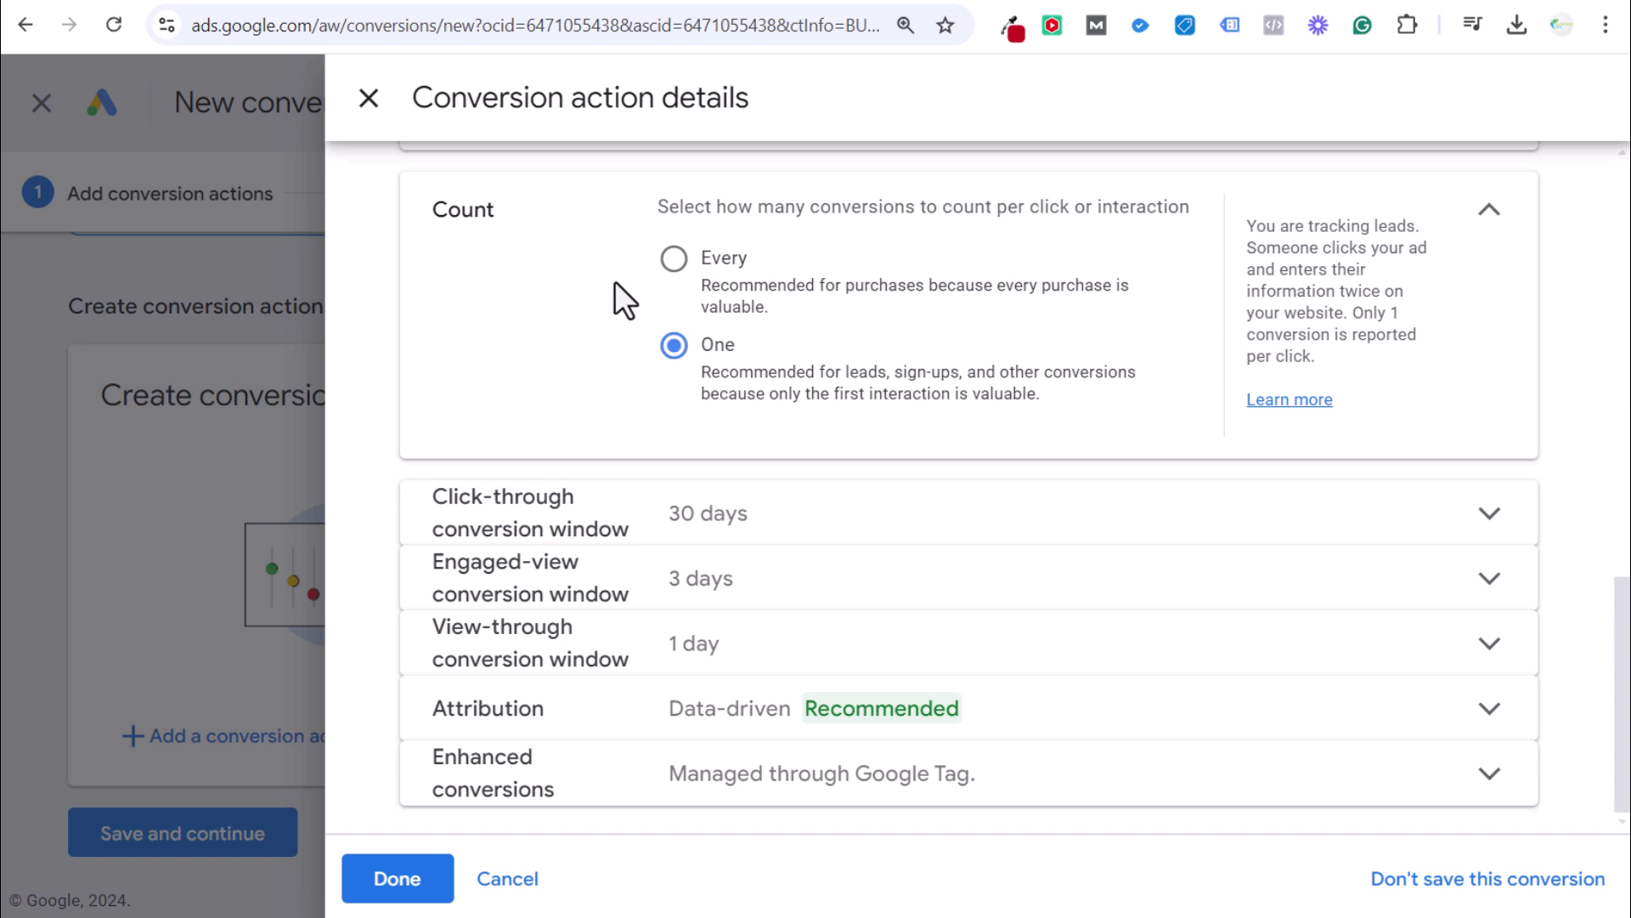
{"action": "left_click", "coordinate": [836, 521]}
{"action": "left_click", "coordinate": [768, 641]}
{"action": "left_click", "coordinate": [764, 275]}
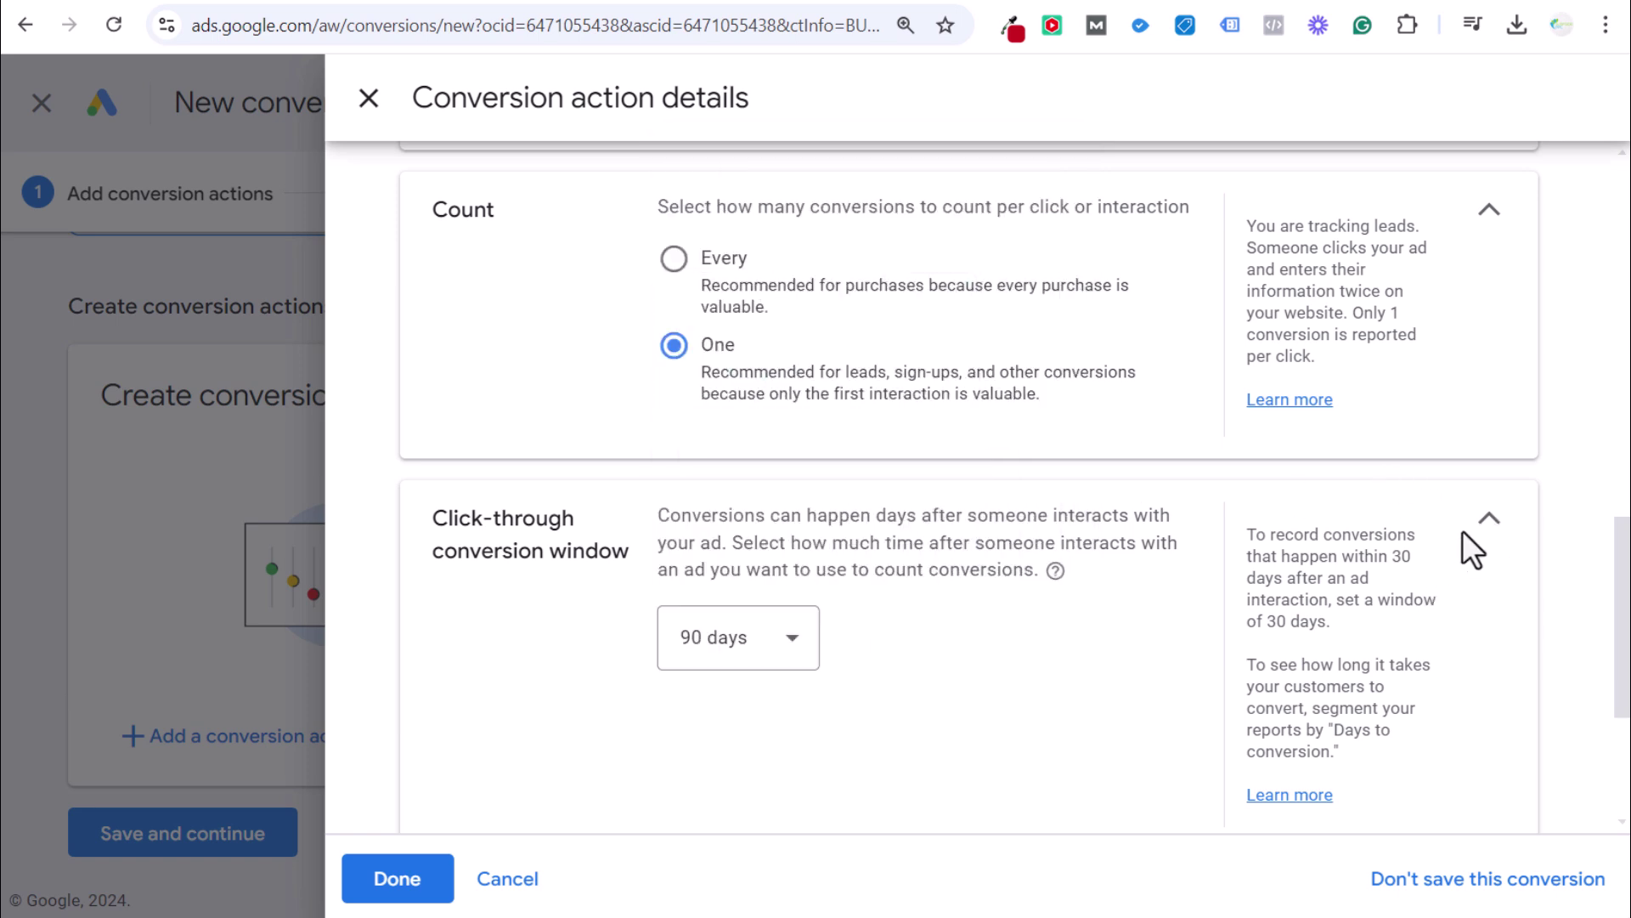
{"action": "left_click", "coordinate": [1492, 529]}
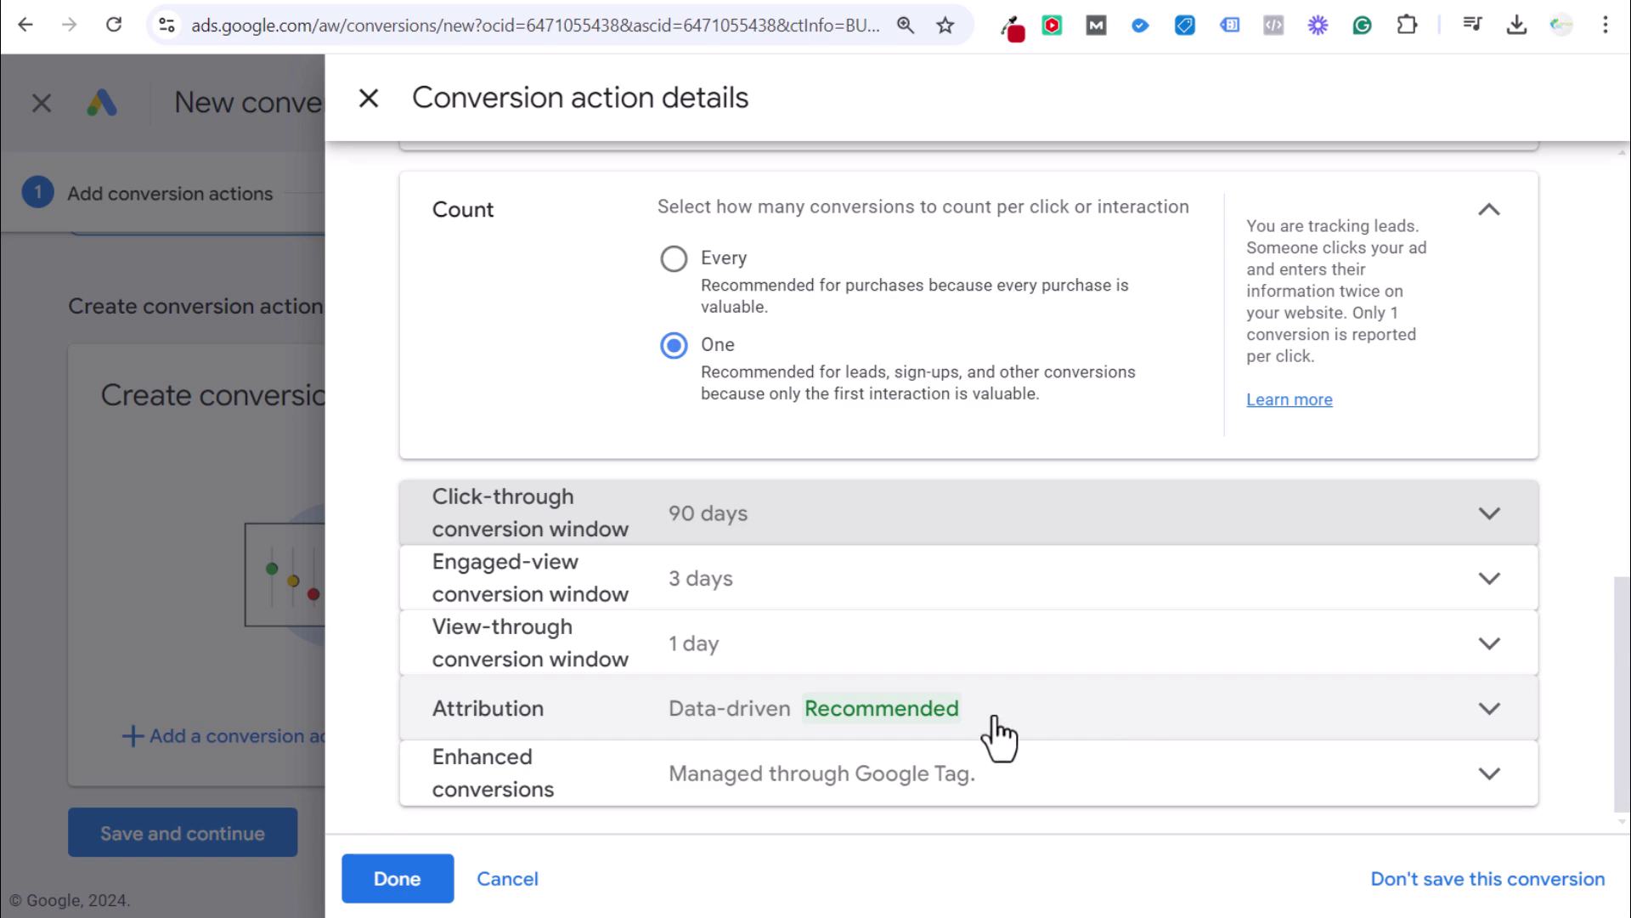
Check the enhanced conversions setting, finish the conversion action details and save the new conversion action.
{"action": "left_click", "coordinate": [1038, 789]}
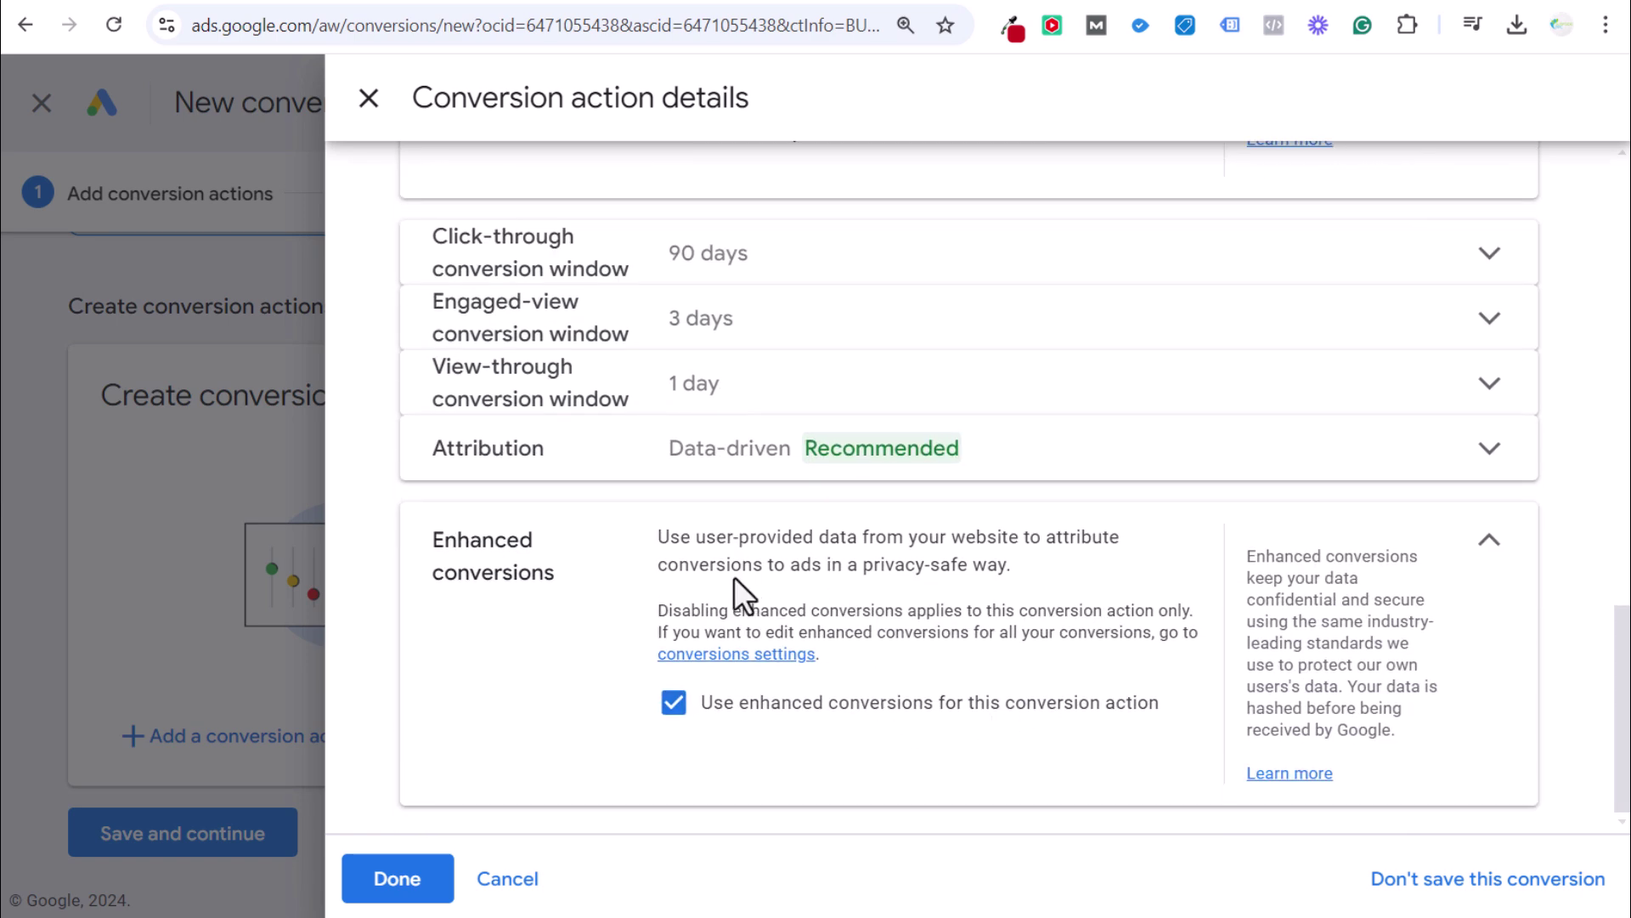
{"action": "left_click", "coordinate": [1489, 540]}
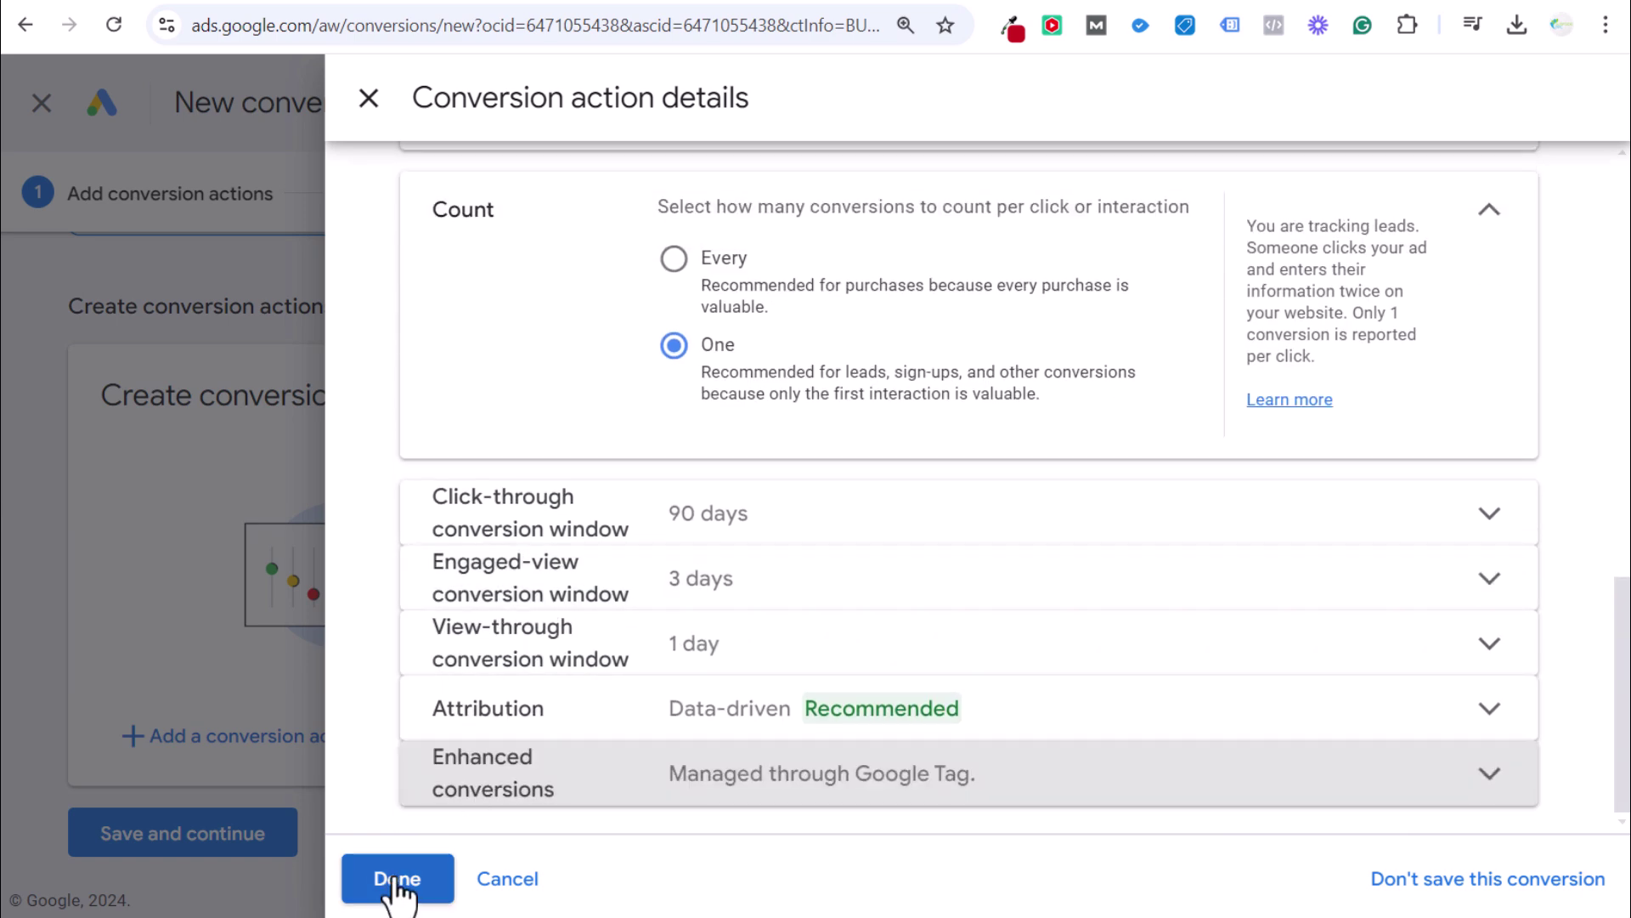
{"action": "left_click", "coordinate": [396, 880]}
{"action": "scroll", "coordinate": [680, 459], "scroll_direction": "down", "scroll_amount": 2}
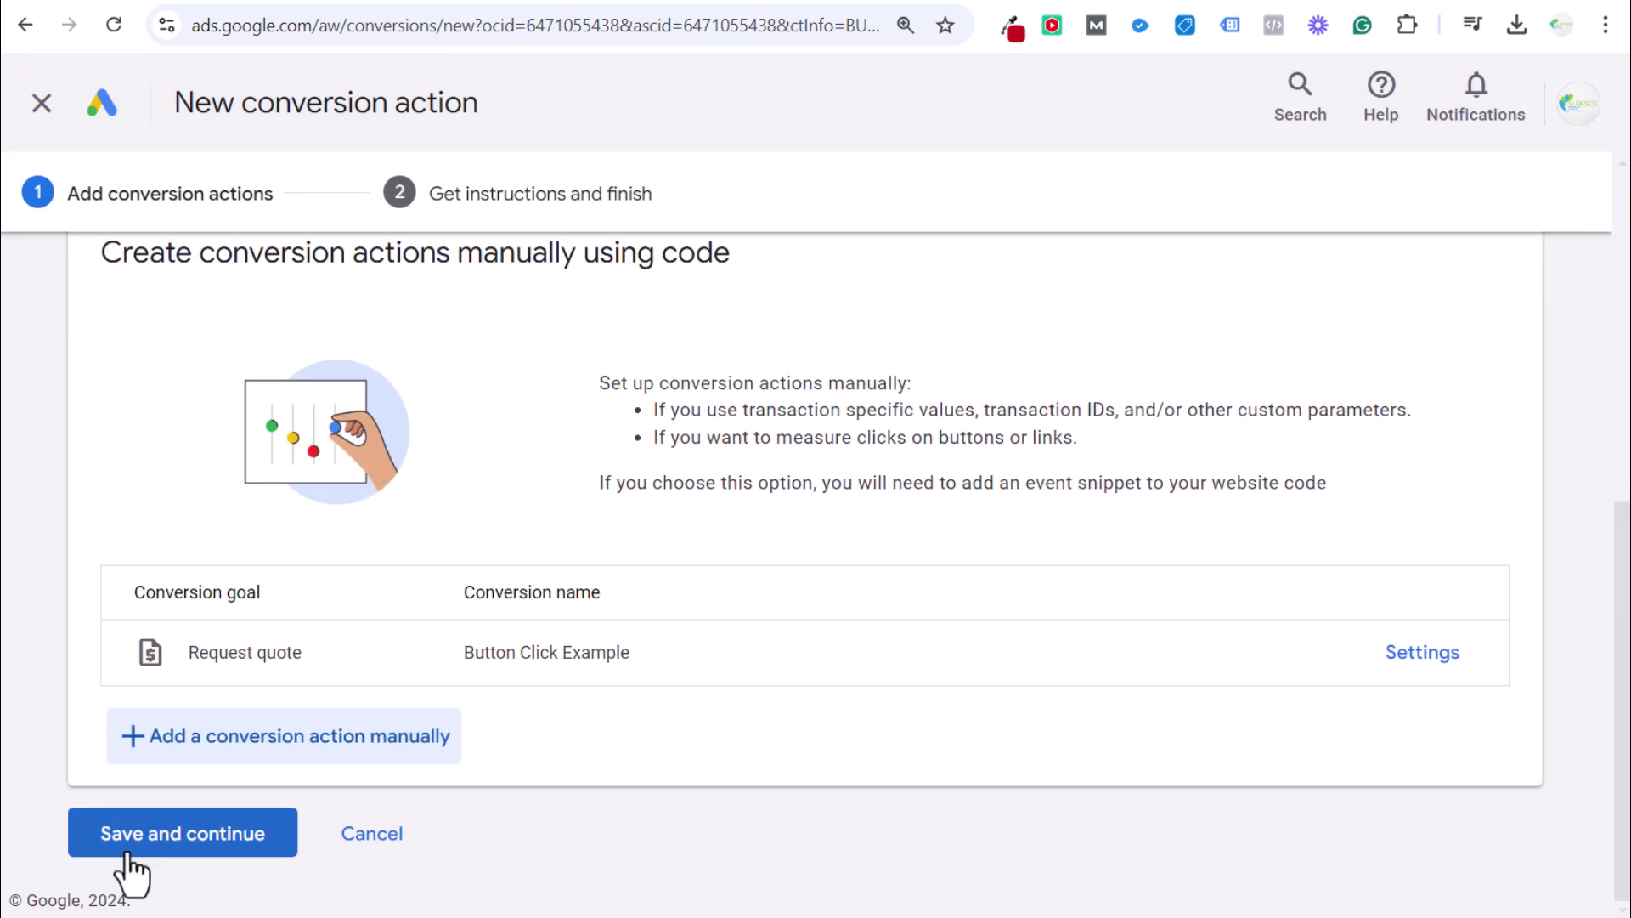
{"action": "left_click", "coordinate": [164, 836]}
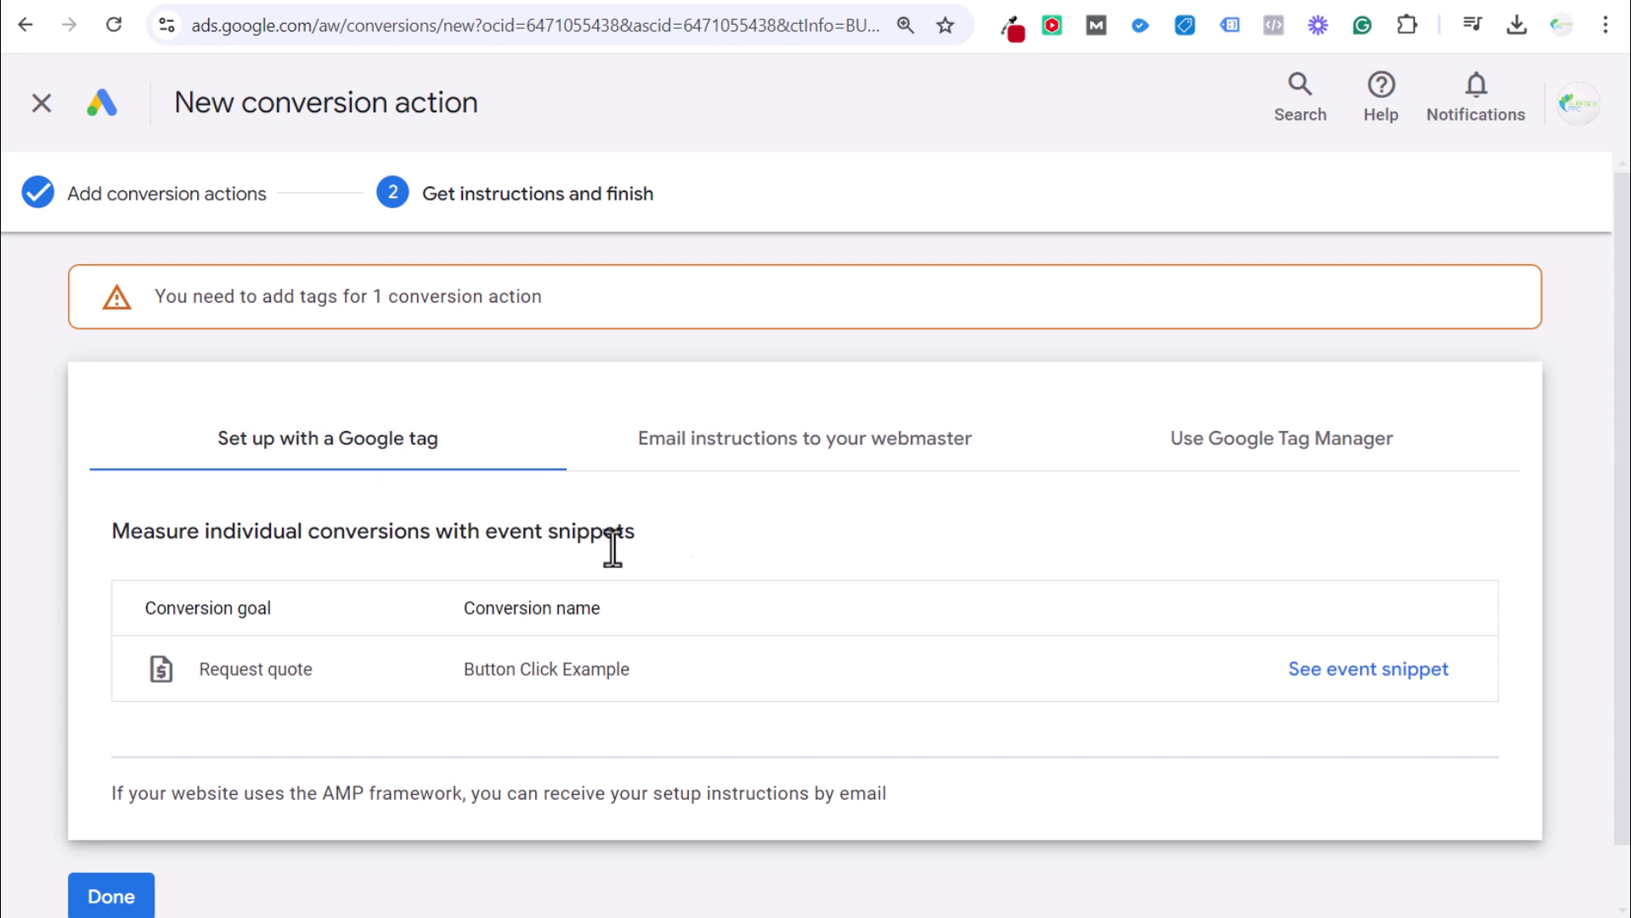
Show the Google Tag Manager setup instructions for the conversion action and highlight its conversion ID.
{"action": "left_click", "coordinate": [1349, 463]}
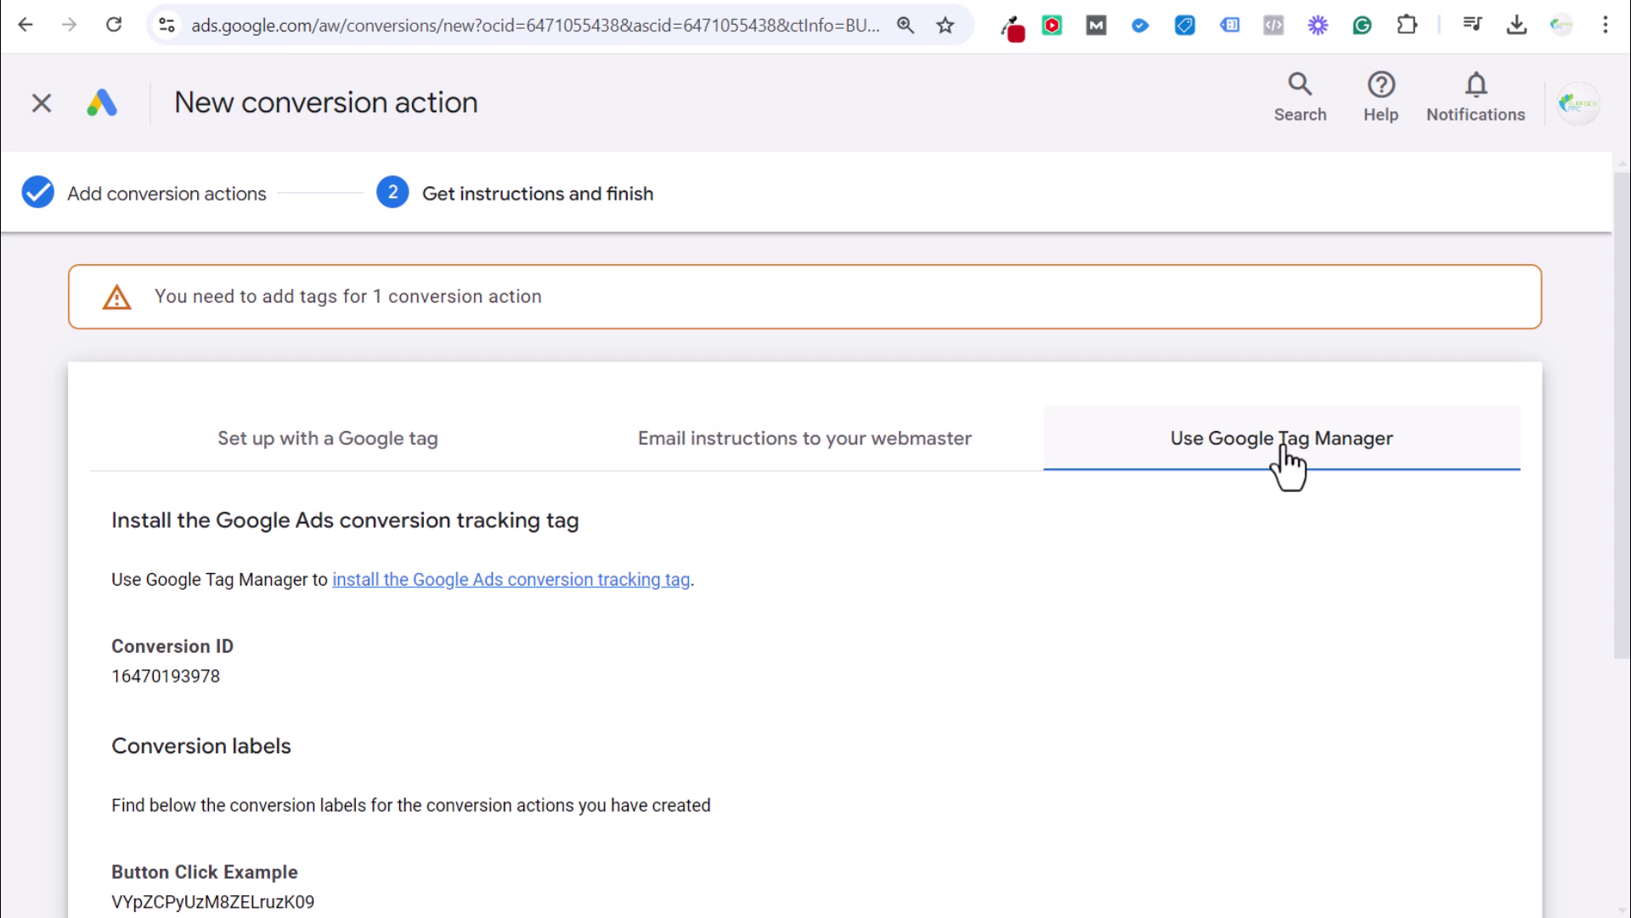
{"action": "scroll", "coordinate": [512, 617], "scroll_direction": "down", "scroll_amount": 2}
{"action": "double_click", "coordinate": [160, 554]}
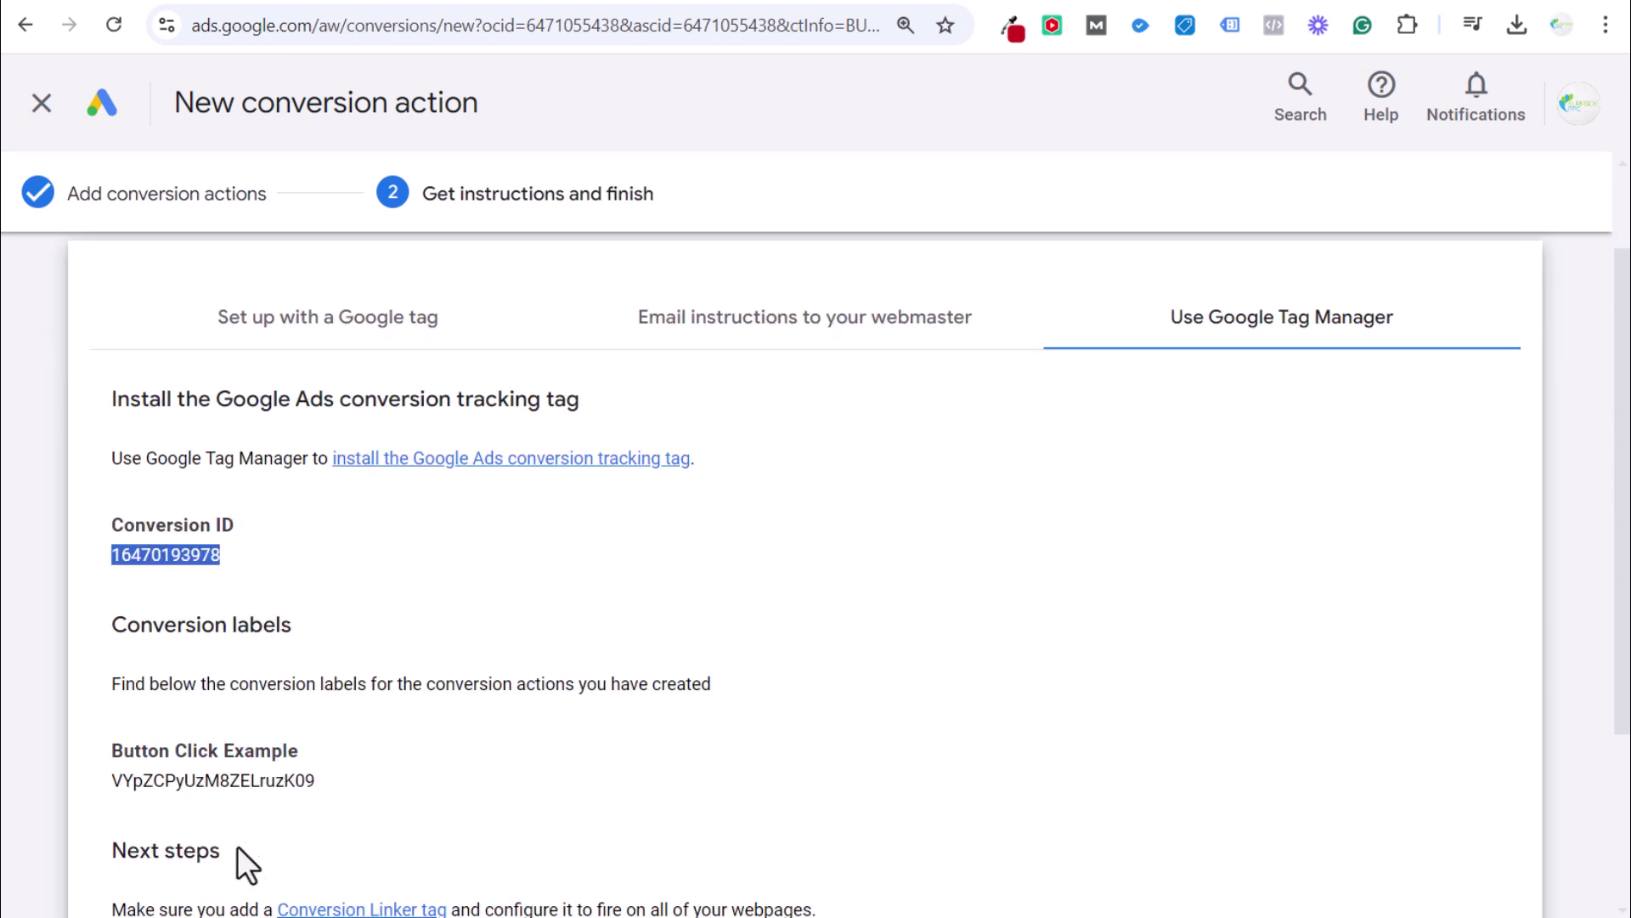
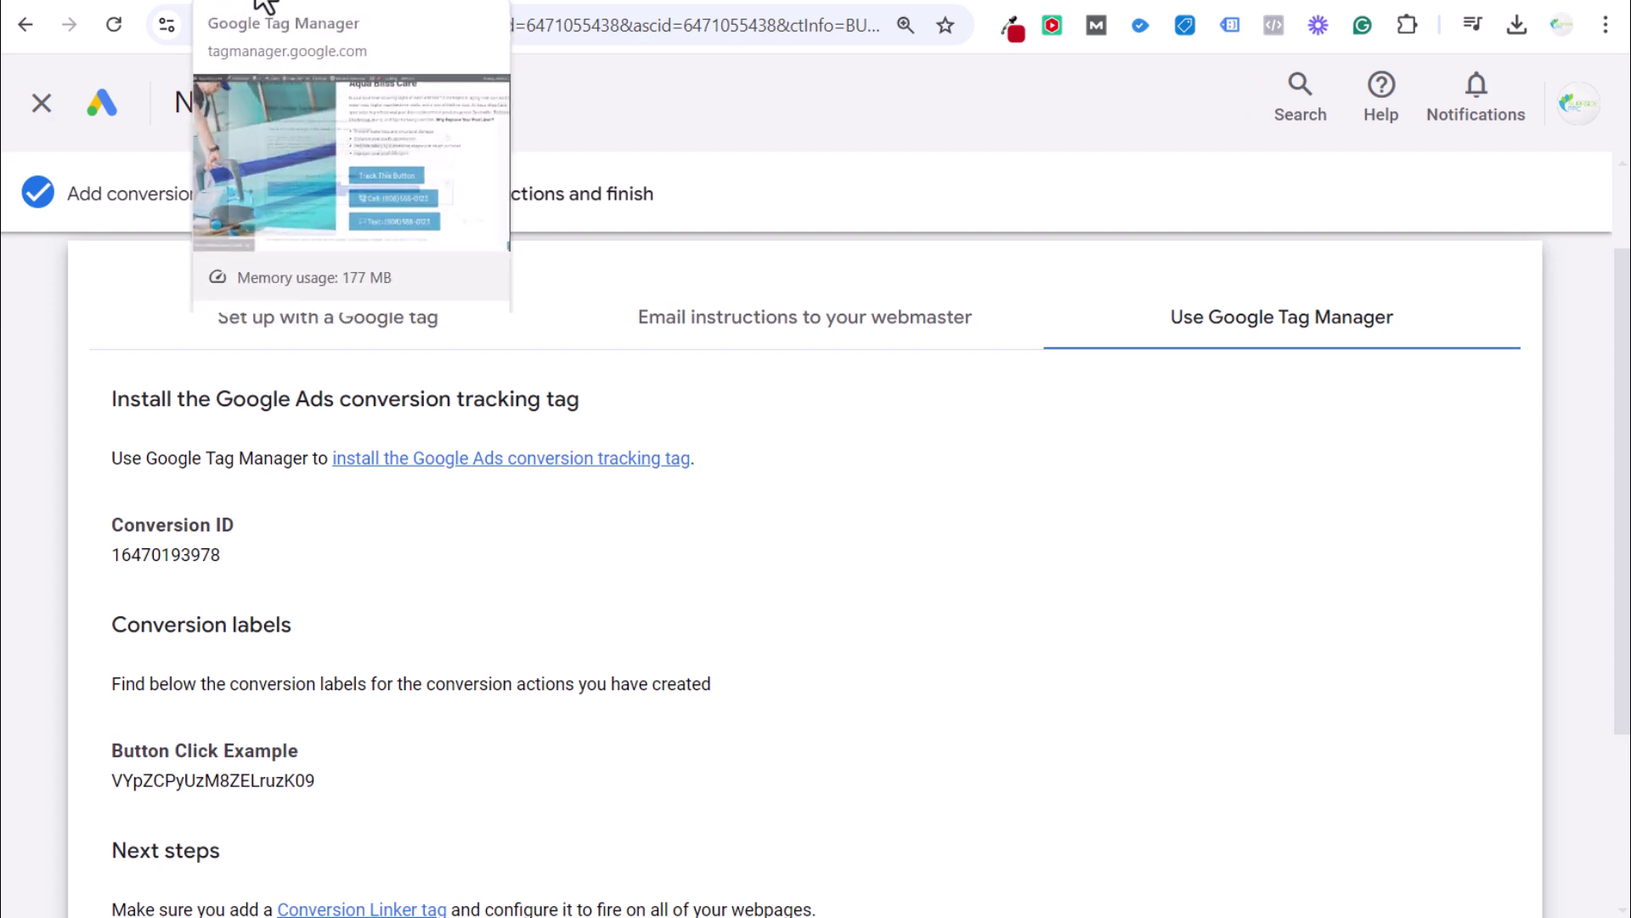
Switch to Google Tag Manager and open the list of tags in the aquablisscare.com workspace.
{"action": "left_click", "coordinate": [266, 96]}
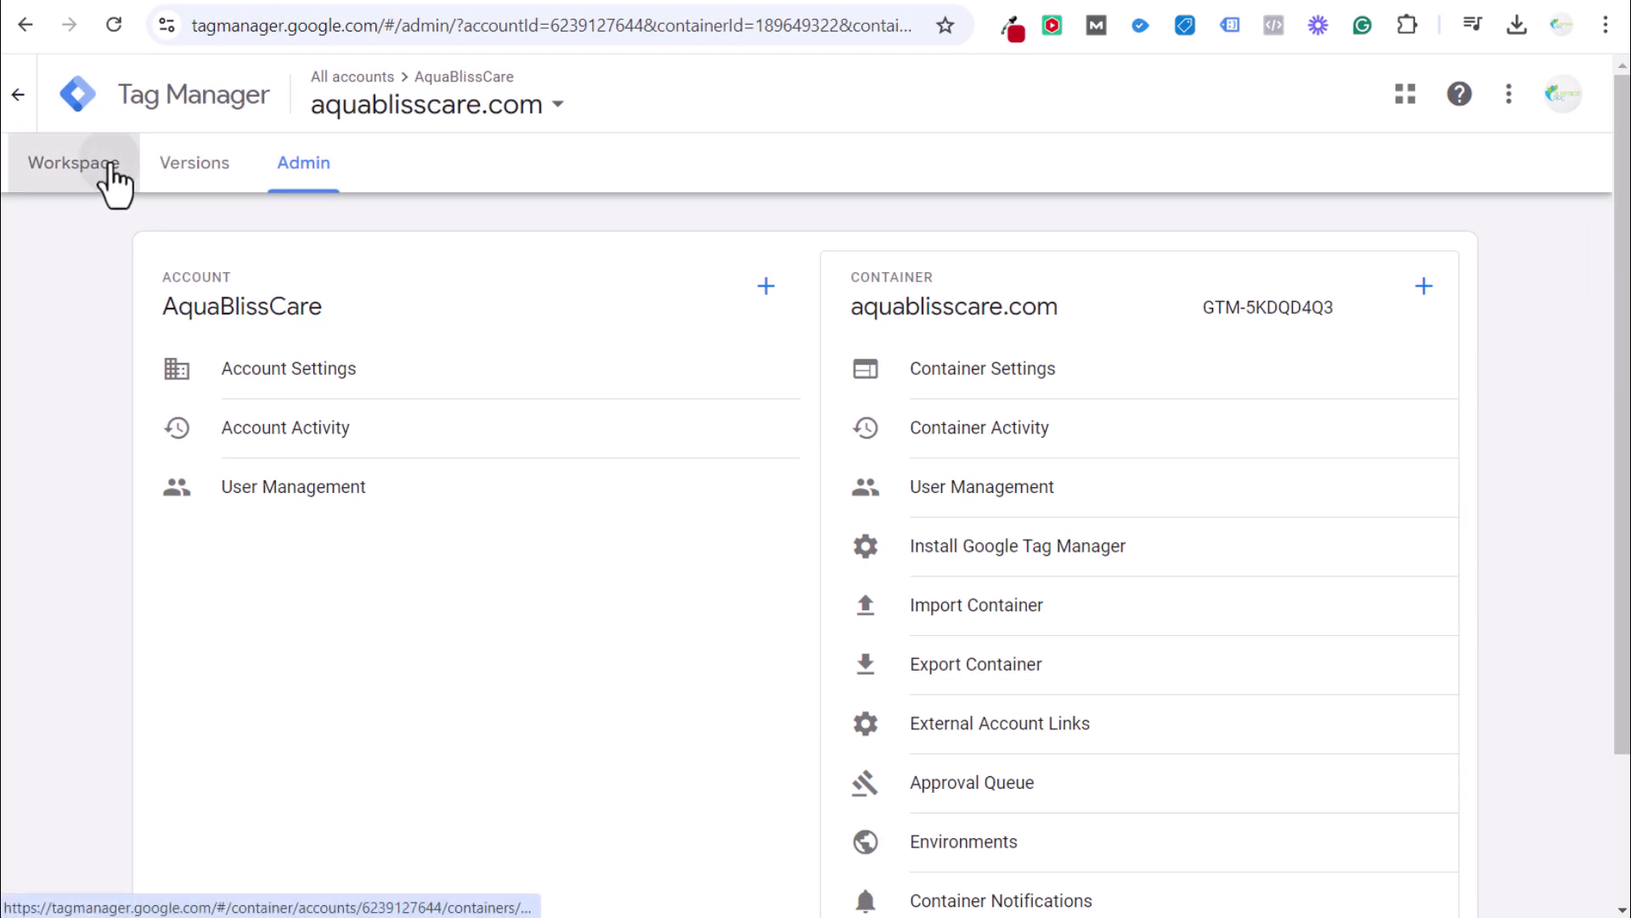
{"action": "left_click", "coordinate": [109, 170]}
{"action": "left_click", "coordinate": [155, 416]}
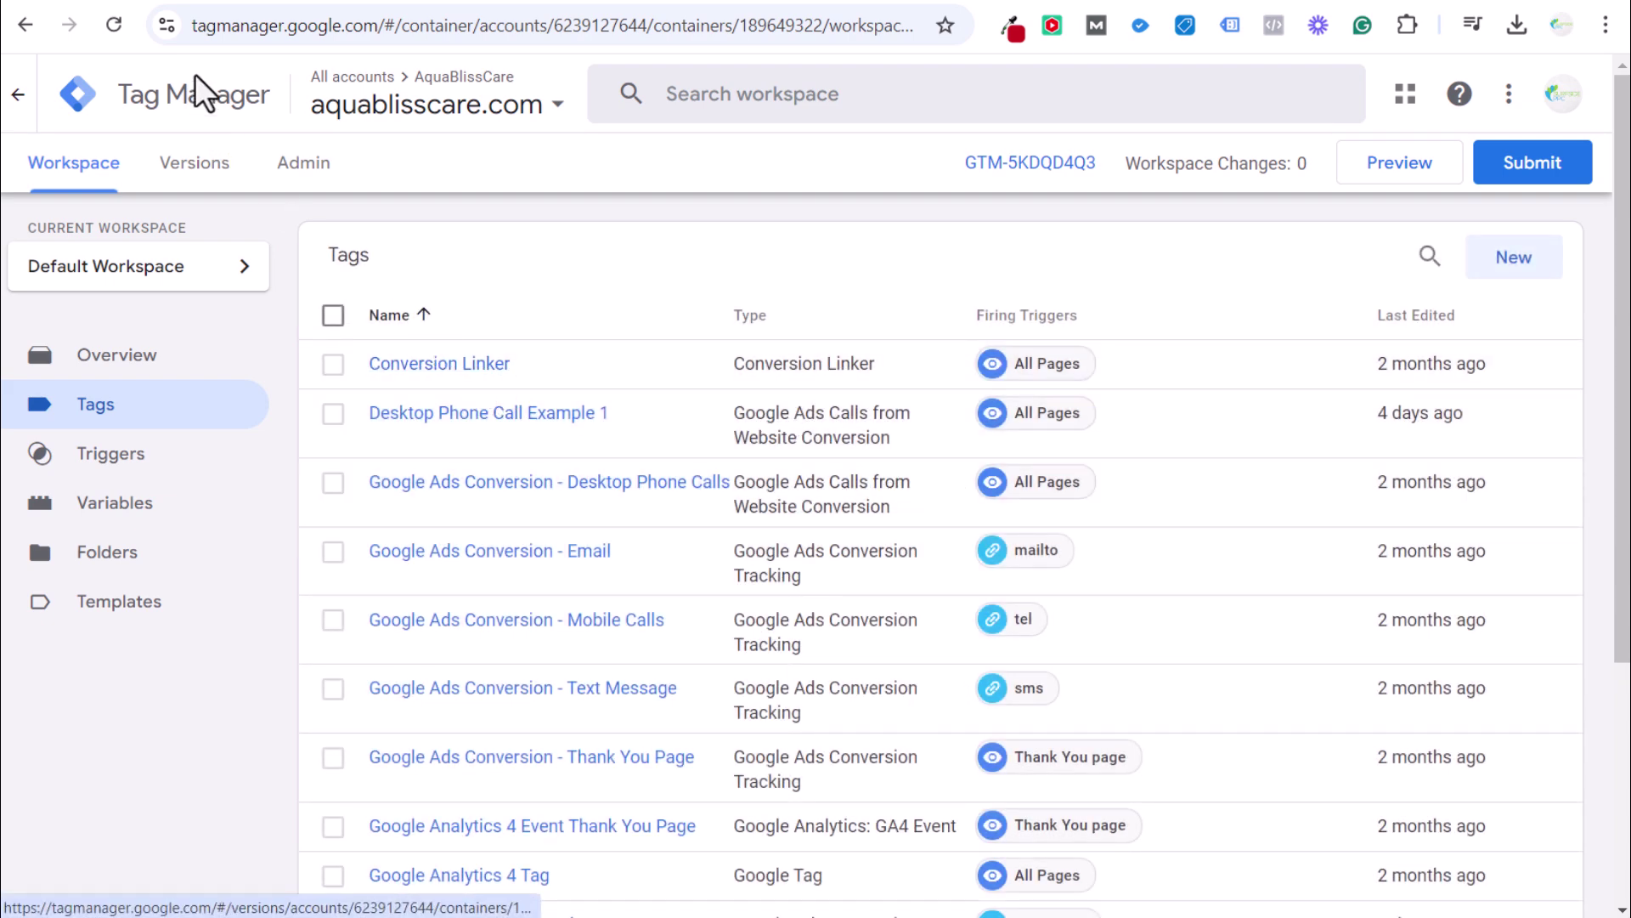
Return to Google Ads and read the next steps about adding a Conversion Linker tag that fires on all webpages.
{"action": "key", "text": "ctrl+Tab"}
{"action": "scroll", "coordinate": [1003, 616], "scroll_direction": "down", "scroll_amount": 1}
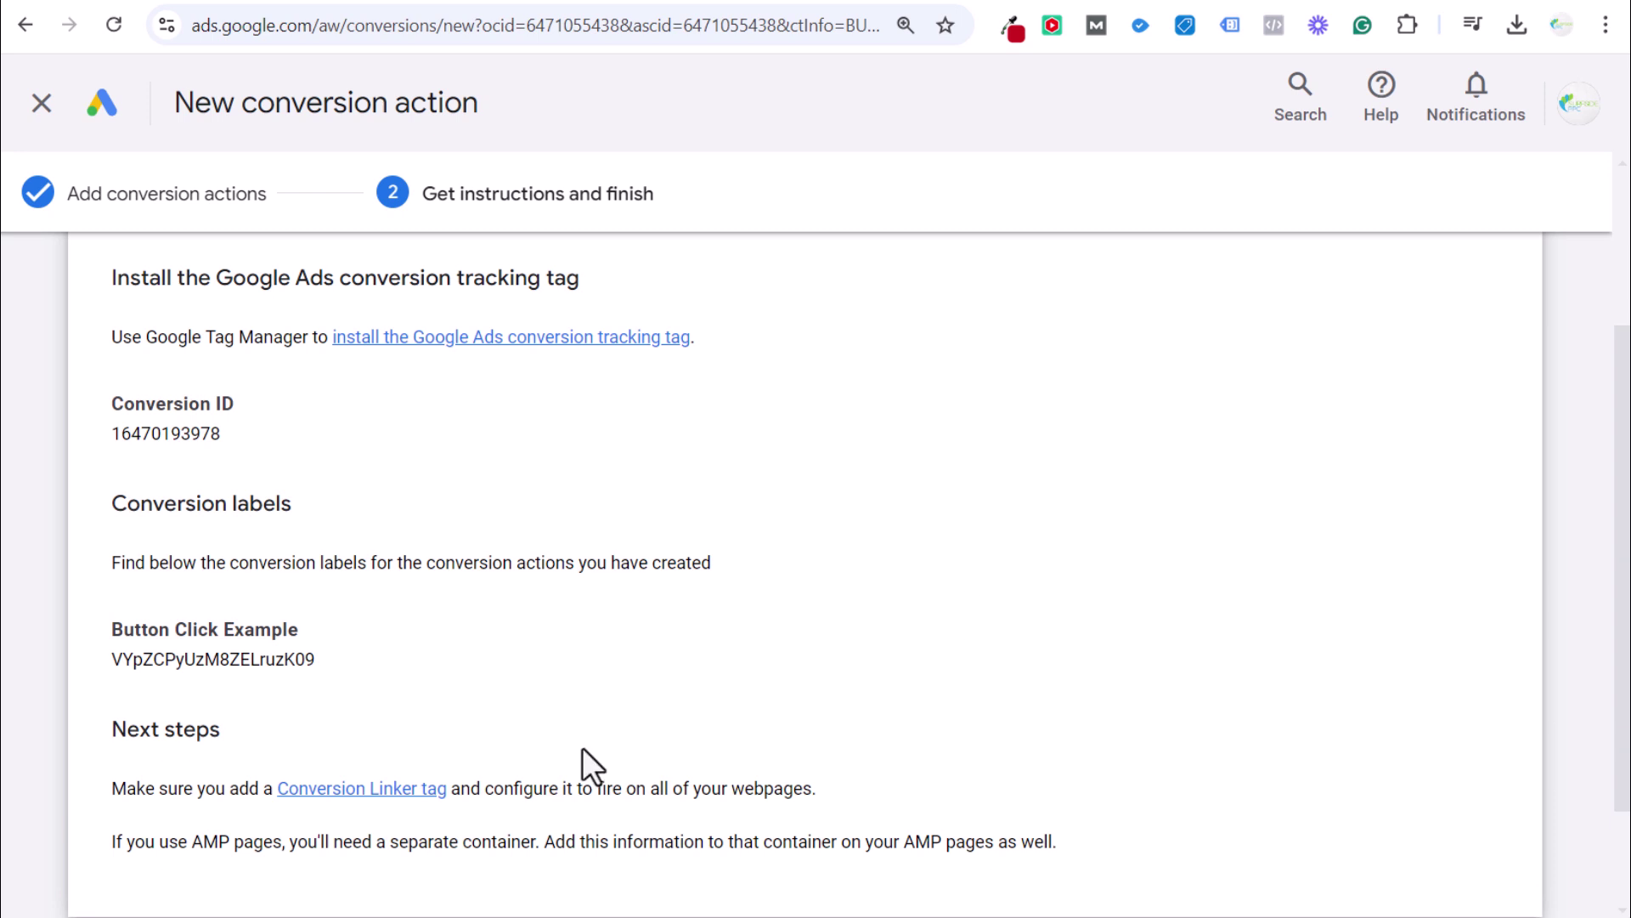
{"action": "scroll", "coordinate": [582, 747], "scroll_direction": "down", "scroll_amount": 2}
{"action": "left_click_drag", "start_coordinate": [119, 612], "coordinate": [700, 659]}
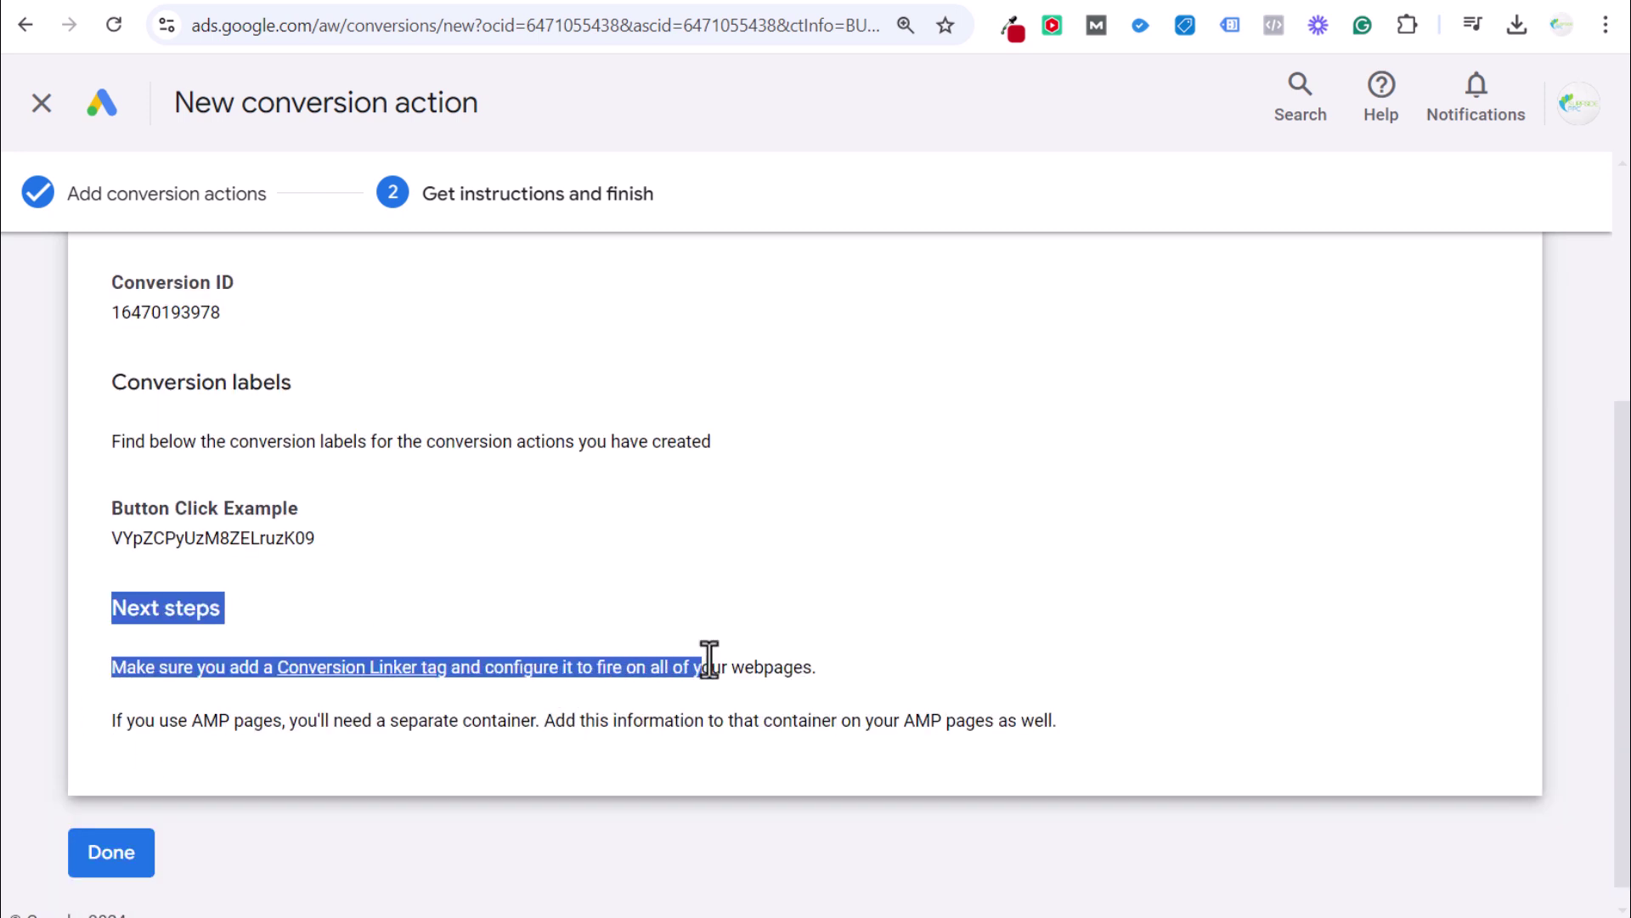
{"action": "left_click", "coordinate": [879, 671]}
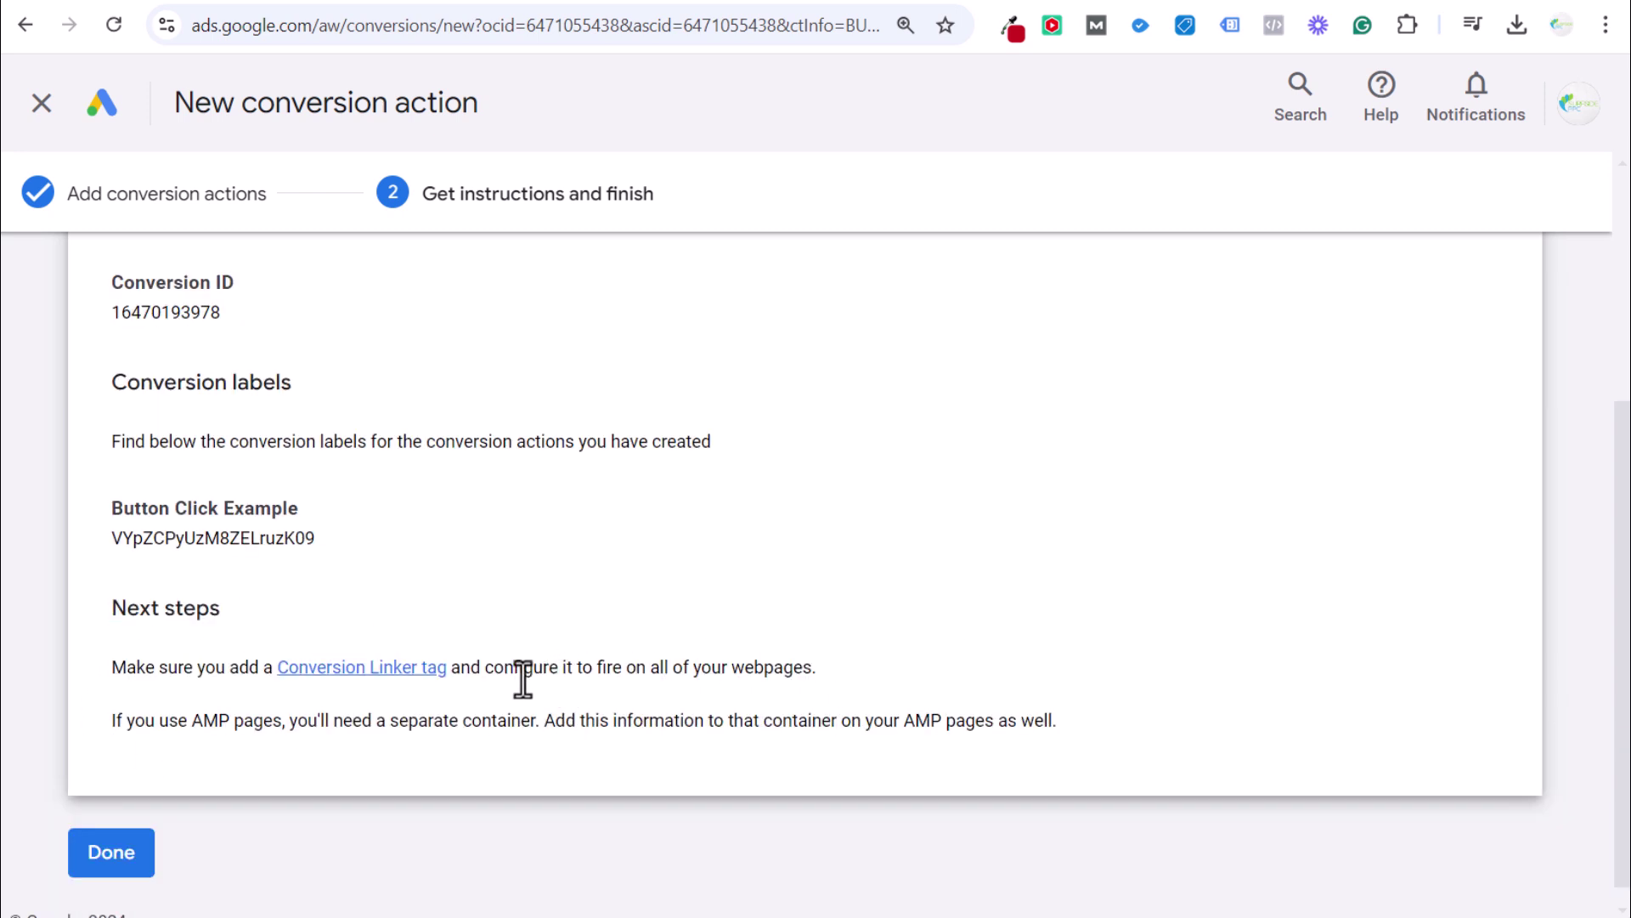
{"action": "left_click_drag", "start_coordinate": [524, 668], "coordinate": [745, 680]}
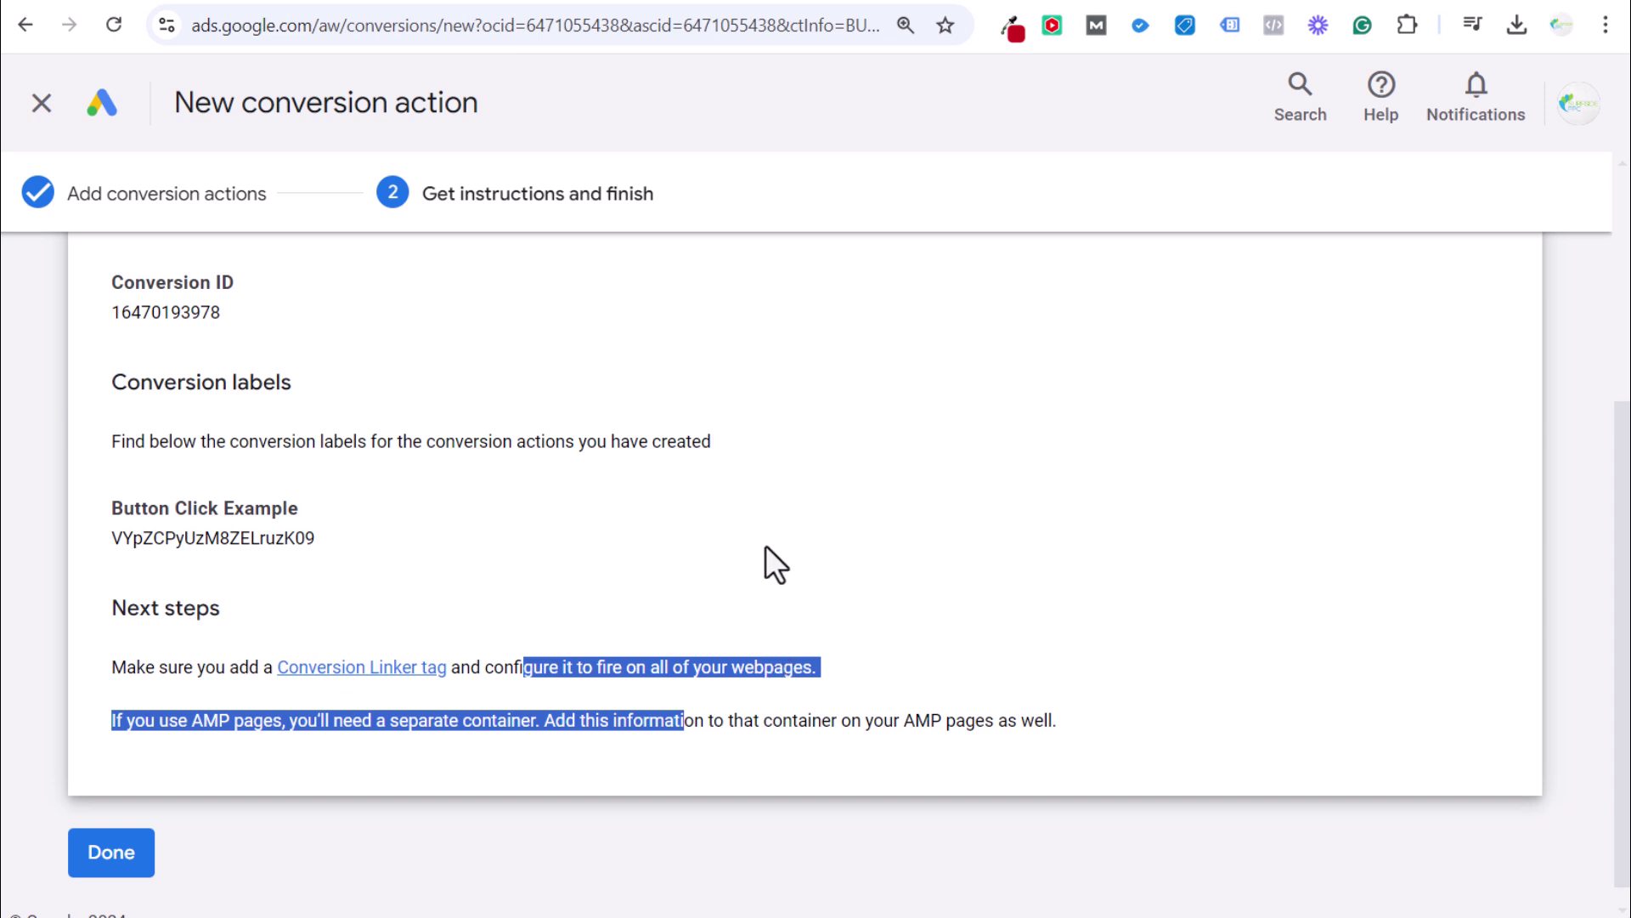
{"action": "left_click", "coordinate": [488, 182]}
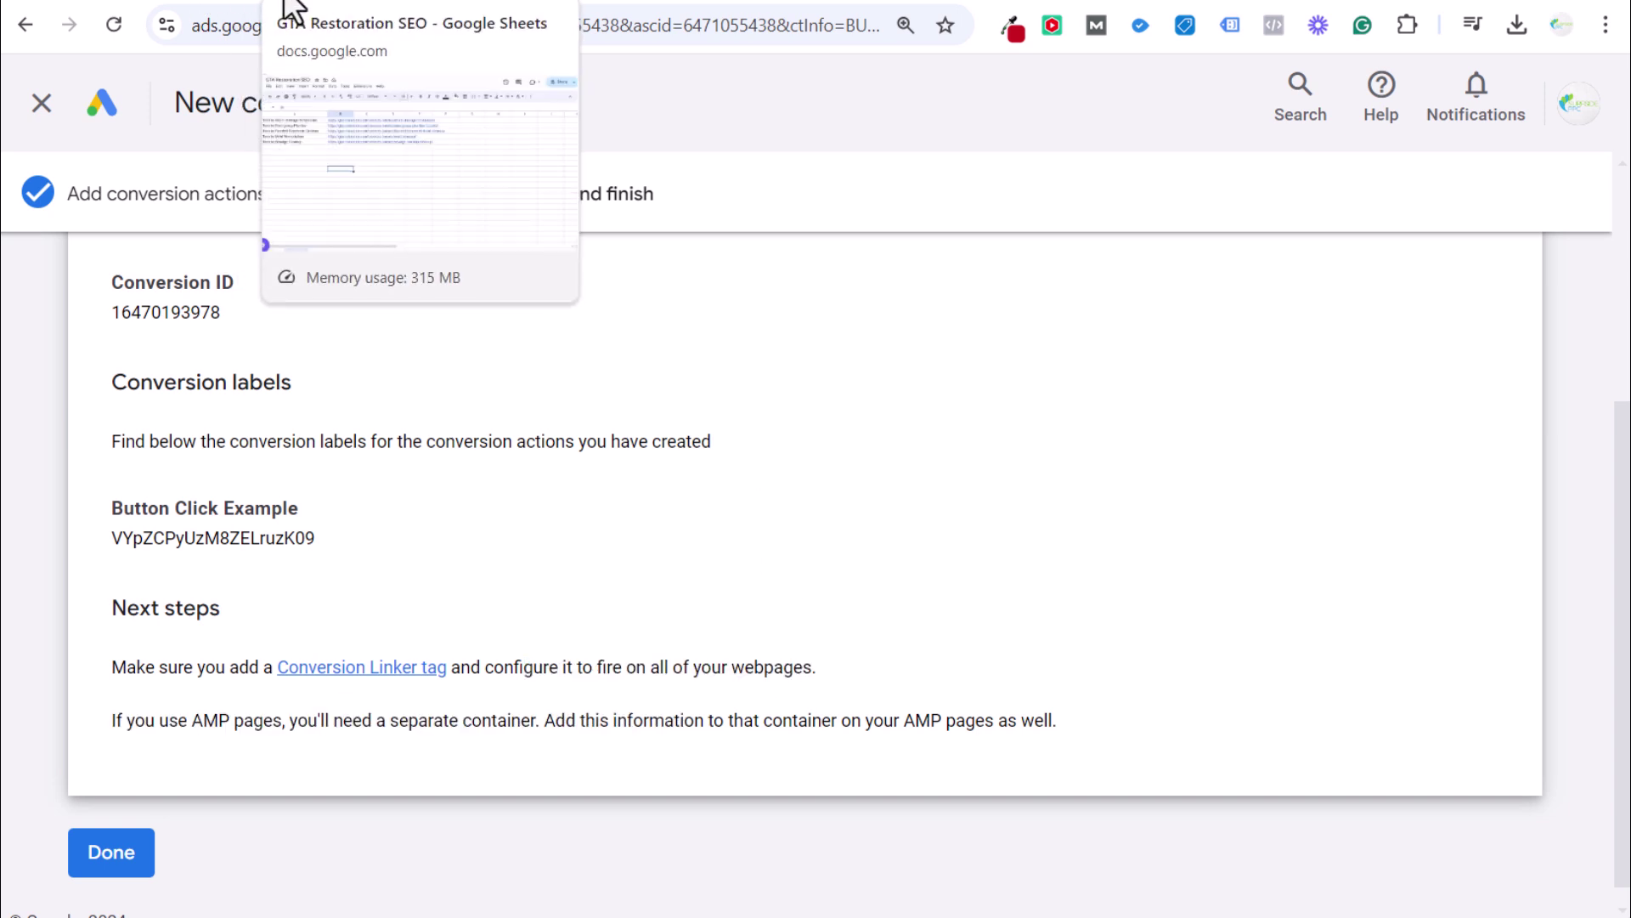
Switch to Google Tag Manager and try a new Conversion Linker tag that fires on All Pages, discarding the draft.
{"action": "left_click", "coordinate": [273, 4]}
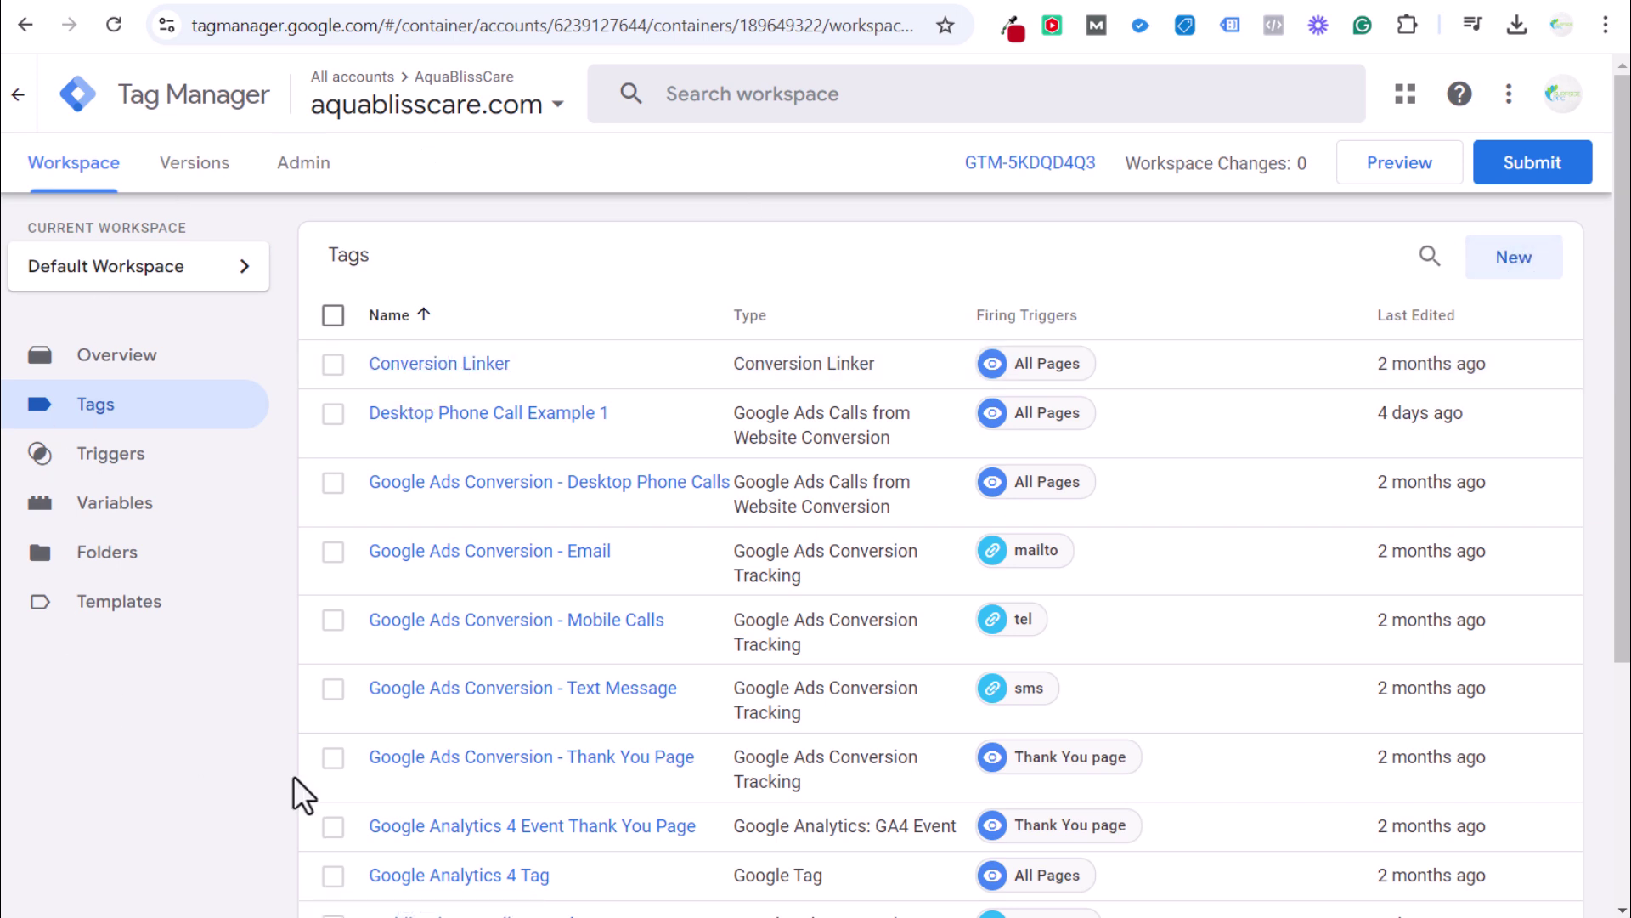
{"action": "left_click", "coordinate": [1497, 265]}
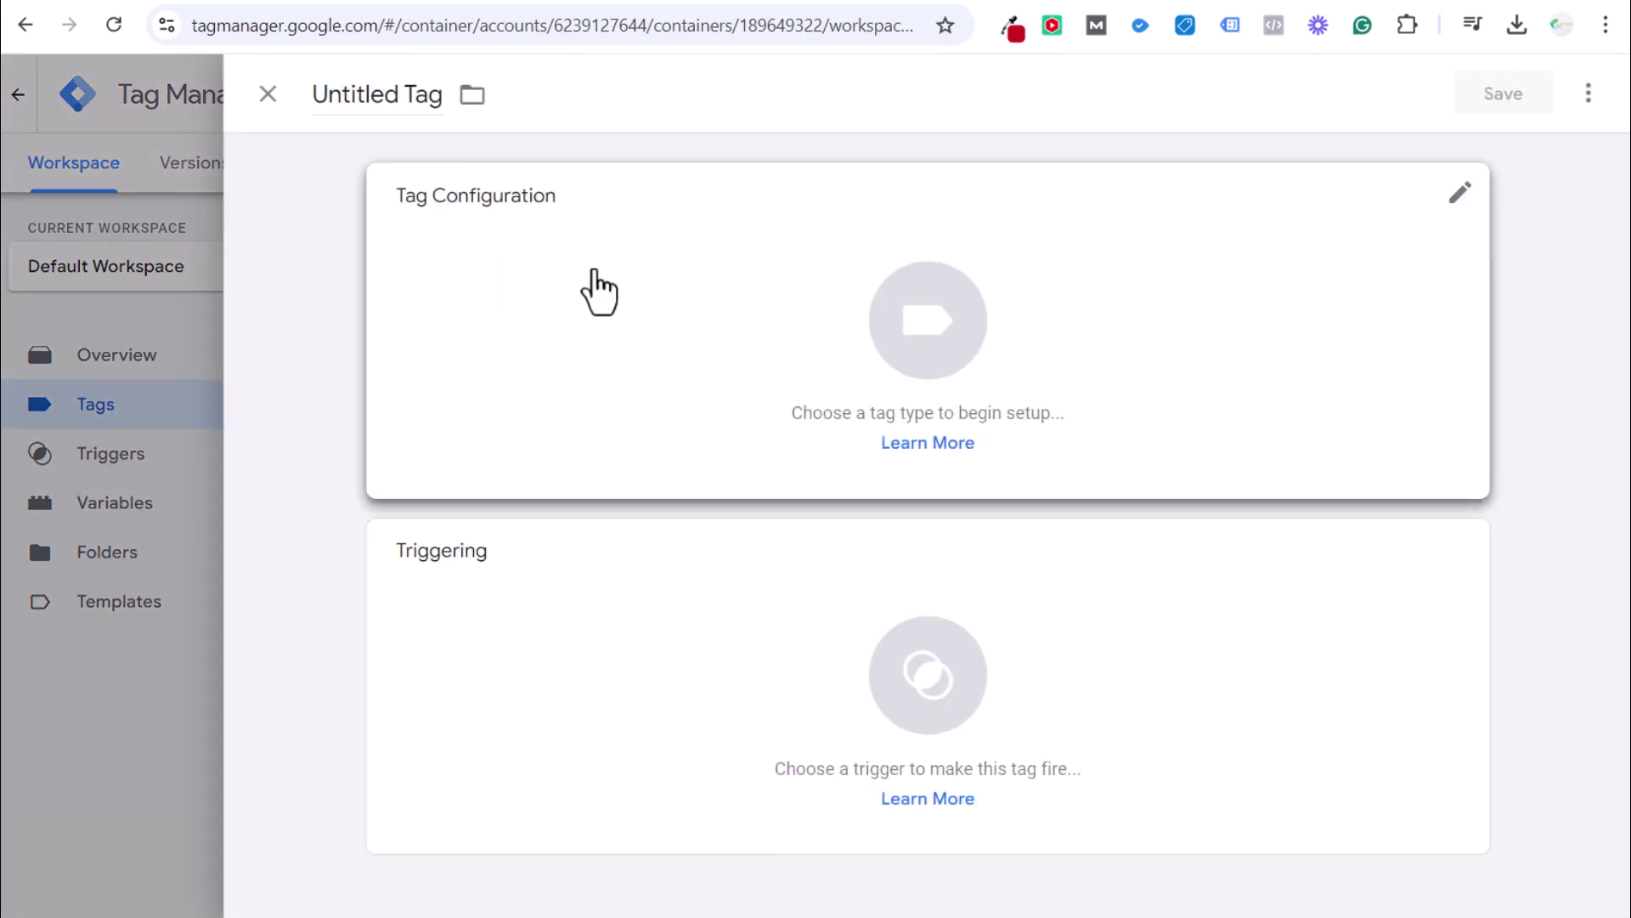
{"action": "left_click", "coordinate": [816, 284]}
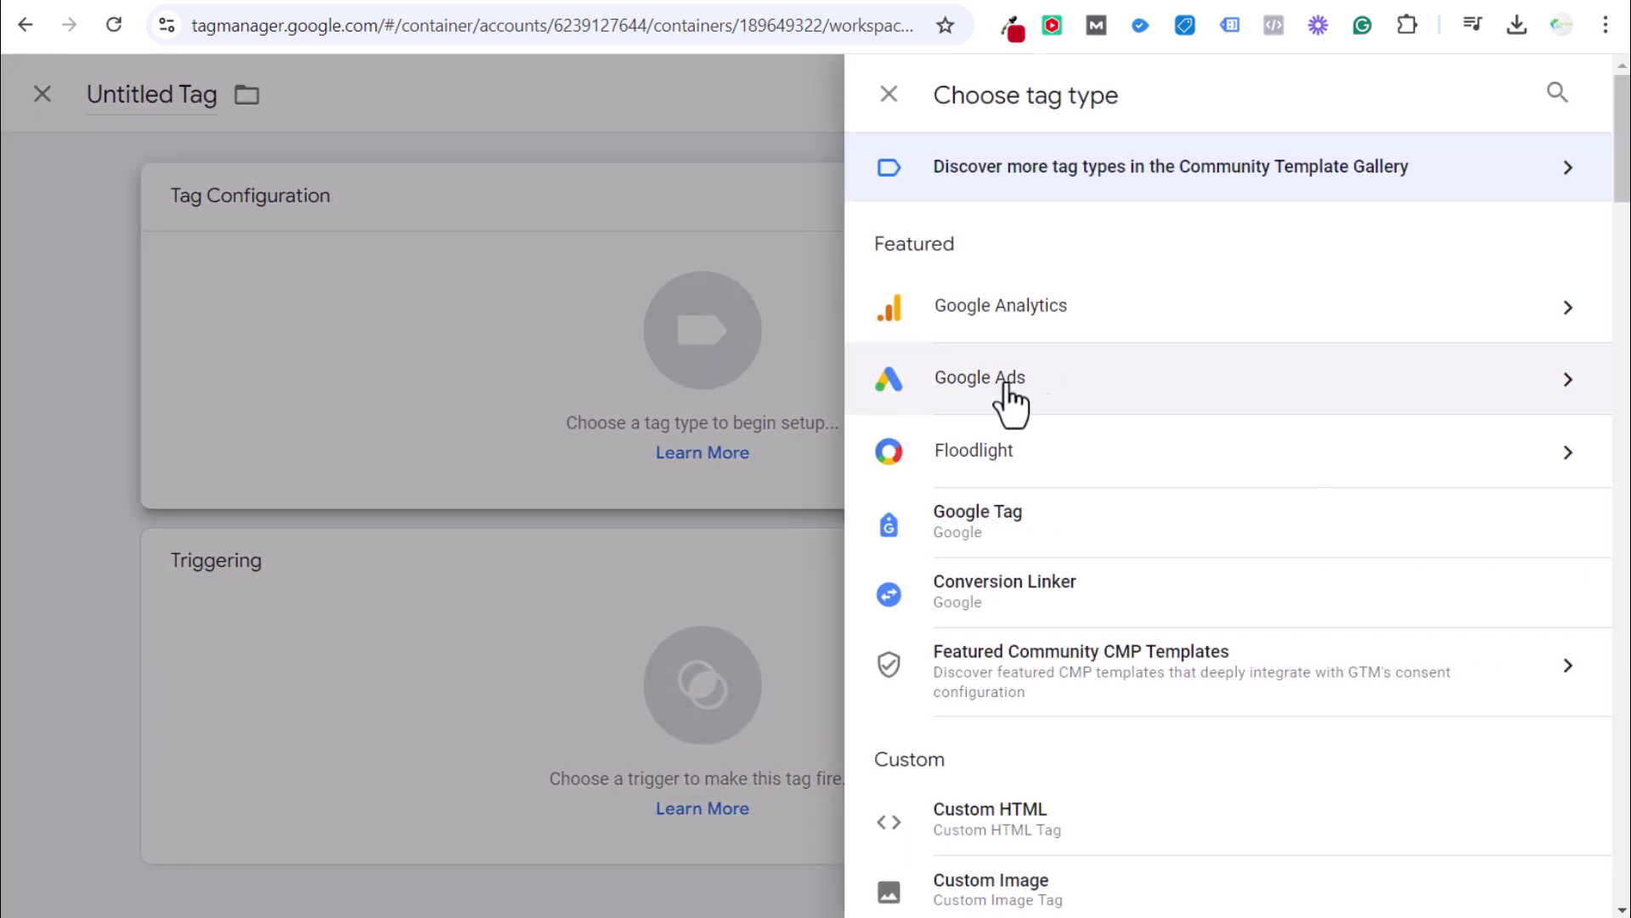
{"action": "left_click", "coordinate": [1067, 398]}
{"action": "left_click", "coordinate": [1089, 248]}
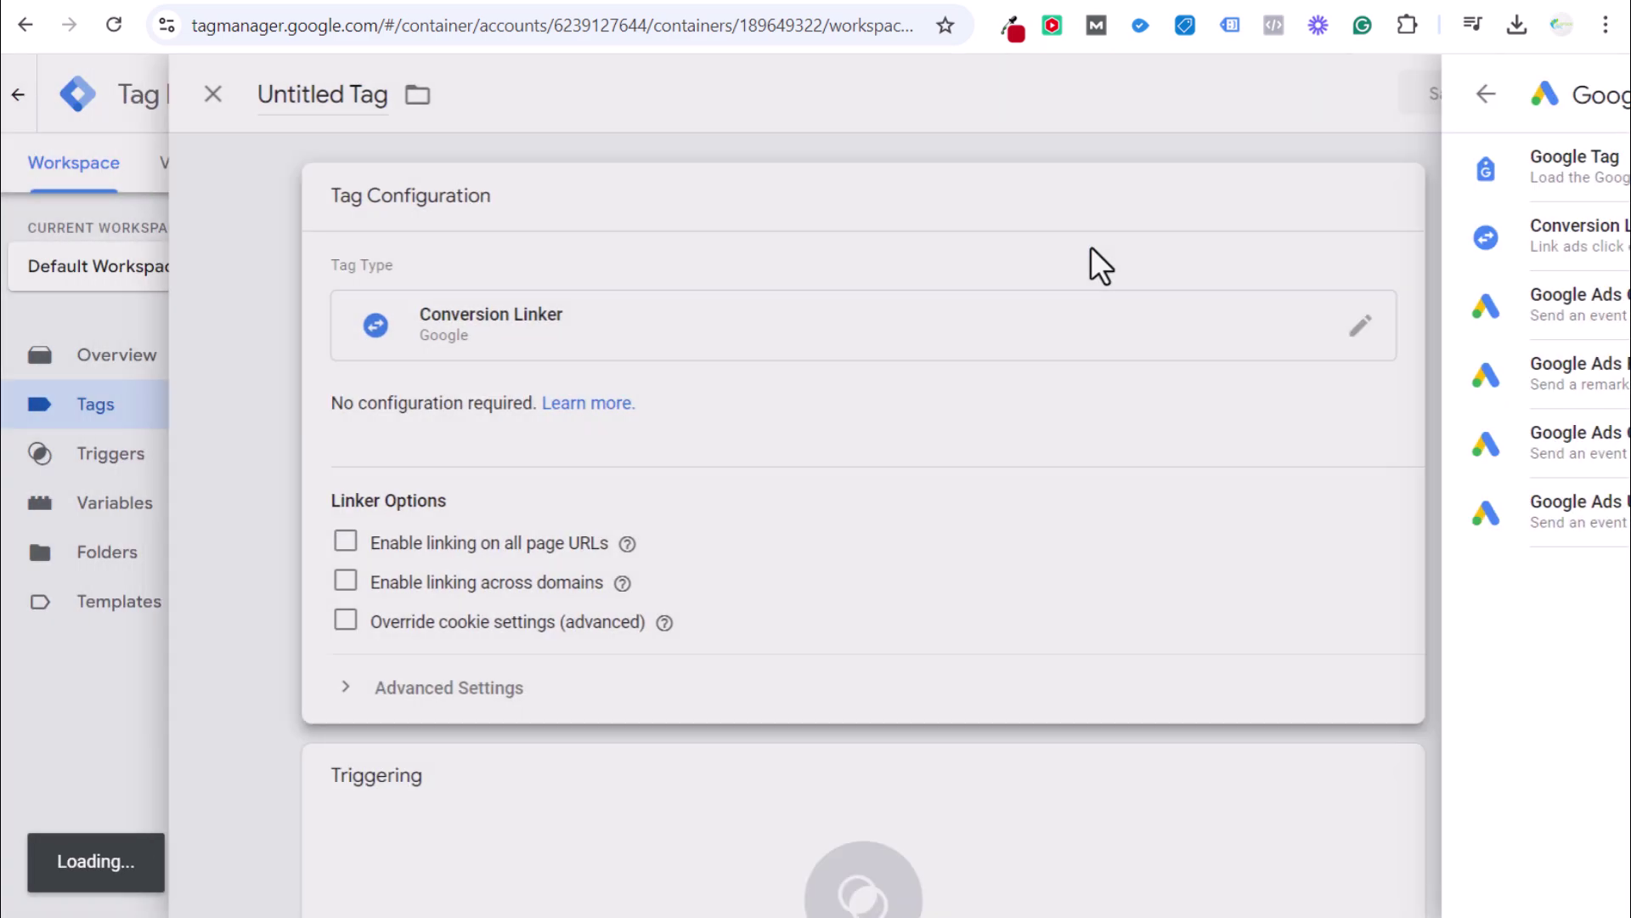
{"action": "left_click", "coordinate": [661, 749]}
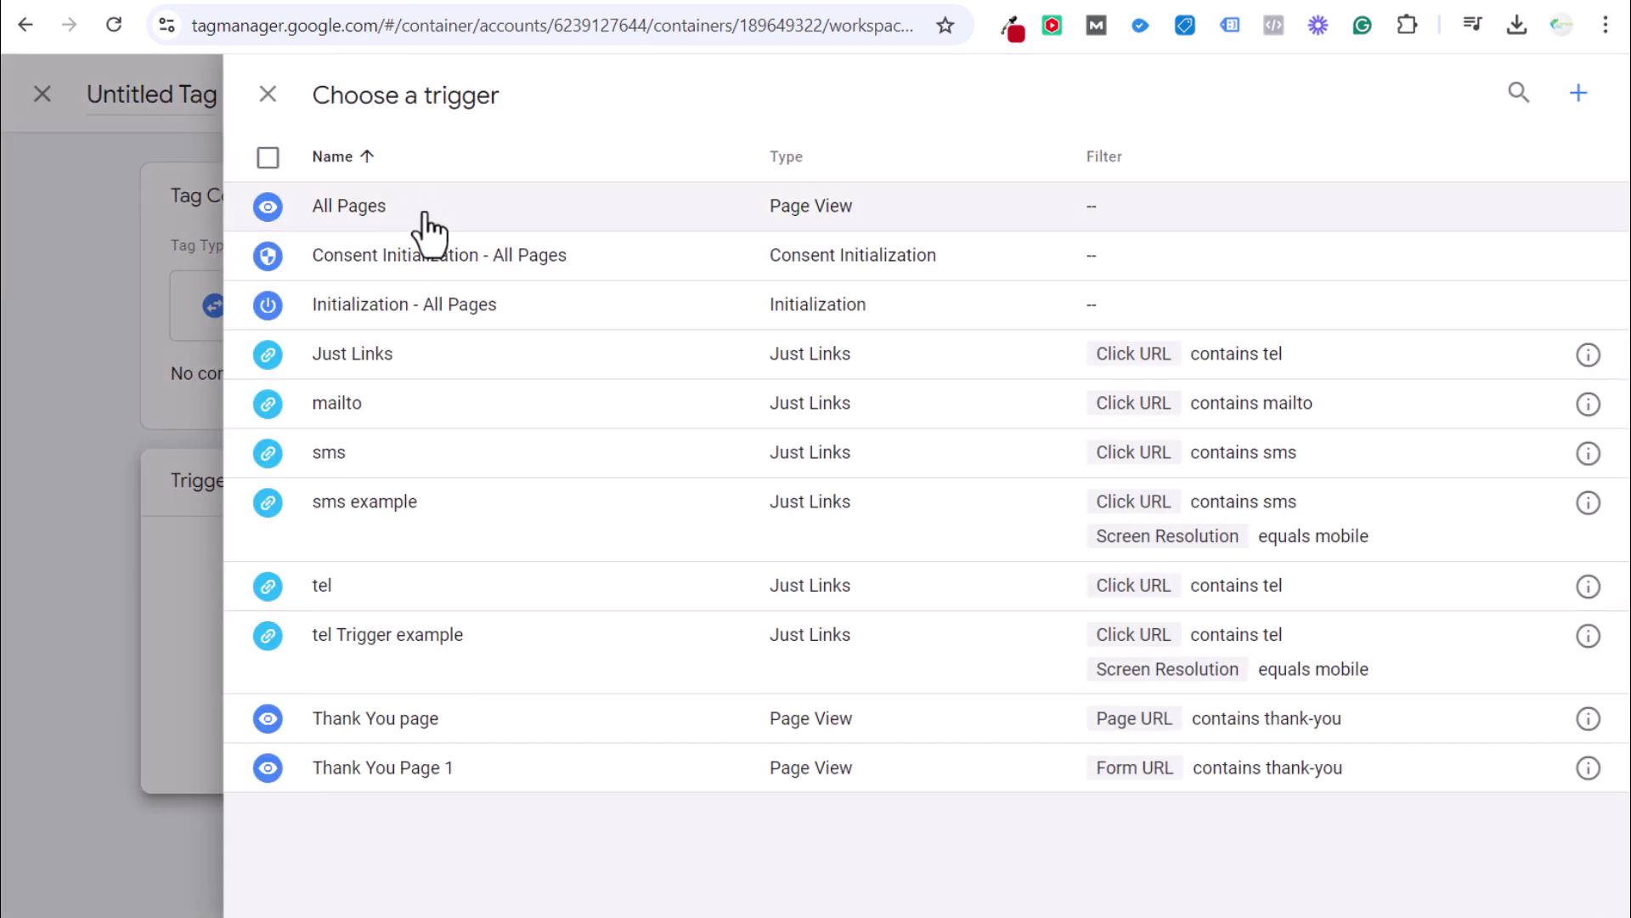
{"action": "left_click", "coordinate": [411, 224]}
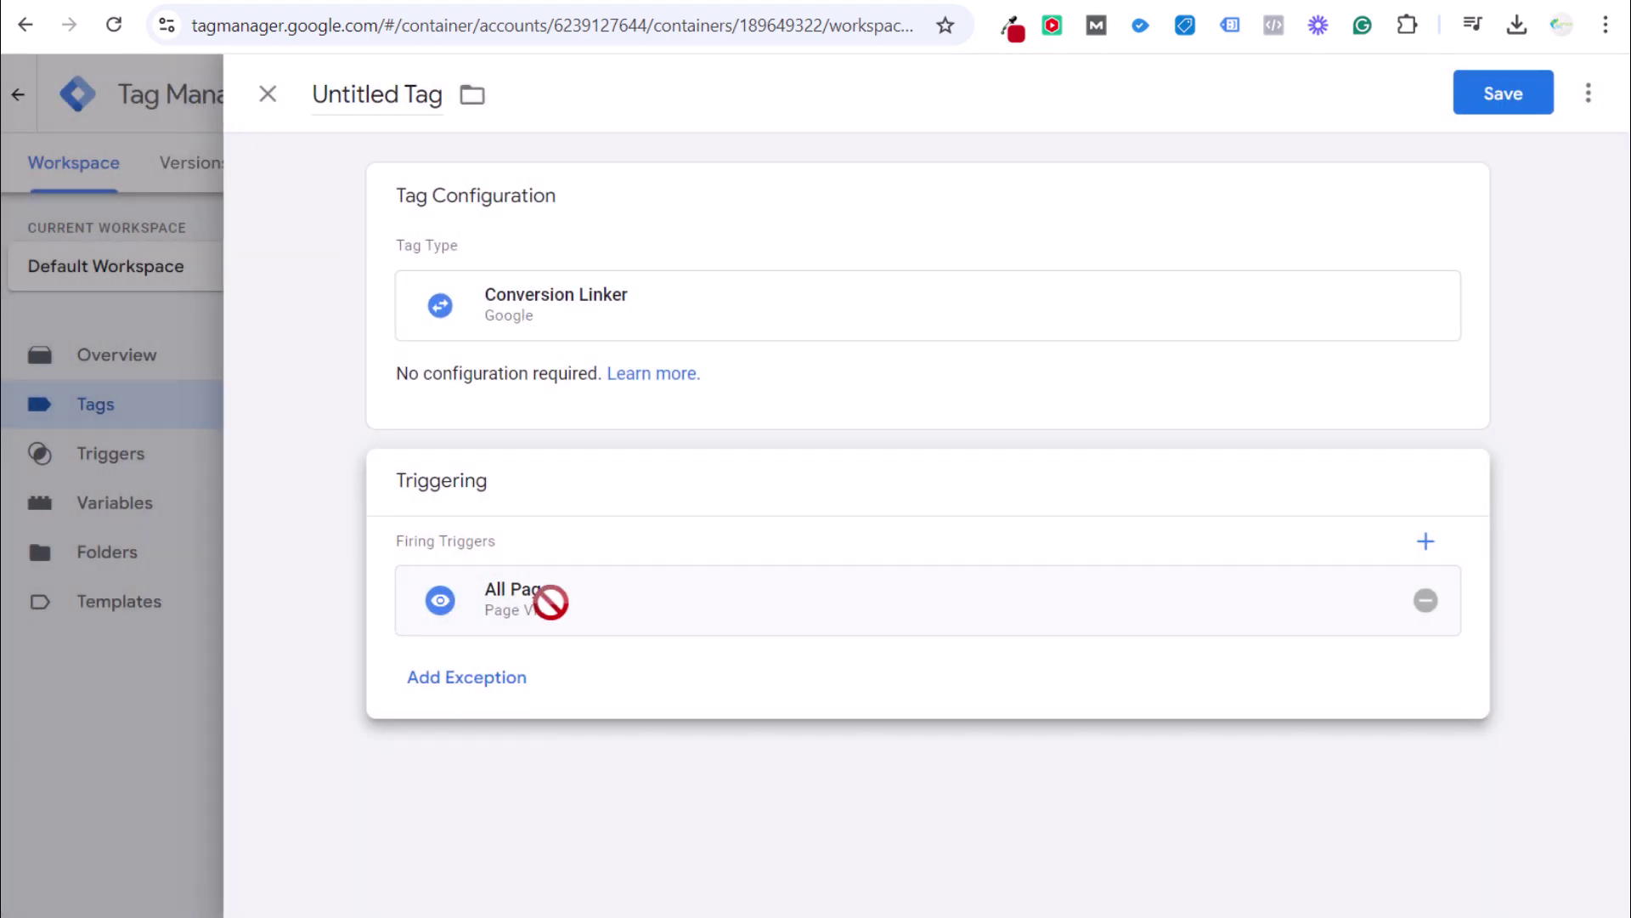
{"action": "left_click", "coordinate": [266, 95]}
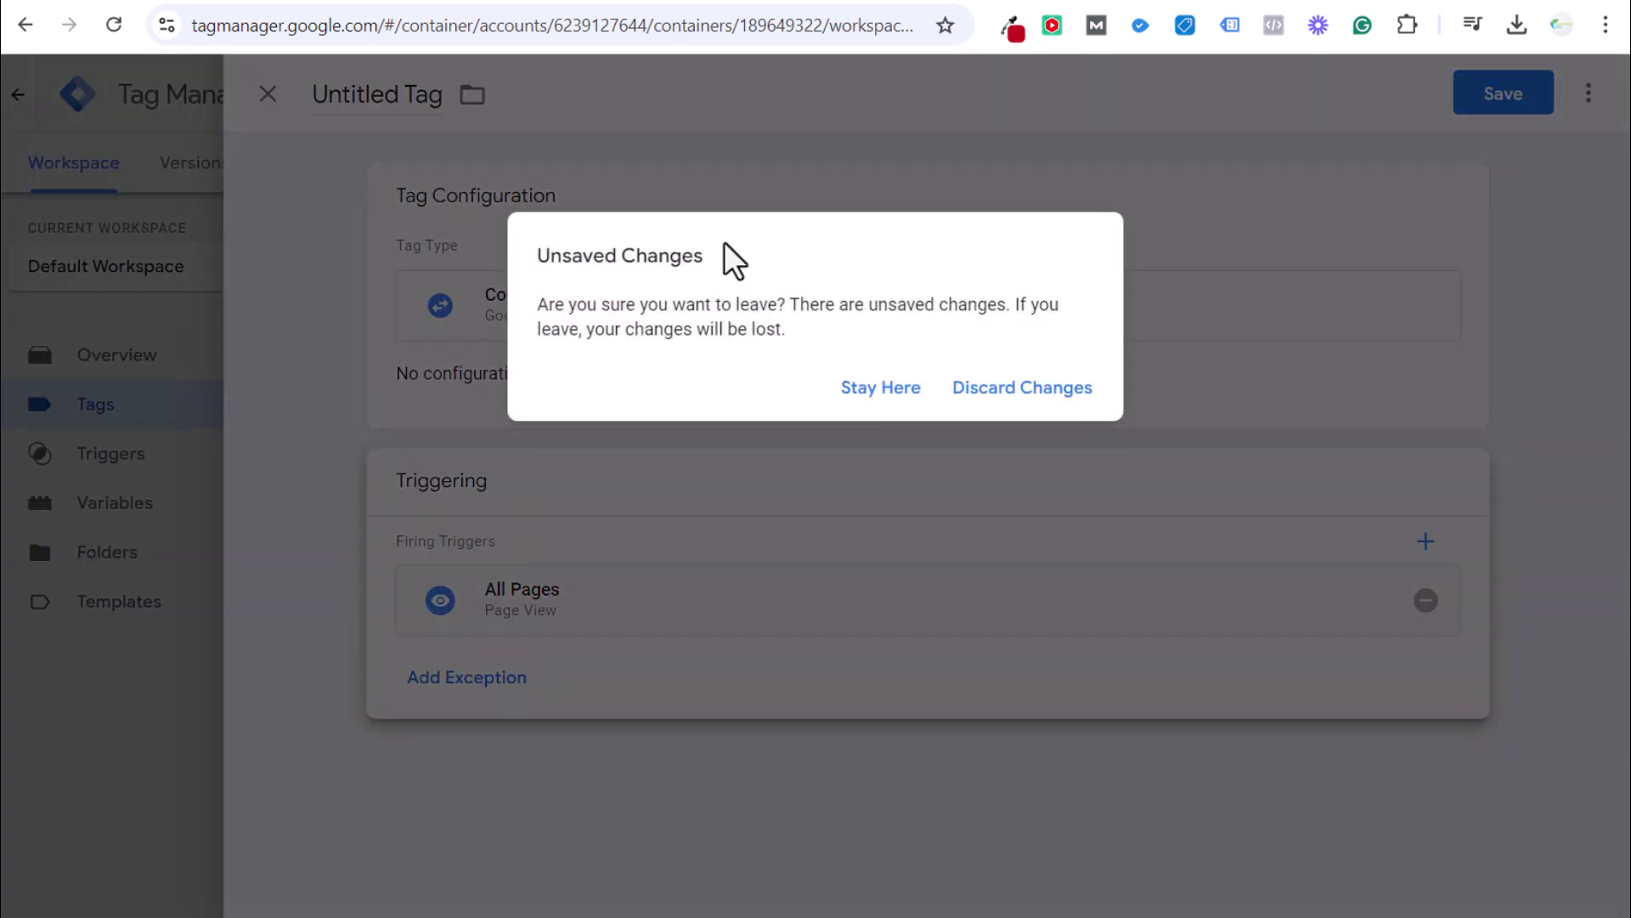
{"action": "left_click", "coordinate": [1007, 387]}
Review the type and firing trigger of the existing Conversion Linker tag, and return to the workspace overview.
{"action": "left_click", "coordinate": [413, 366]}
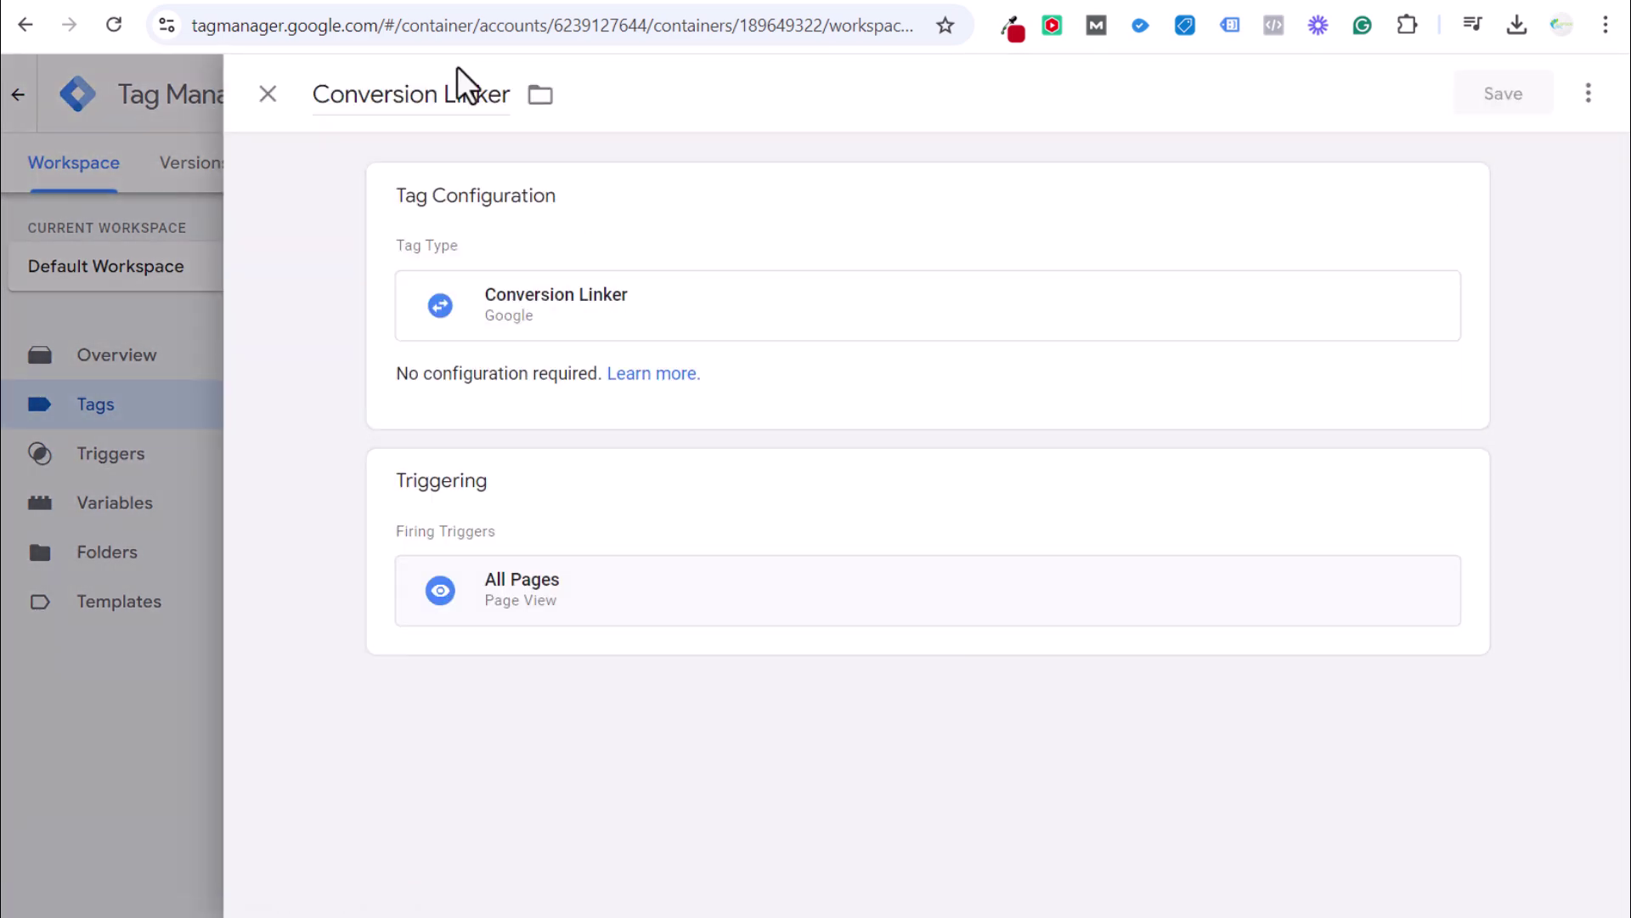
{"action": "left_click", "coordinate": [266, 95]}
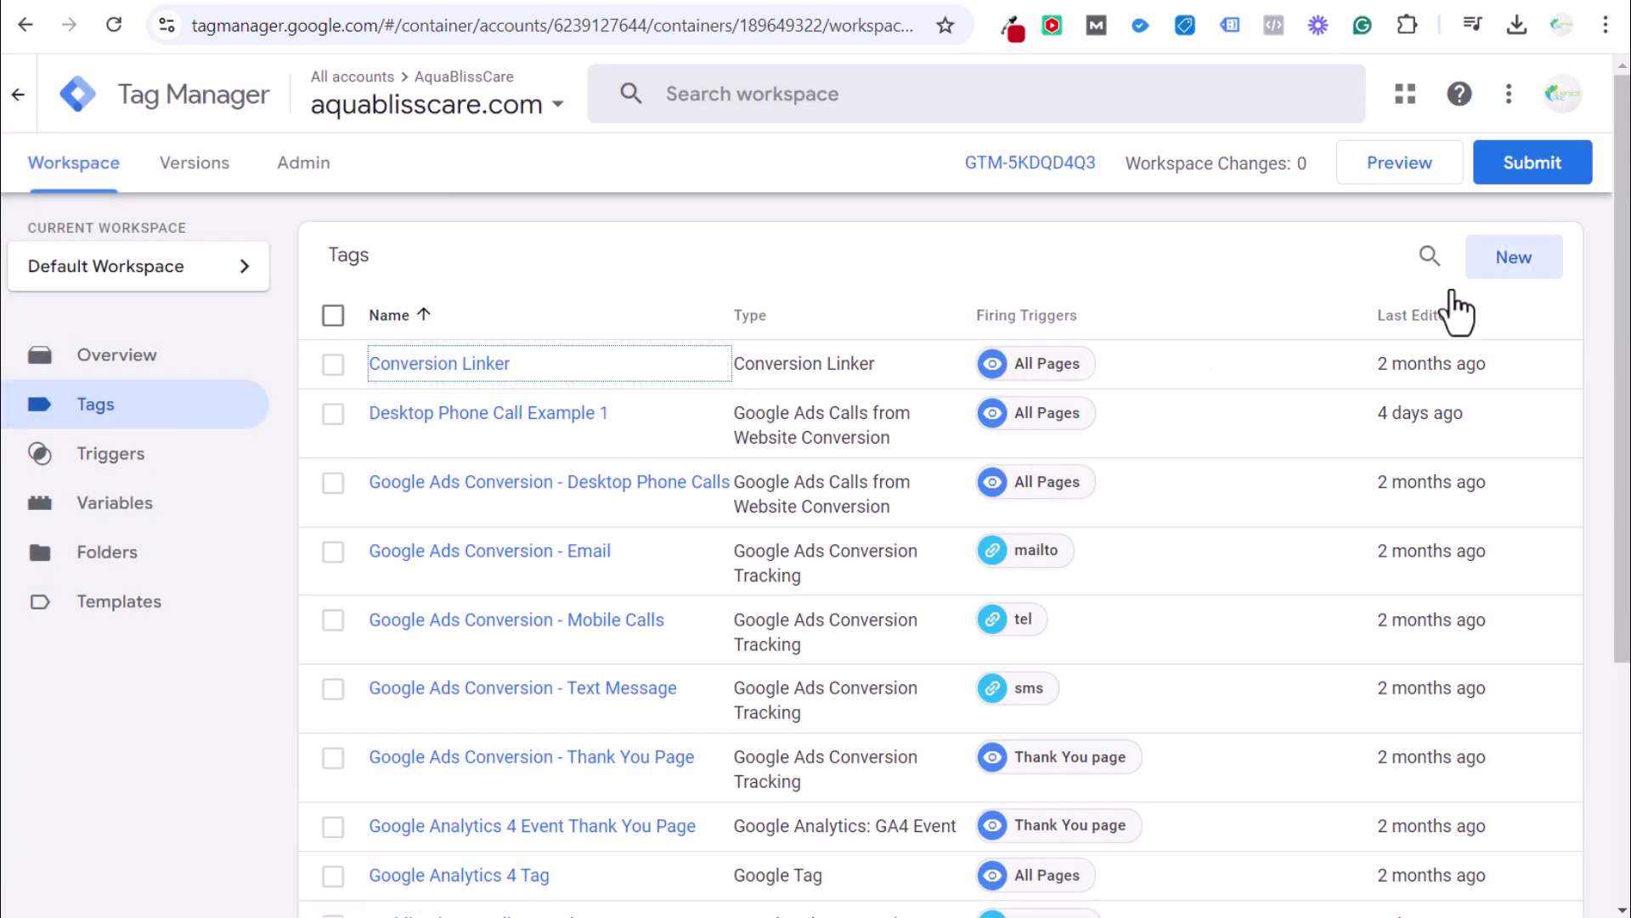
{"action": "left_click", "coordinate": [227, 367]}
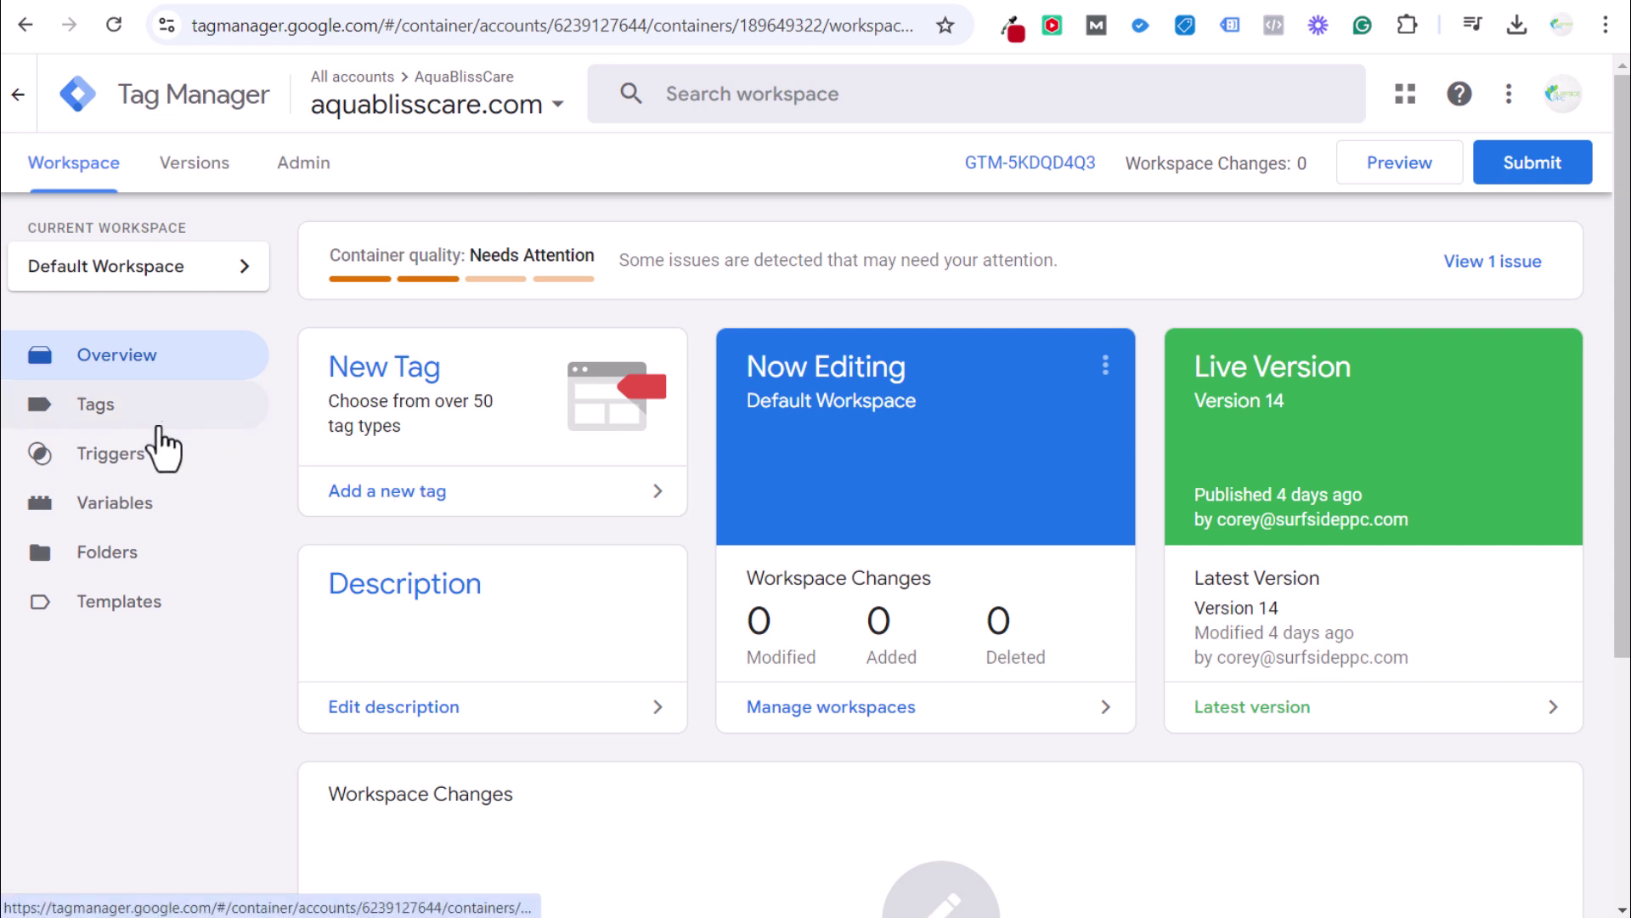
Examine the container's built-in variables and check which Clicks and Forms variables are enabled.
{"action": "left_click", "coordinate": [170, 514]}
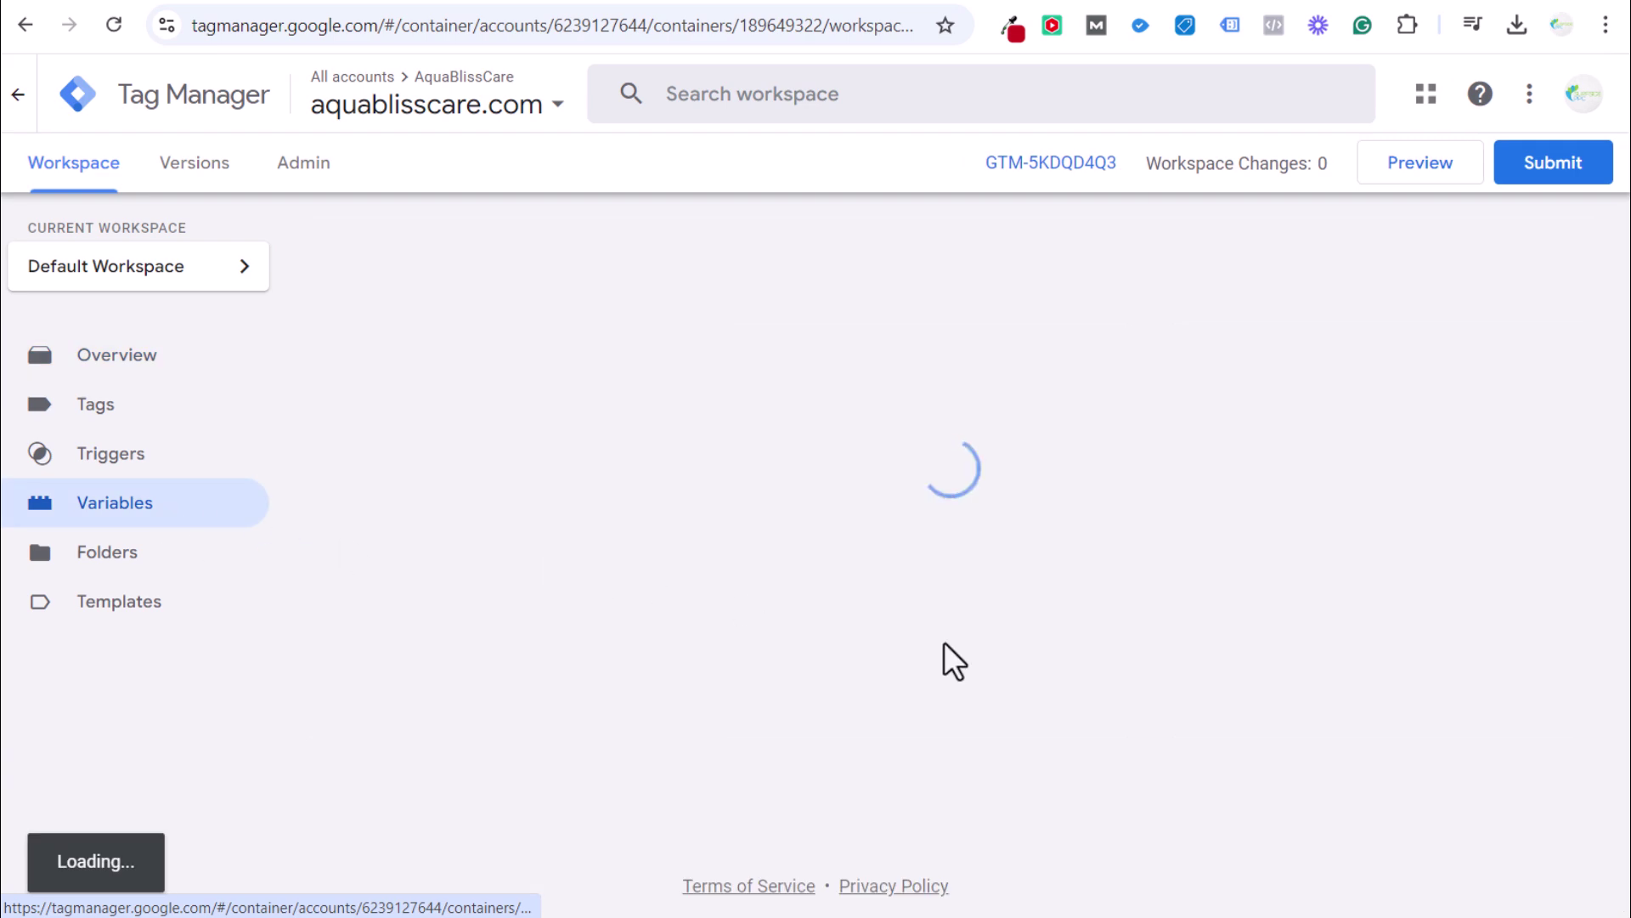
{"action": "scroll", "coordinate": [1124, 558], "scroll_direction": "down", "scroll_amount": 6}
{"action": "scroll", "coordinate": [1194, 528], "scroll_direction": "up", "scroll_amount": 5}
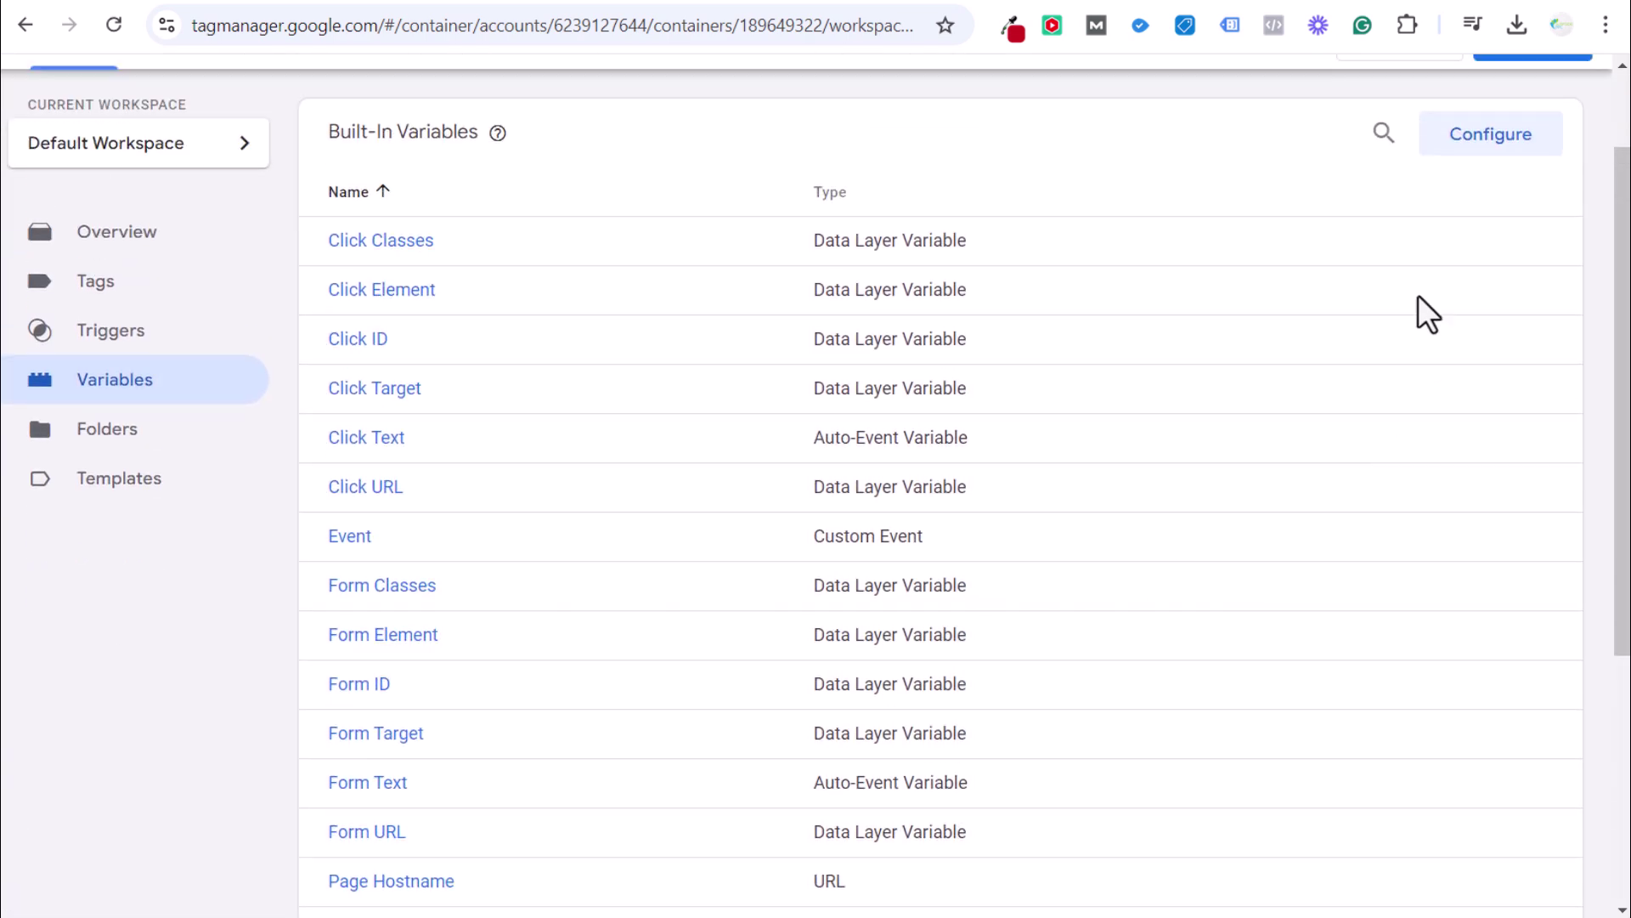
{"action": "left_click", "coordinate": [1476, 141]}
{"action": "scroll", "coordinate": [1194, 448], "scroll_direction": "down", "scroll_amount": 5}
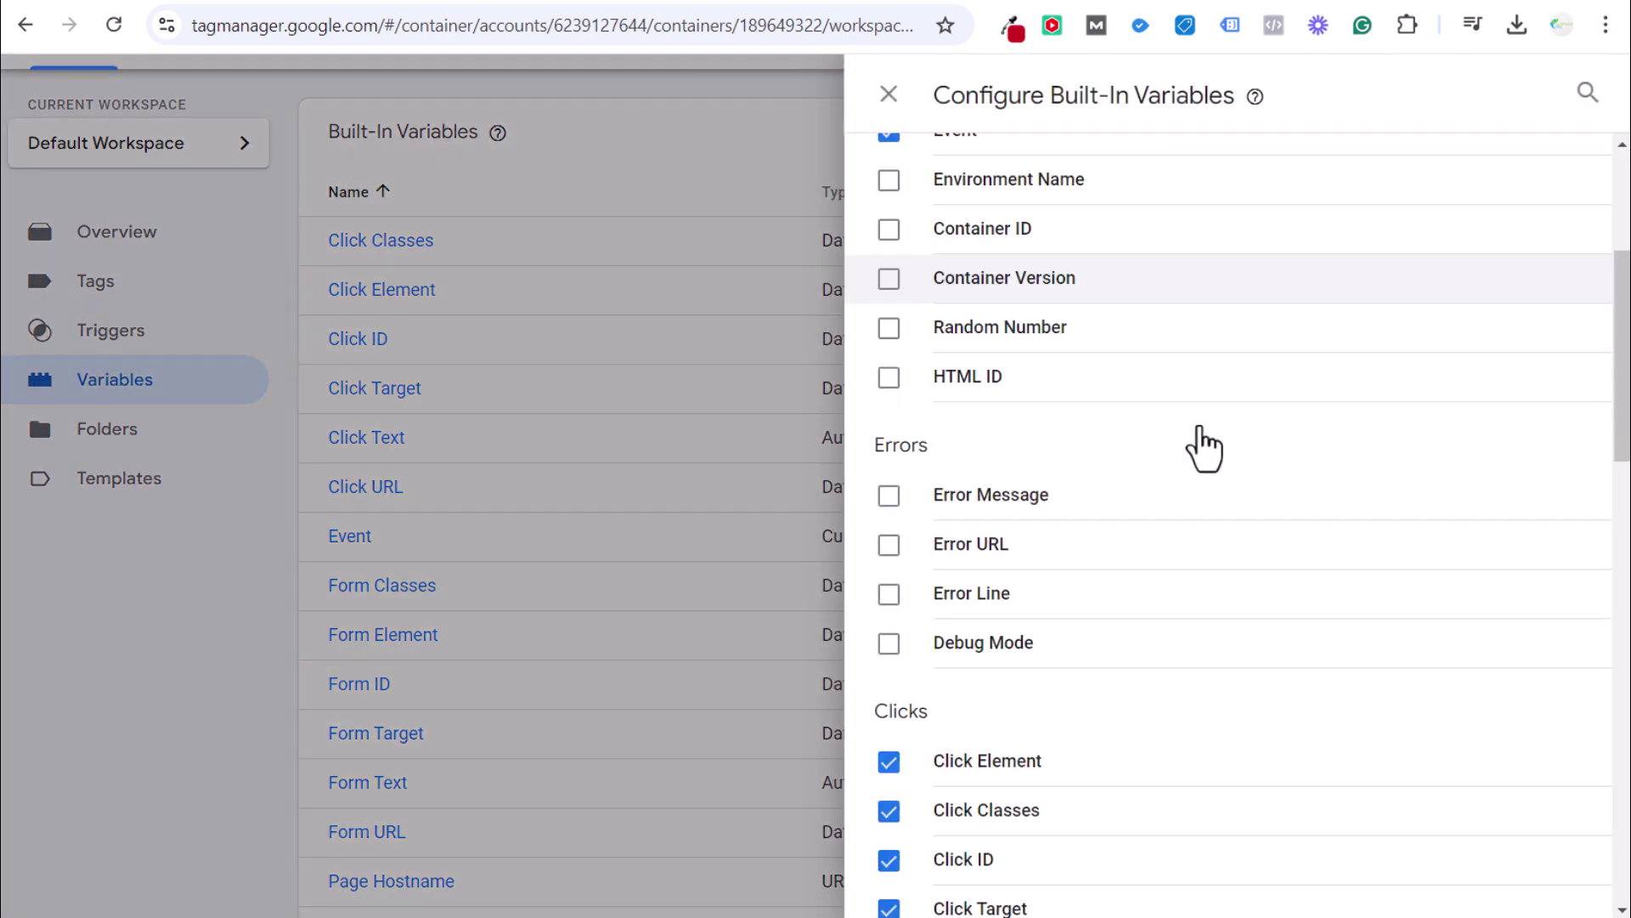
{"action": "scroll", "coordinate": [1009, 543], "scroll_direction": "down", "scroll_amount": 7}
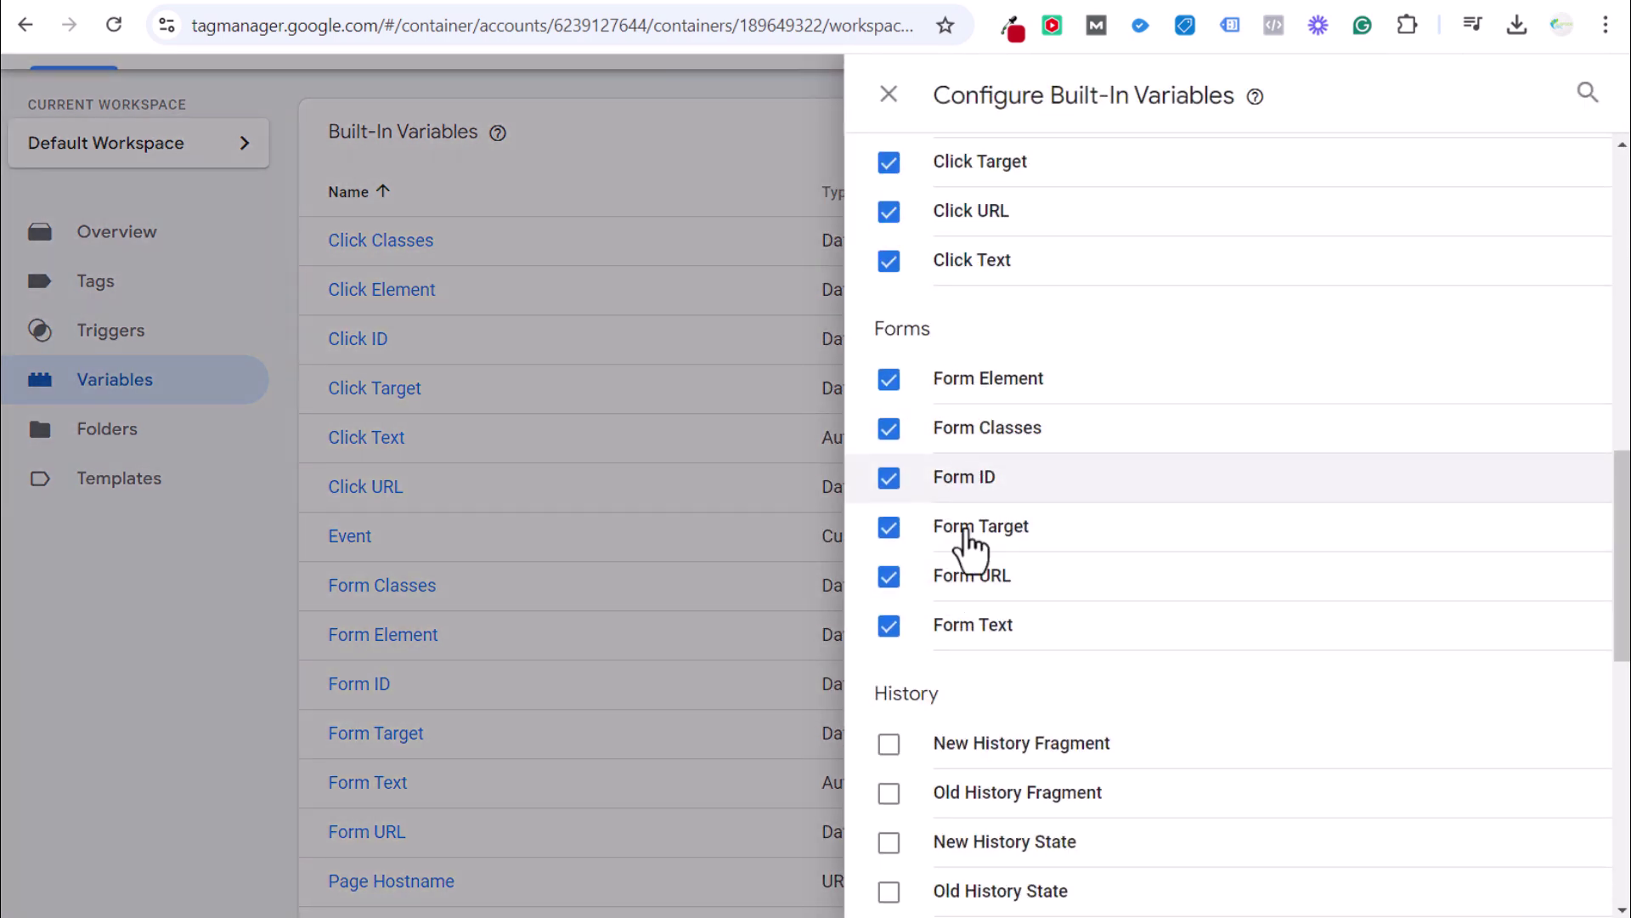
{"action": "scroll", "coordinate": [1136, 310], "scroll_direction": "up", "scroll_amount": 3}
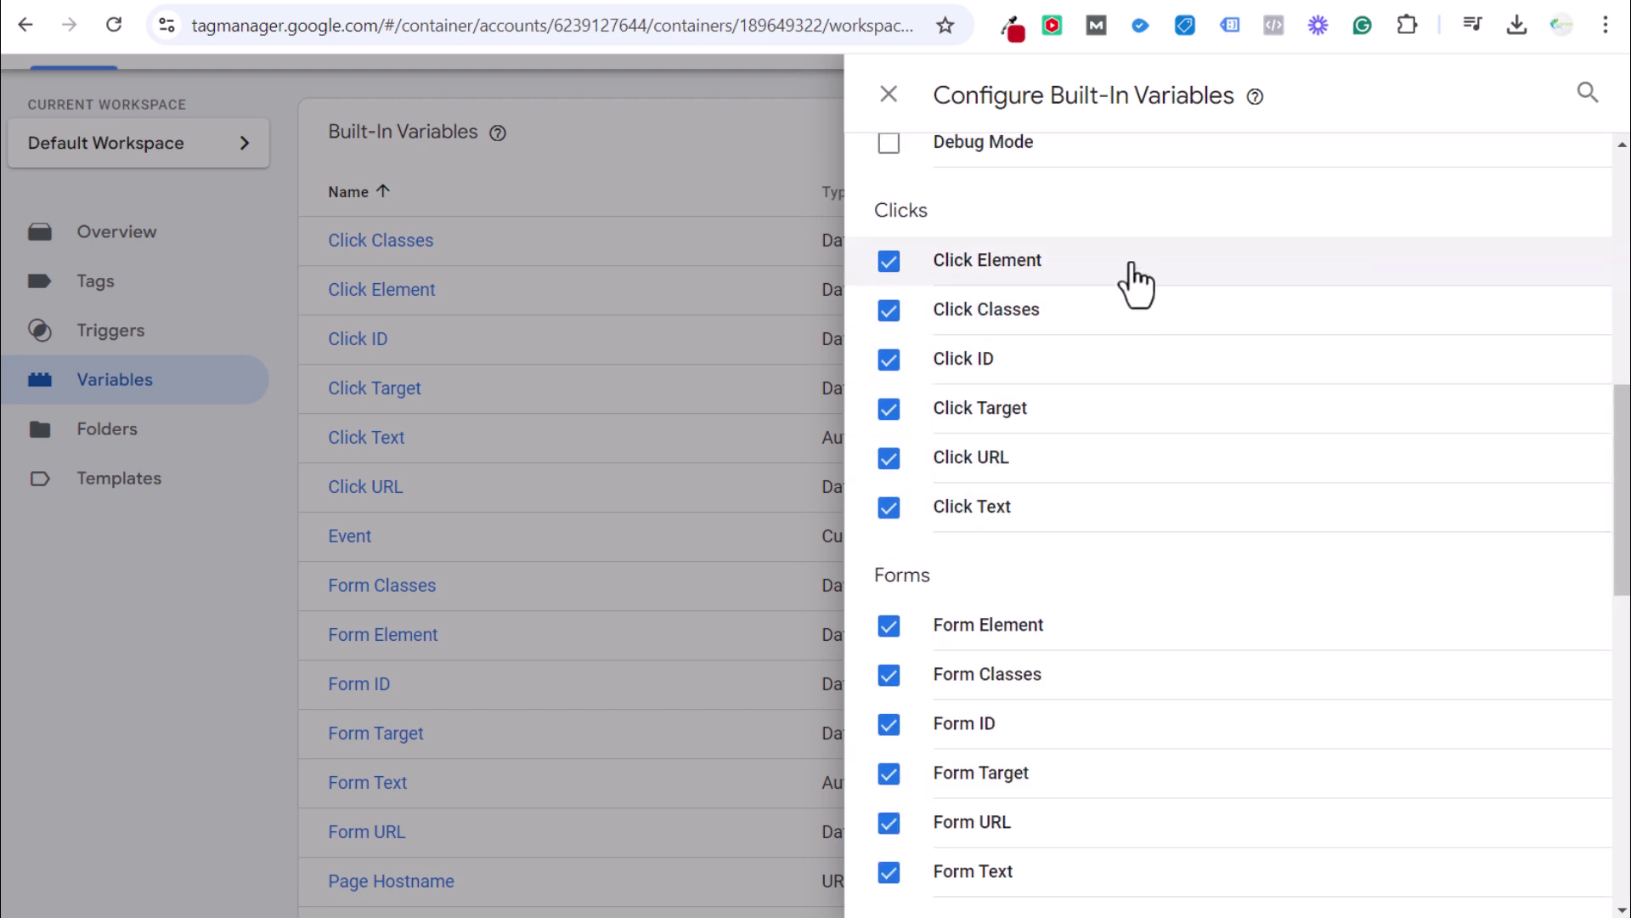
{"action": "left_click", "coordinate": [889, 94]}
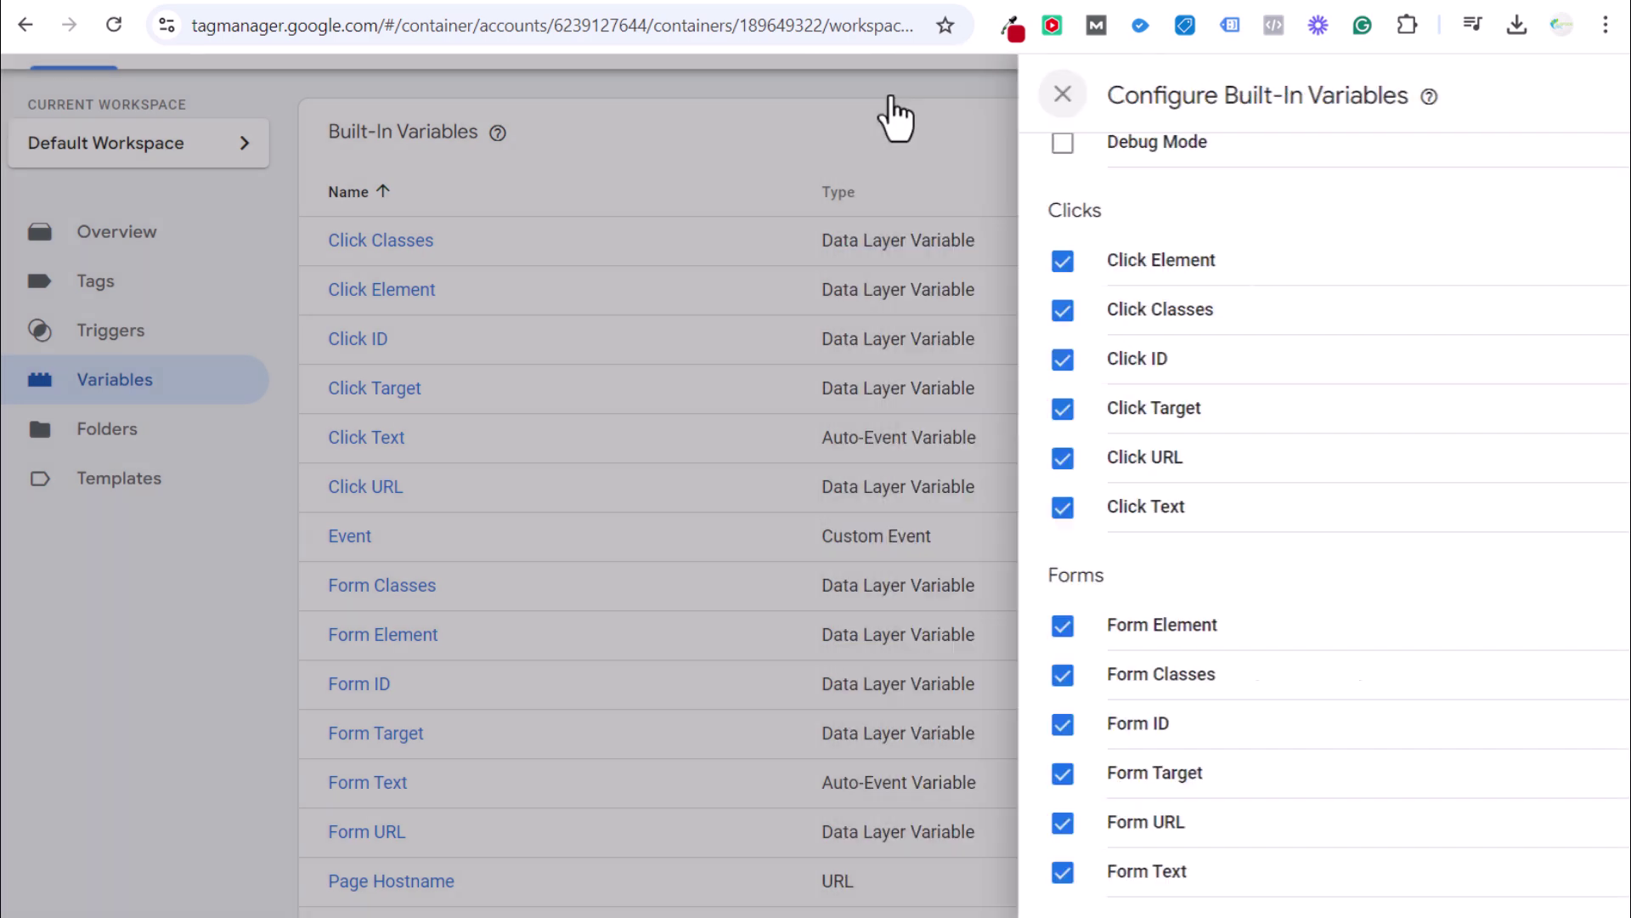
{"action": "scroll", "coordinate": [773, 599], "scroll_direction": "up", "scroll_amount": 2}
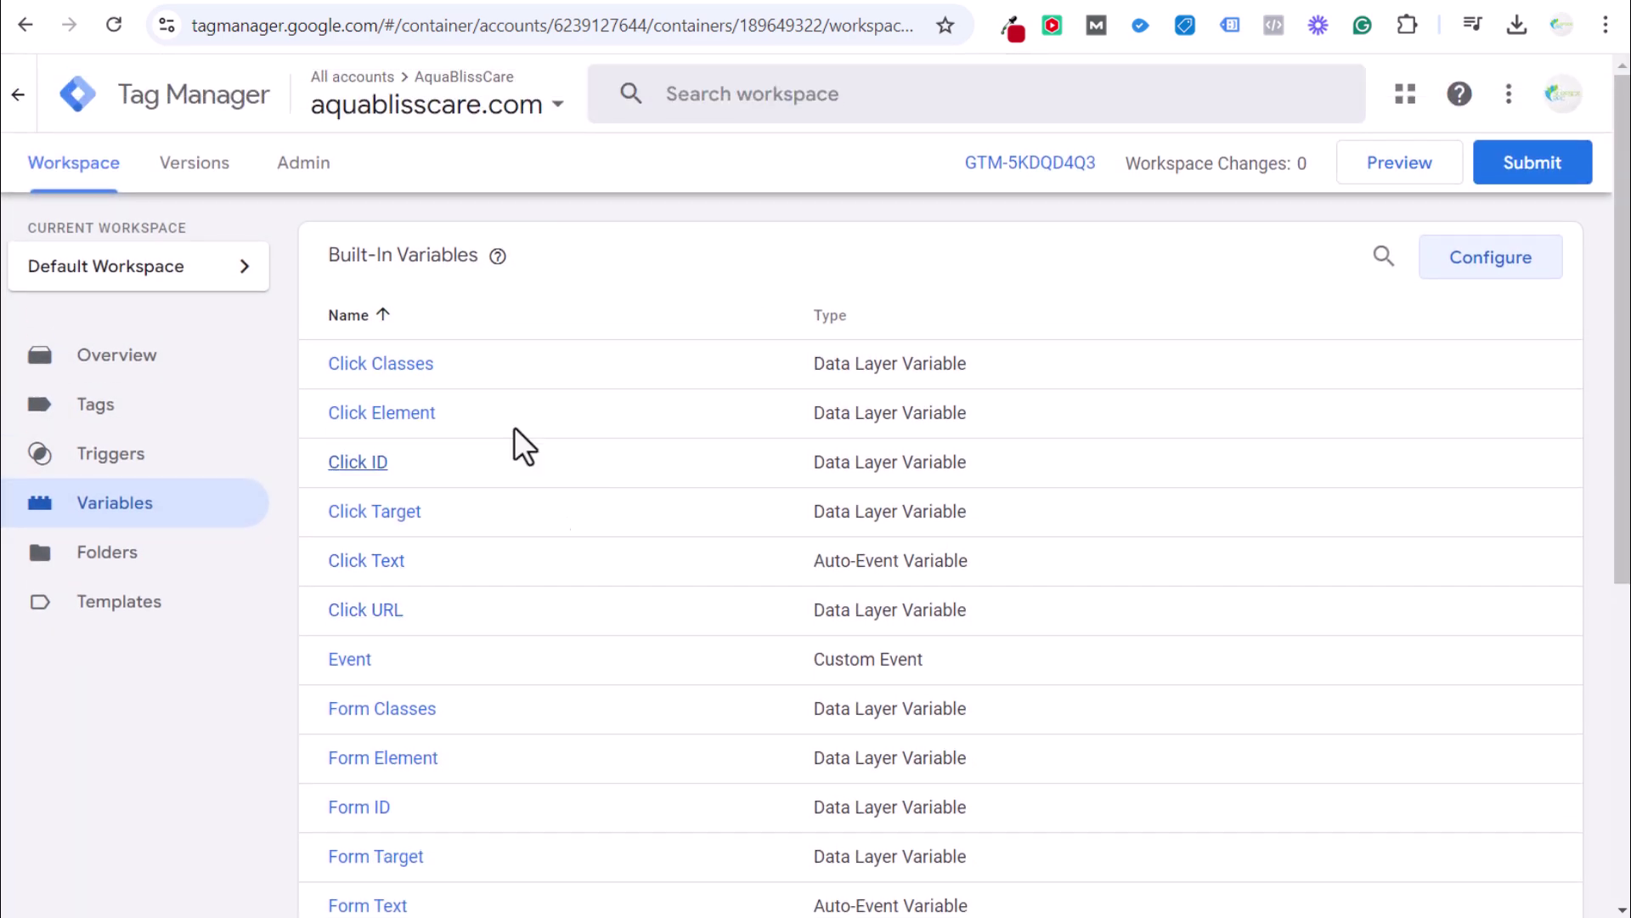
Create a new tag named Button Click Example with the Google Ads Conversion Tracking tag type.
{"action": "left_click", "coordinate": [94, 404]}
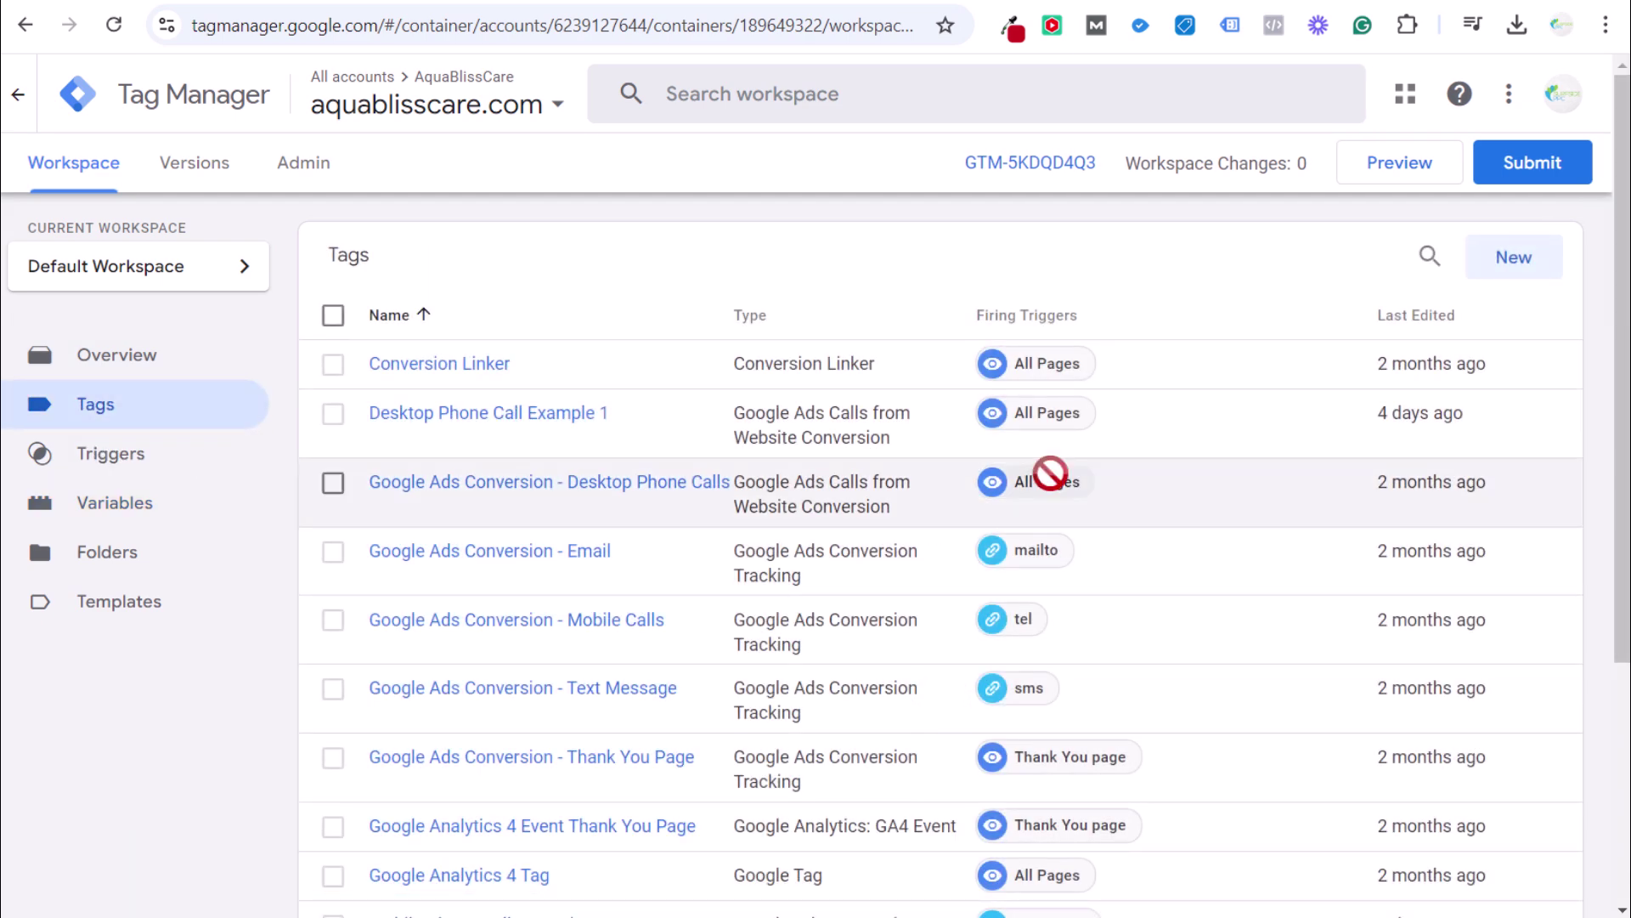
{"action": "left_click", "coordinate": [1508, 274]}
{"action": "left_click", "coordinate": [415, 98]}
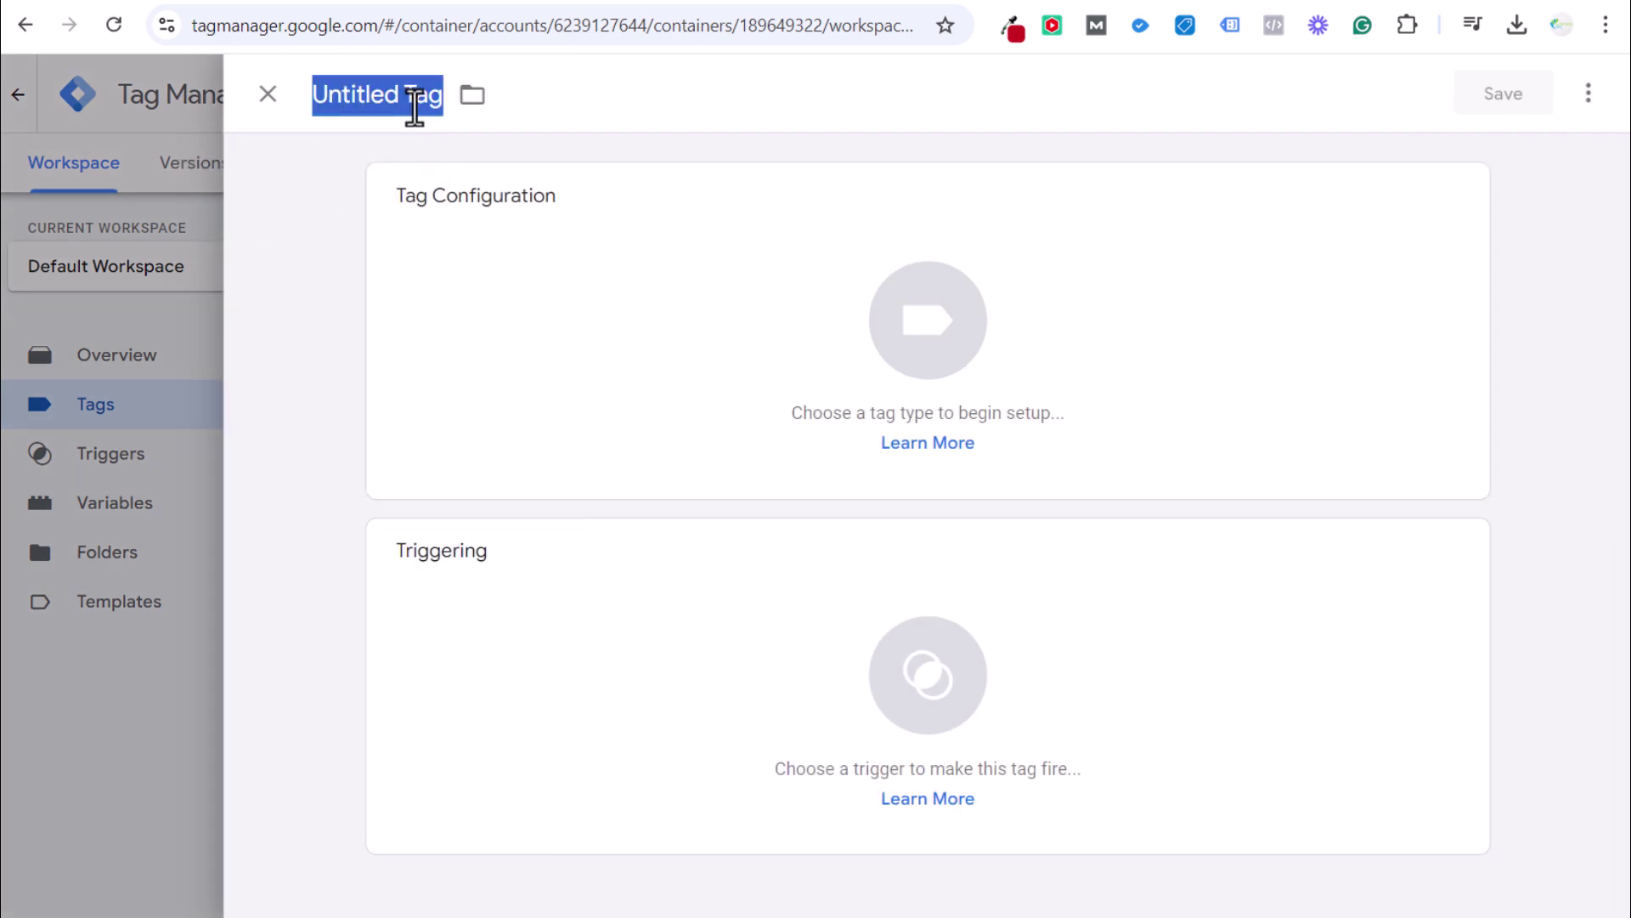
{"action": "type", "text": "Button Click Exam"}
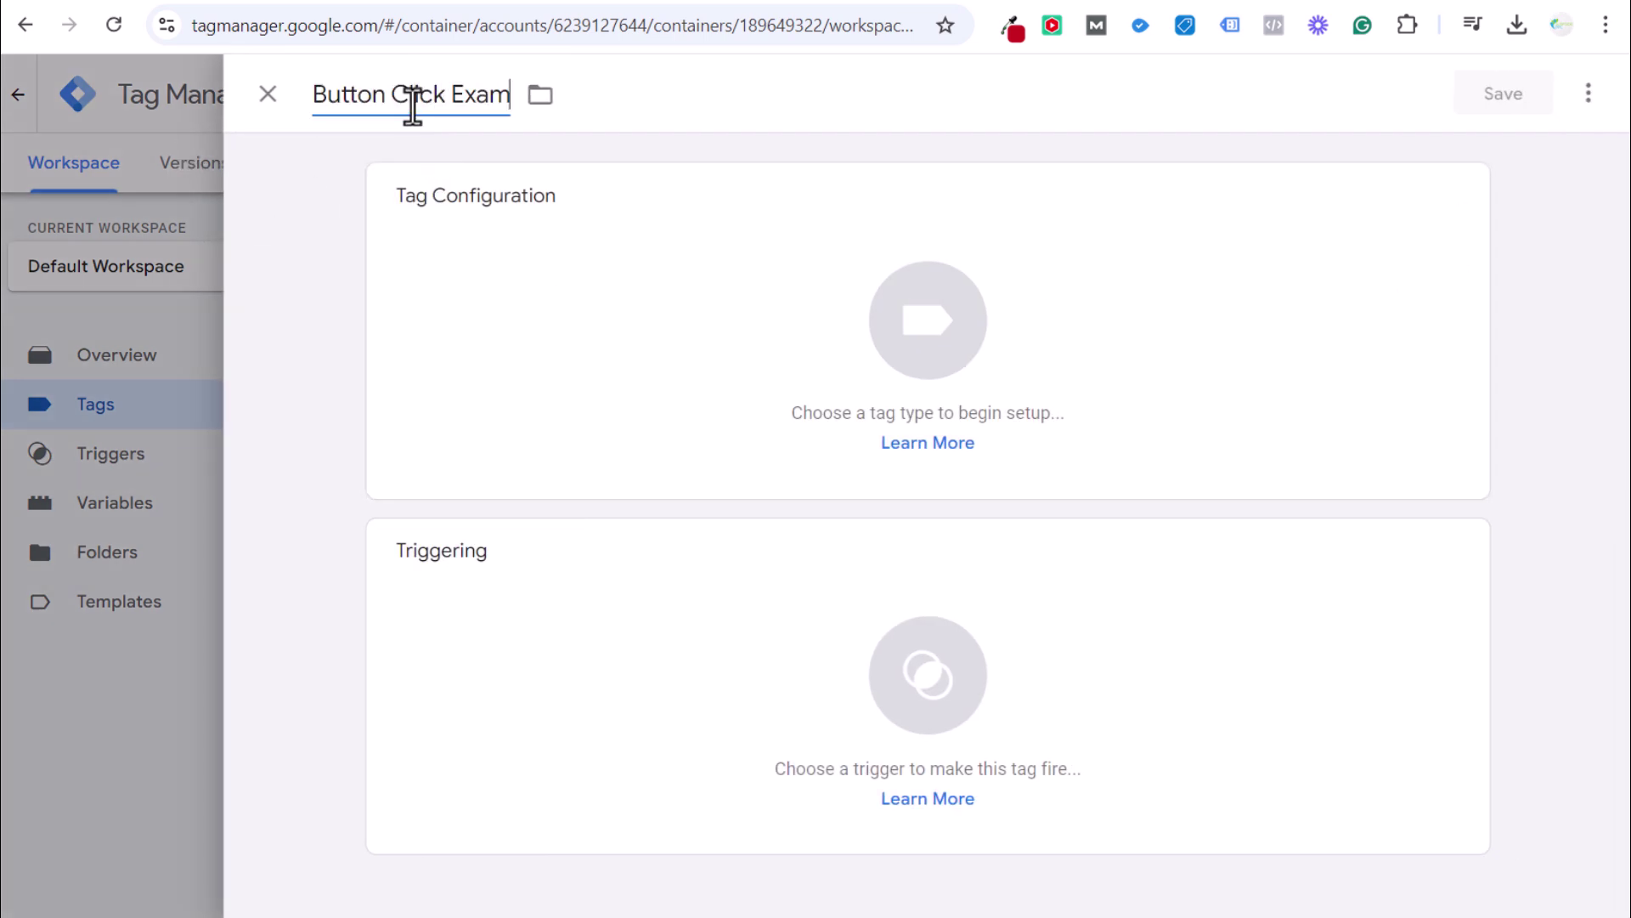
{"action": "type", "text": "ple"}
{"action": "left_click", "coordinate": [548, 244]}
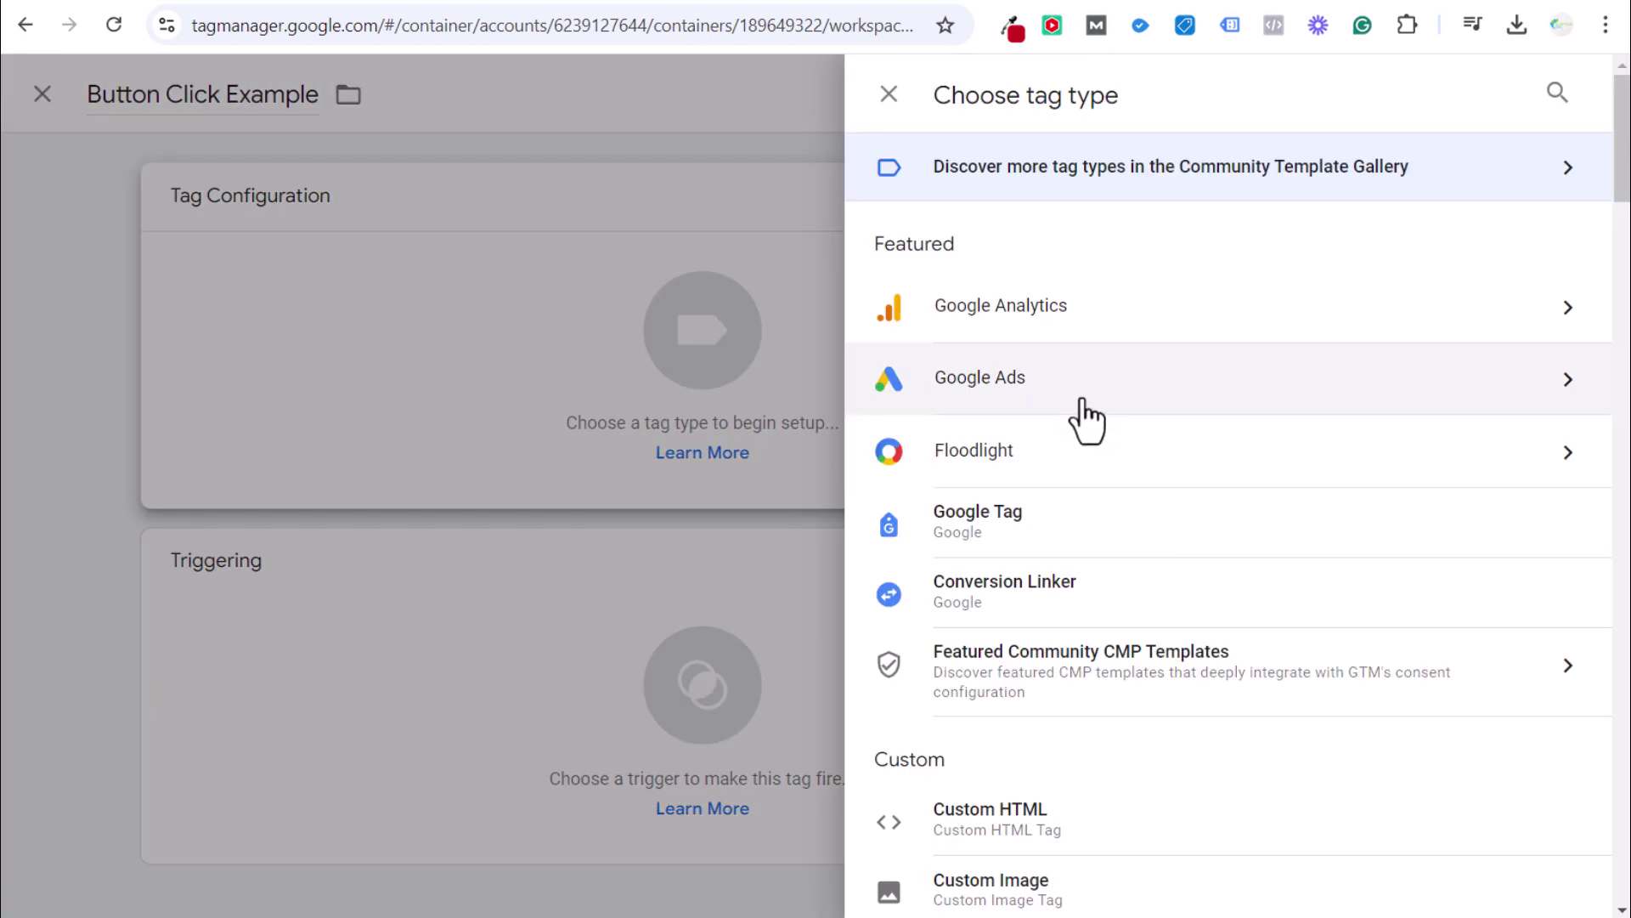
{"action": "left_click", "coordinate": [1077, 404]}
{"action": "left_click", "coordinate": [1287, 324]}
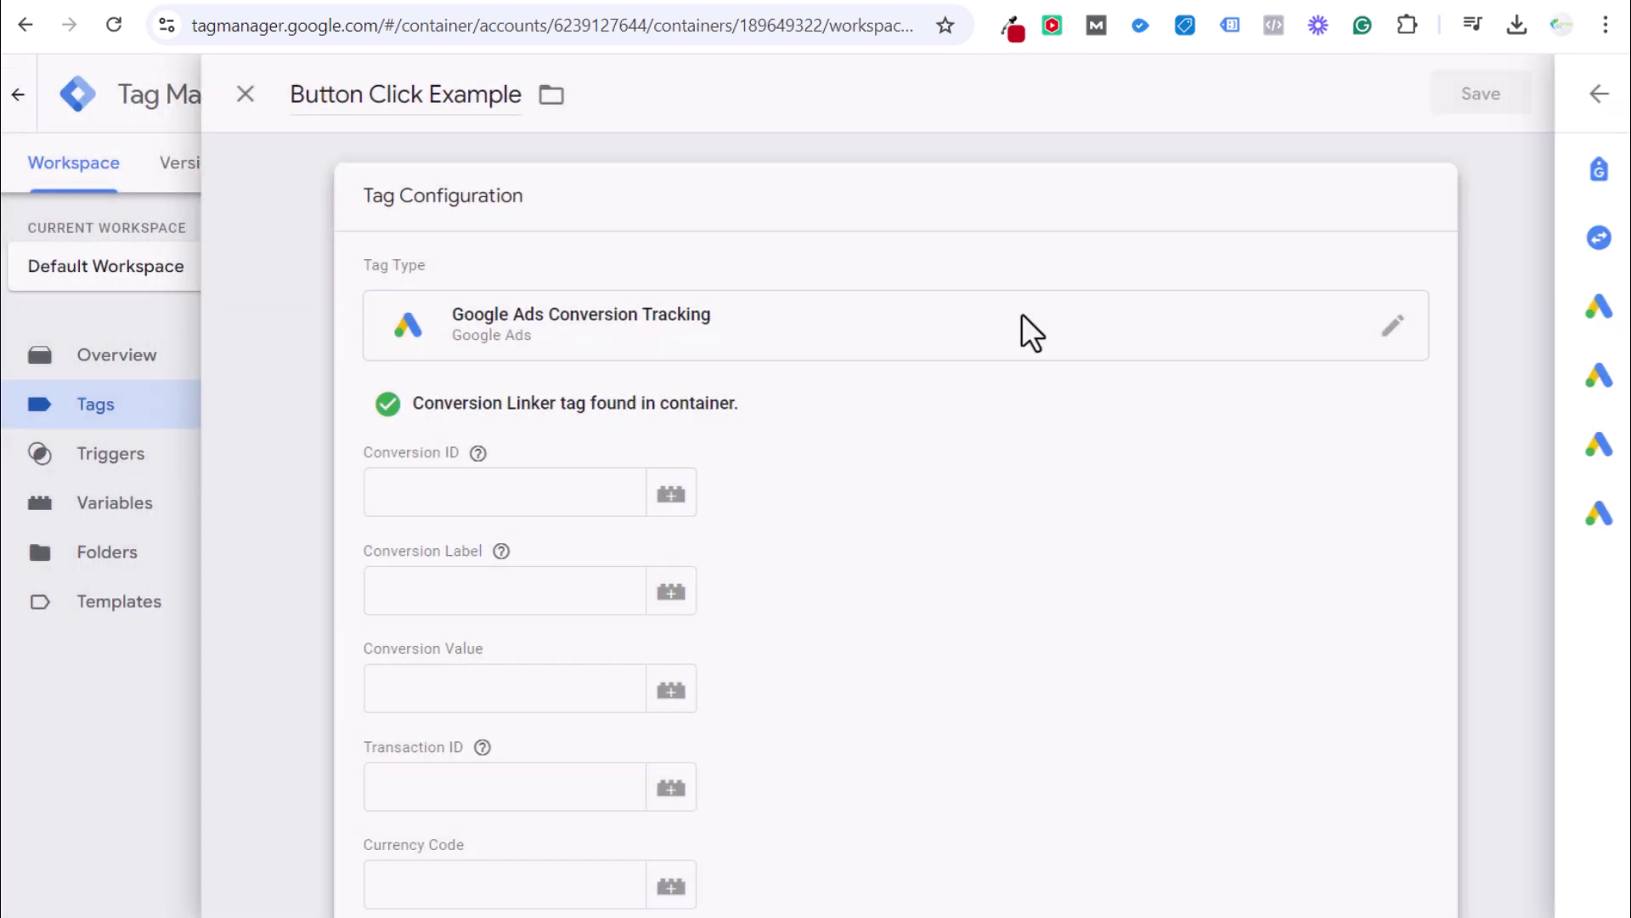
Copy the conversion ID from the Google Ads setup instructions into the Conversion ID of the Tag Manager tag.
{"action": "left_click", "coordinate": [152, 7]}
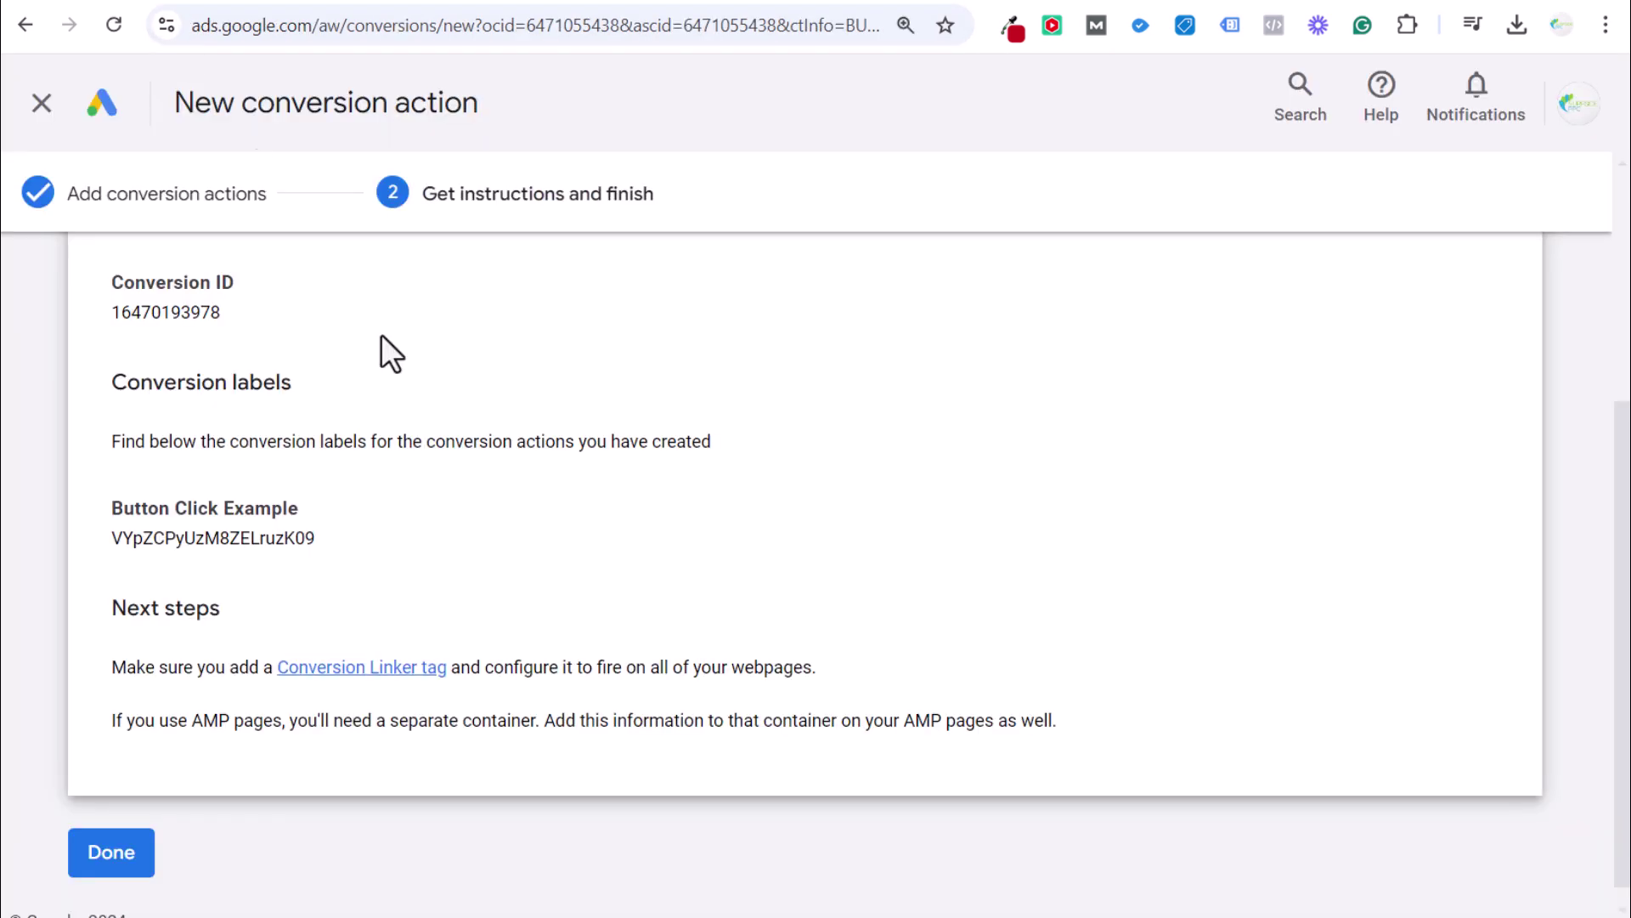
{"action": "double_click", "coordinate": [180, 313]}
{"action": "key", "text": "ctrl+c"}
{"action": "scroll", "coordinate": [242, 368], "scroll_direction": "up", "scroll_amount": 2}
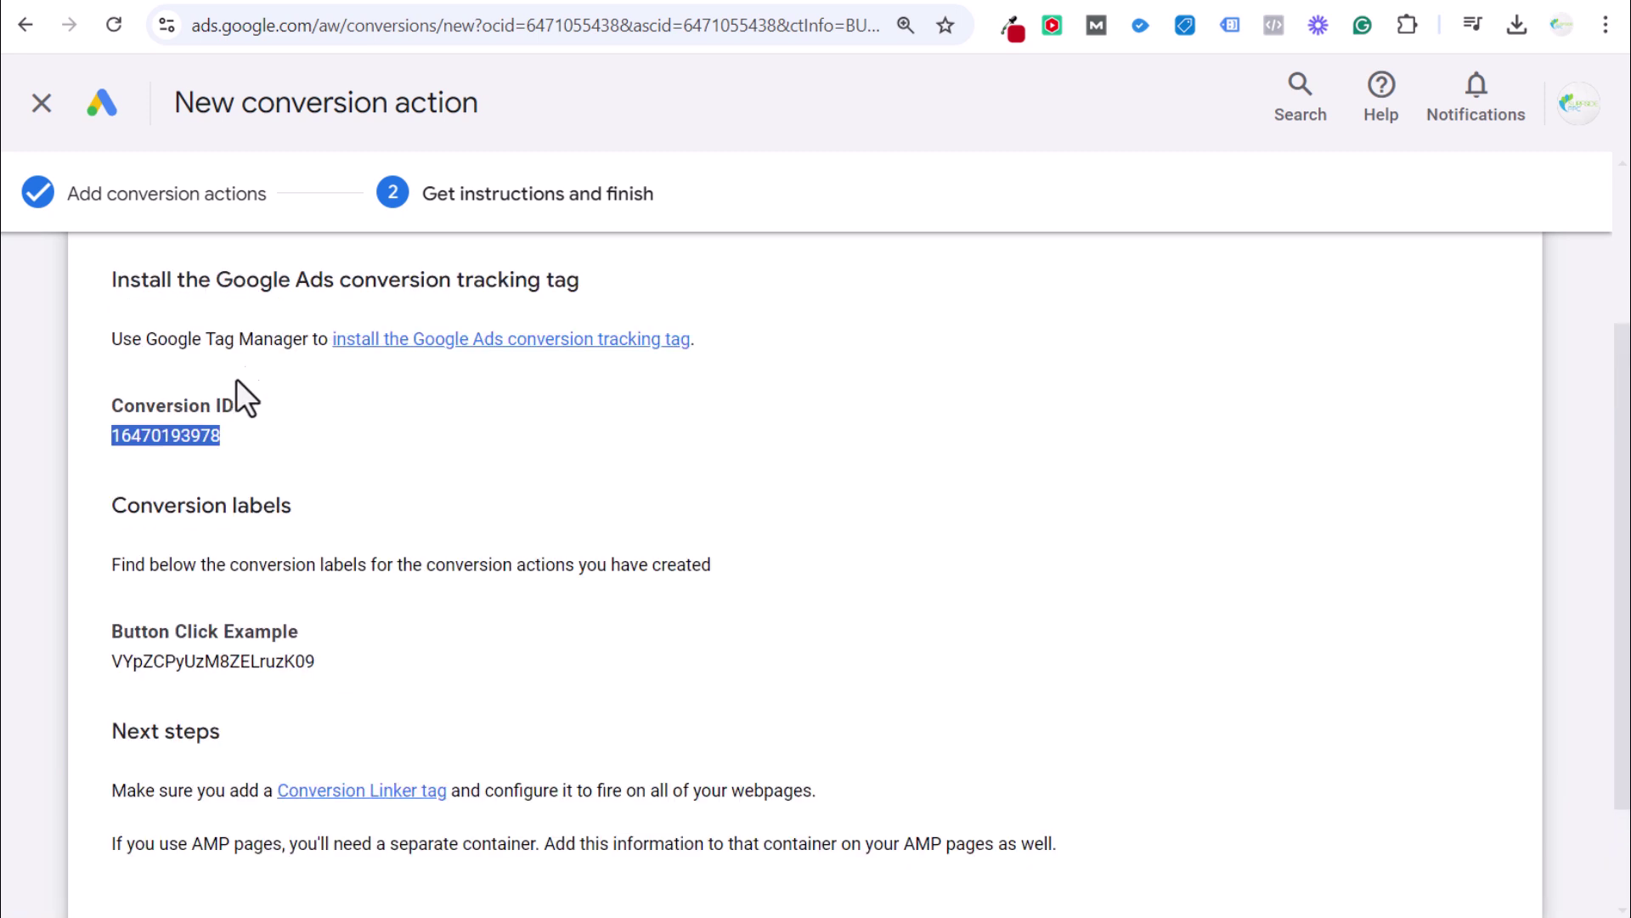
{"action": "left_click", "coordinate": [263, 8]}
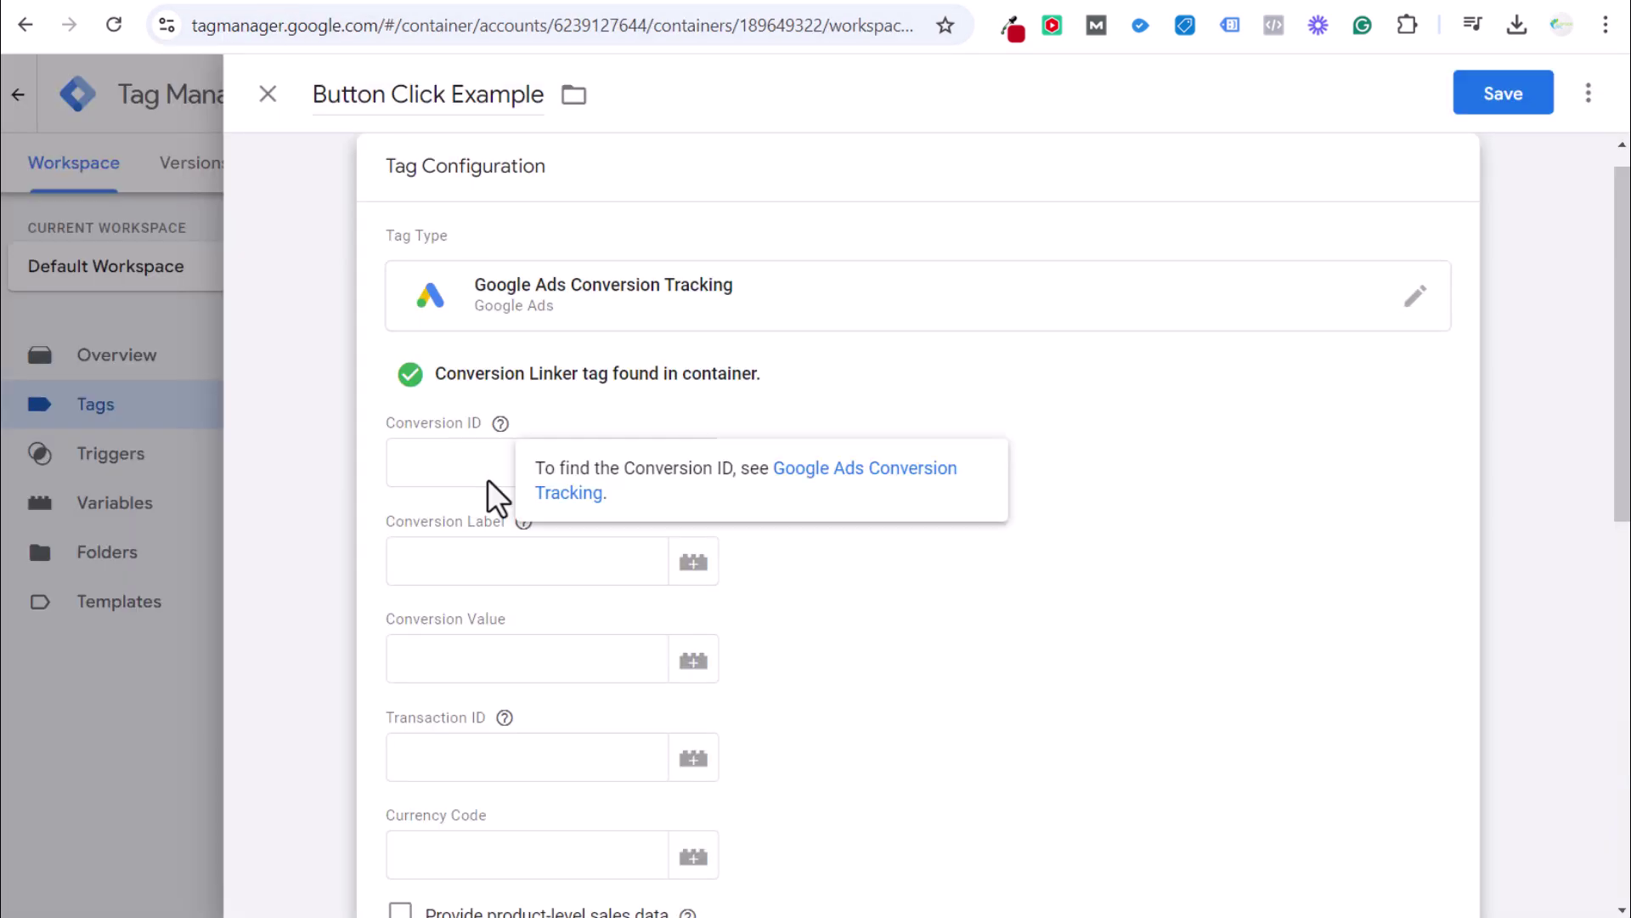
{"action": "left_click", "coordinate": [497, 463]}
{"action": "key", "text": "ctrl+v"}
Copy the Button Click Example conversion label from Google Ads into the Conversion Label of the Tag Manager tag.
{"action": "left_click", "coordinate": [142, 5]}
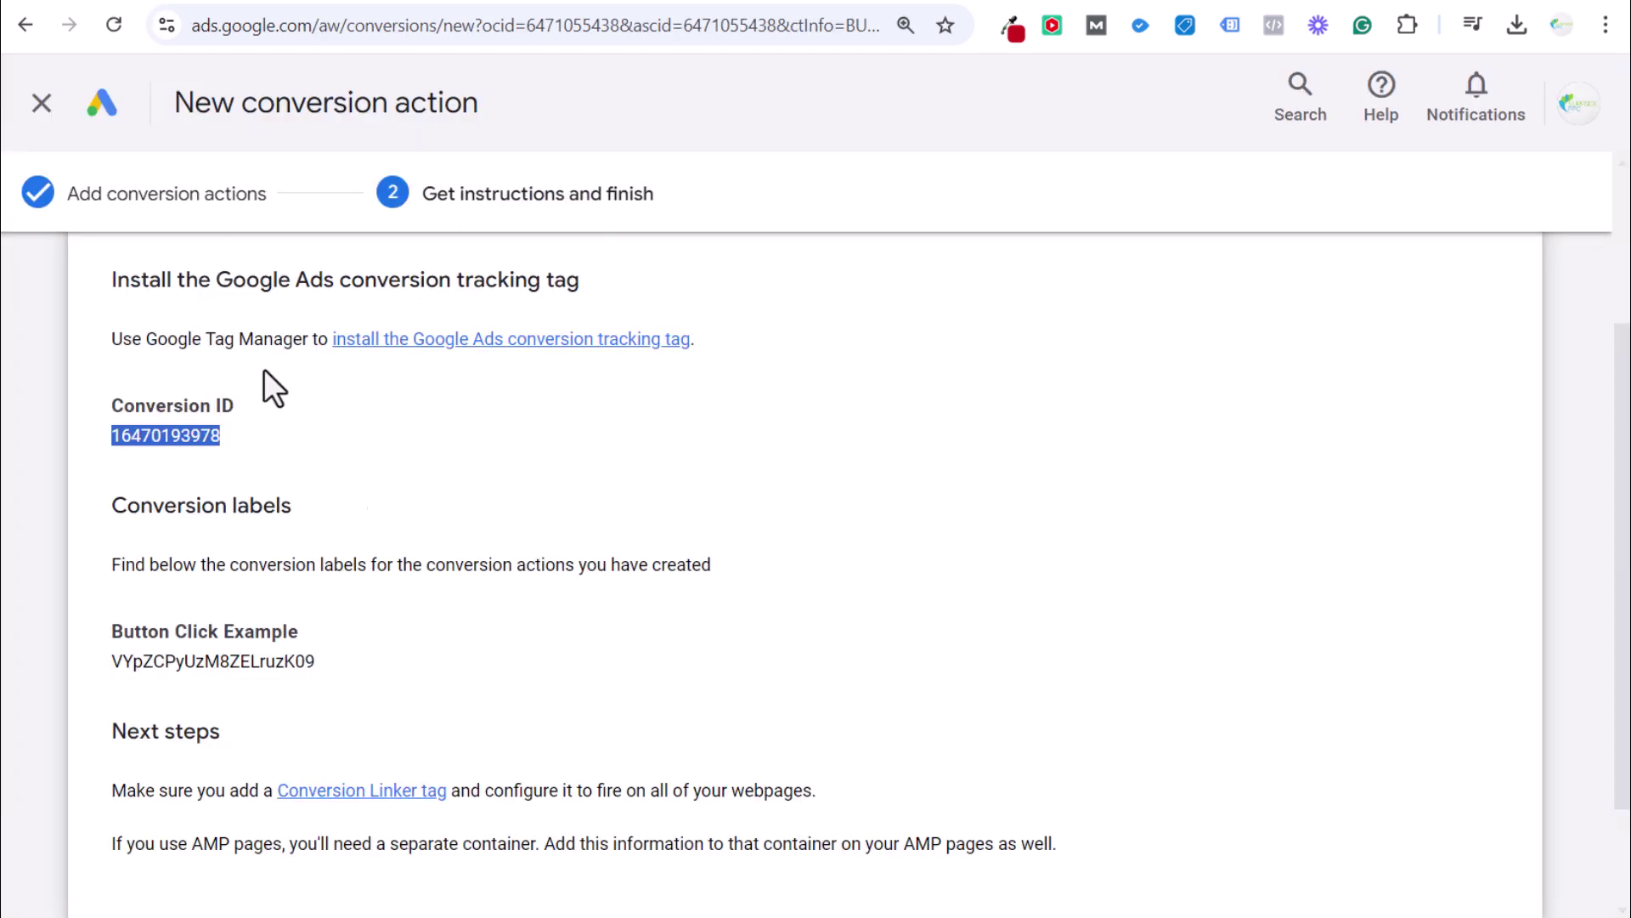
{"action": "double_click", "coordinate": [217, 661]}
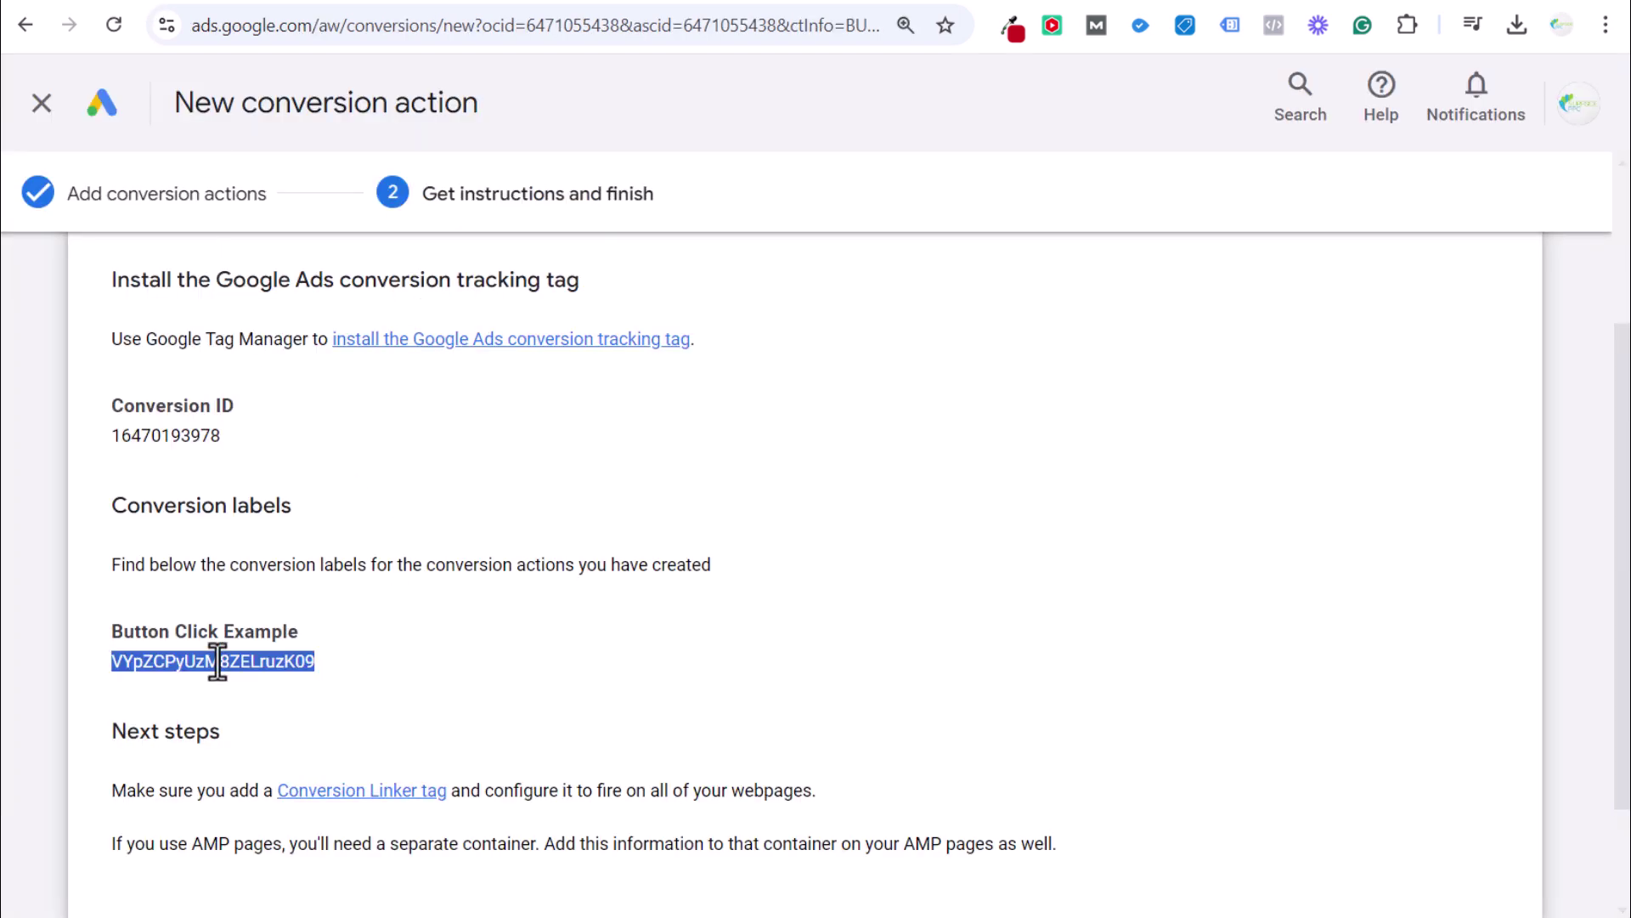
{"action": "left_click", "coordinate": [264, 8]}
{"action": "left_click", "coordinate": [434, 562]}
{"action": "key", "text": "ctrl+v"}
{"action": "left_click", "coordinate": [292, 439]}
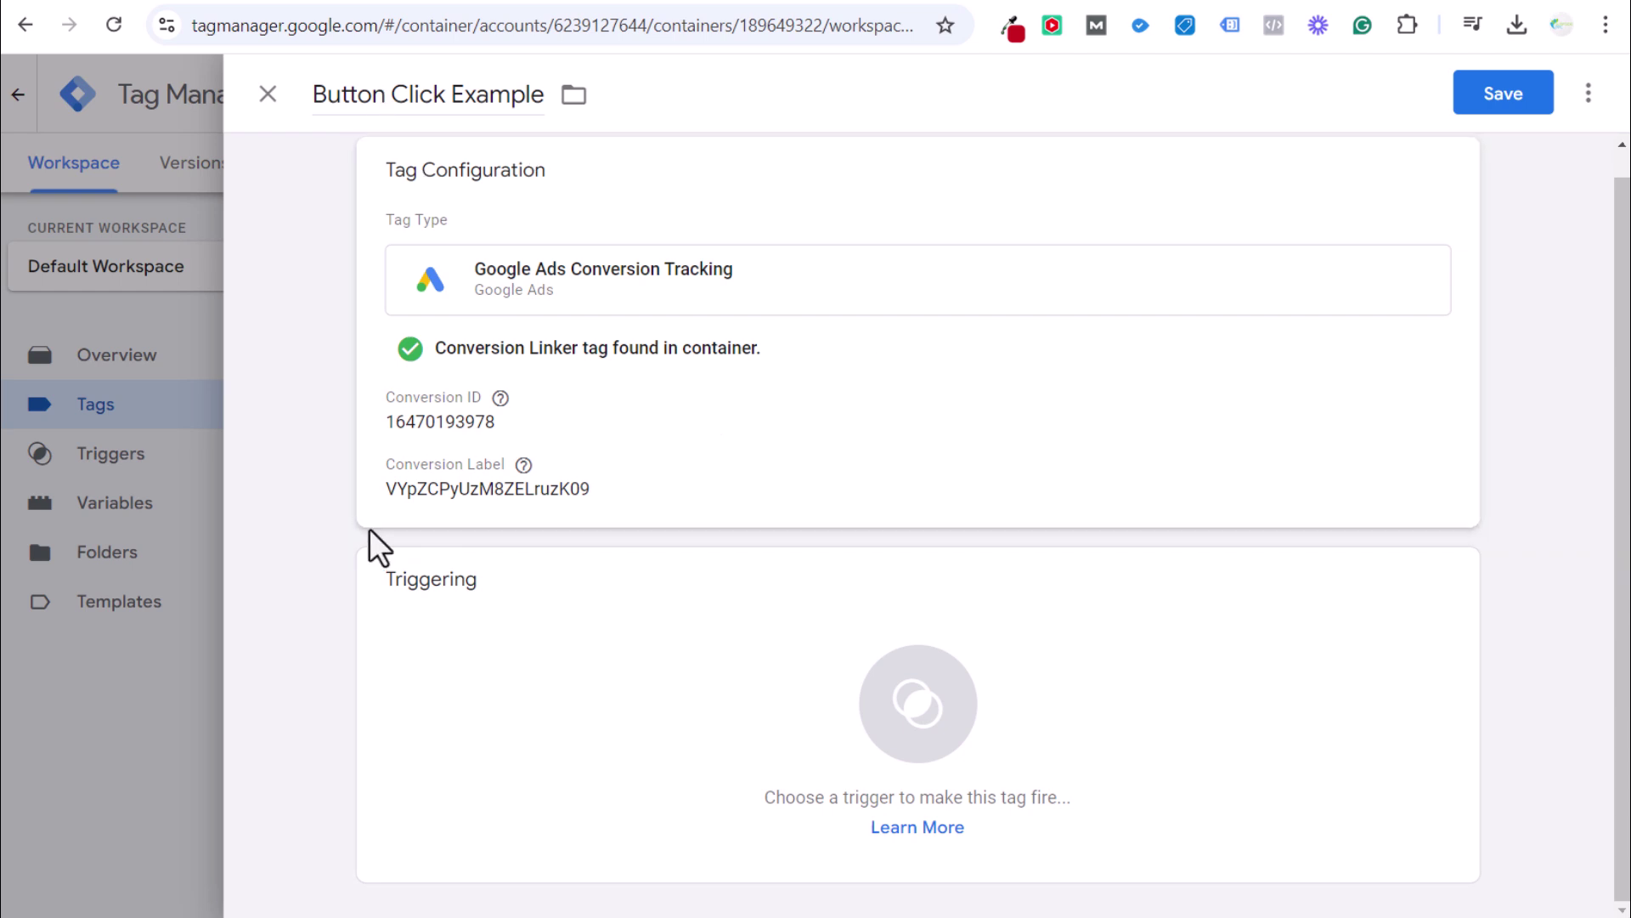
Start a new trigger for the Button Click Example tag using the Click - All Elements trigger type.
{"action": "left_click", "coordinate": [624, 736]}
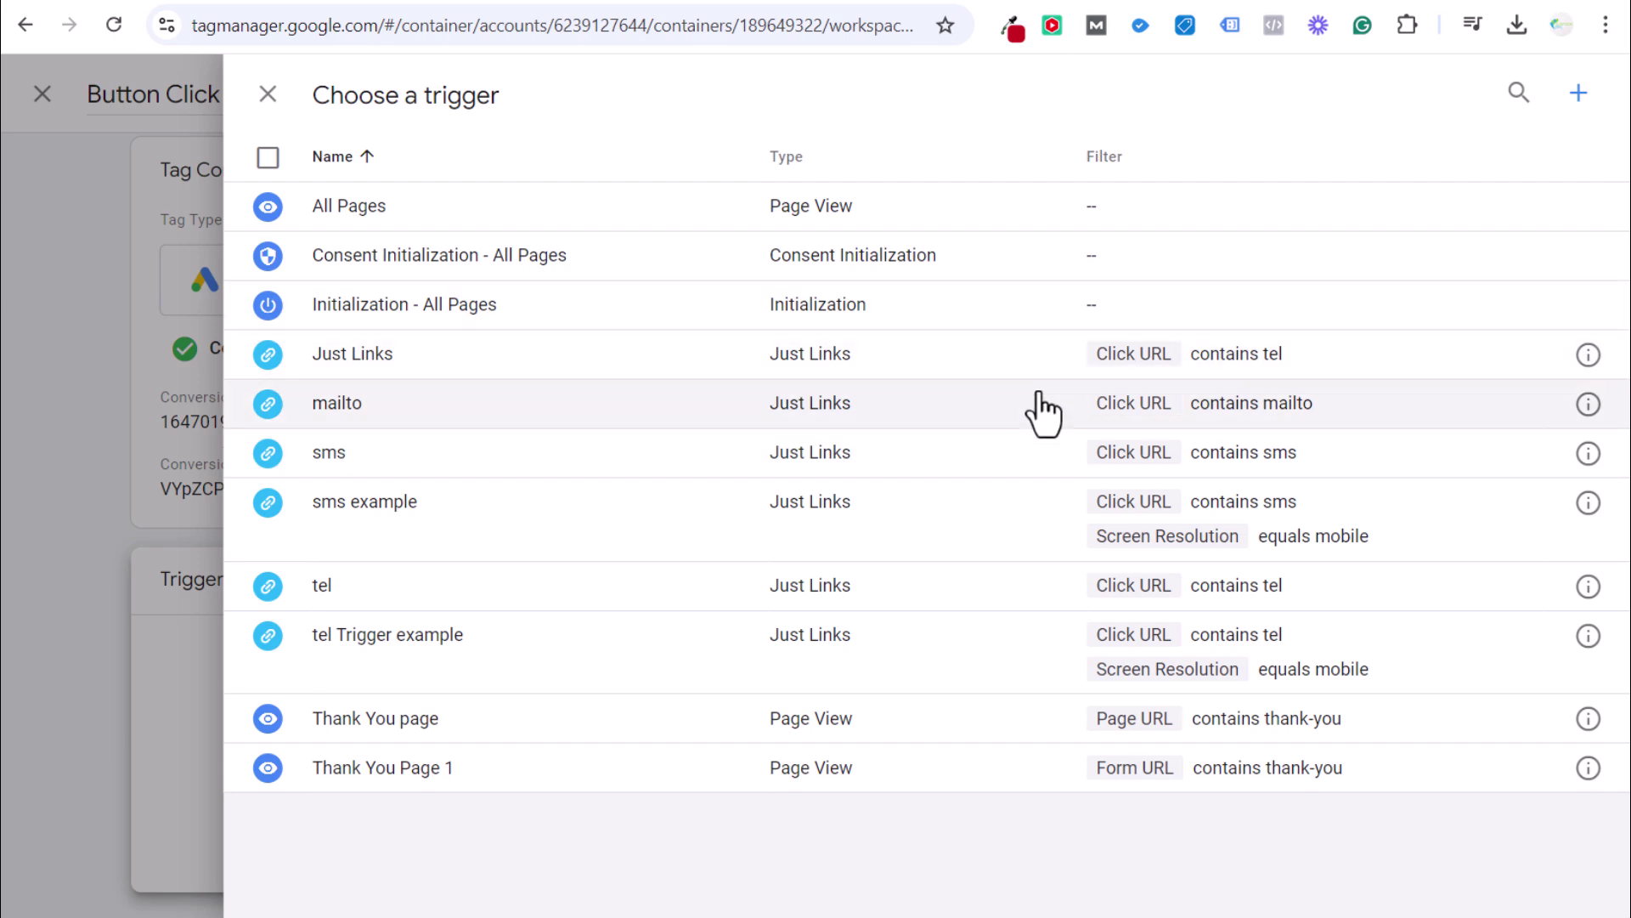
{"action": "left_click", "coordinate": [267, 94]}
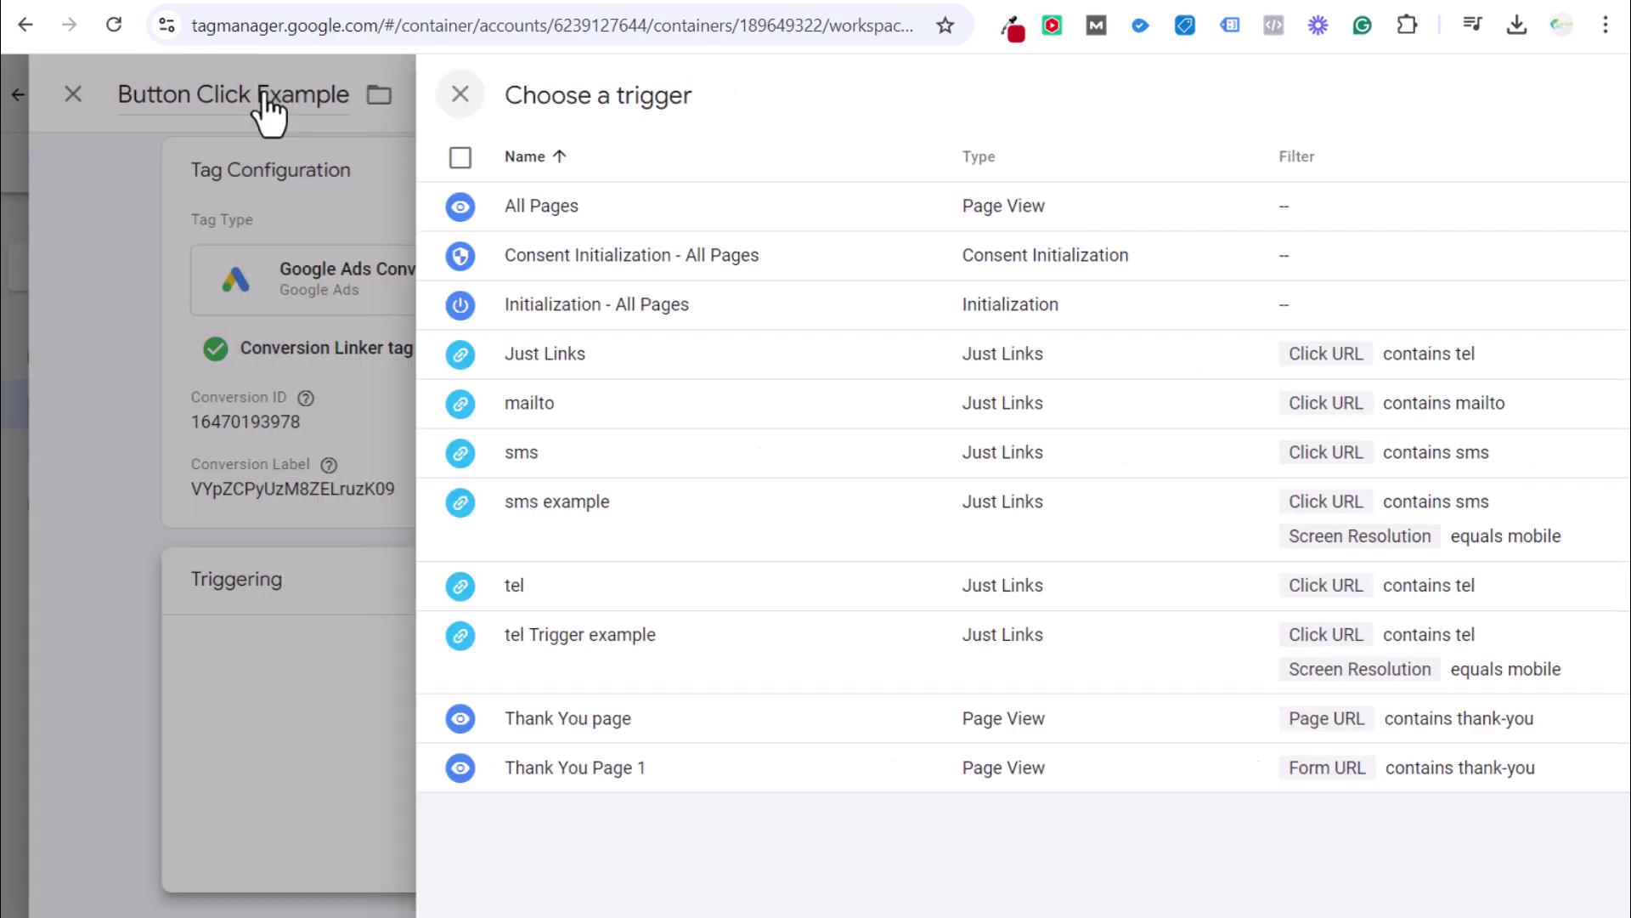
{"action": "left_click", "coordinate": [665, 729]}
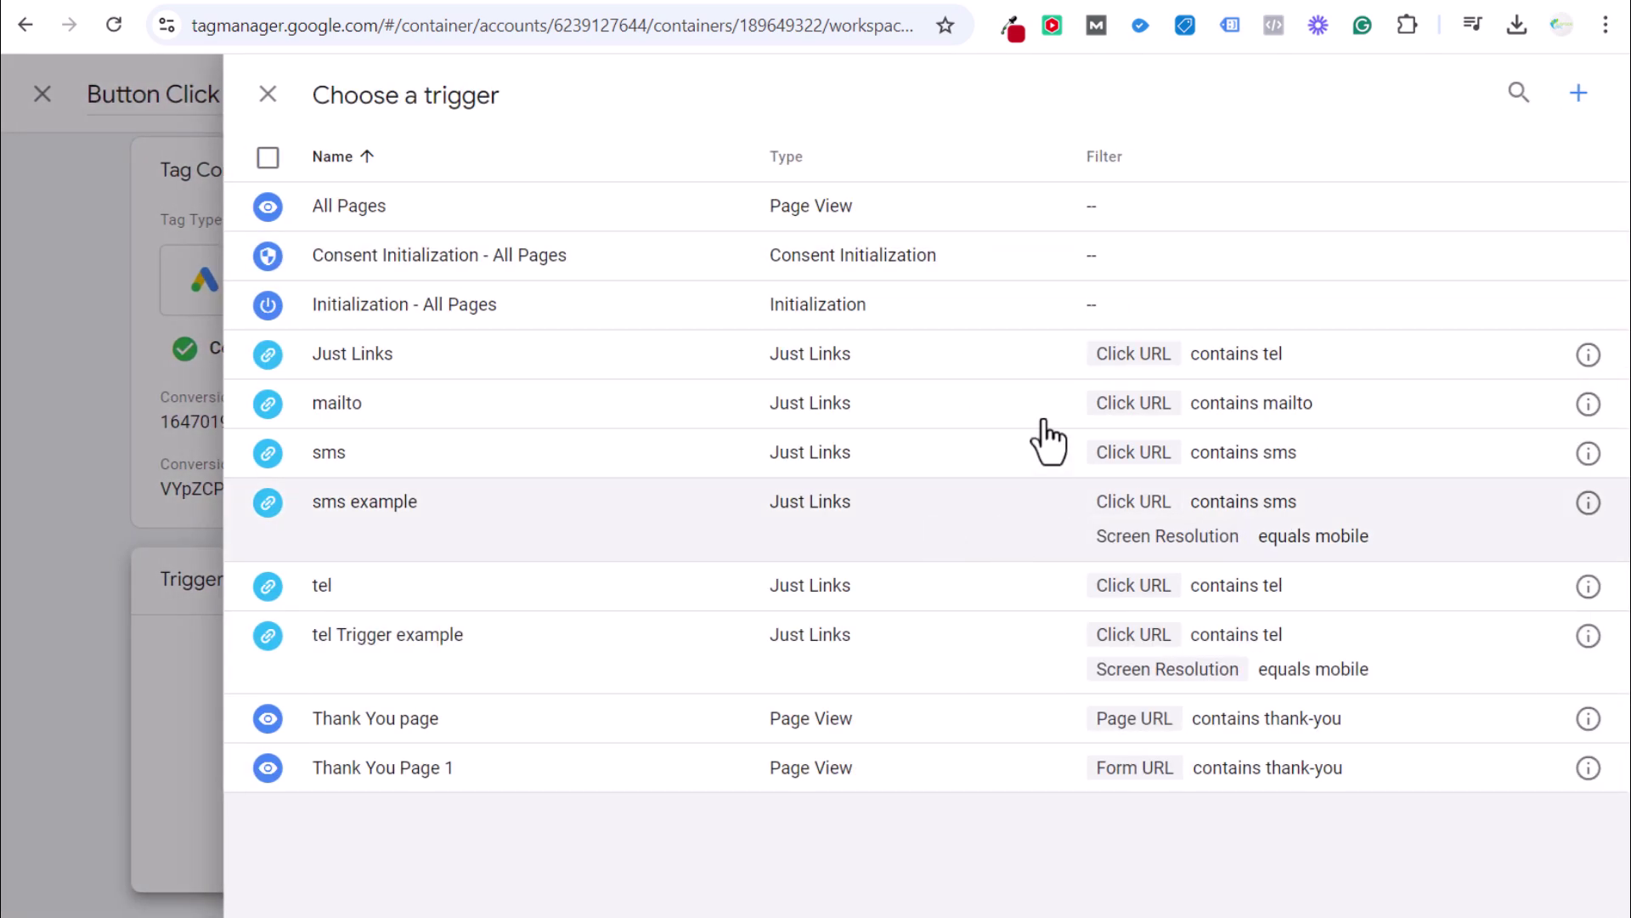
{"action": "left_click", "coordinate": [1577, 98]}
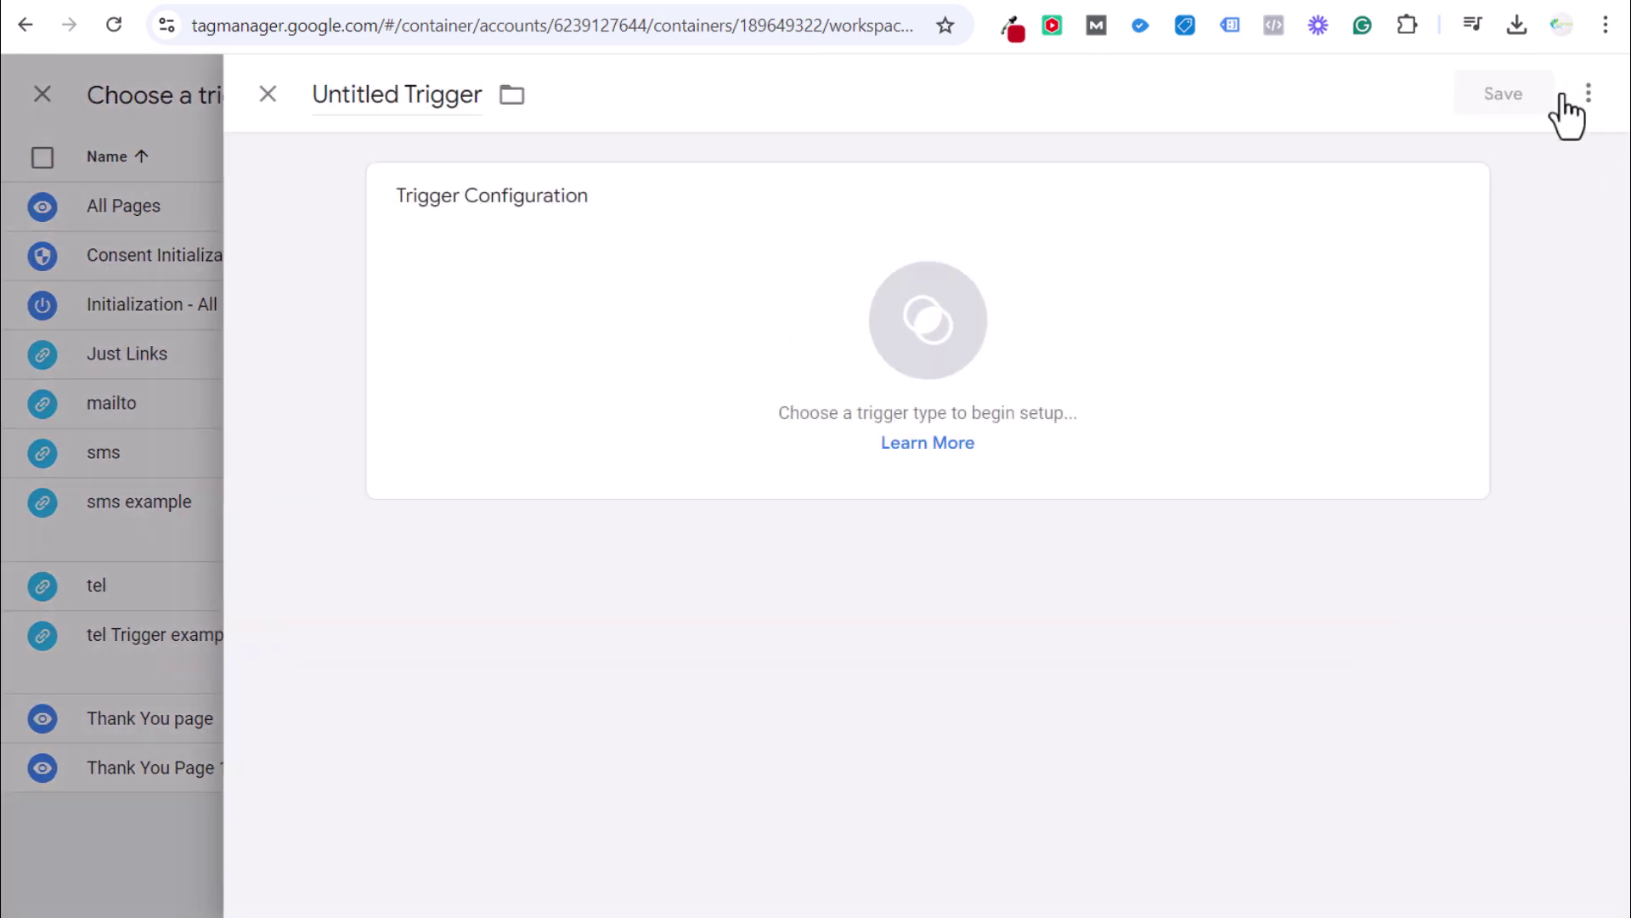
{"action": "left_click", "coordinate": [928, 319]}
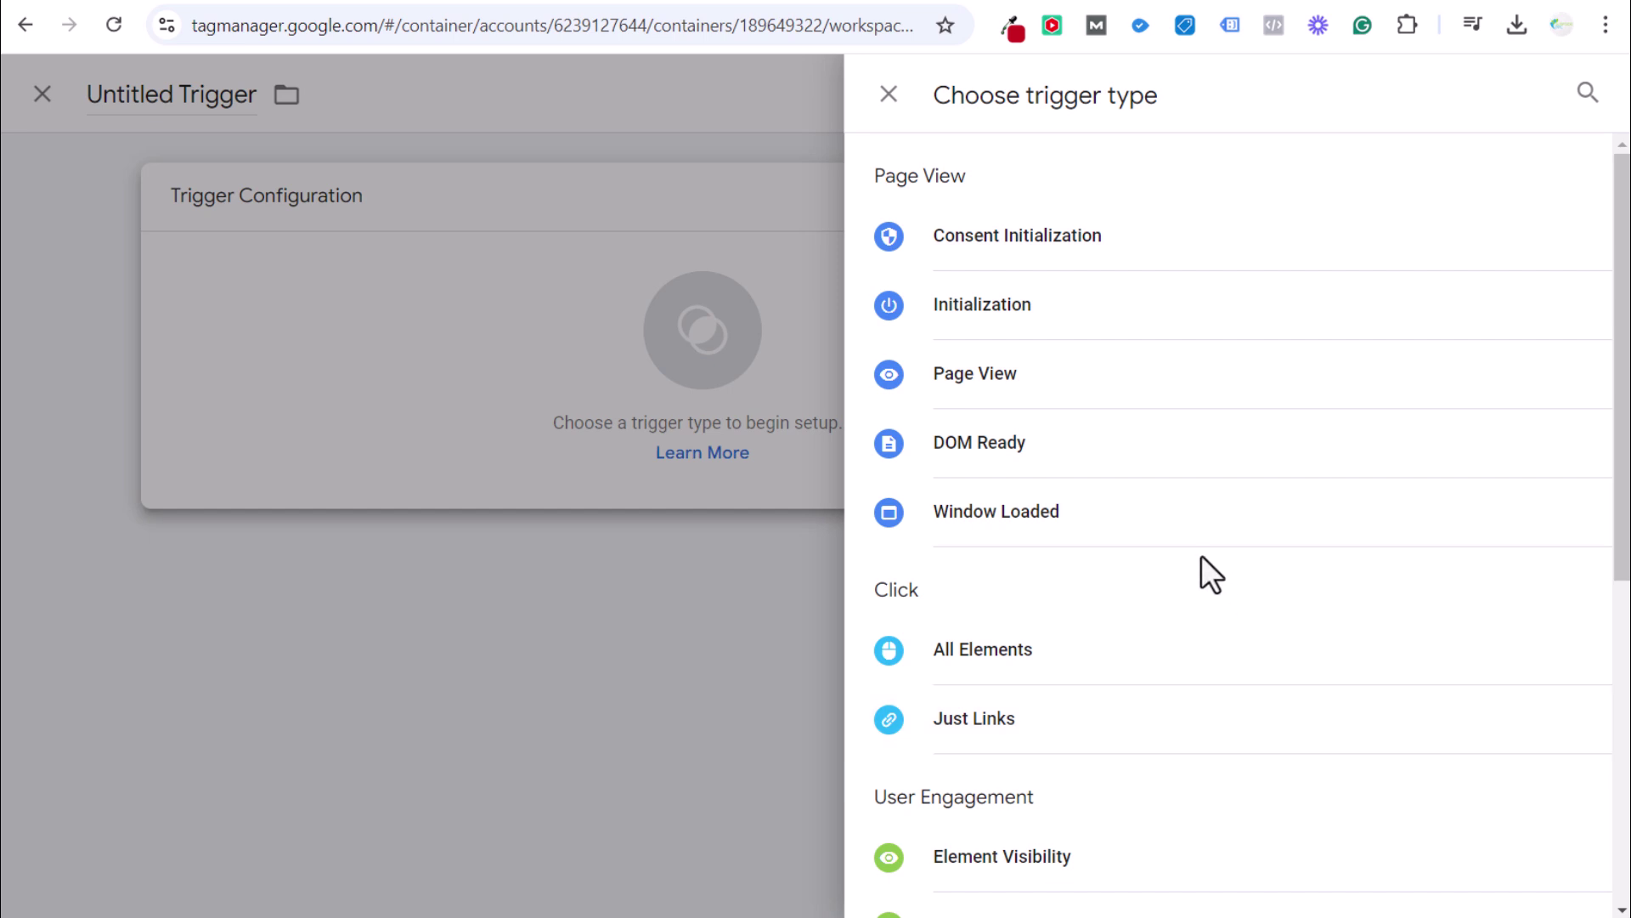
{"action": "scroll", "coordinate": [1104, 587], "scroll_direction": "down", "scroll_amount": 2}
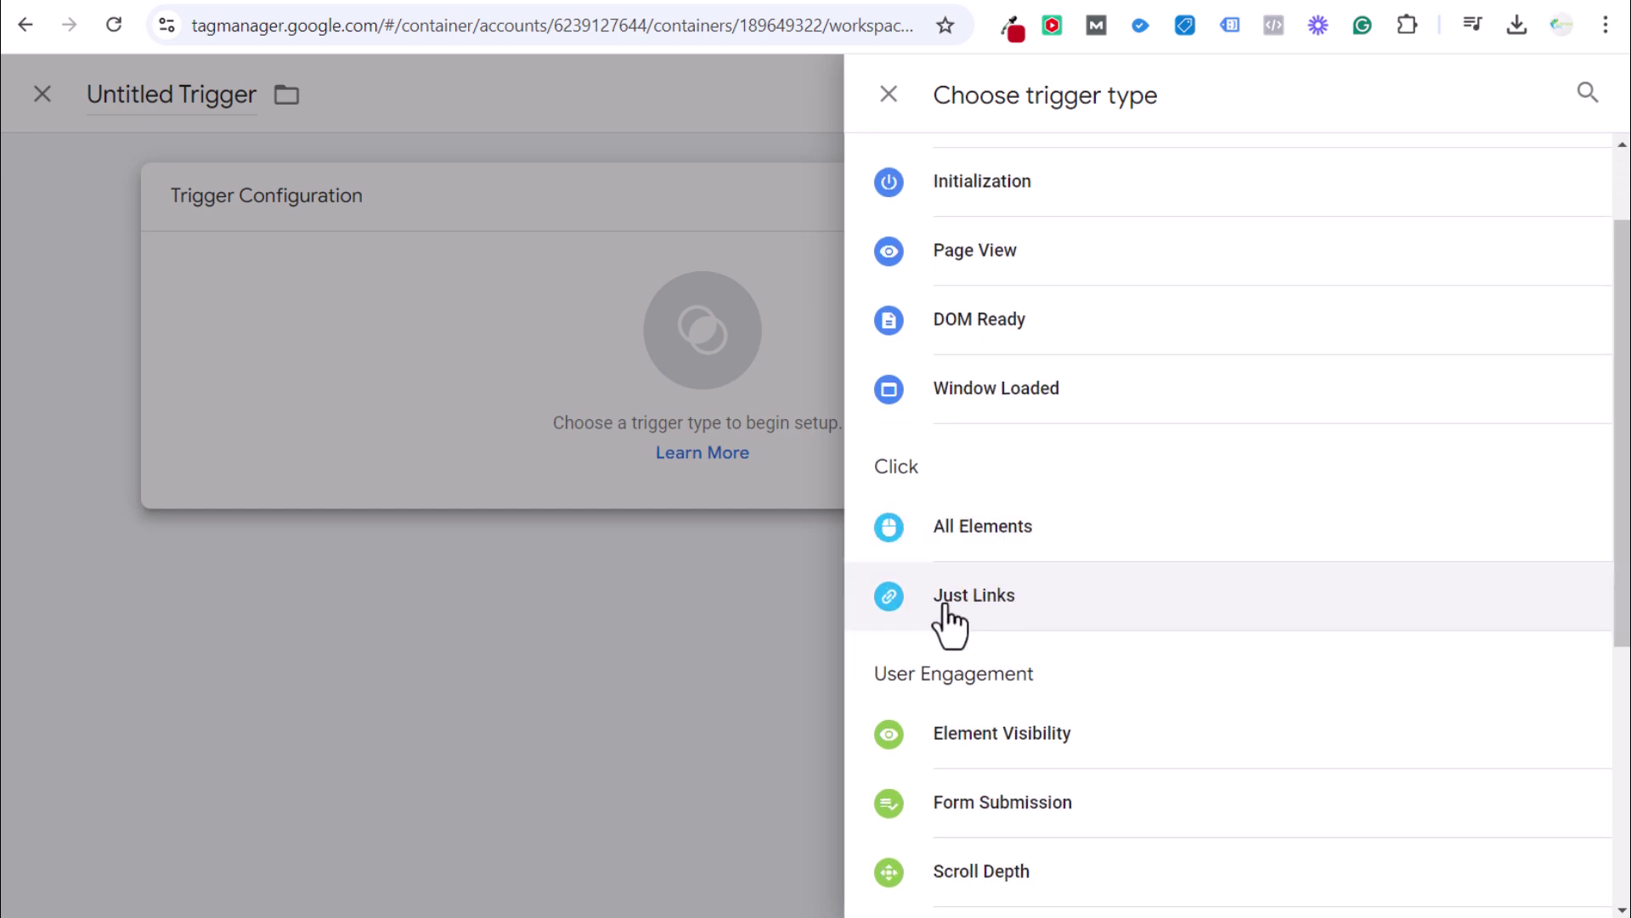
{"action": "left_click", "coordinate": [1009, 538]}
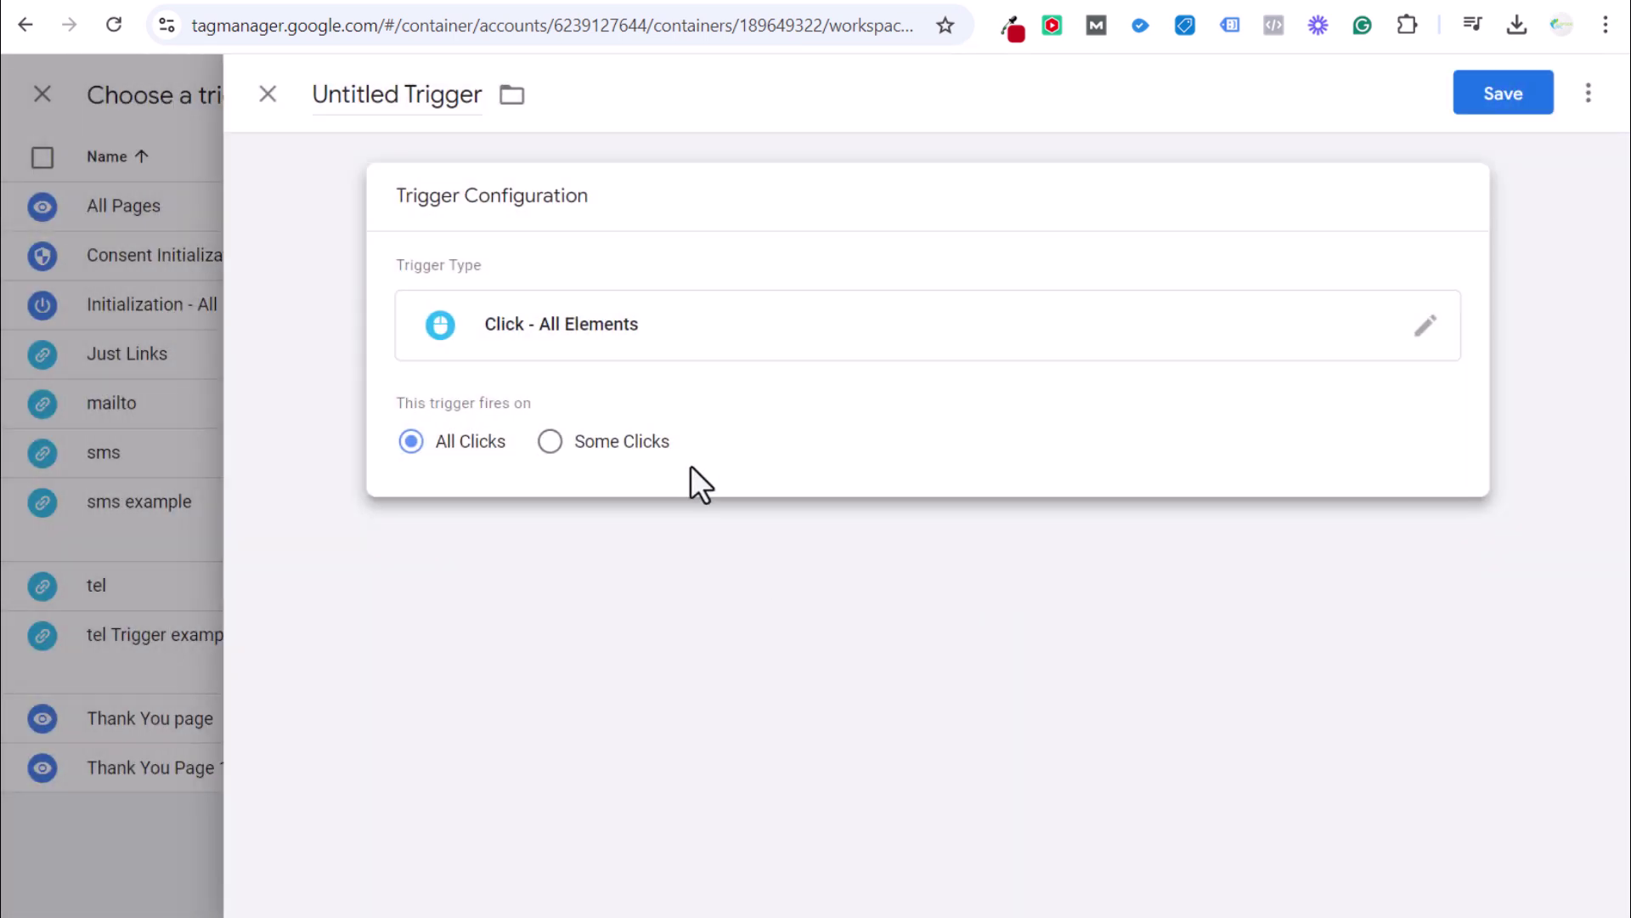
{"action": "left_click", "coordinate": [644, 448]}
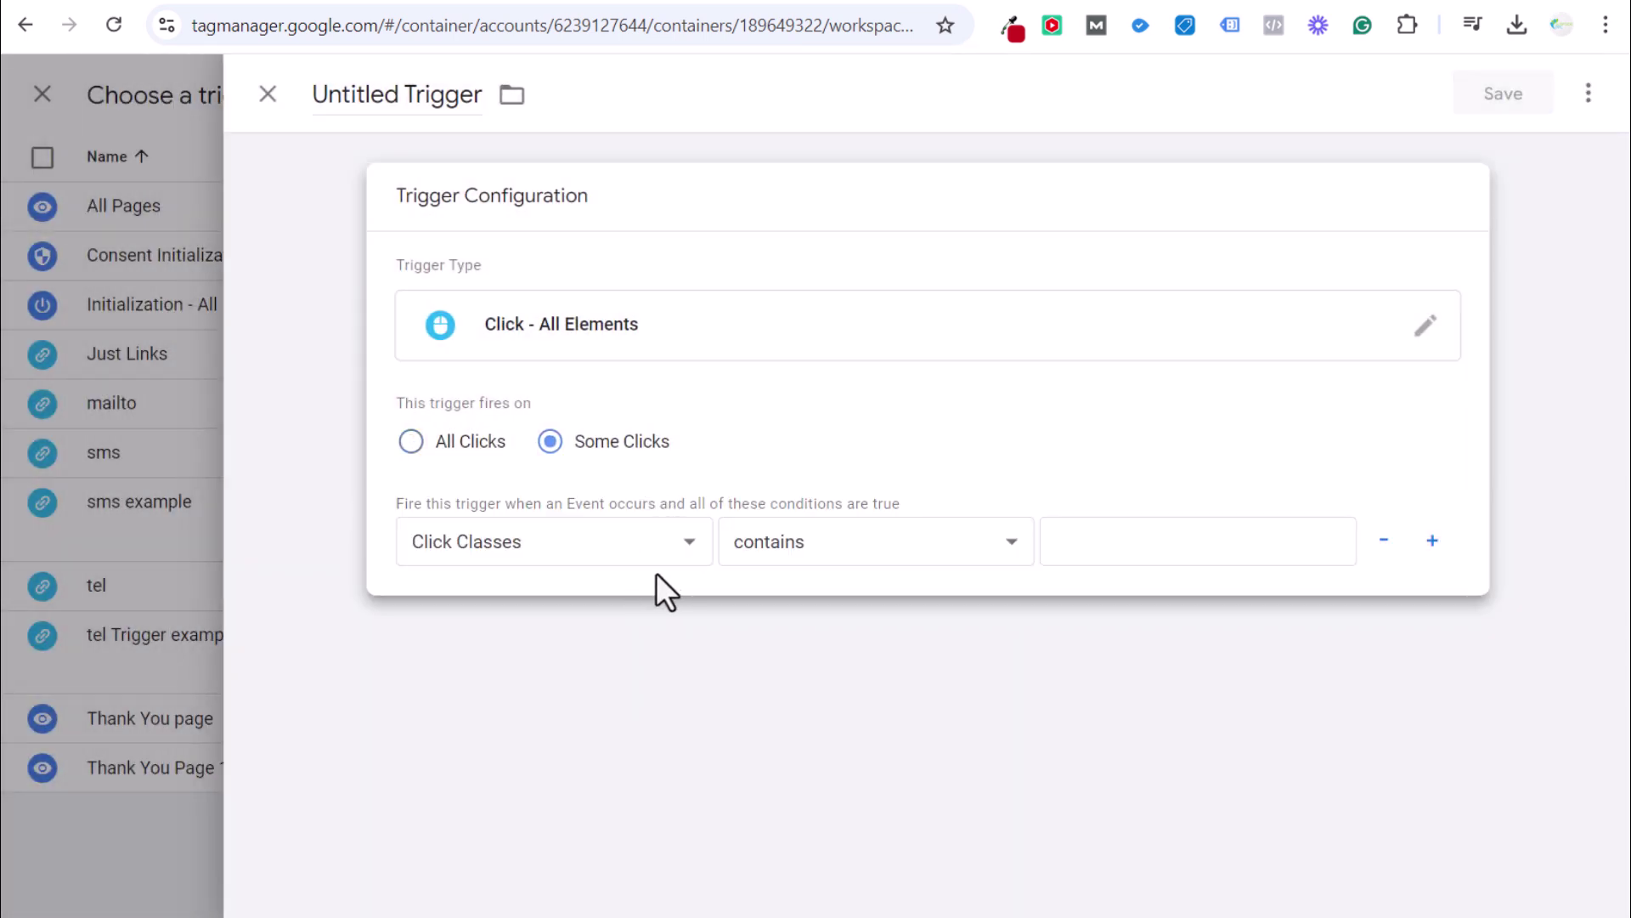
{"action": "left_click", "coordinate": [269, 95]}
{"action": "left_click", "coordinate": [998, 393]}
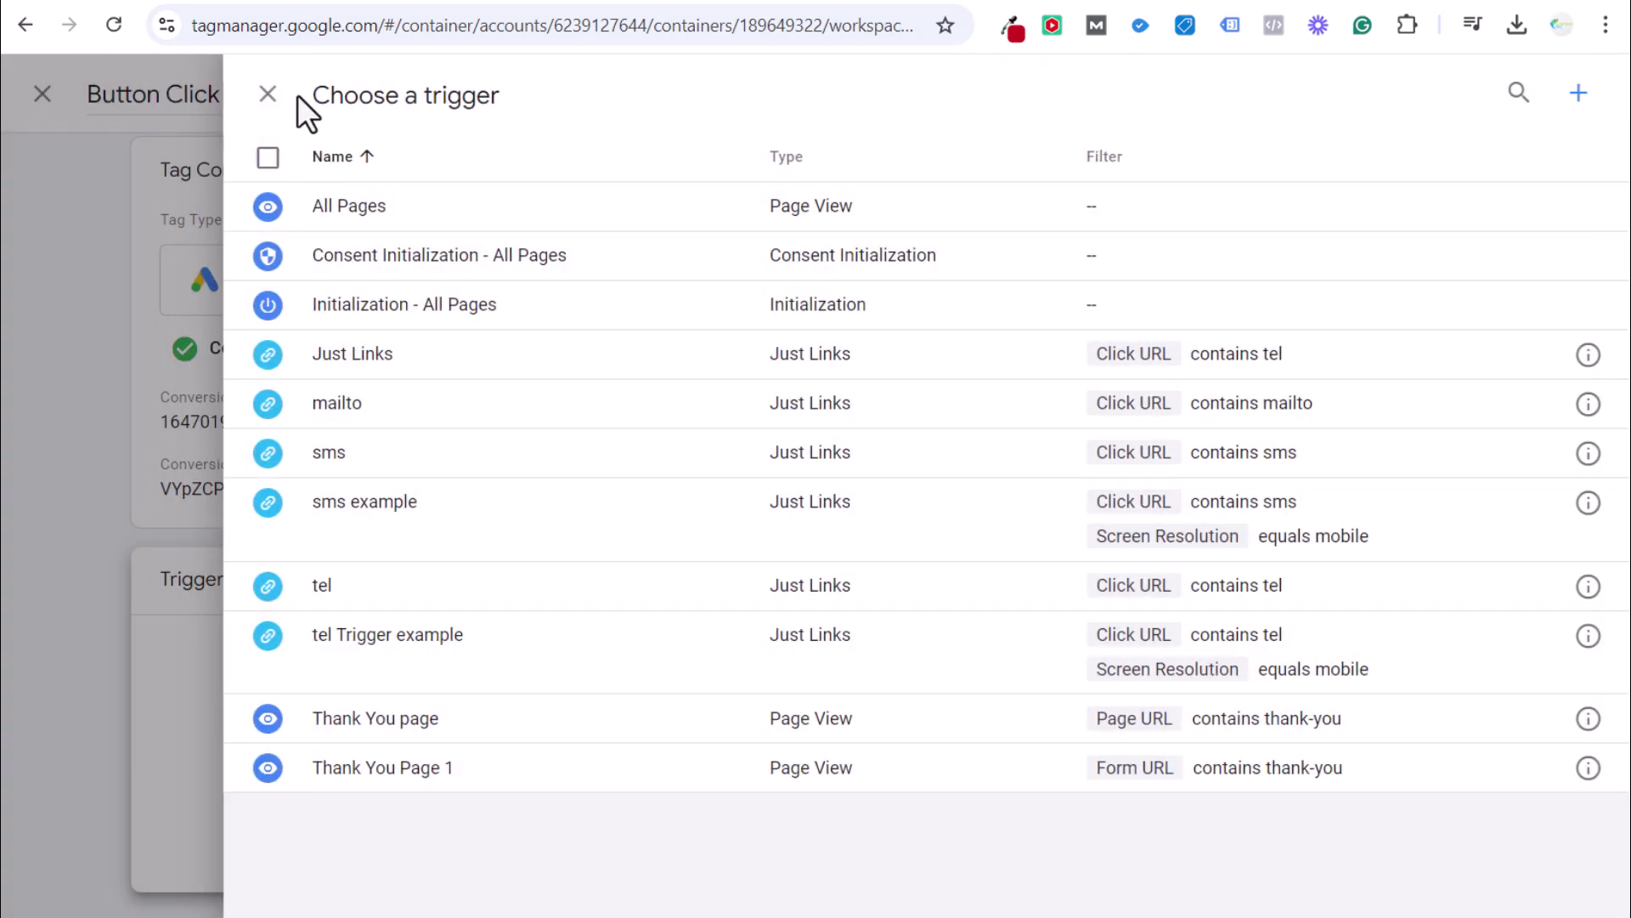
{"action": "left_click", "coordinate": [266, 95]}
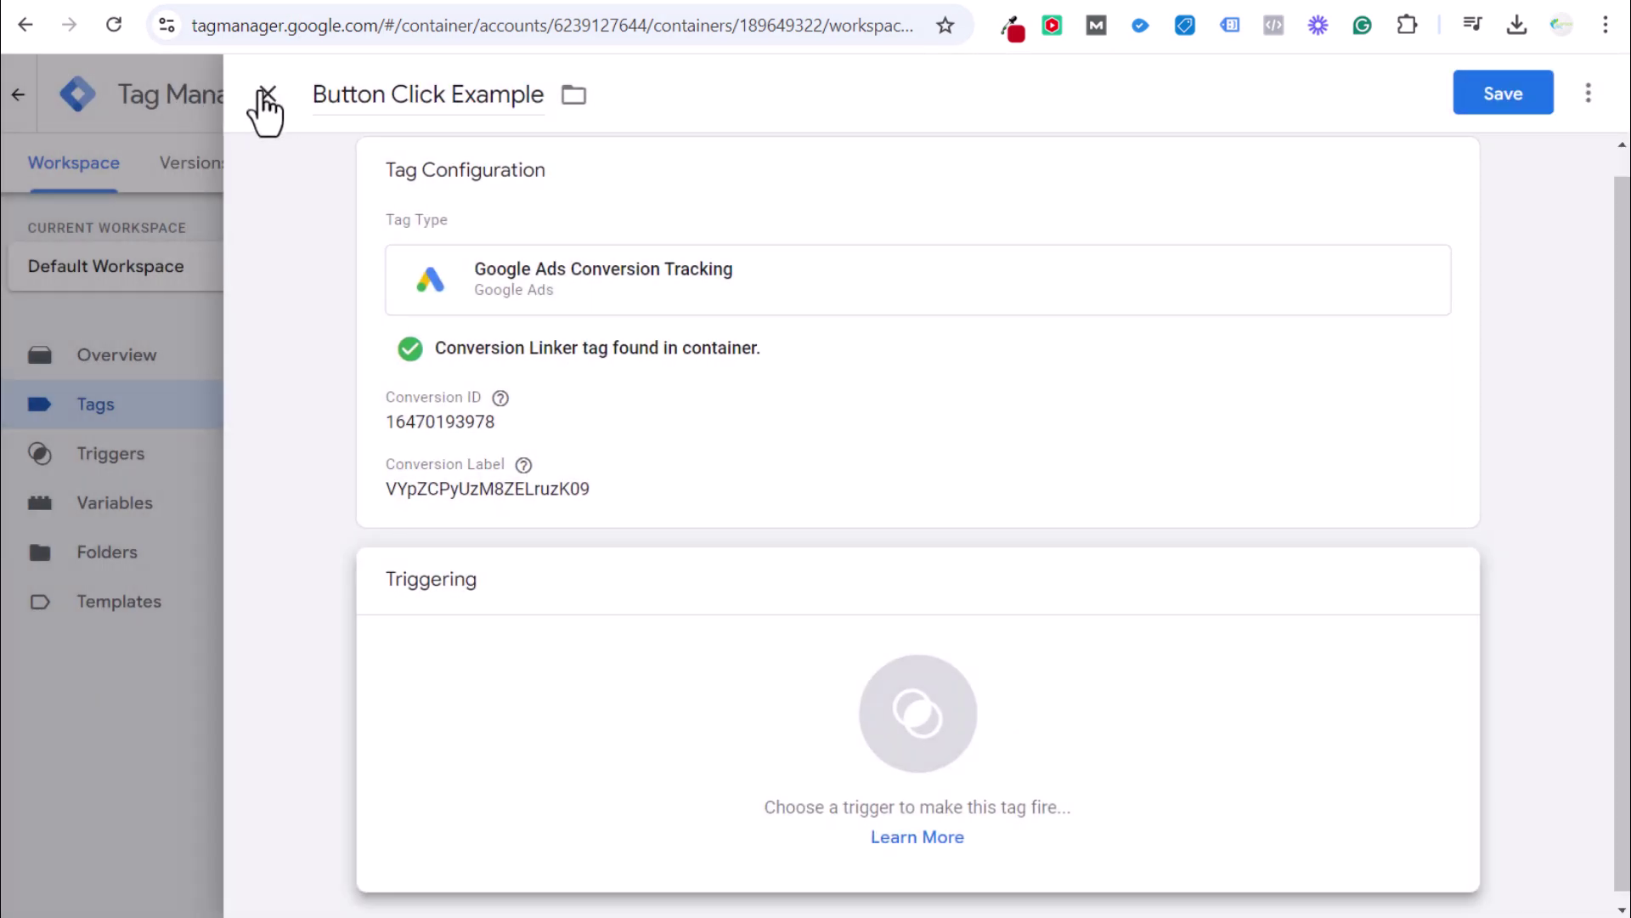
Assign the All Pages trigger to the Button Click Example tag and save the tag.
{"action": "left_click", "coordinate": [690, 697]}
{"action": "left_click", "coordinate": [561, 208]}
{"action": "left_click", "coordinate": [1509, 102]}
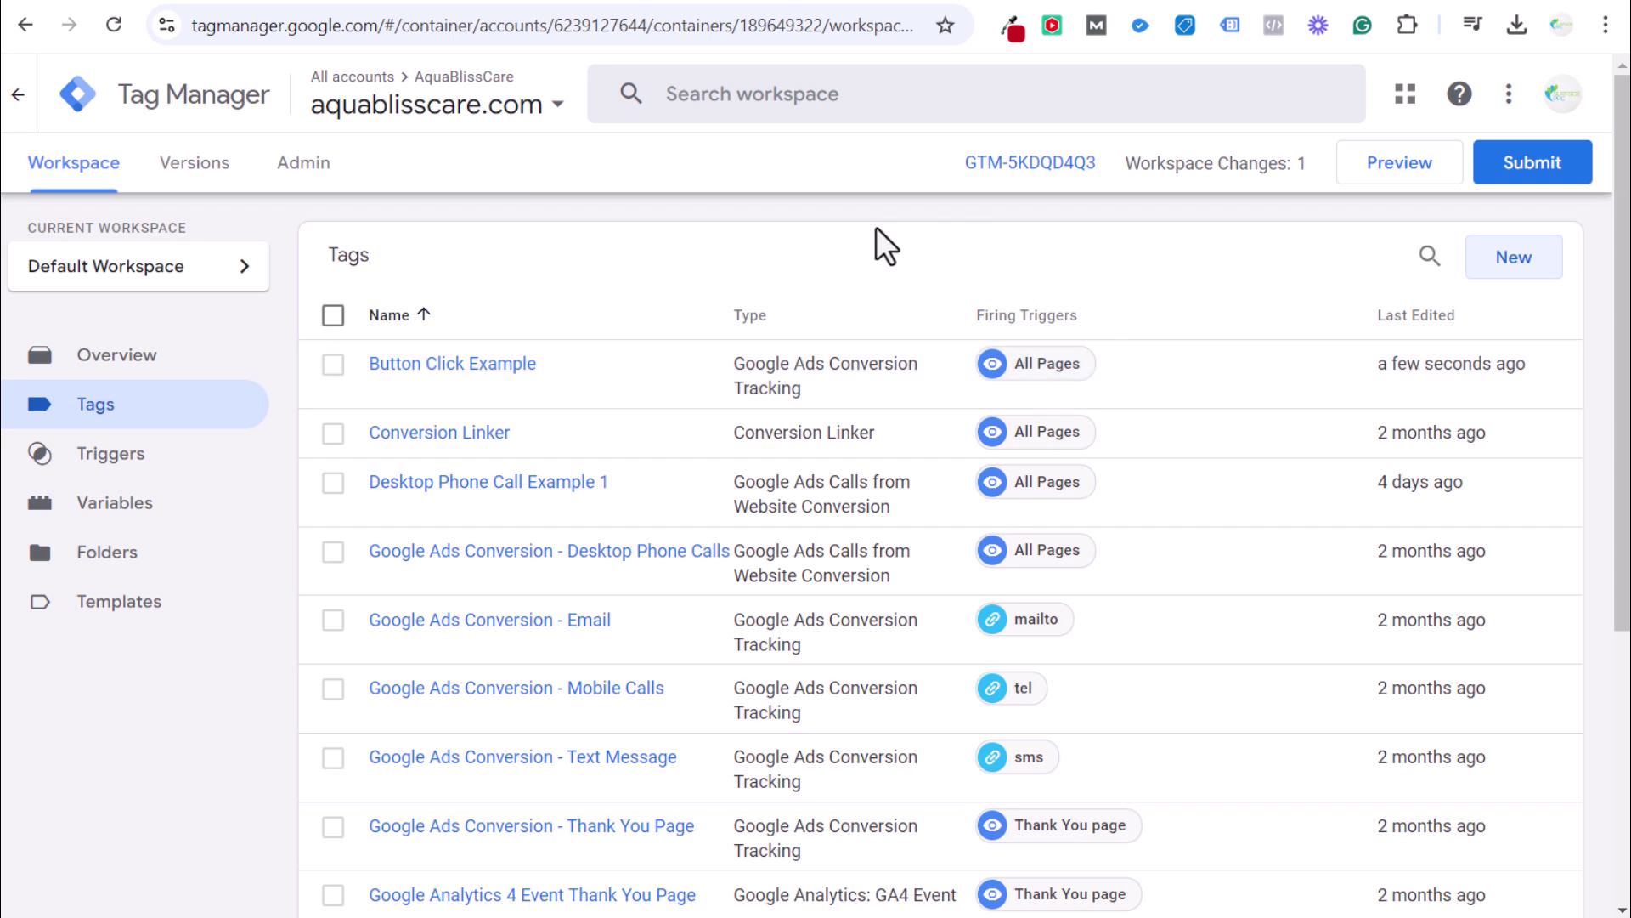
Copy the pool liner replacement page's URL from the website, leaving out the trailing #.
{"action": "left_click", "coordinate": [212, 364]}
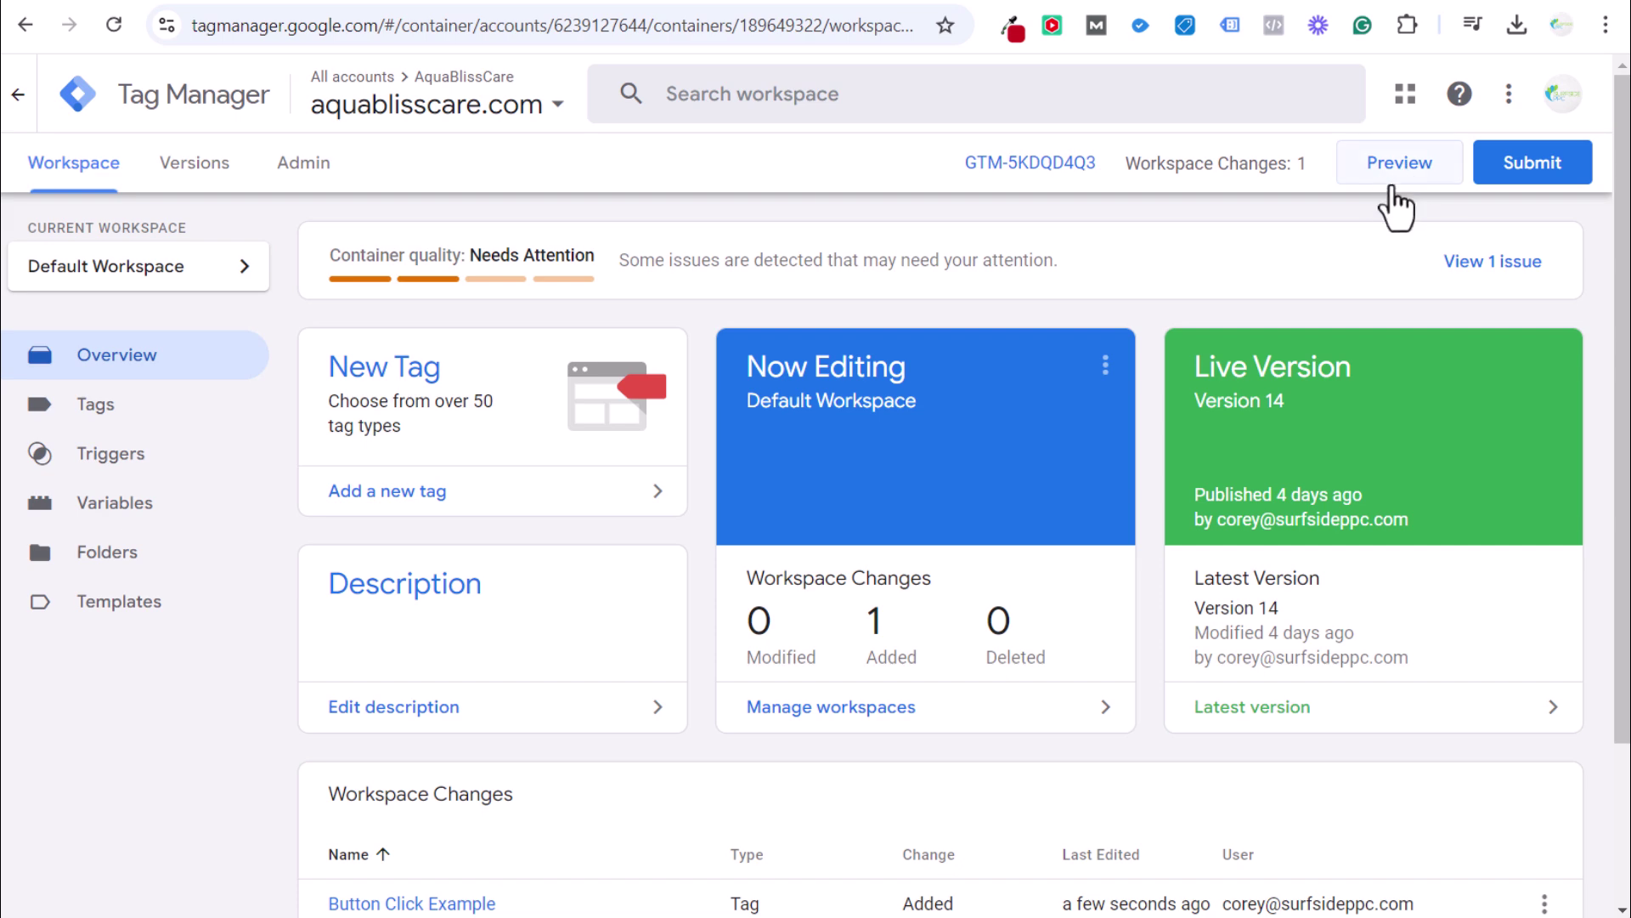
{"action": "left_click", "coordinate": [216, 7]}
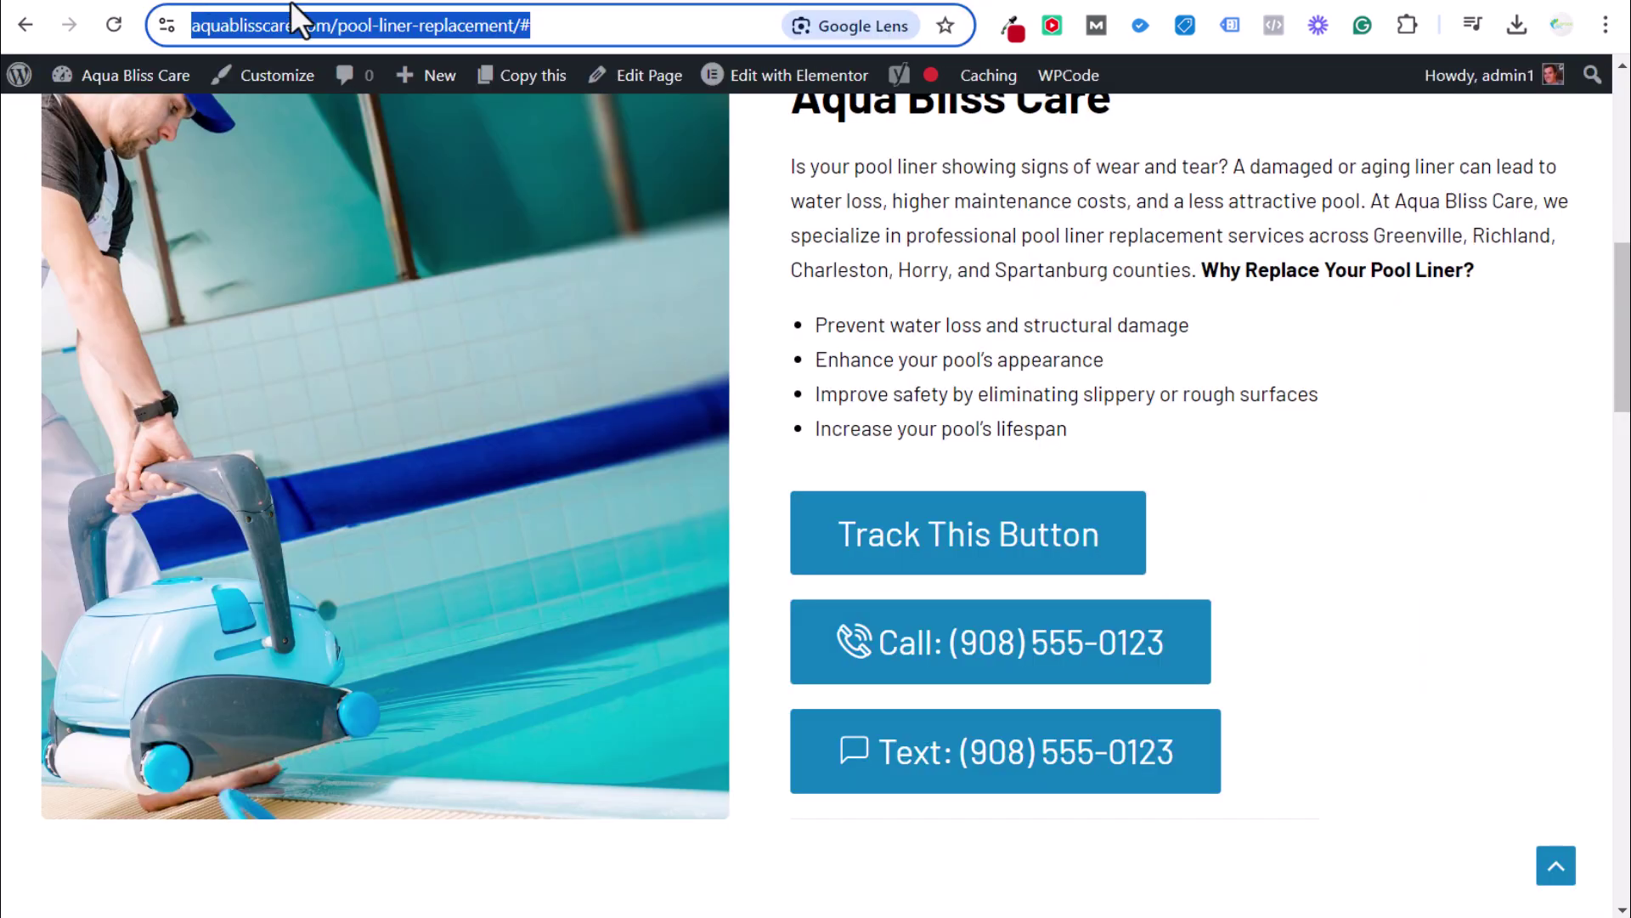
{"action": "double_click", "coordinate": [573, 26]}
{"action": "left_click", "coordinate": [514, 26]}
{"action": "left_click_drag", "start_coordinate": [574, 25], "coordinate": [146, 26]}
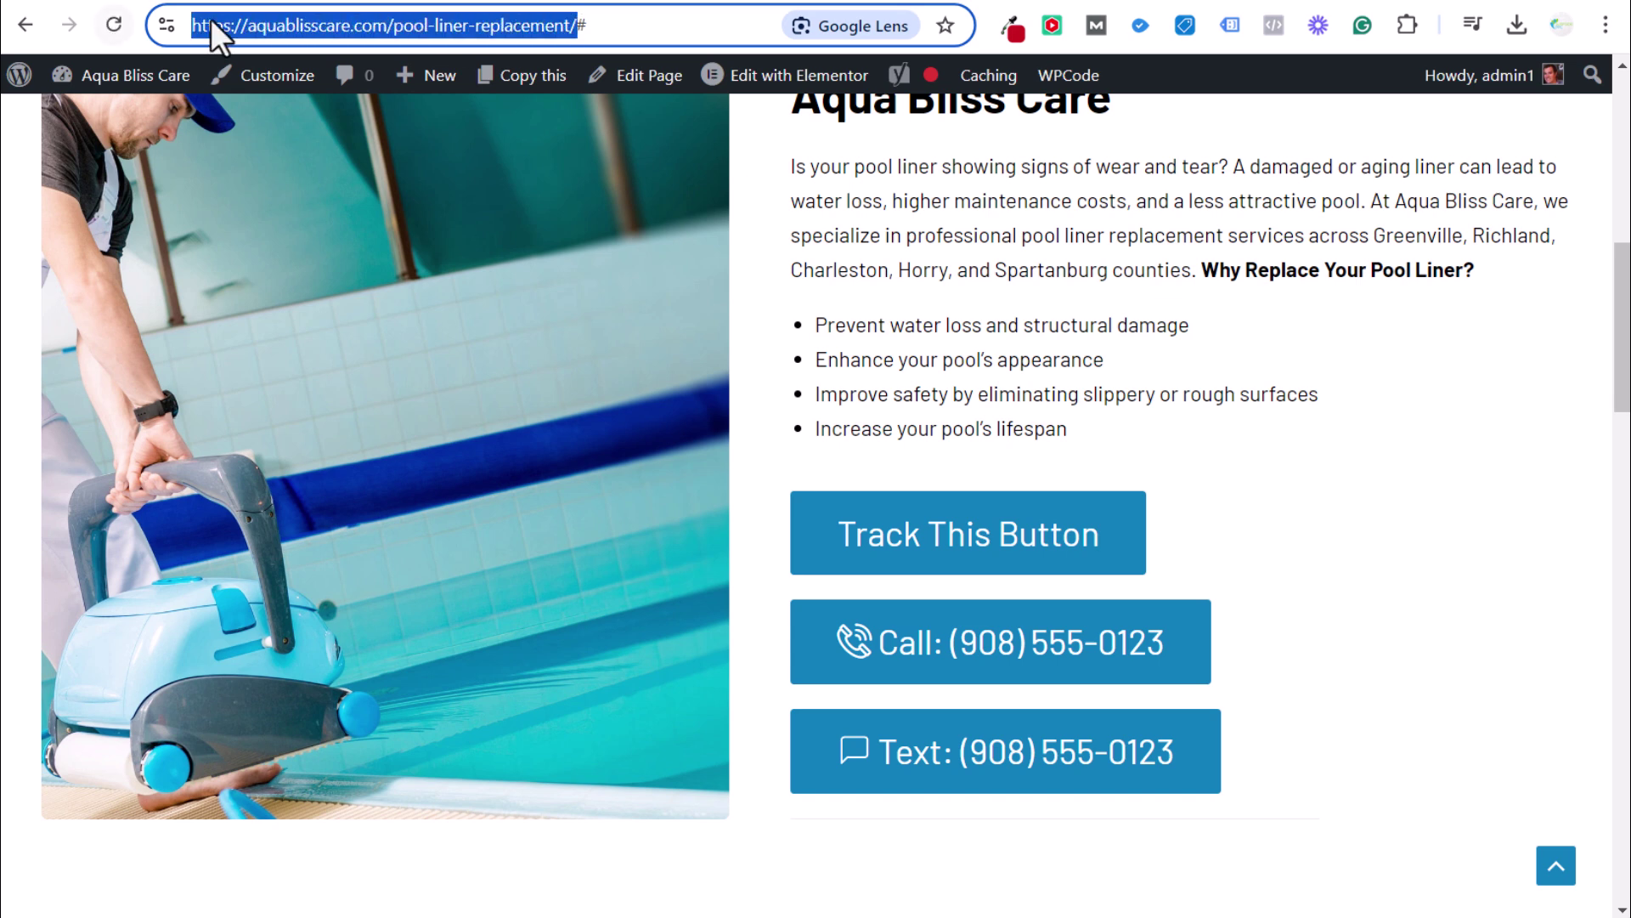
{"action": "left_click", "coordinate": [270, 3]}
{"action": "left_click", "coordinate": [1396, 168]}
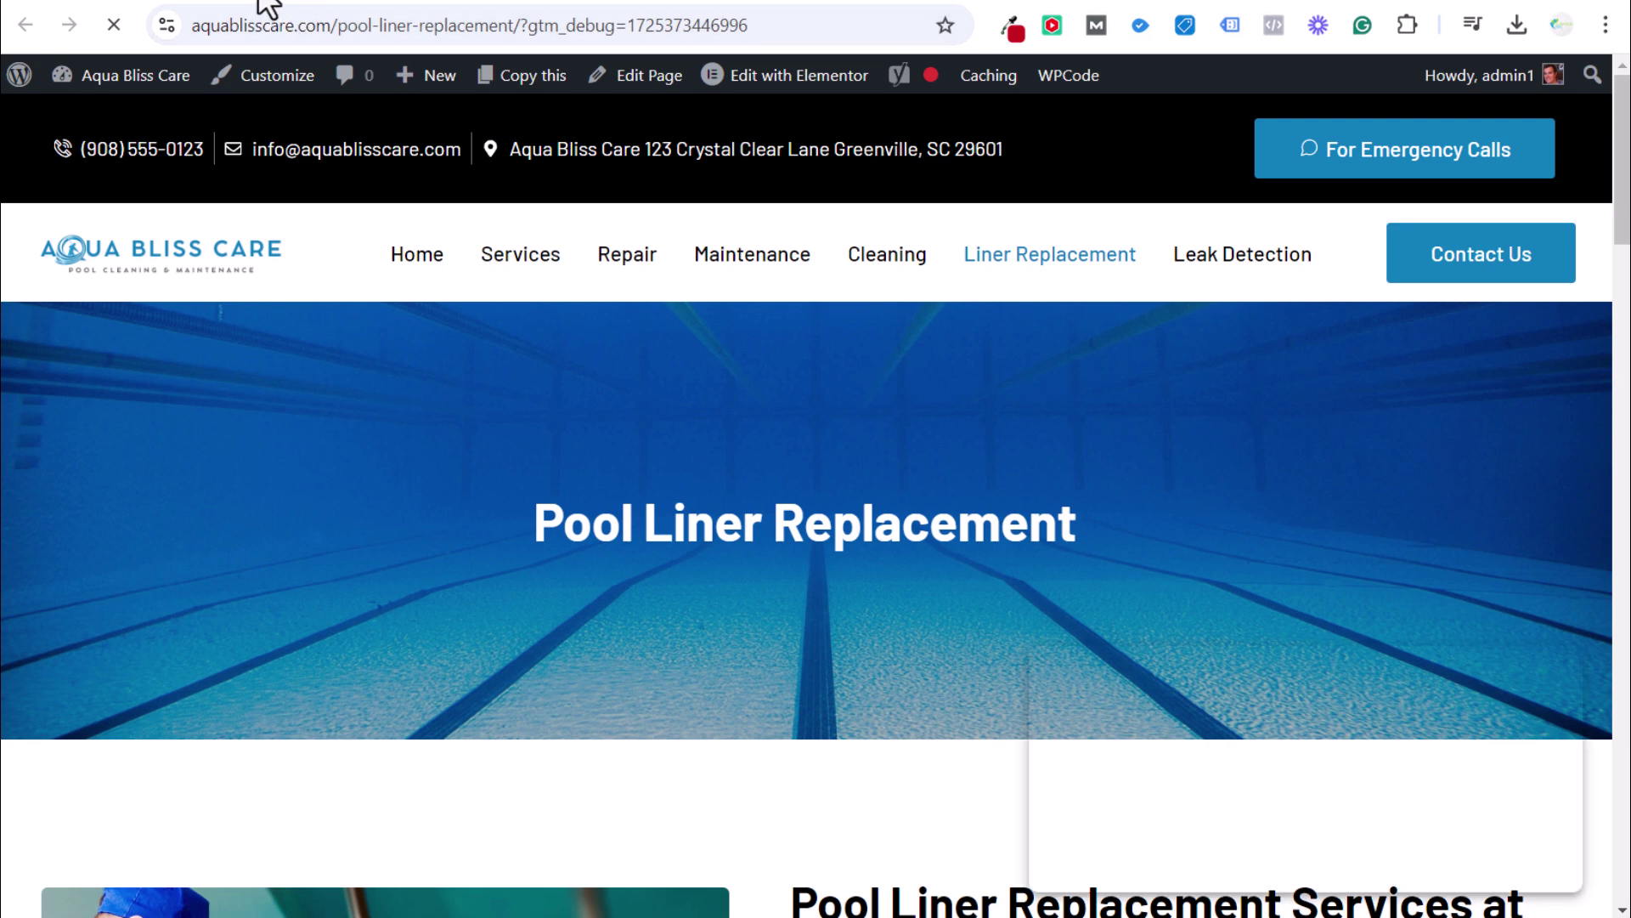
{"action": "left_click", "coordinate": [269, 5]}
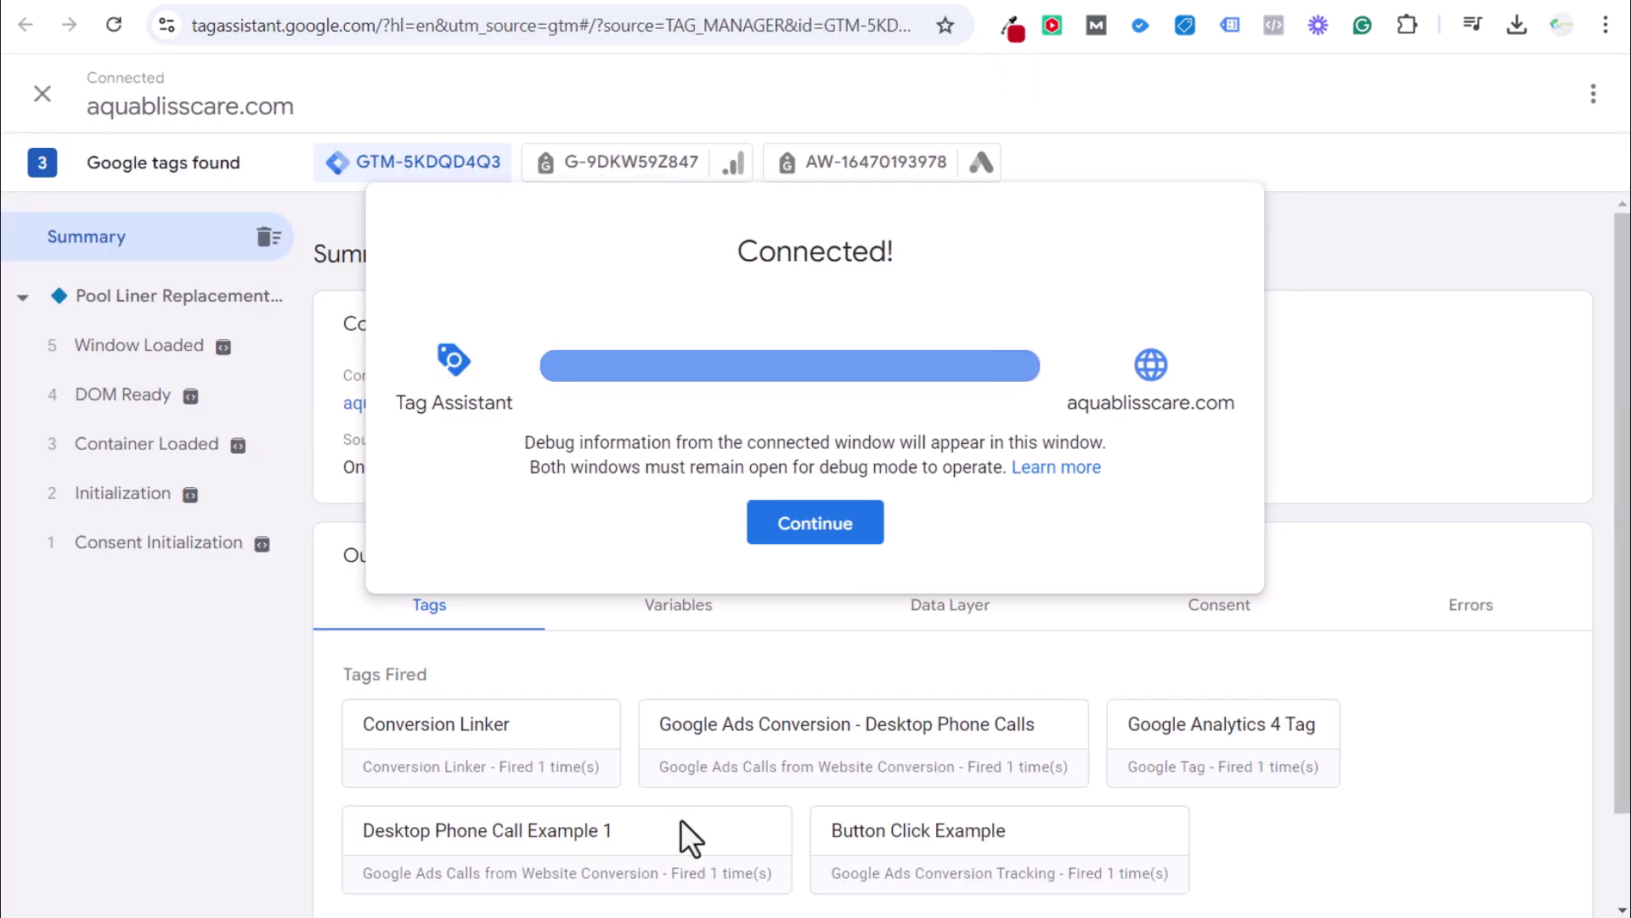
{"action": "left_click", "coordinate": [813, 540]}
{"action": "scroll", "coordinate": [939, 703], "scroll_direction": "down", "scroll_amount": 1}
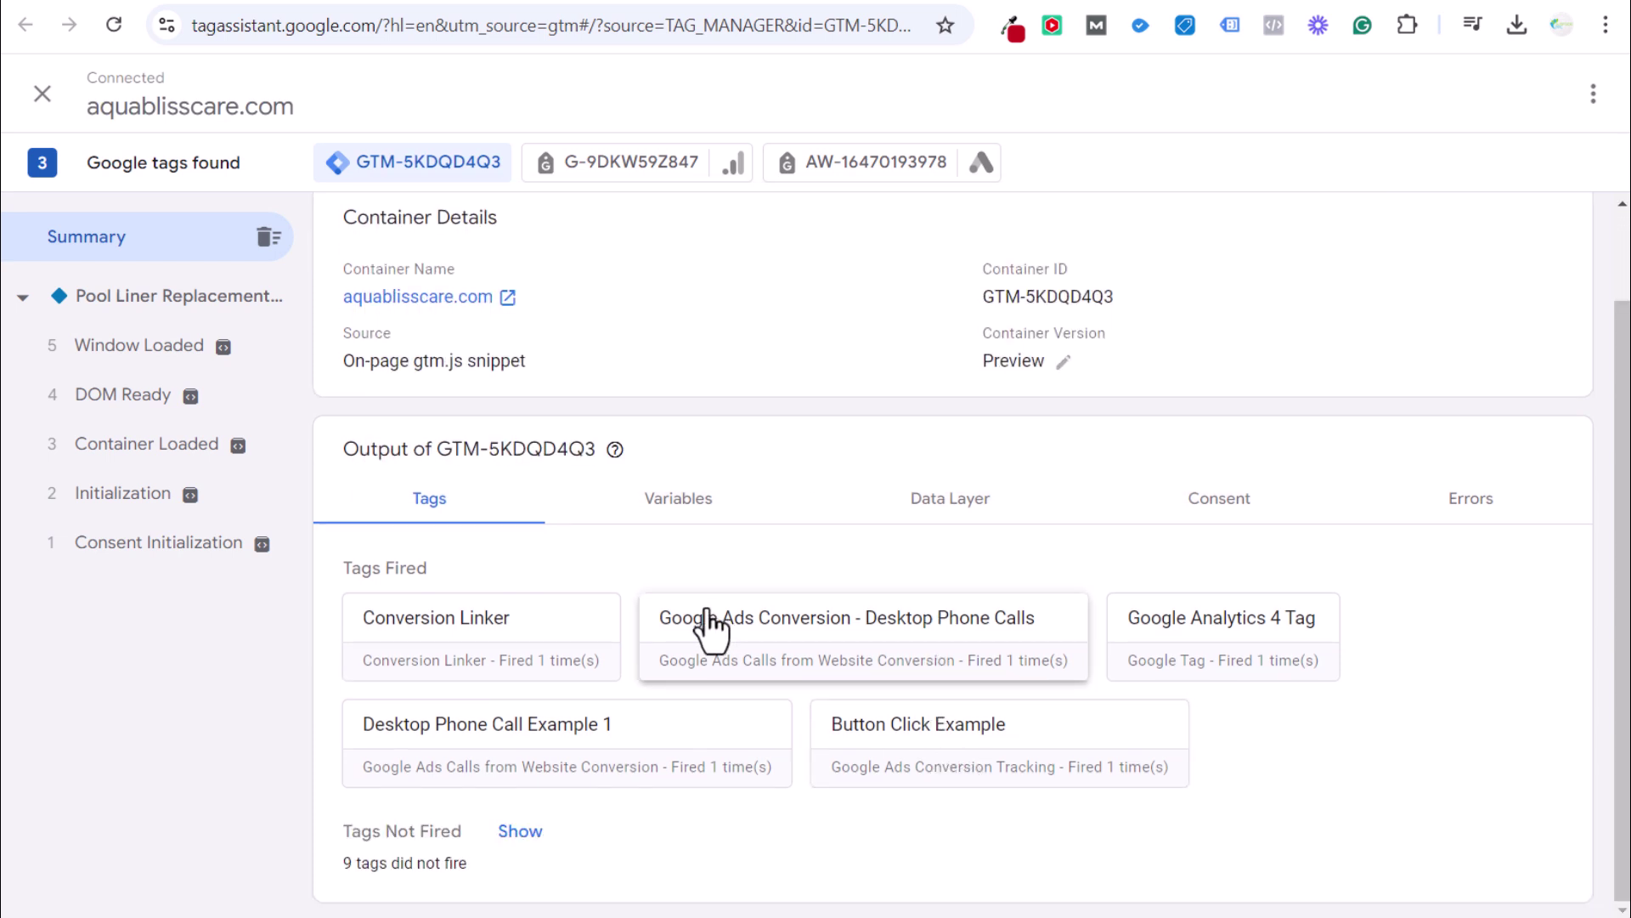
Test the Track This Button link on the connected page and open its Link Click event in Tag Assistant.
{"action": "left_click", "coordinate": [302, 3]}
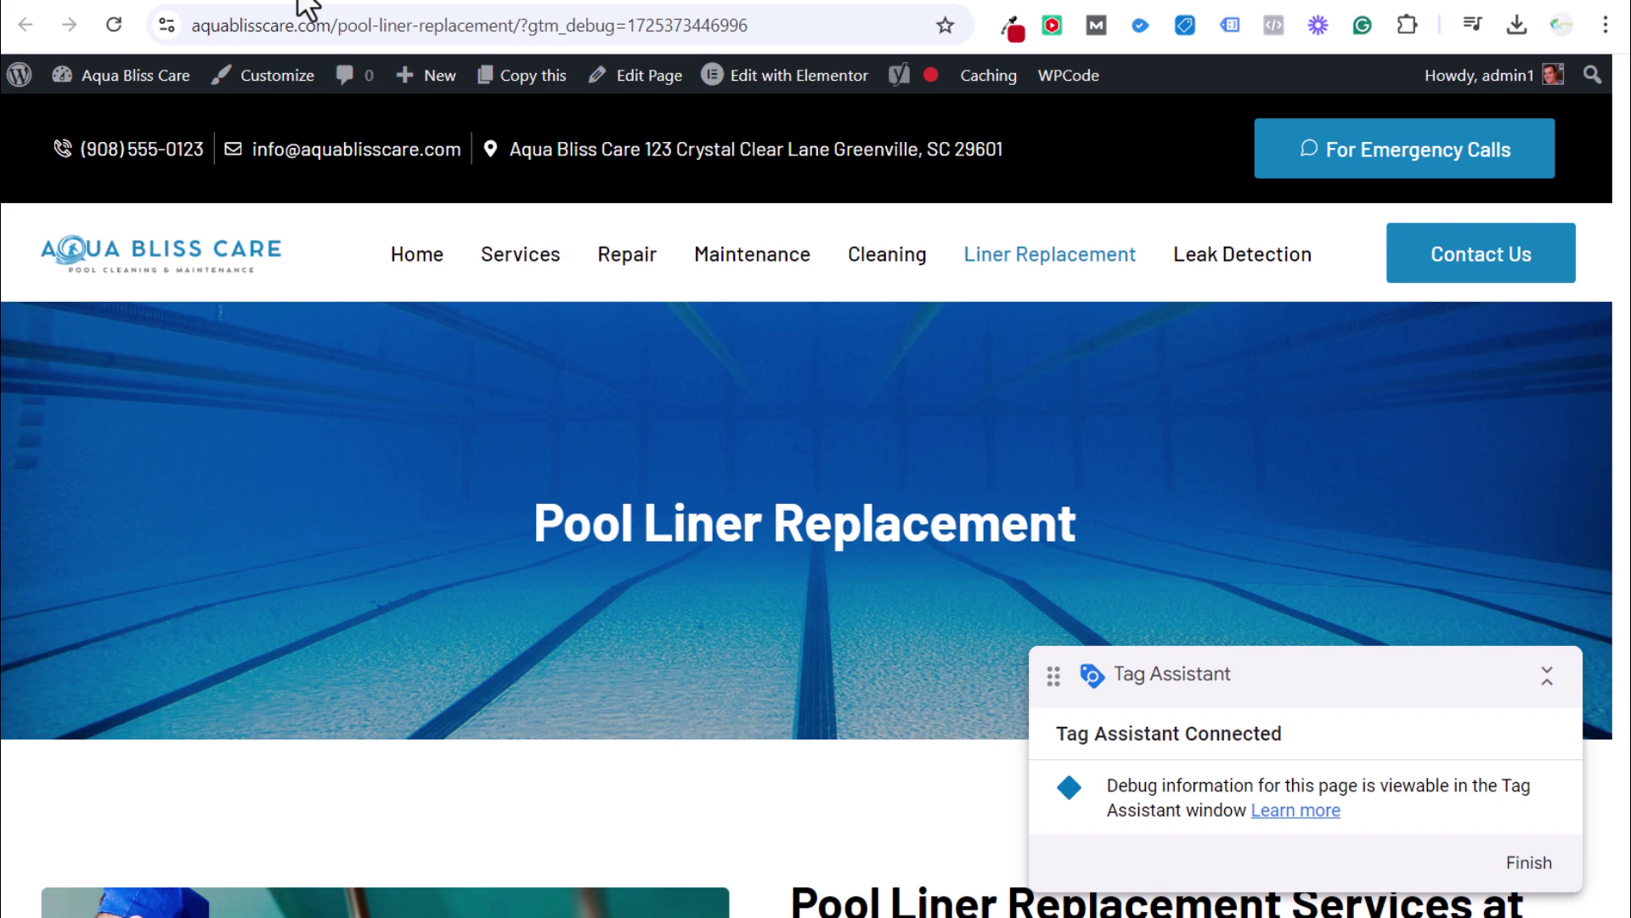
{"action": "scroll", "coordinate": [859, 558], "scroll_direction": "down", "scroll_amount": 10}
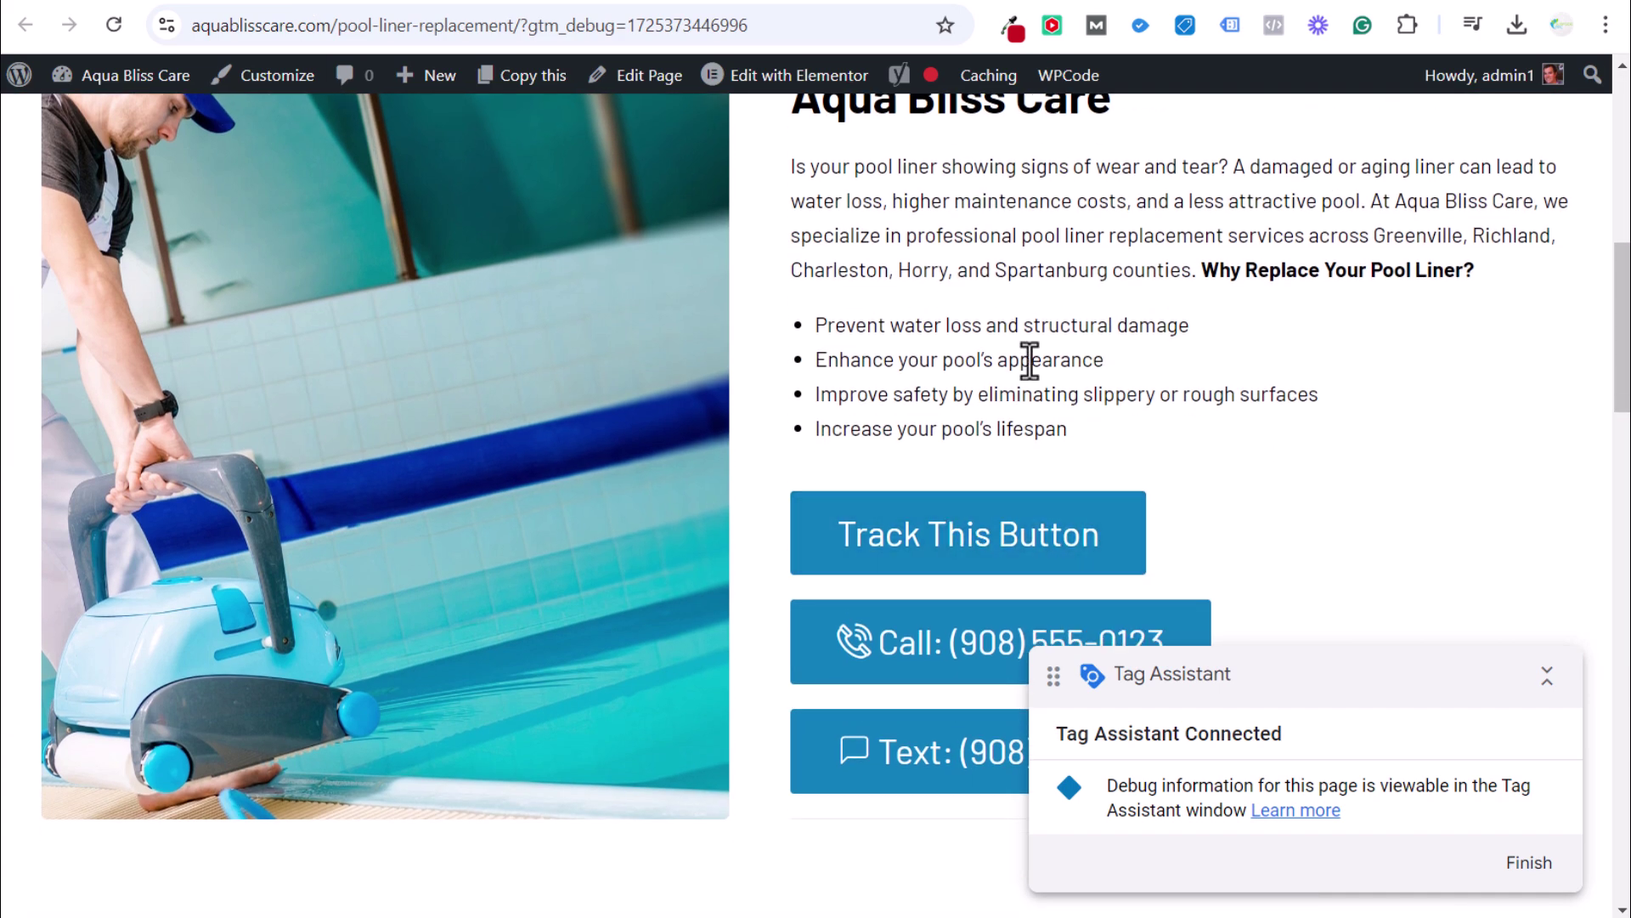
{"action": "left_click", "coordinate": [953, 569]}
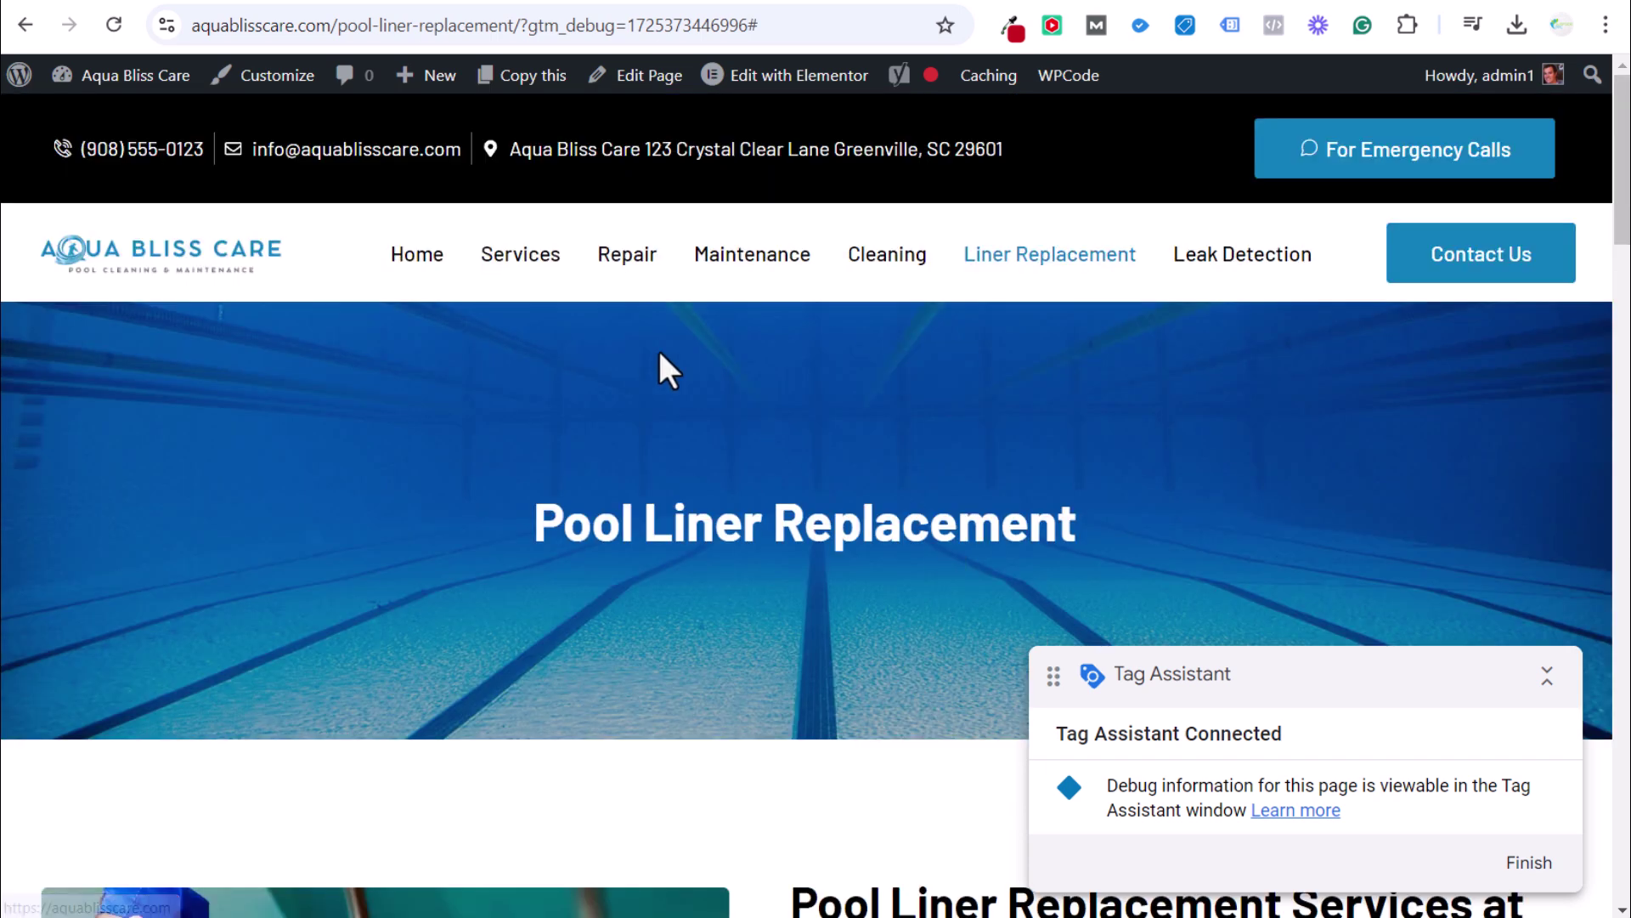
{"action": "left_click", "coordinate": [263, 3]}
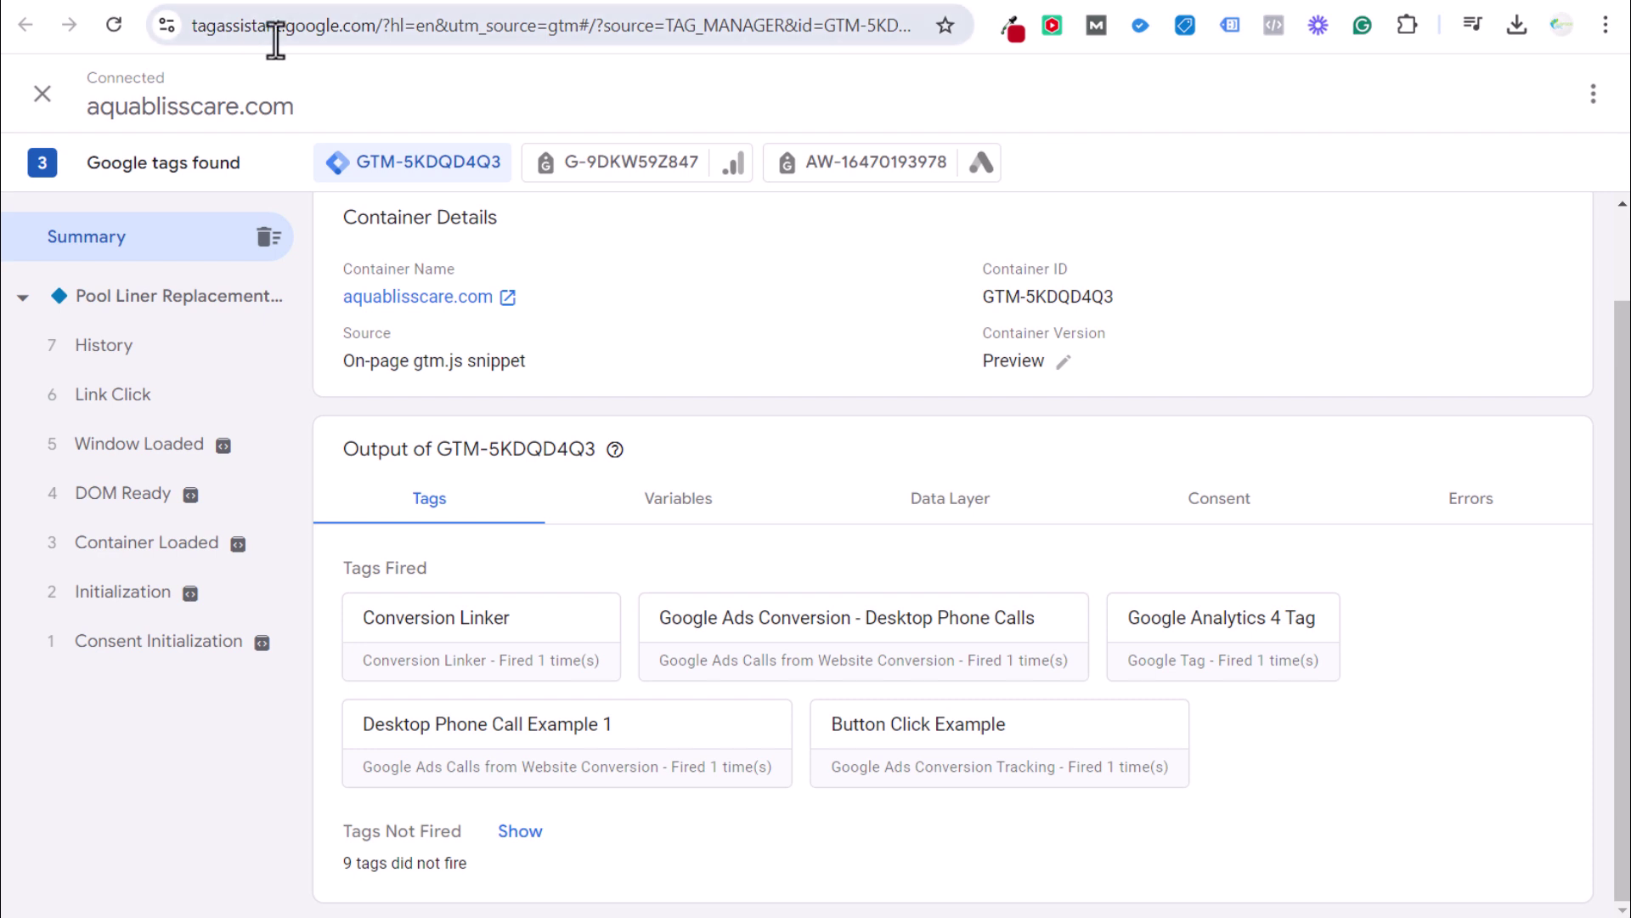
{"action": "left_click", "coordinate": [157, 413]}
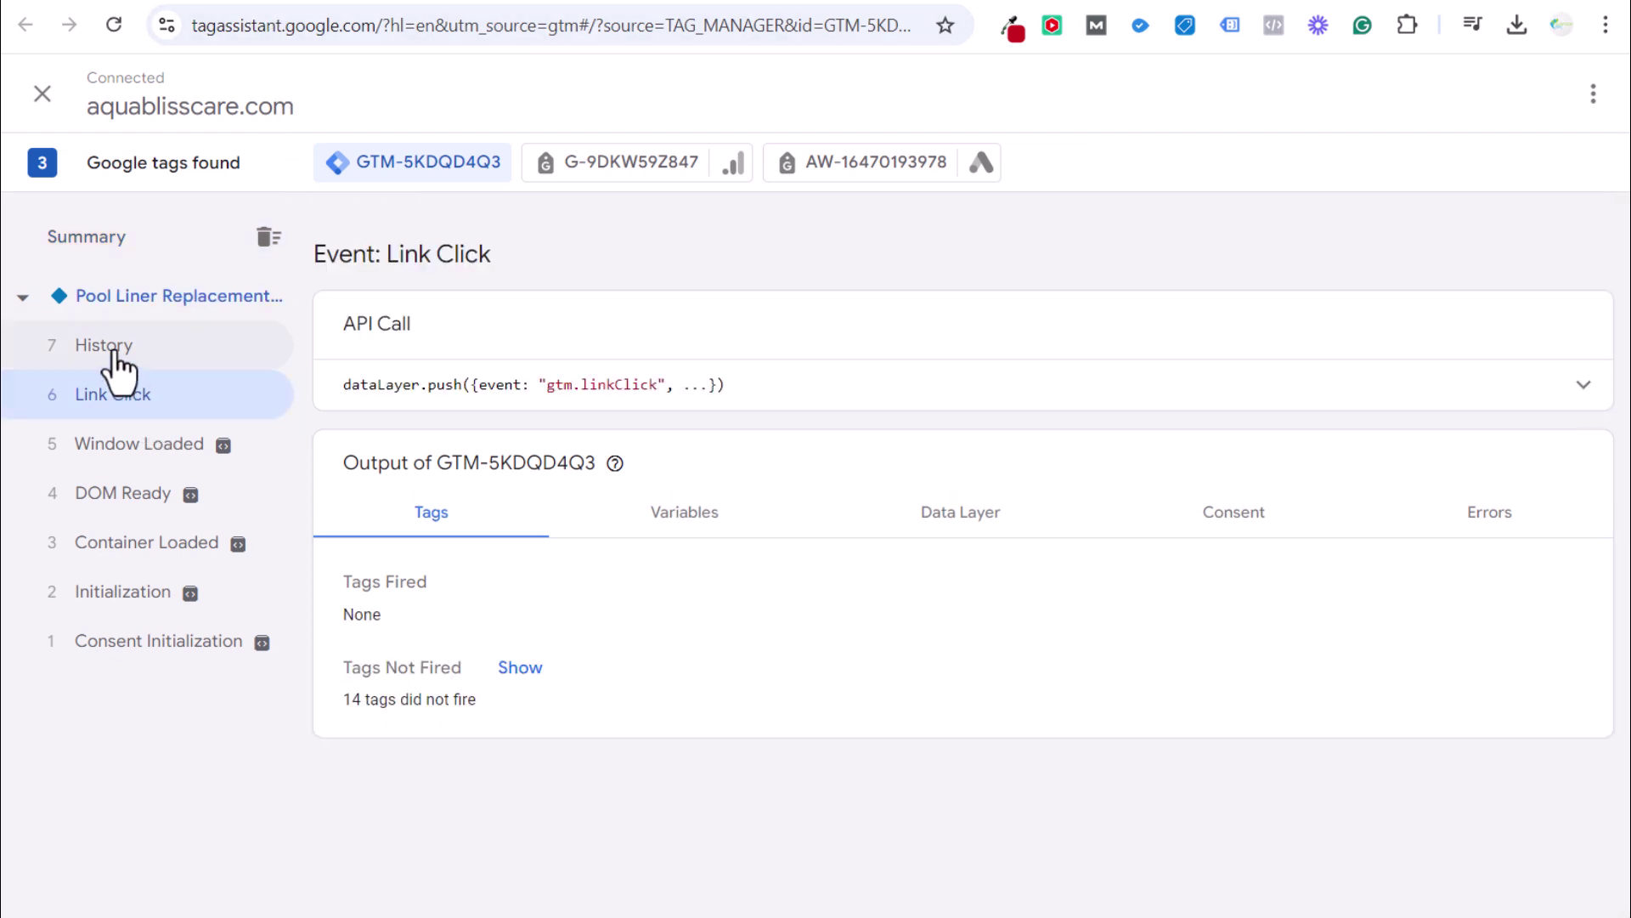
Activate Track This Button once more on the connected page and open the newest Link Click event in Tag Assistant.
{"action": "left_click", "coordinate": [296, 1]}
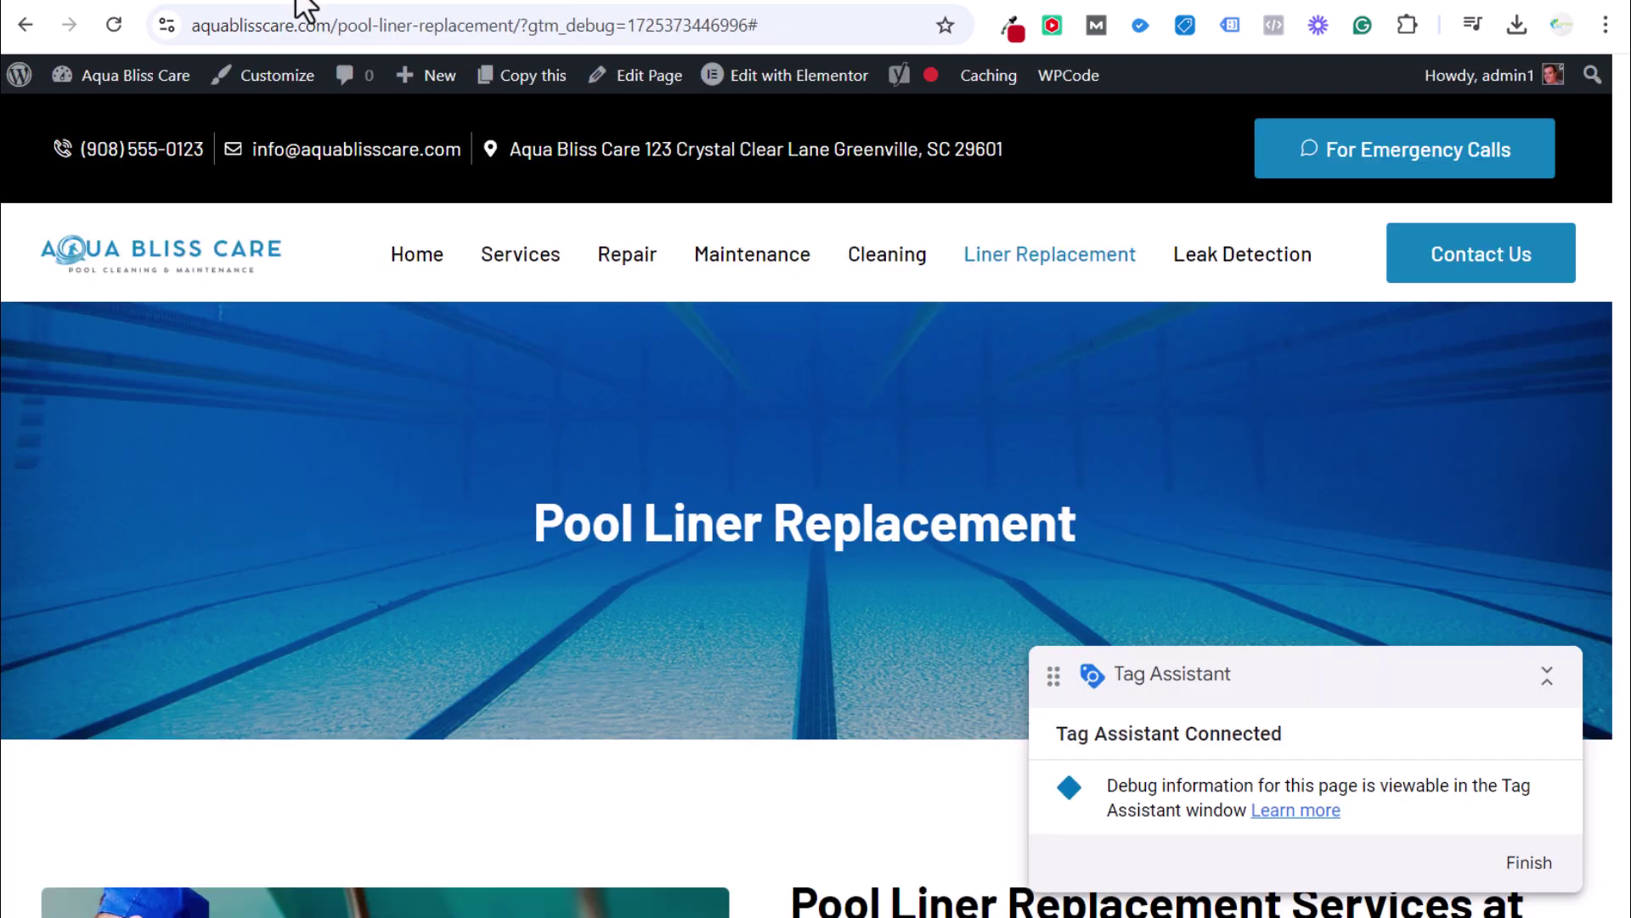
{"action": "scroll", "coordinate": [738, 610], "scroll_direction": "down", "scroll_amount": 12}
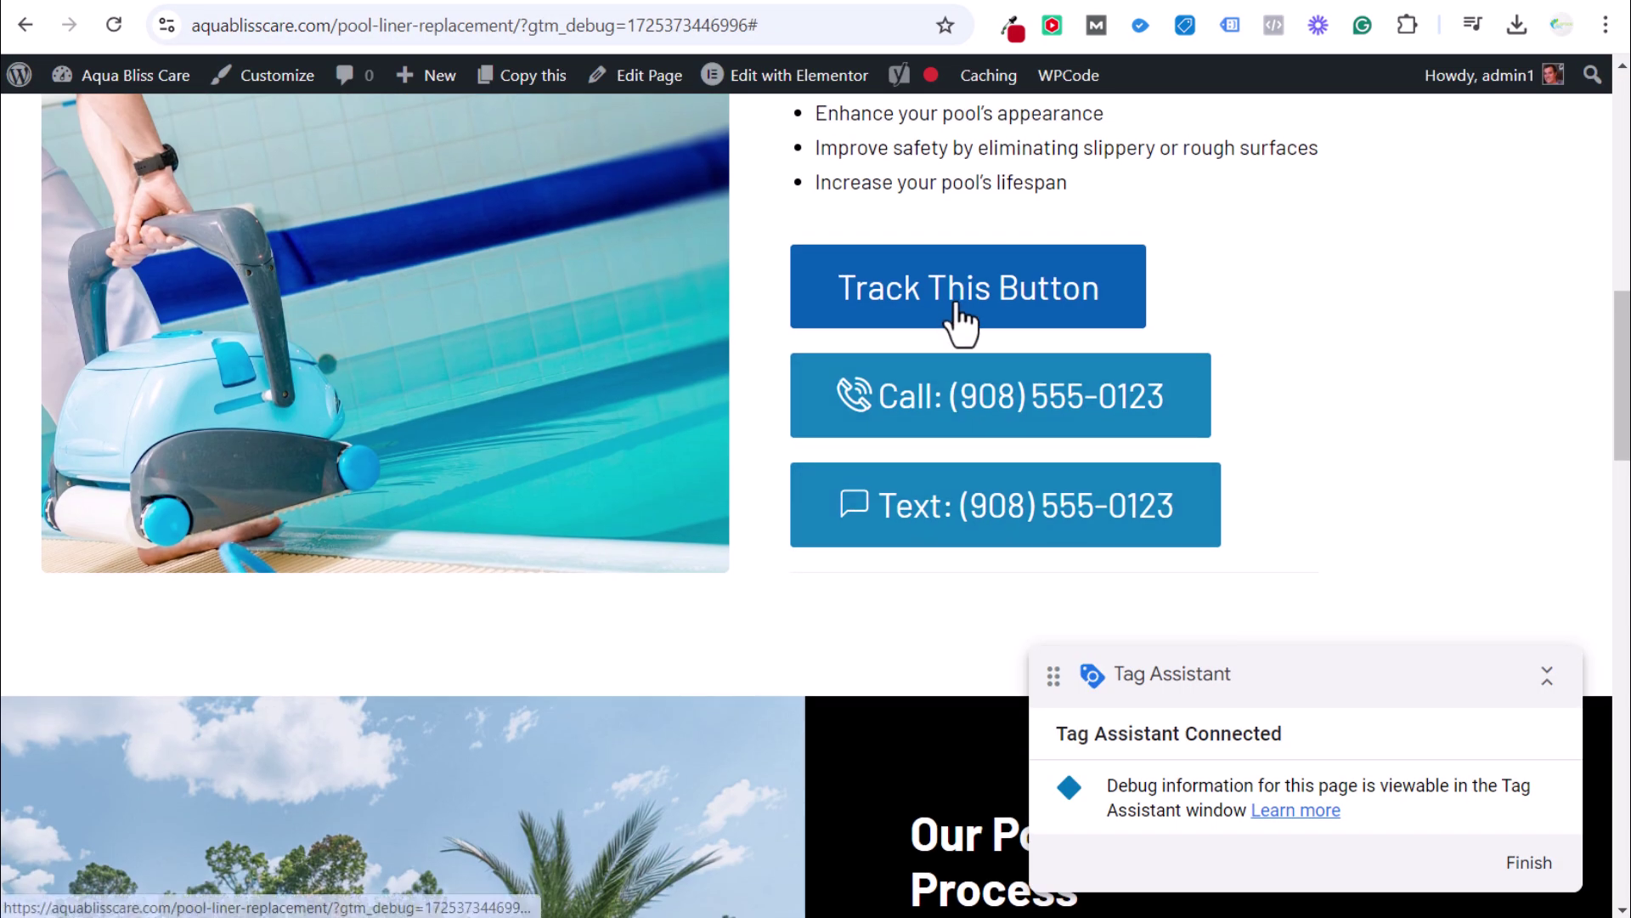
{"action": "left_click", "coordinate": [957, 320]}
{"action": "left_click", "coordinate": [263, 3]}
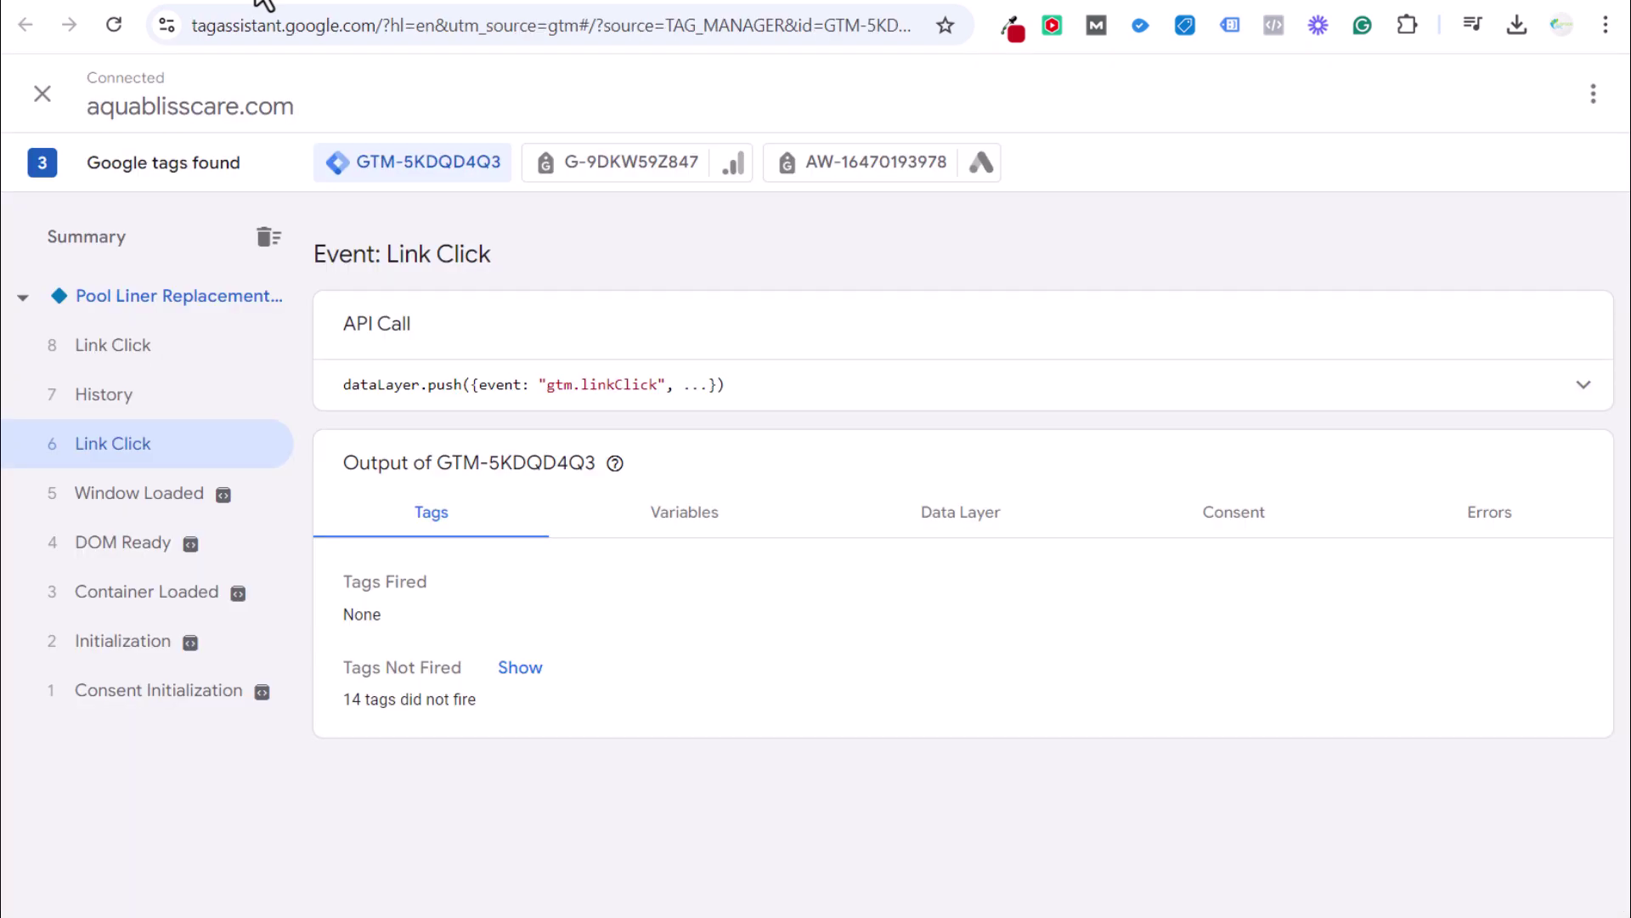
{"action": "left_click", "coordinate": [158, 351]}
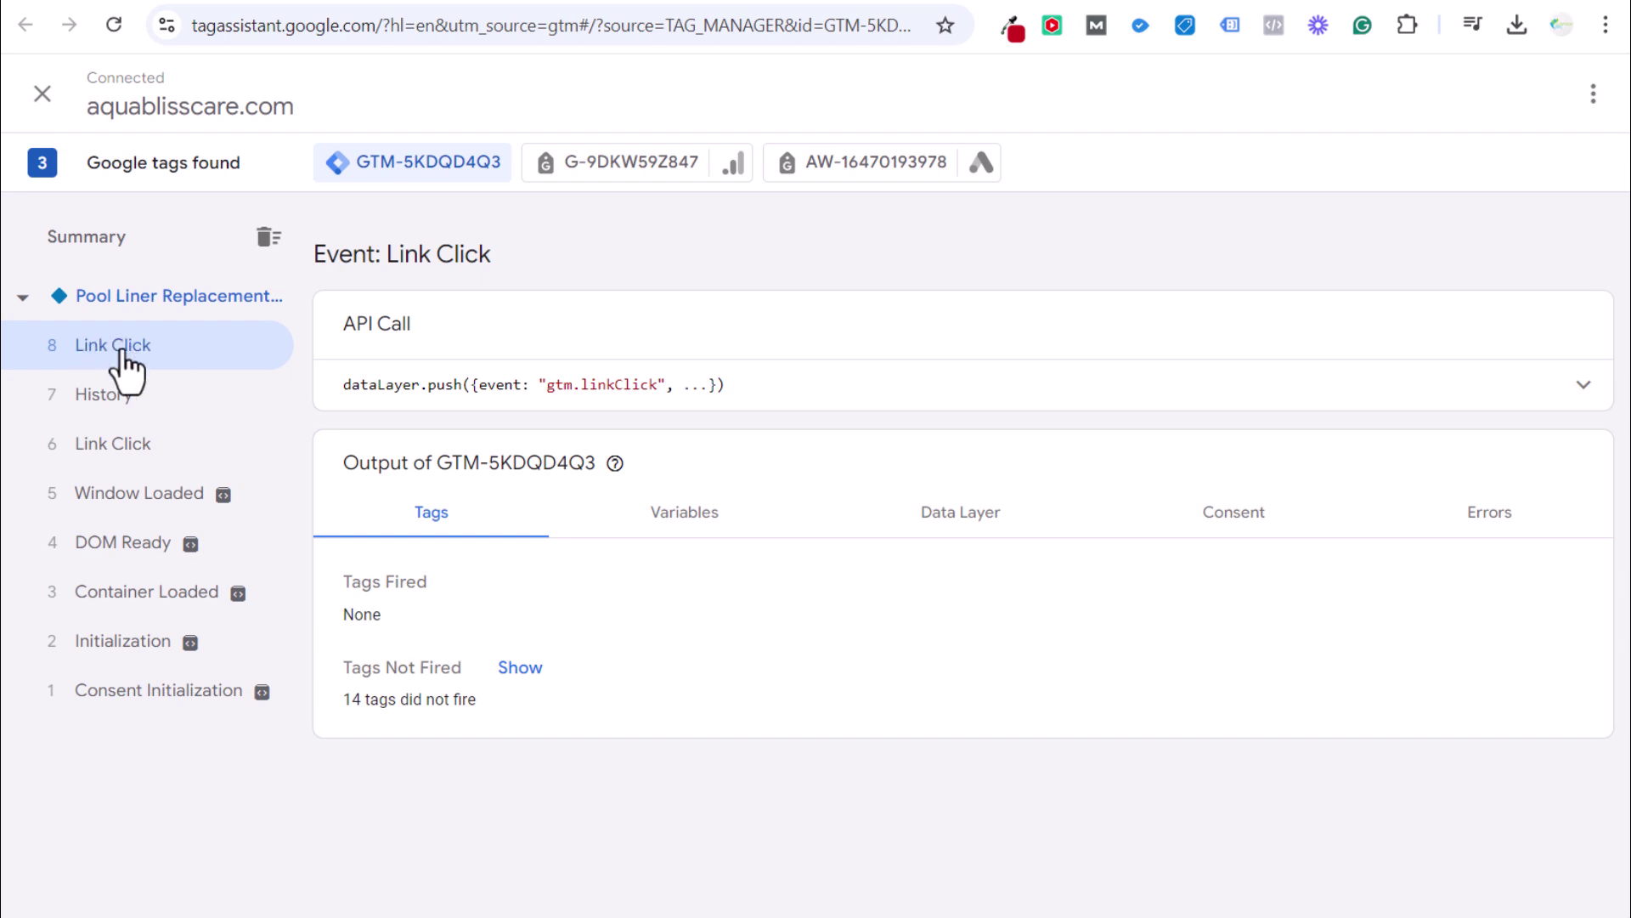
Examine the variables of the newest Link Click event, including Click Classes, Click Element, Click ID and Click Text.
{"action": "left_click", "coordinate": [690, 520]}
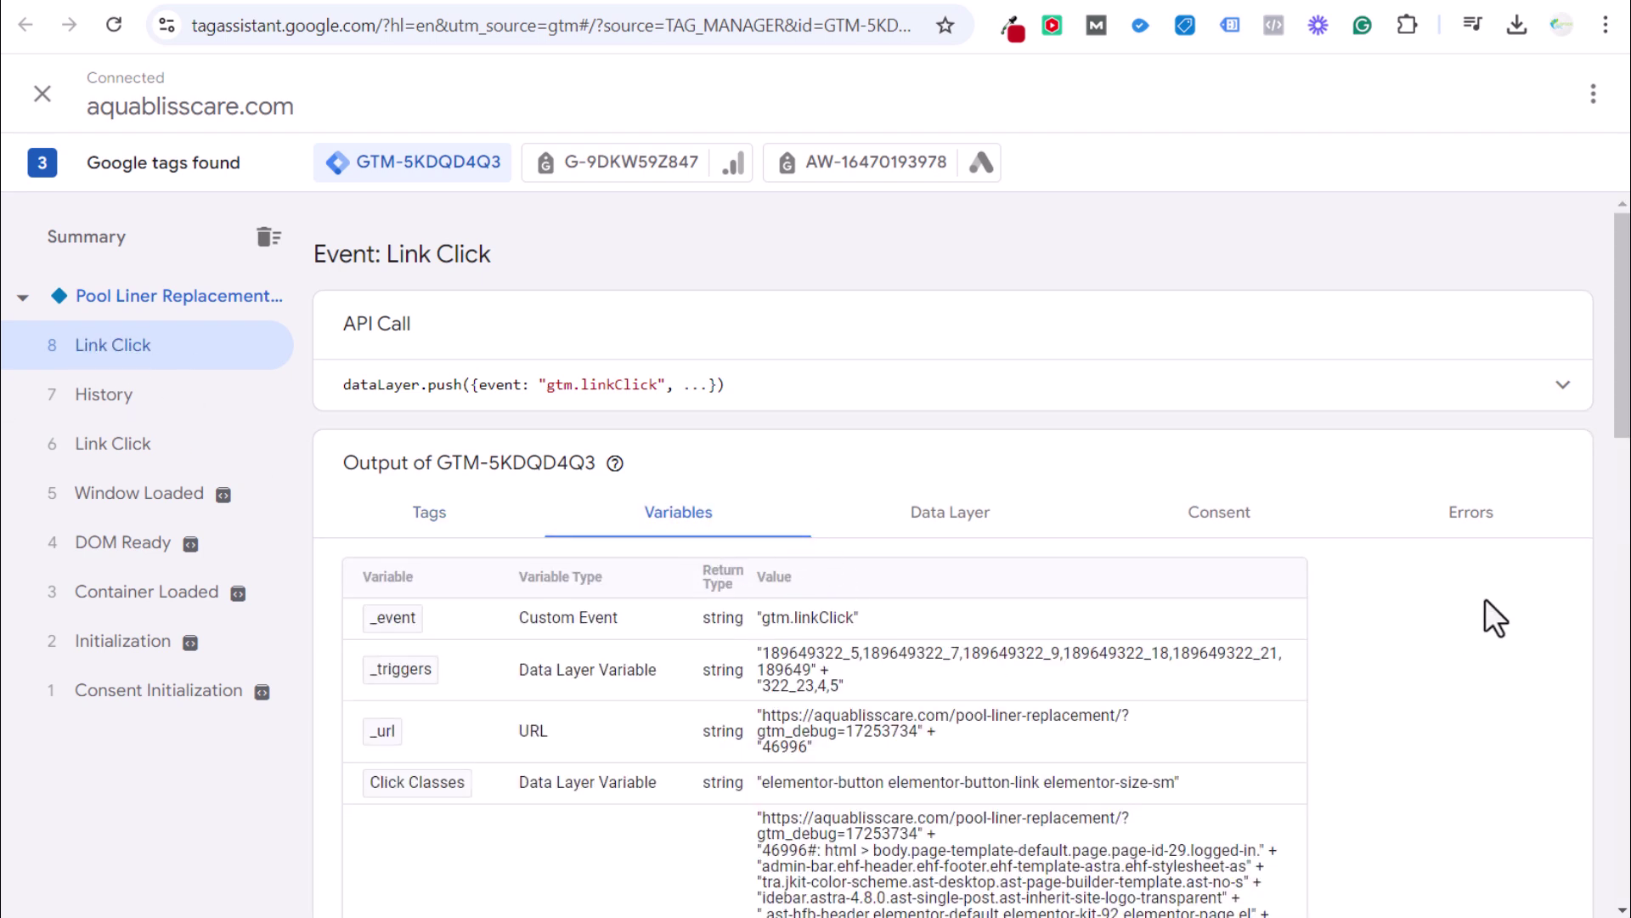
{"action": "scroll", "coordinate": [1496, 617], "scroll_direction": "down", "scroll_amount": 3}
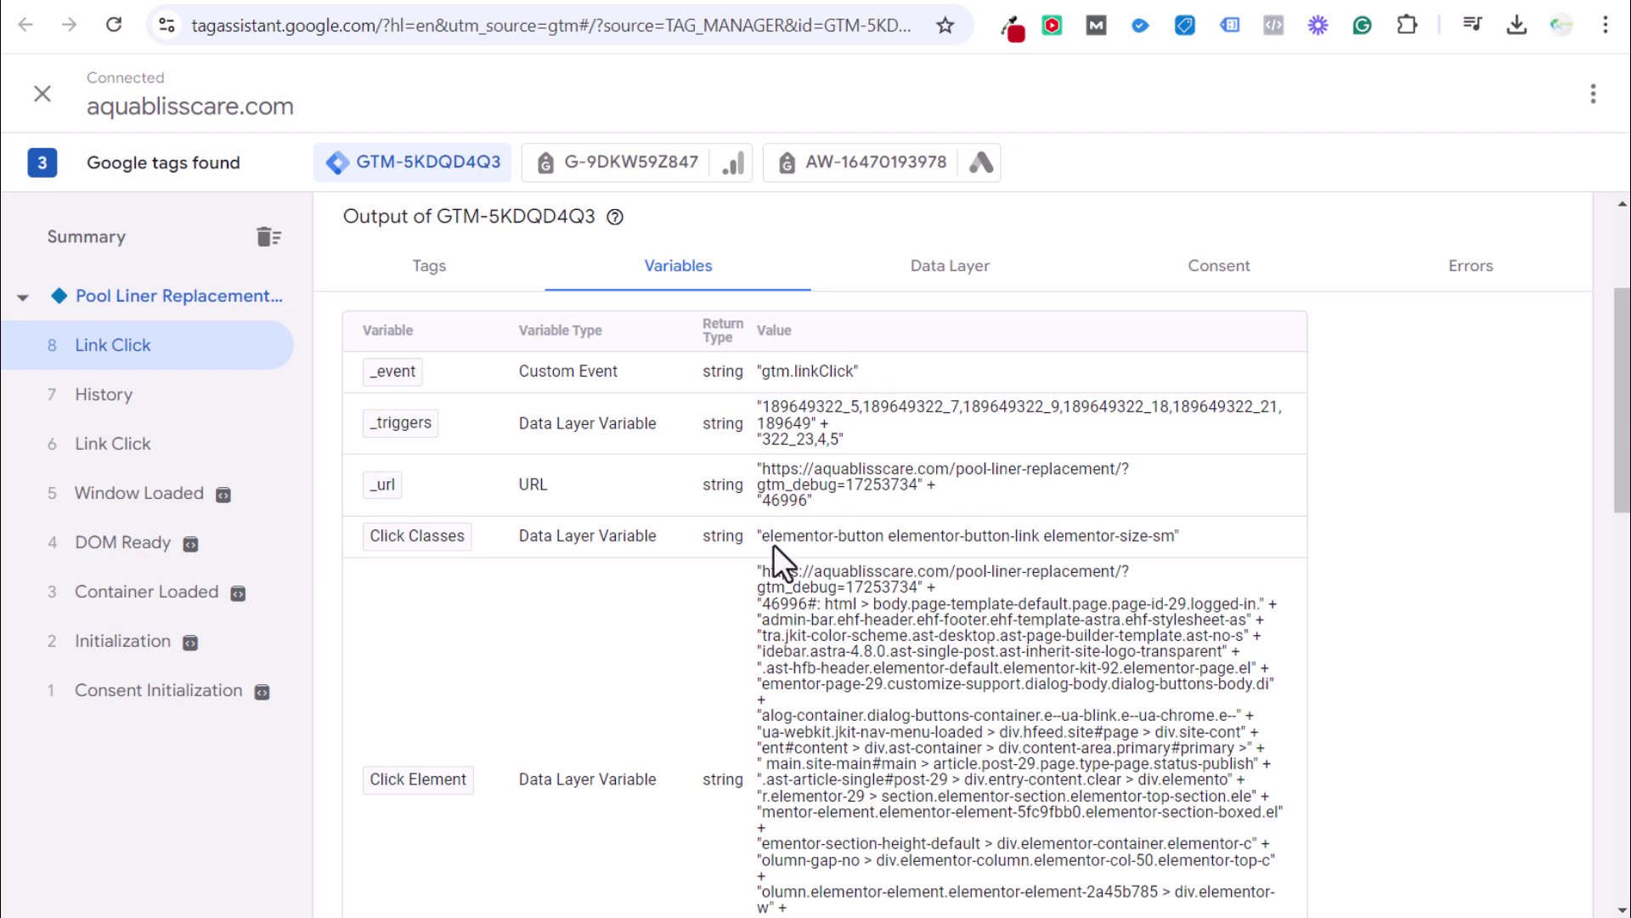
{"action": "left_click_drag", "start_coordinate": [766, 540], "coordinate": [1158, 550]}
{"action": "left_click", "coordinate": [1151, 550]}
{"action": "scroll", "coordinate": [1122, 535], "scroll_direction": "down", "scroll_amount": 4}
{"action": "left_click_drag", "start_coordinate": [788, 235], "coordinate": [1179, 547]}
{"action": "left_click", "coordinate": [1178, 547]}
{"action": "scroll", "coordinate": [1322, 564], "scroll_direction": "down", "scroll_amount": 2}
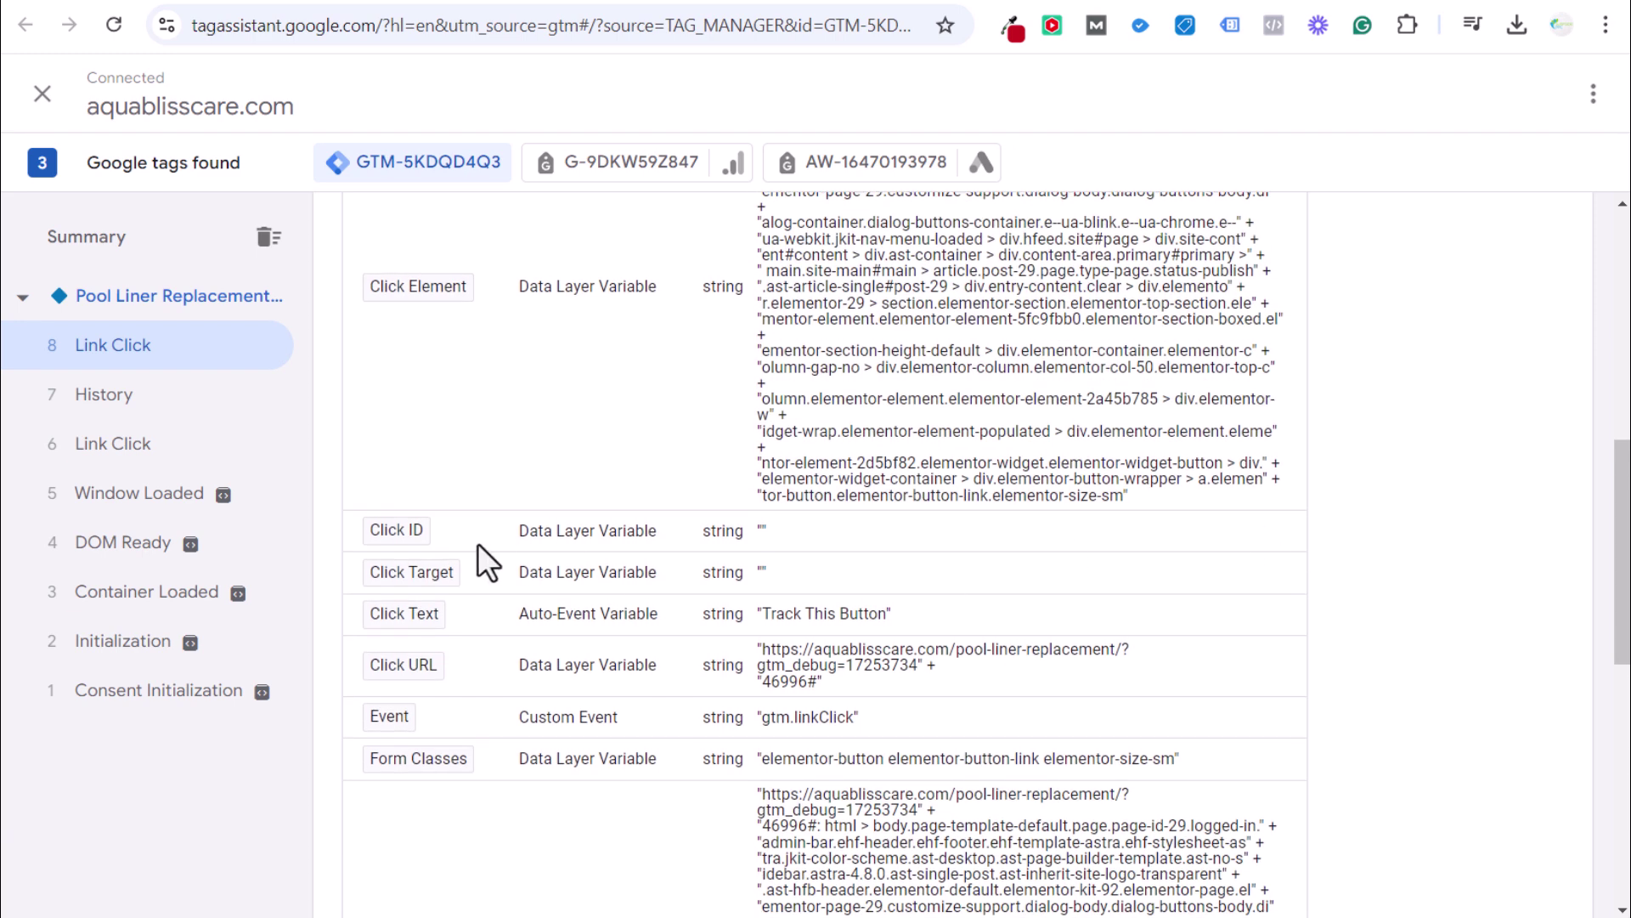
{"action": "scroll", "coordinate": [1017, 644], "scroll_direction": "down", "scroll_amount": 8}
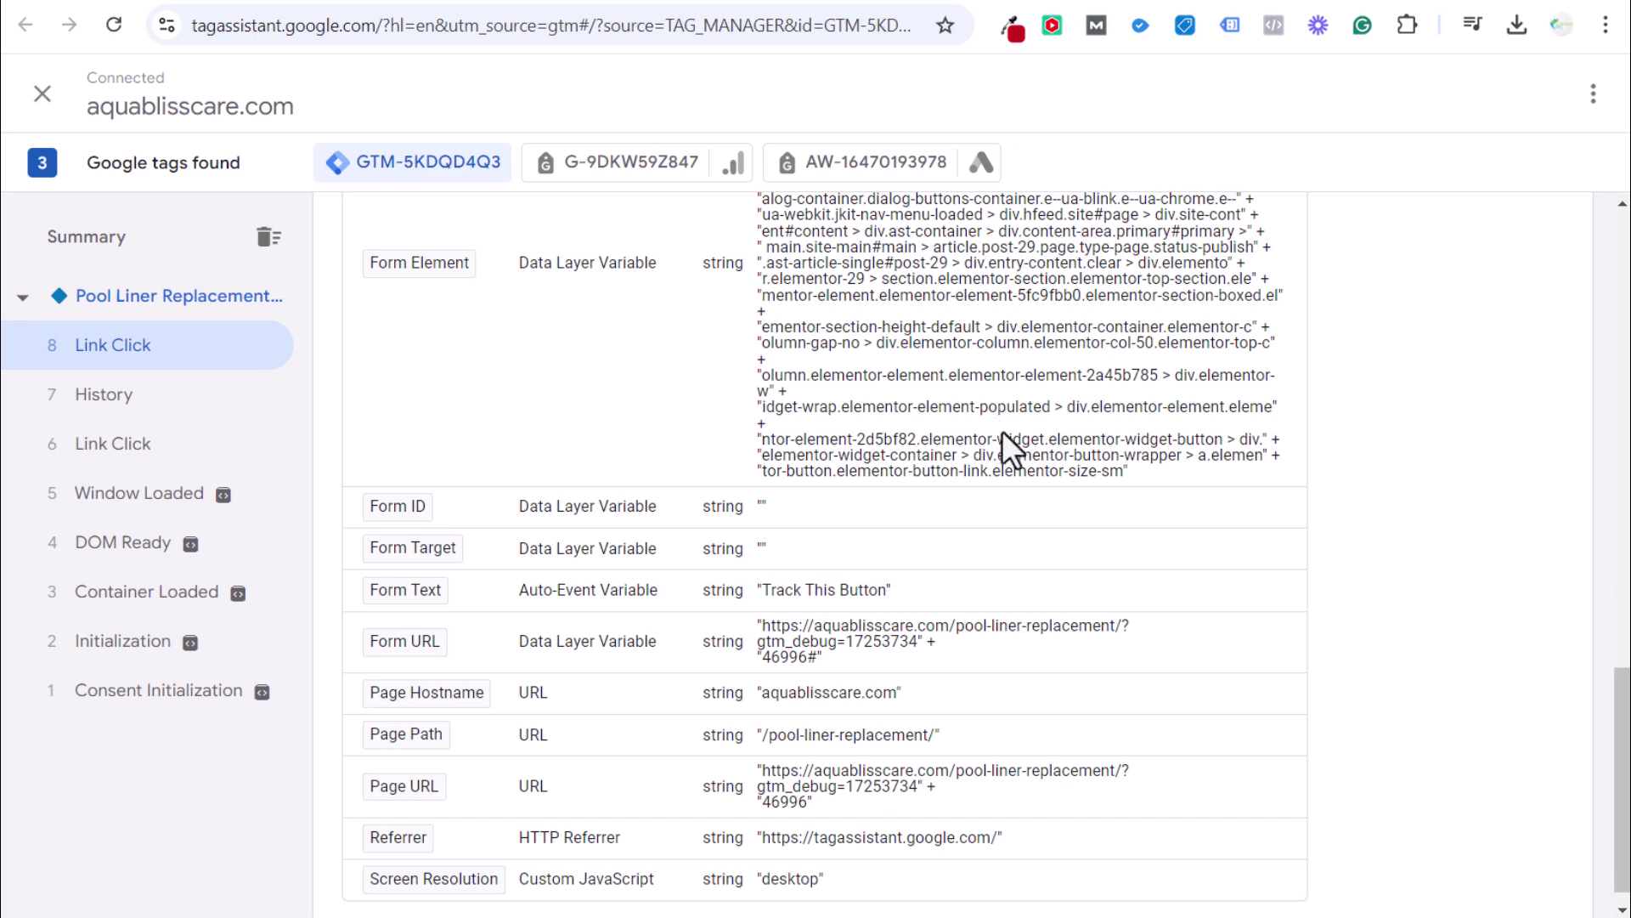
{"action": "scroll", "coordinate": [1007, 439], "scroll_direction": "up", "scroll_amount": 5}
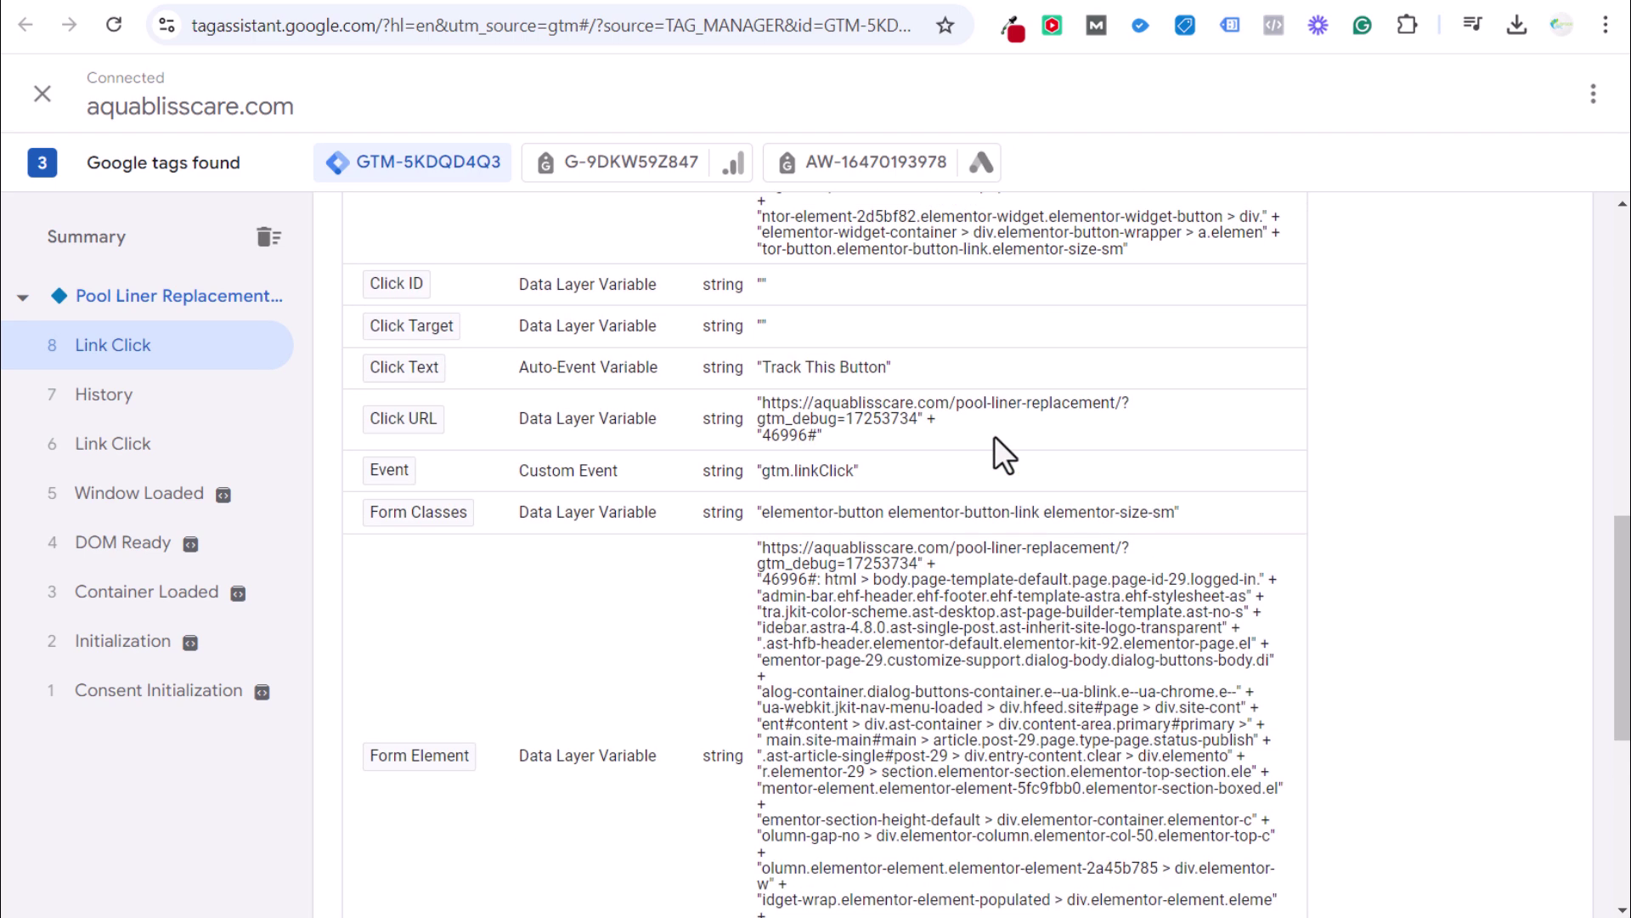
Copy the Click Text value Track This Button from the Link Click event's variables.
{"action": "triple_click", "coordinate": [761, 372]}
{"action": "key", "text": "ctrl+c"}
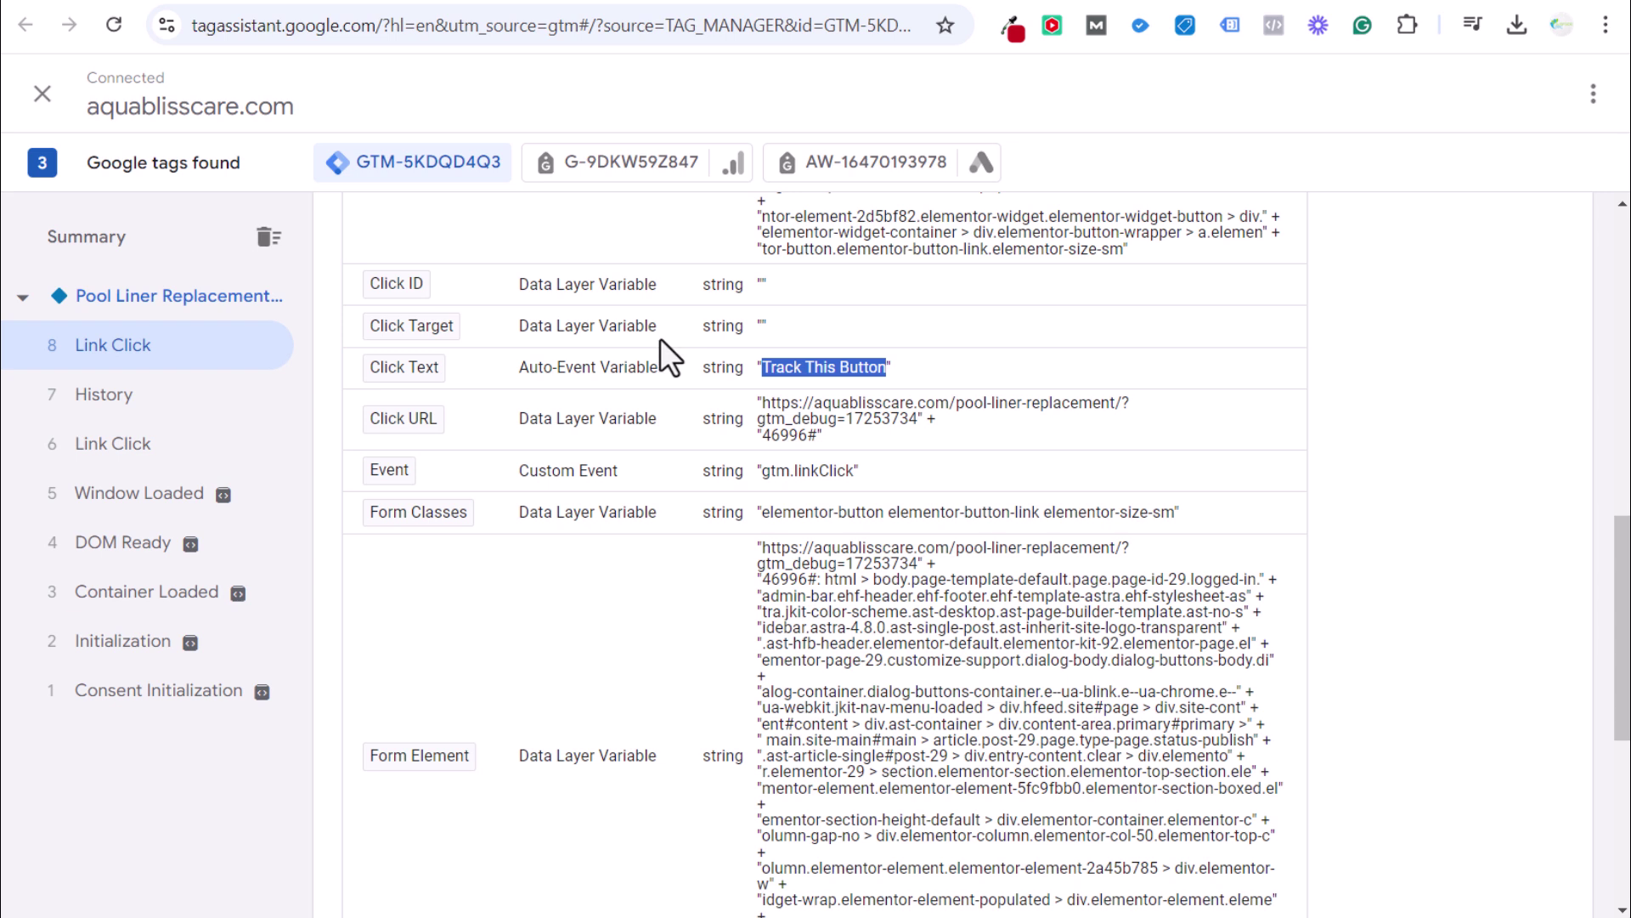
{"action": "left_click_drag", "start_coordinate": [766, 476], "coordinate": [820, 483]}
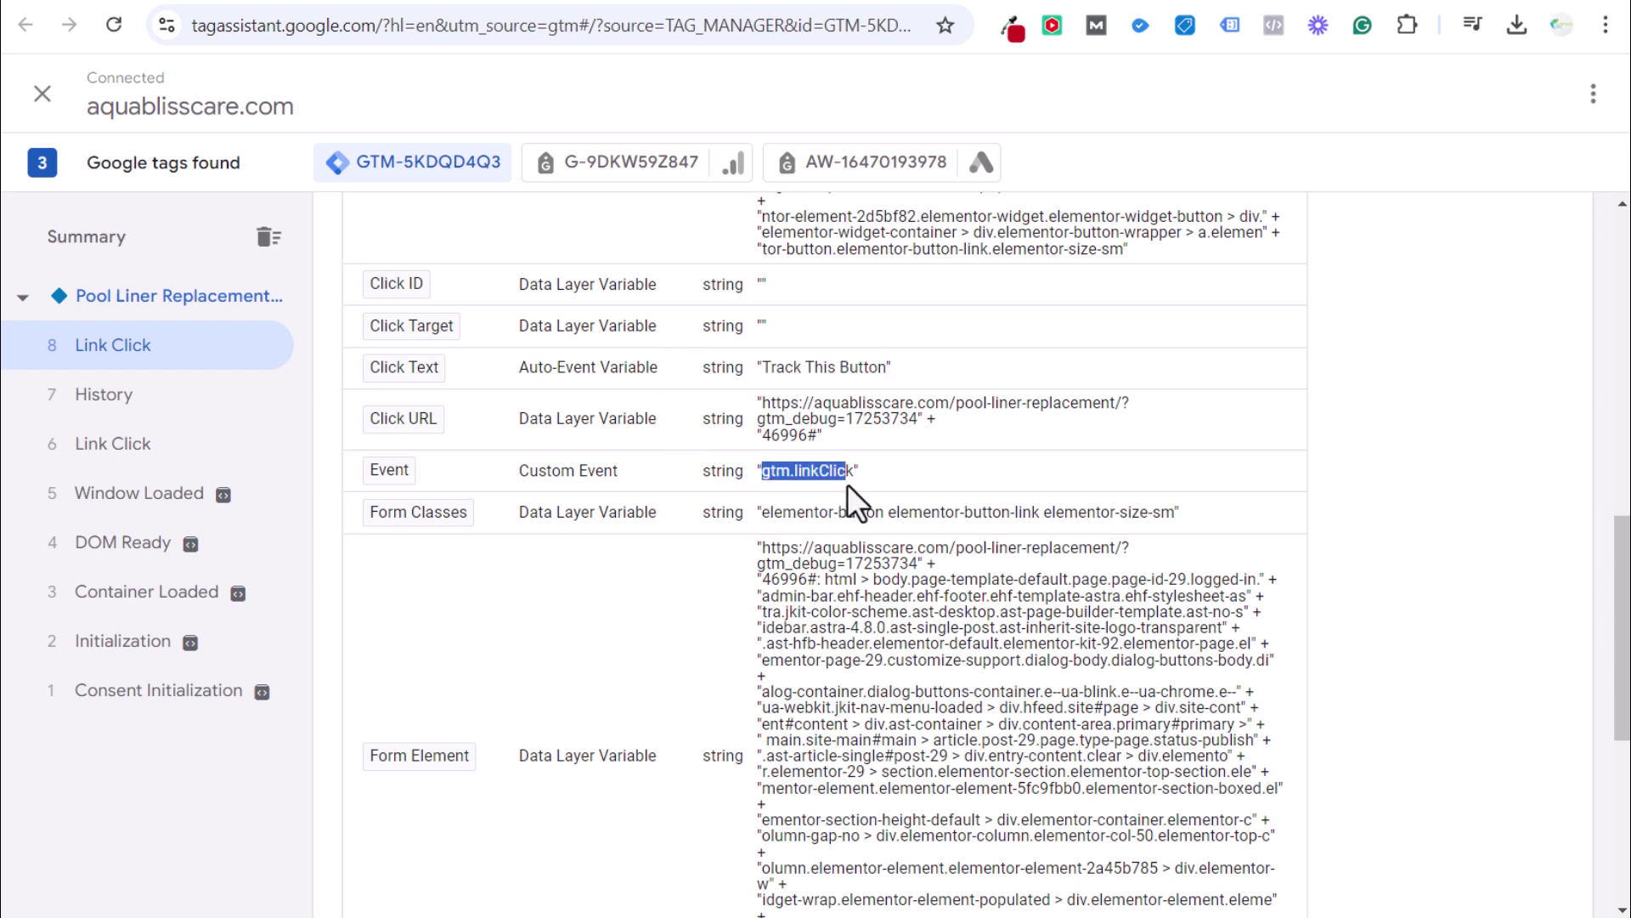
{"action": "left_click", "coordinate": [840, 511]}
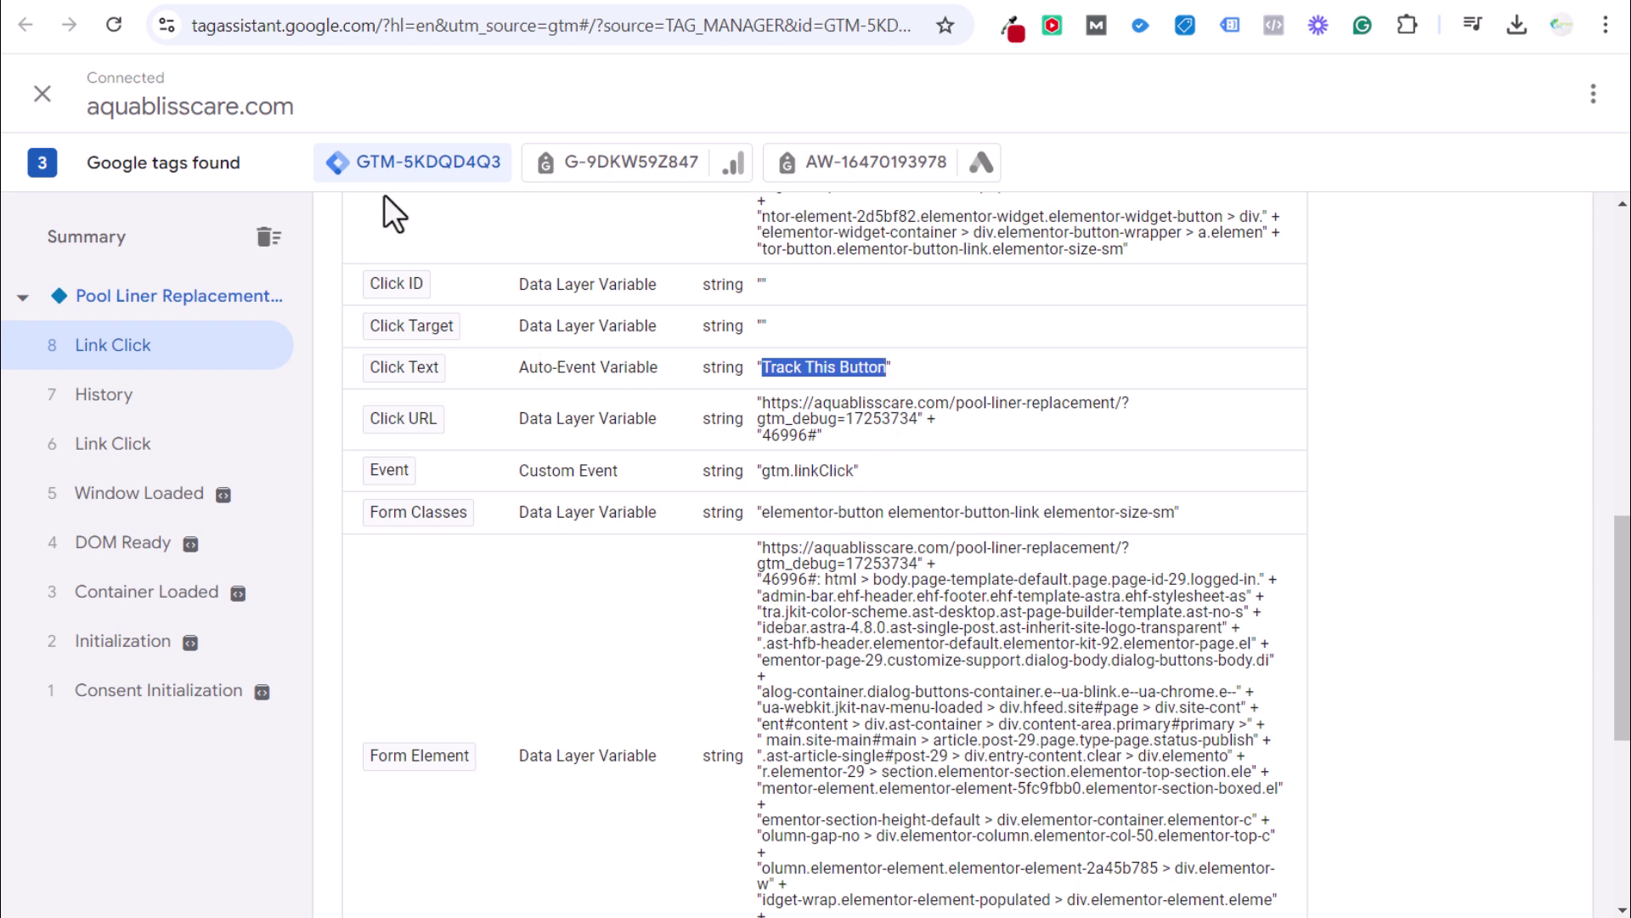
Reopen the Button Click Example tag in Tag Manager and remove its All Pages firing trigger.
{"action": "left_click", "coordinate": [234, 4]}
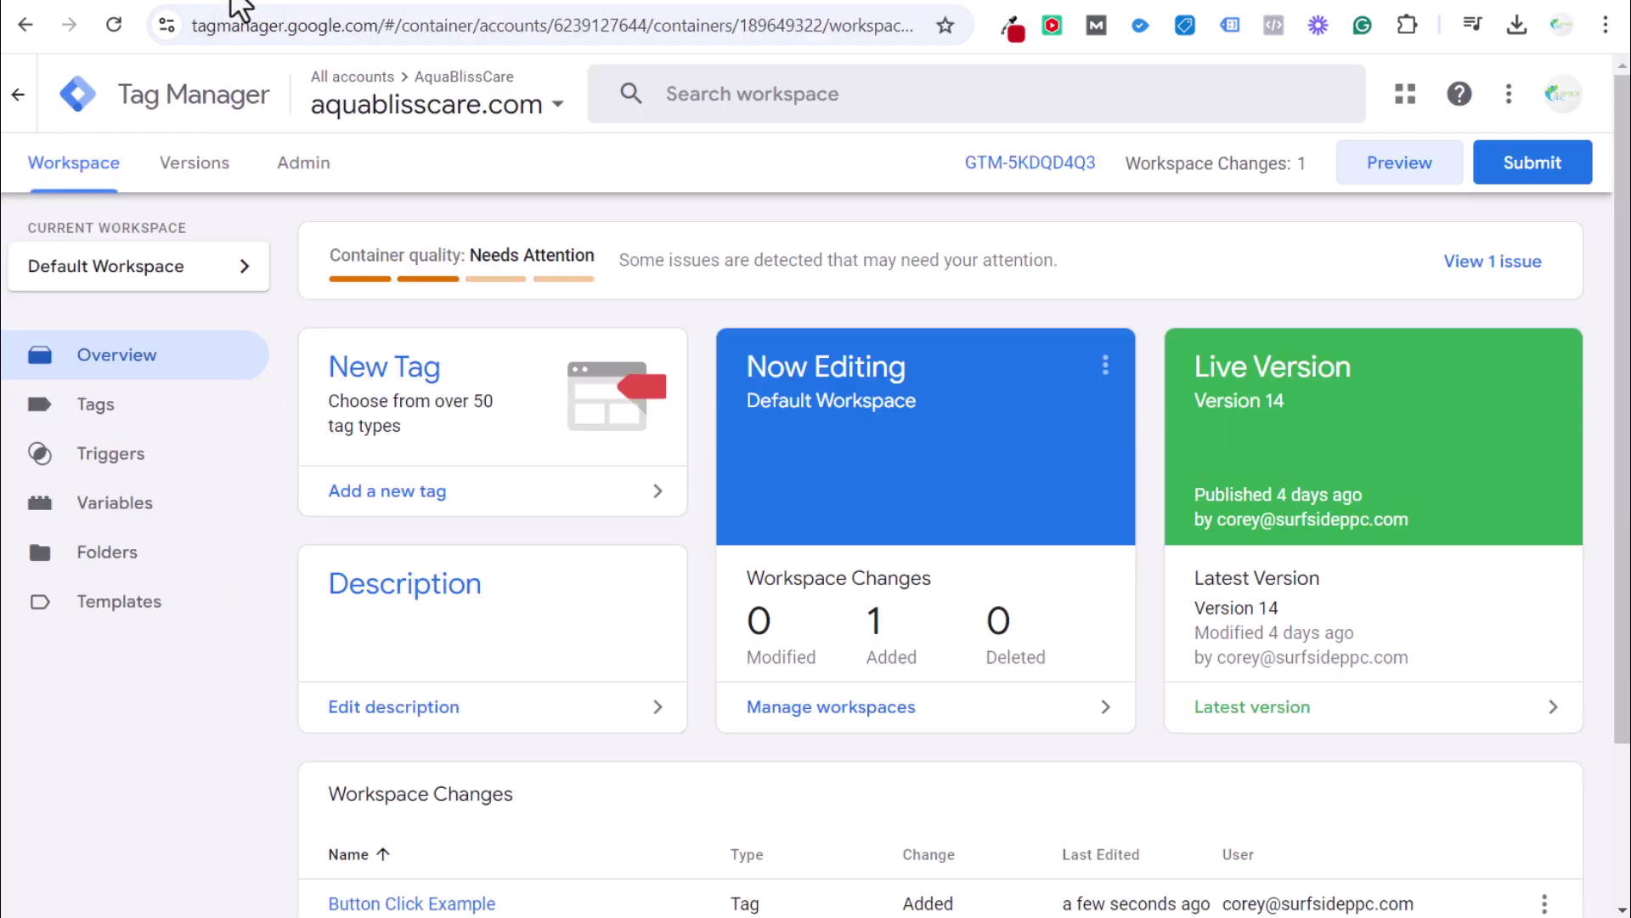
{"action": "left_click", "coordinate": [288, 4]}
{"action": "left_click", "coordinate": [255, 4]}
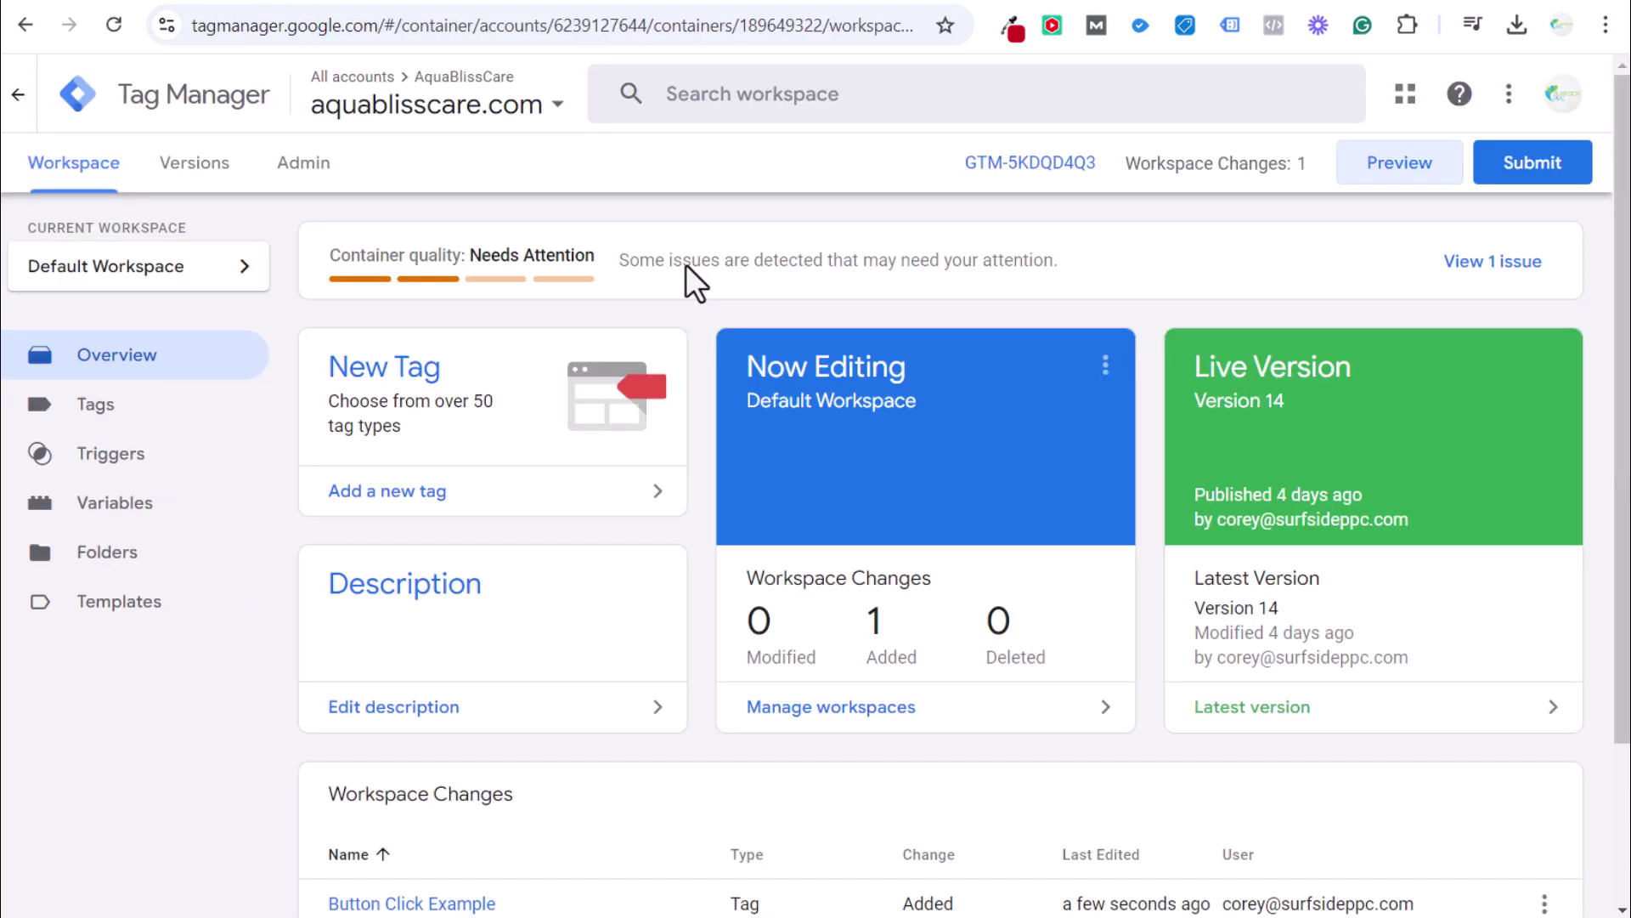
{"action": "left_click", "coordinate": [88, 418]}
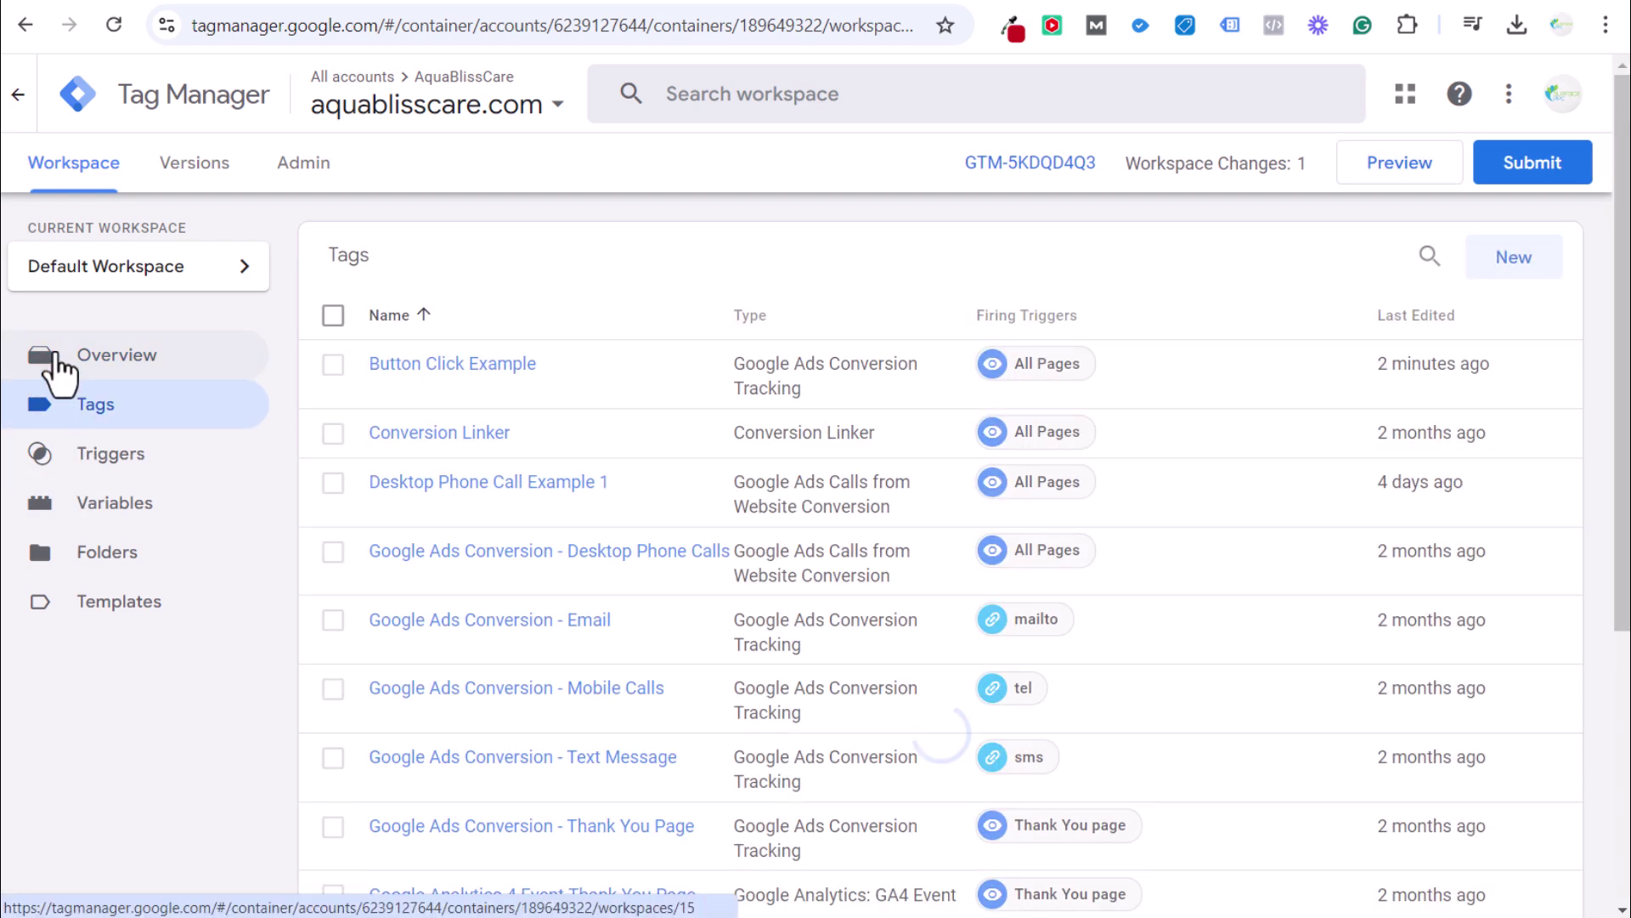
{"action": "left_click", "coordinate": [488, 365]}
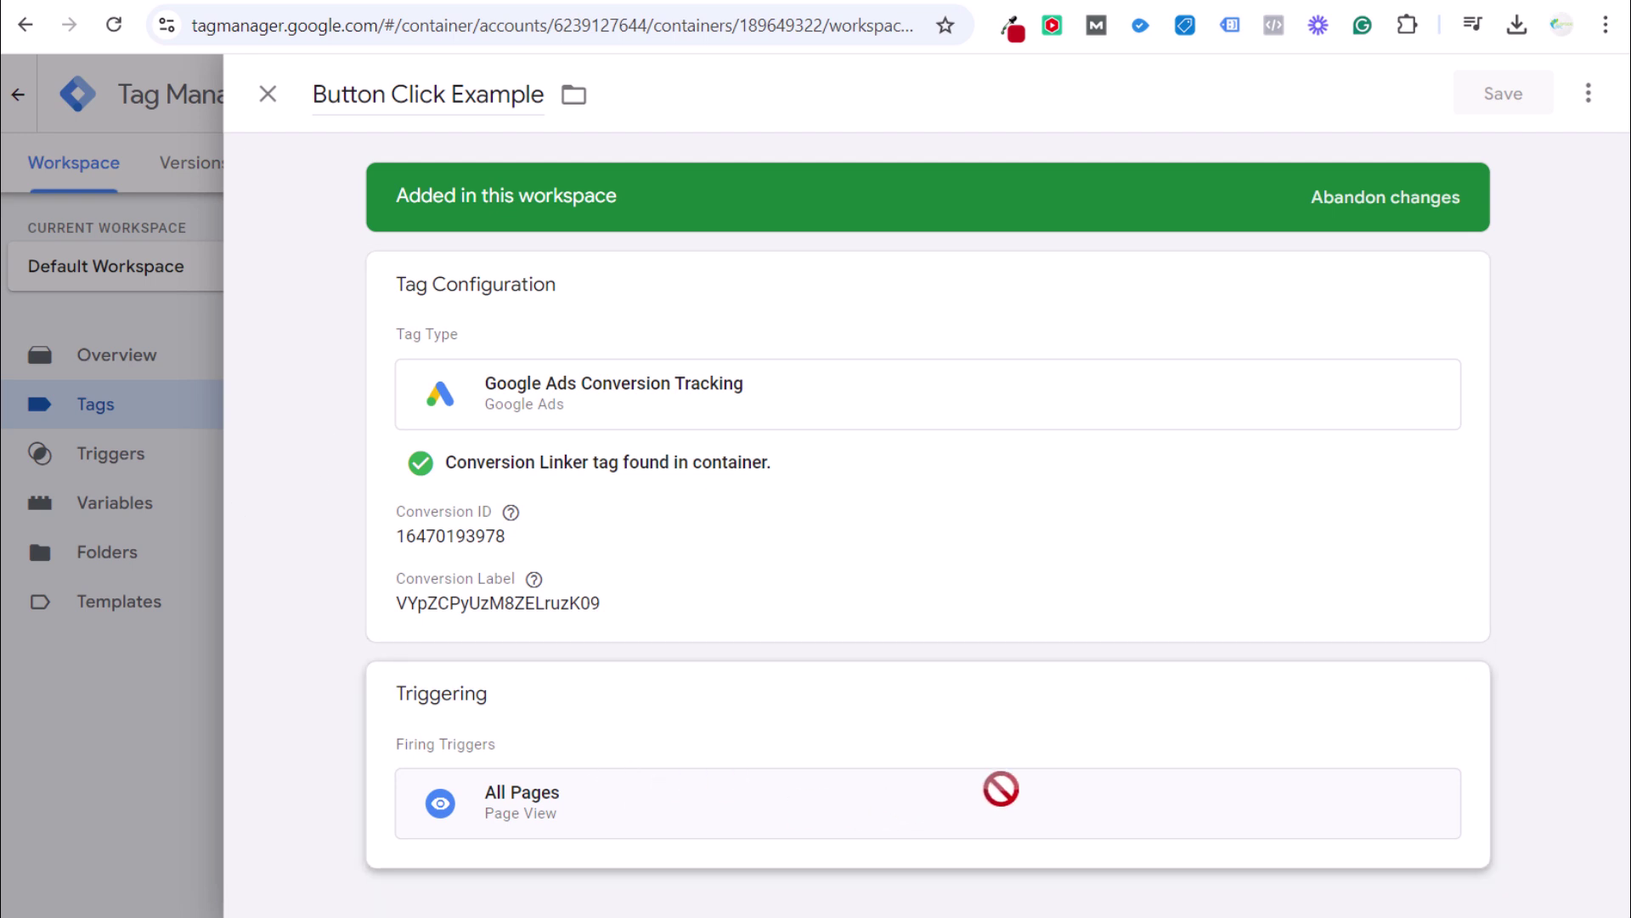
{"action": "left_click", "coordinate": [1384, 717]}
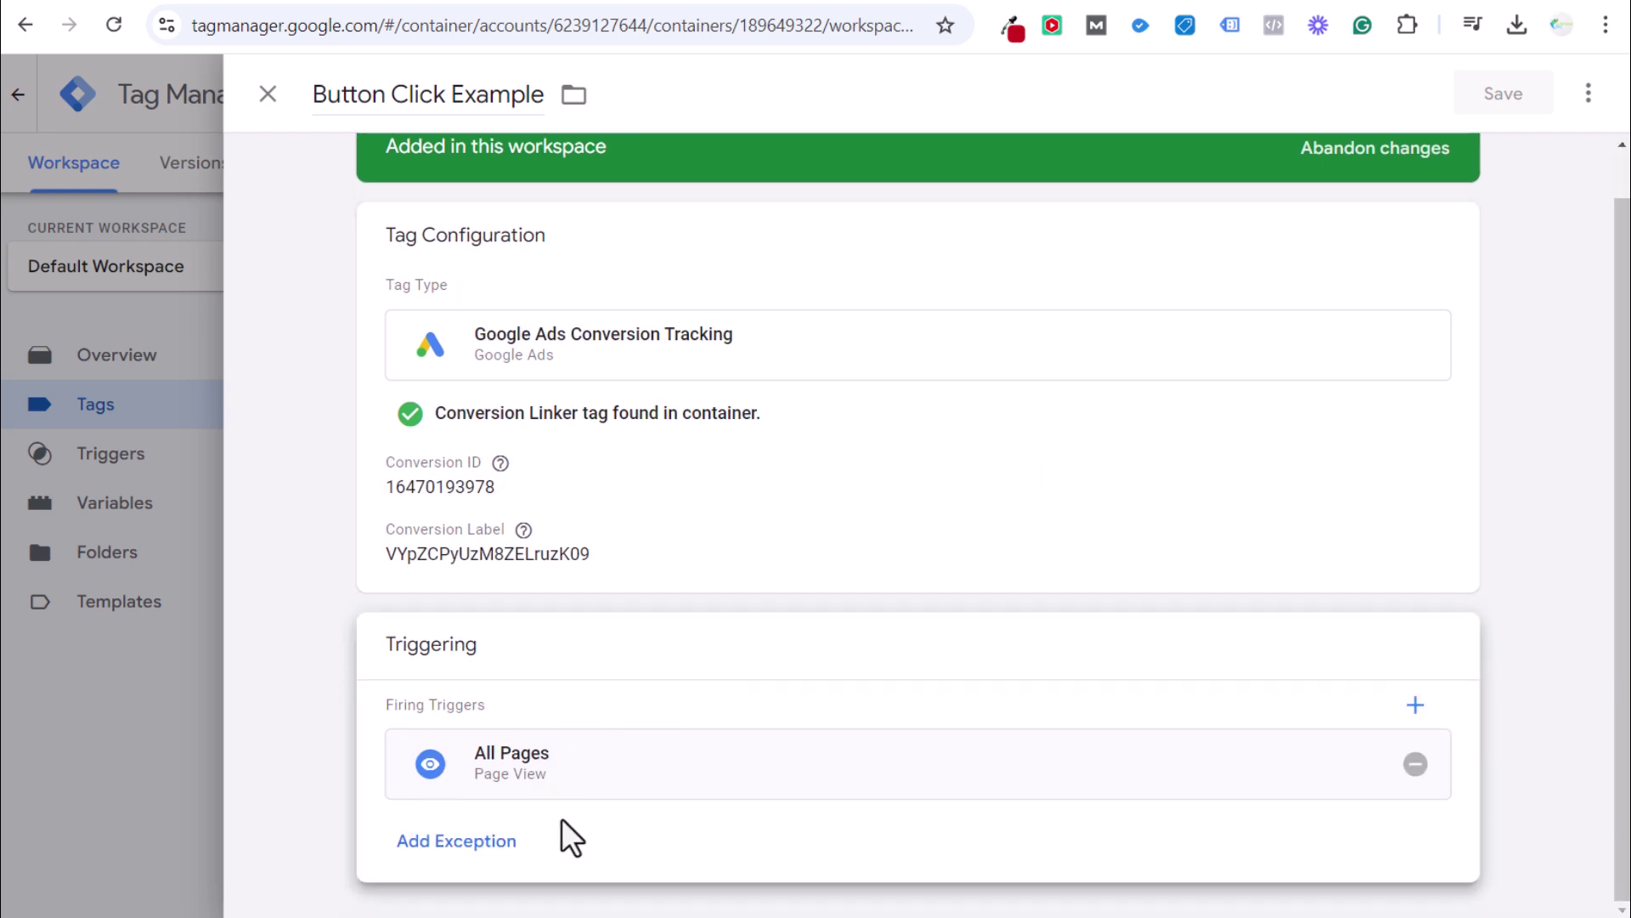
{"action": "left_click", "coordinate": [1415, 764]}
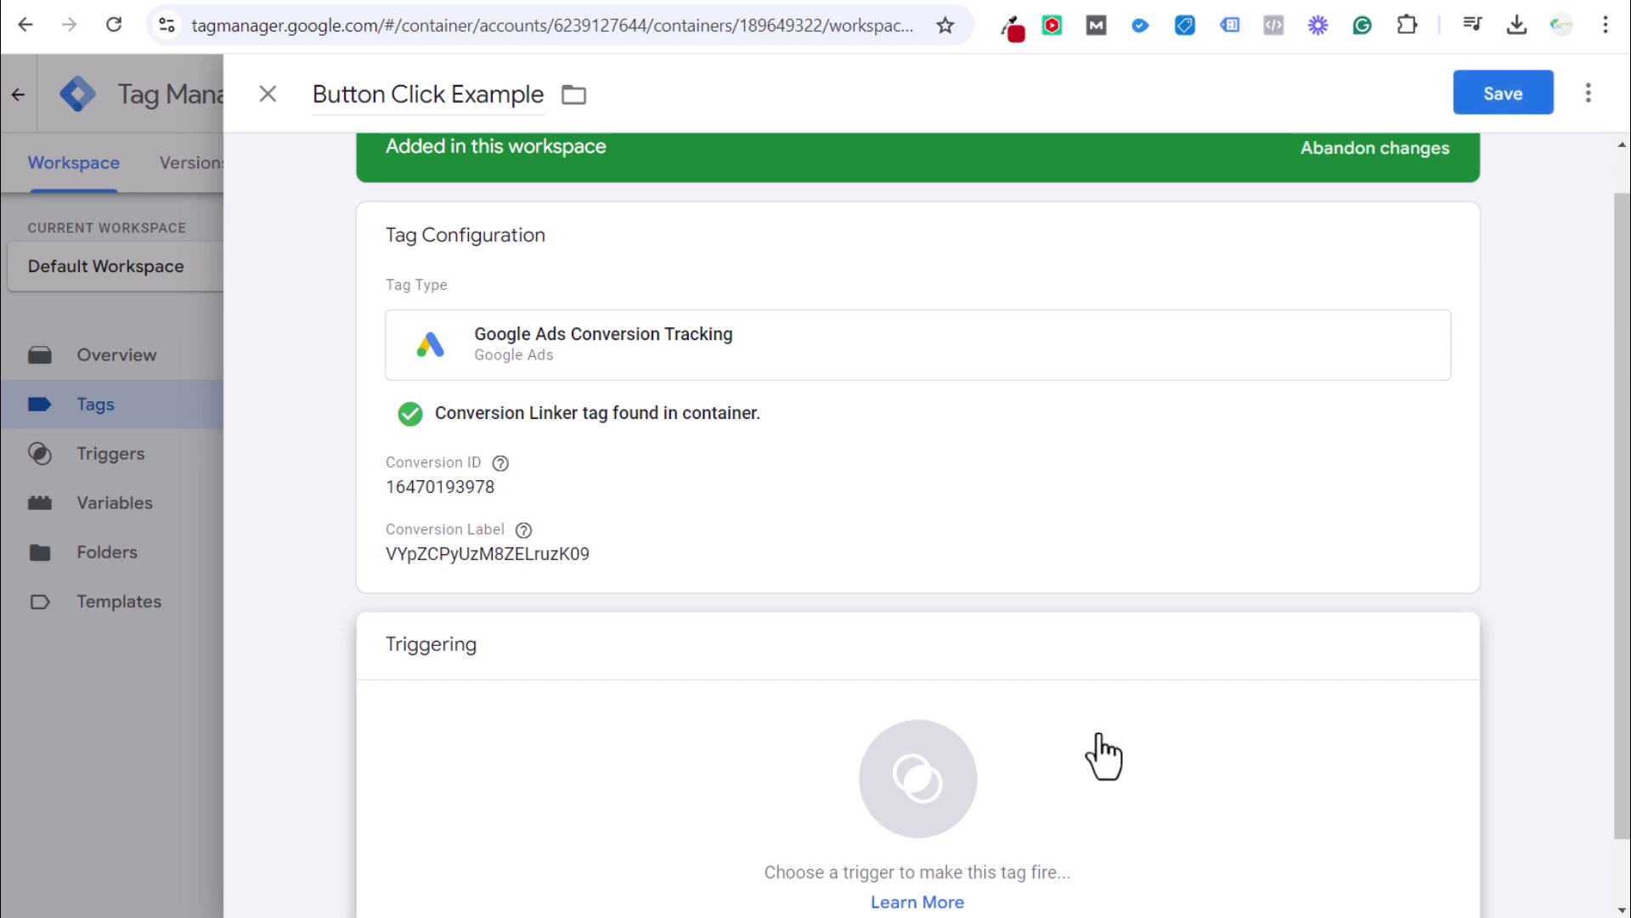
Create a new firing trigger of type Click - All Elements for the Button Click Example tag.
{"action": "left_click", "coordinate": [1103, 749]}
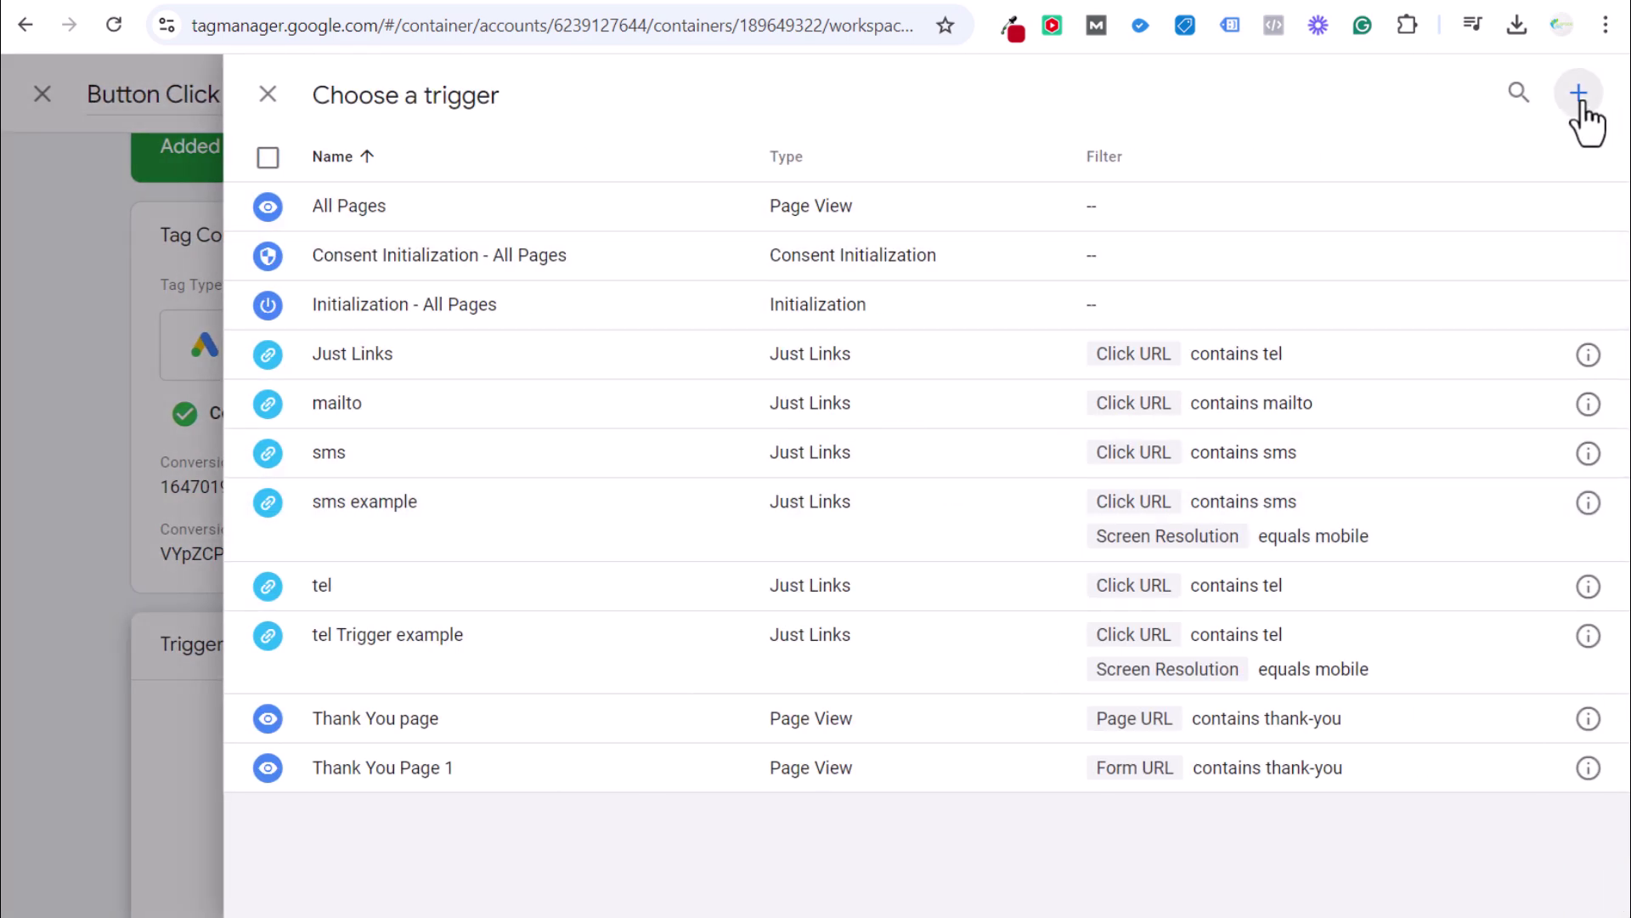
{"action": "left_click", "coordinate": [1578, 94]}
{"action": "left_click", "coordinate": [744, 323]}
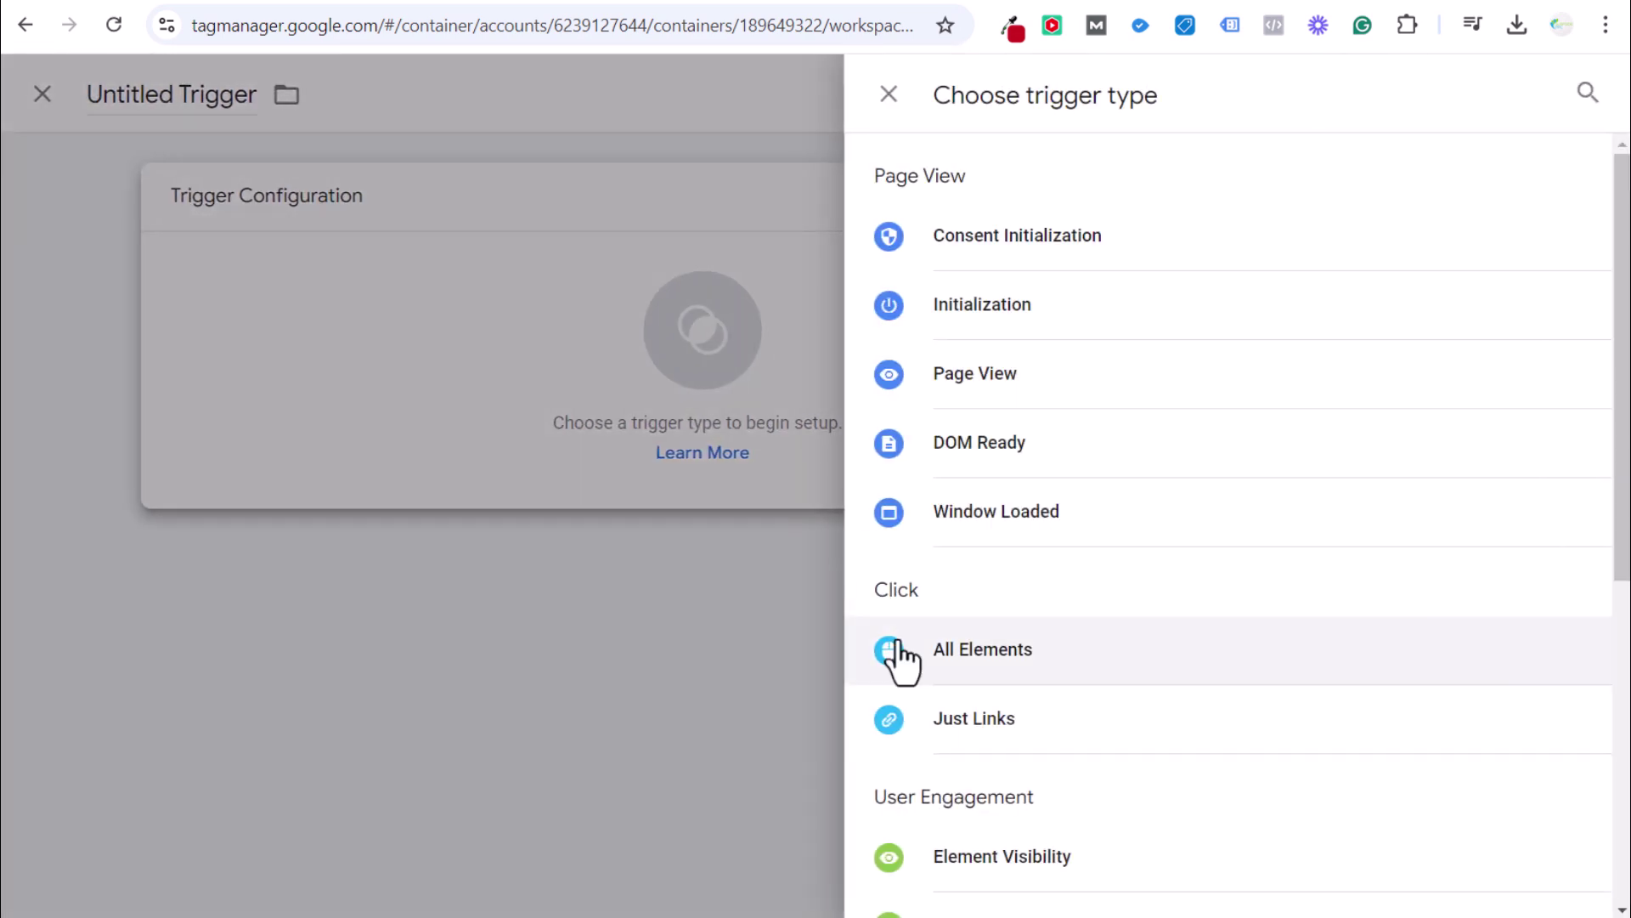
{"action": "left_click", "coordinate": [1003, 655]}
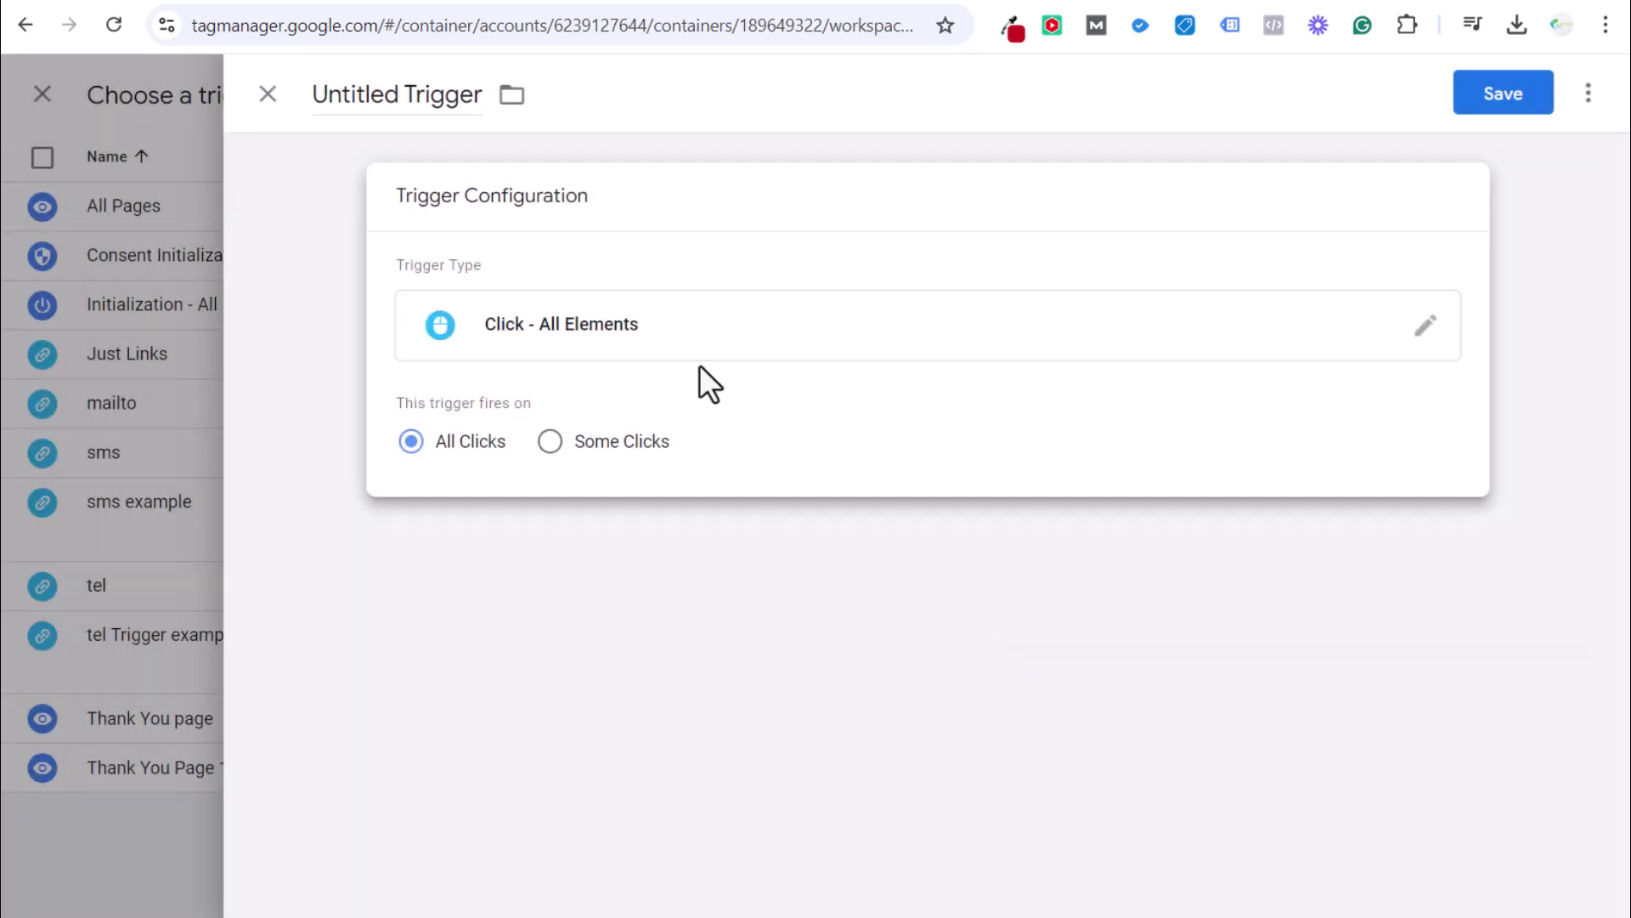
Limit the trigger to Some Clicks where Click Text equals Track This Button.
{"action": "left_click", "coordinate": [630, 441]}
{"action": "left_click", "coordinate": [675, 550]}
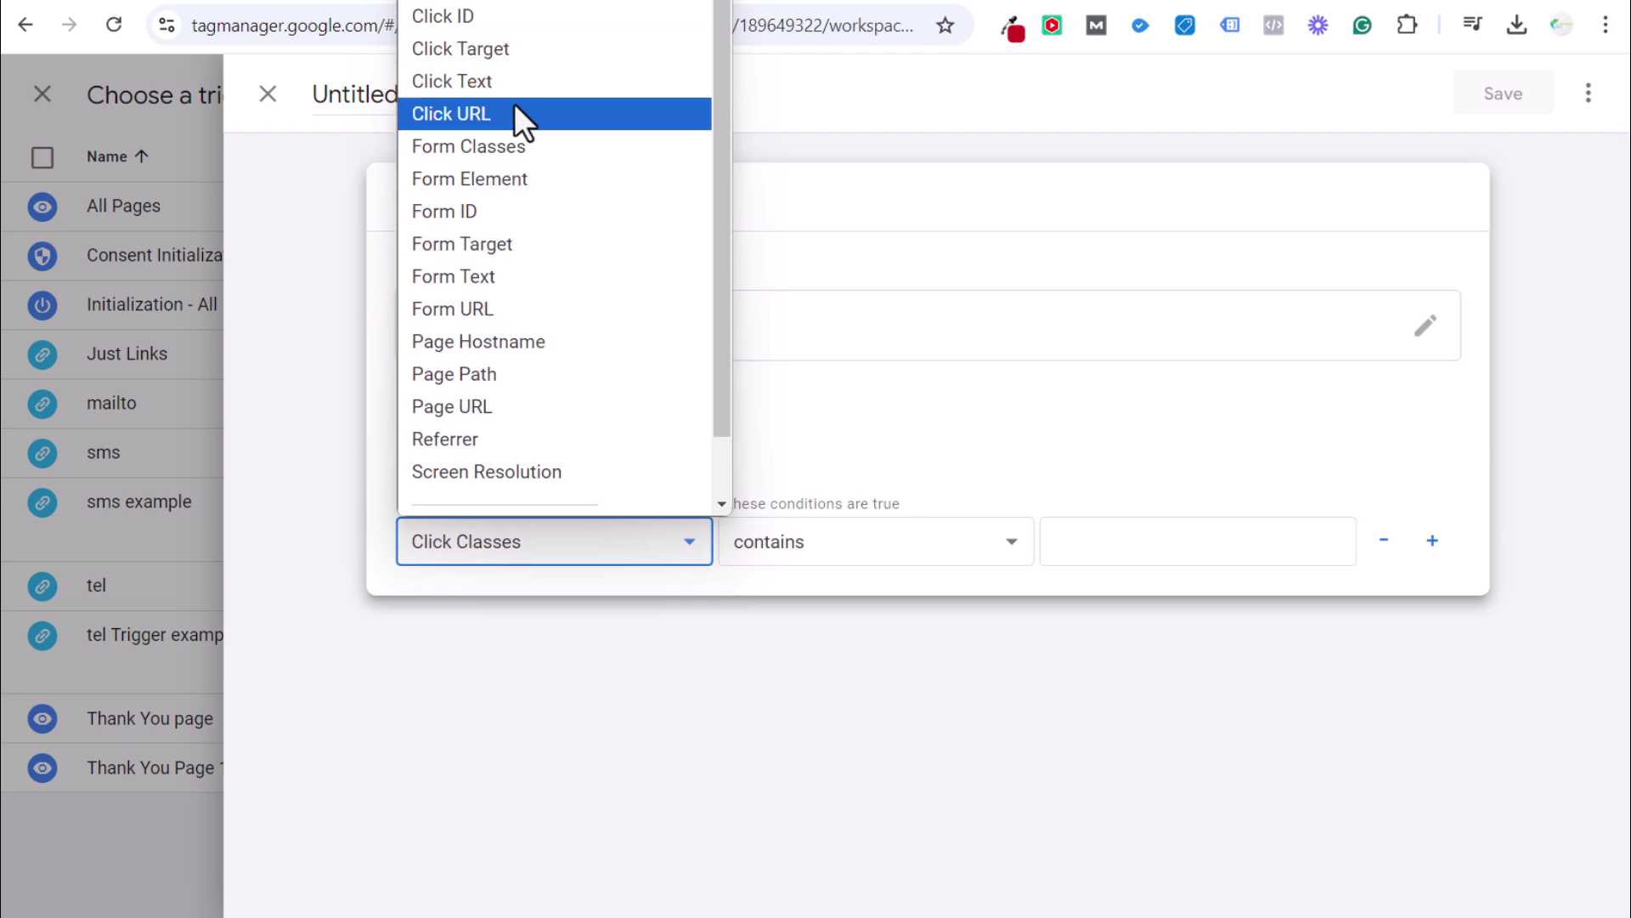
{"action": "left_click", "coordinate": [511, 88]}
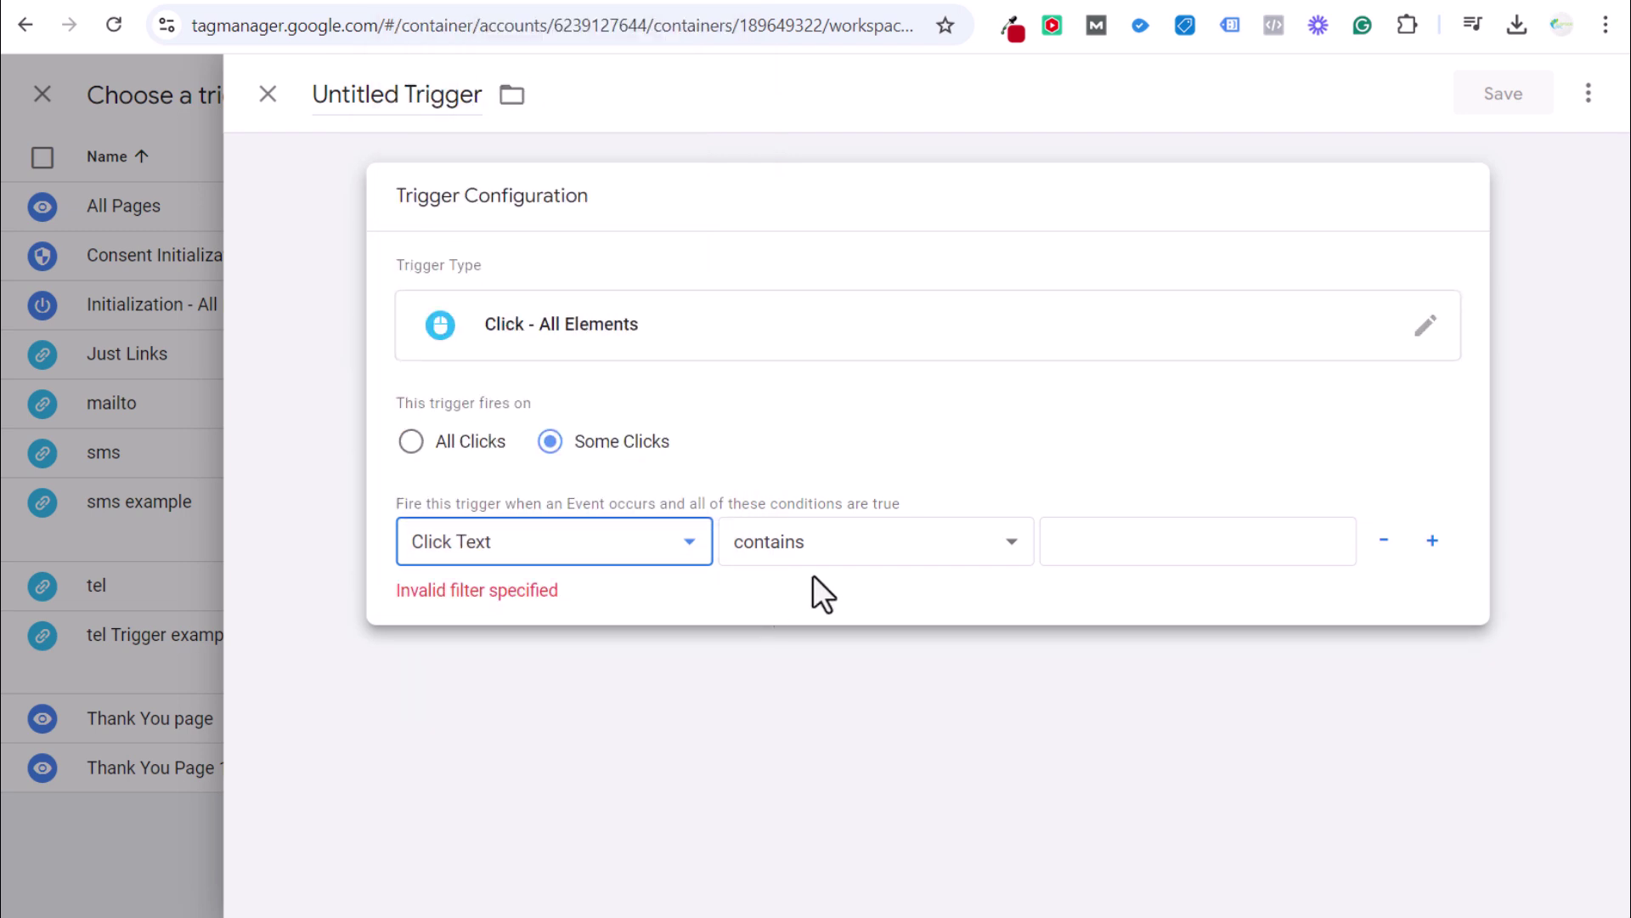
{"action": "left_click", "coordinate": [1126, 539]}
{"action": "key", "text": "ctrl+v"}
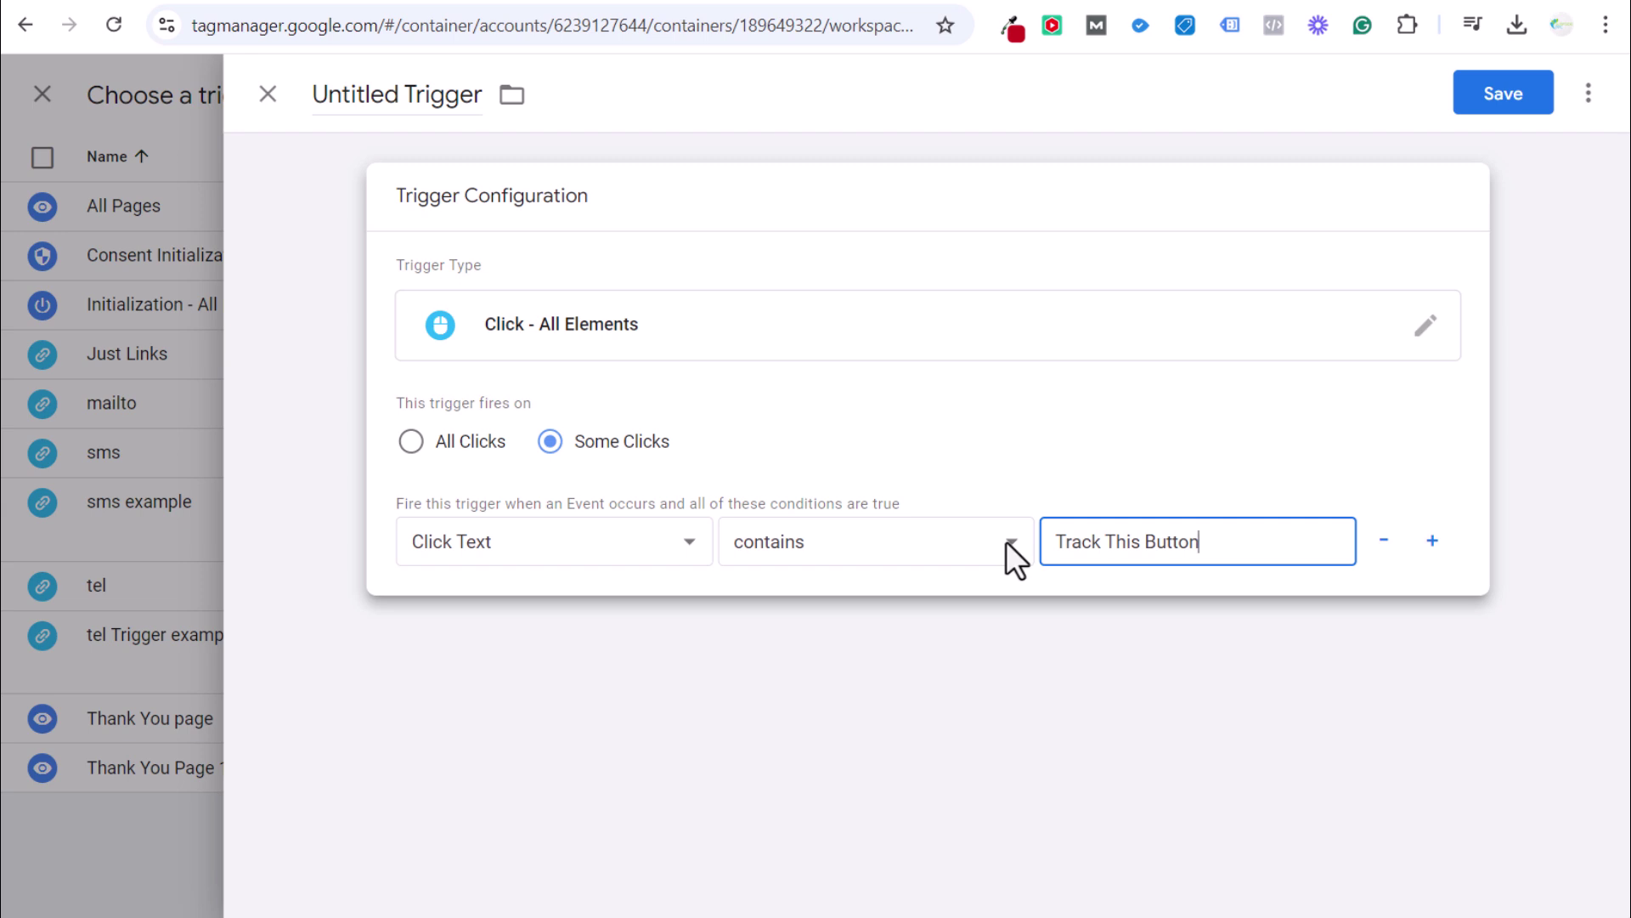
{"action": "left_click", "coordinate": [931, 545]}
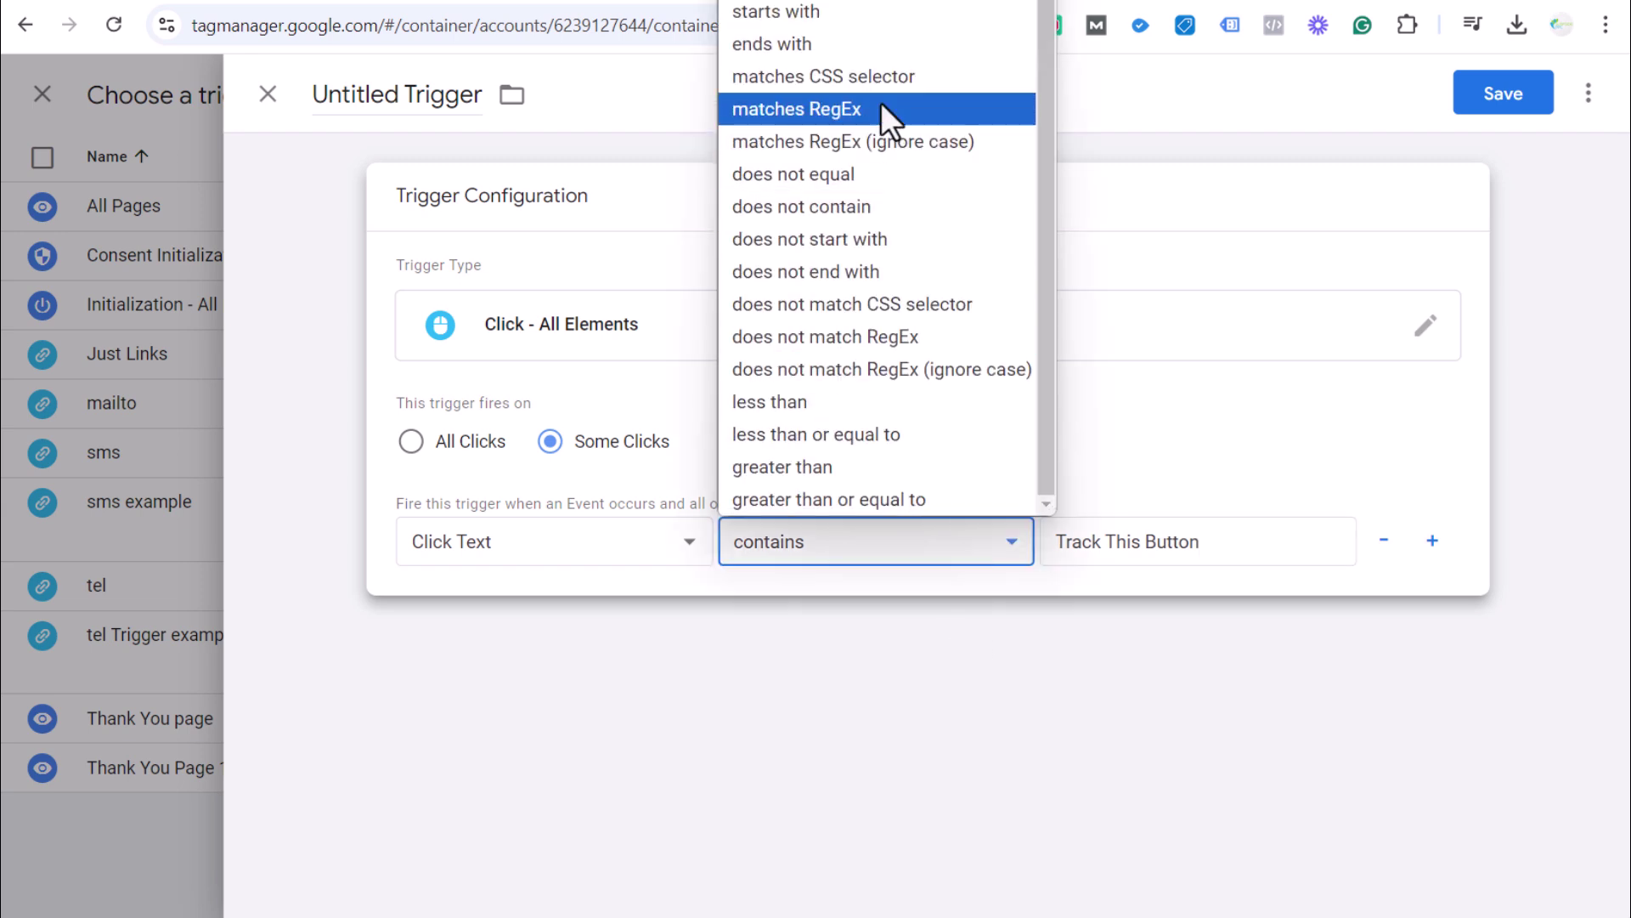
{"action": "left_click", "coordinate": [790, 2]}
{"action": "left_click", "coordinate": [1102, 769]}
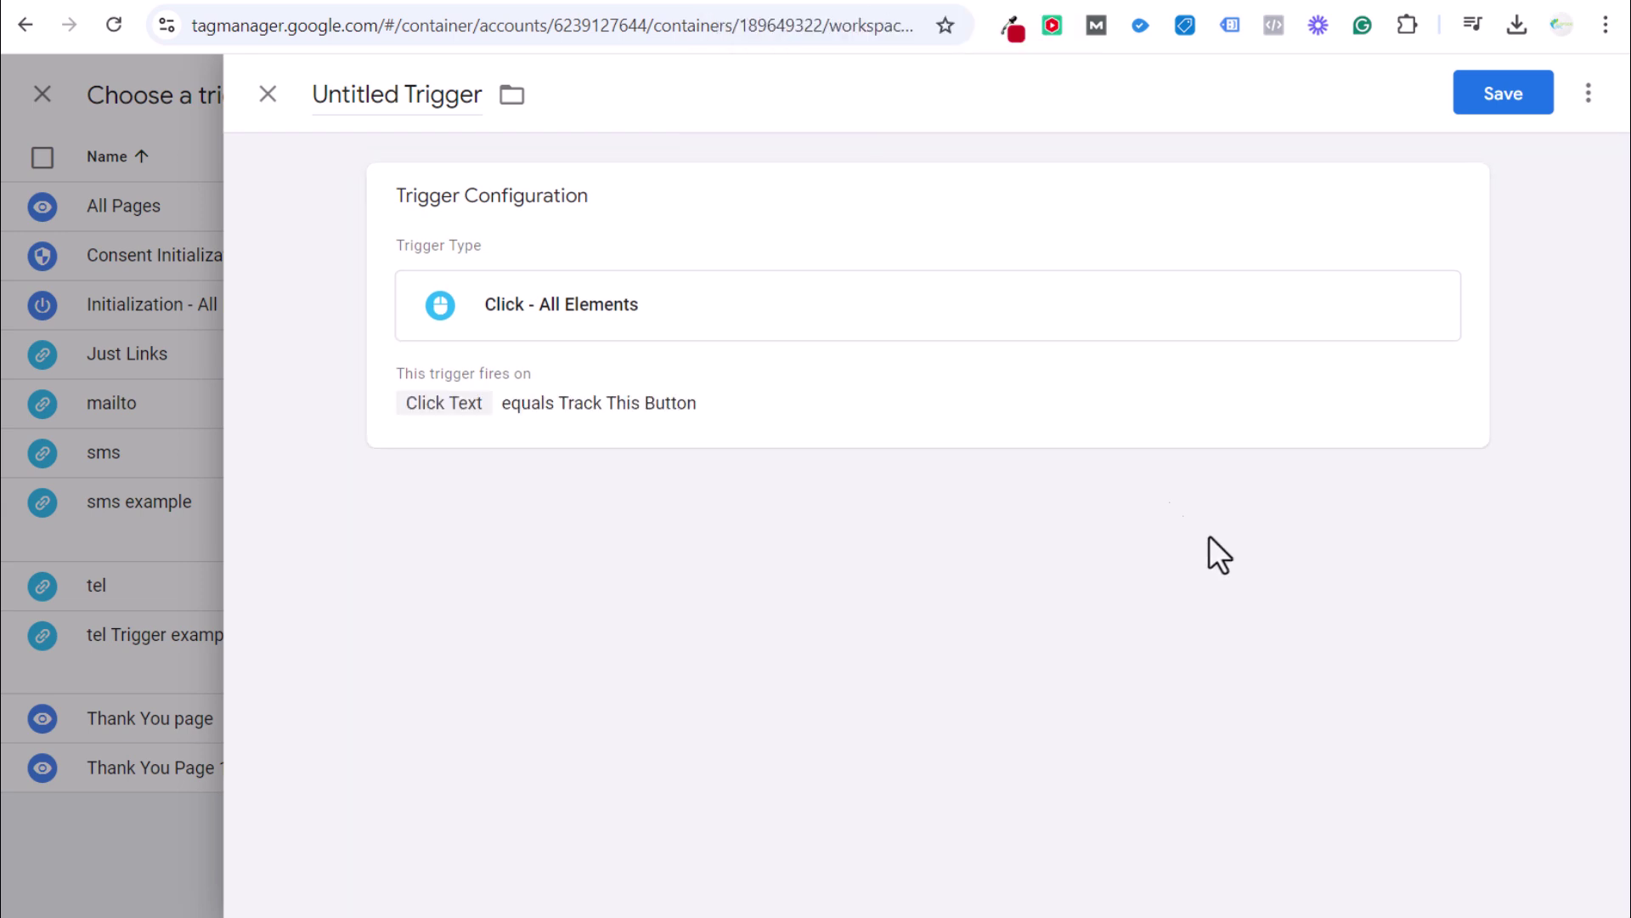
Name the trigger Track This Button Trigger, and save both the trigger and the Button Click Example tag.
{"action": "left_click", "coordinate": [976, 419]}
{"action": "left_click_drag", "start_coordinate": [1245, 541], "coordinate": [1051, 538]}
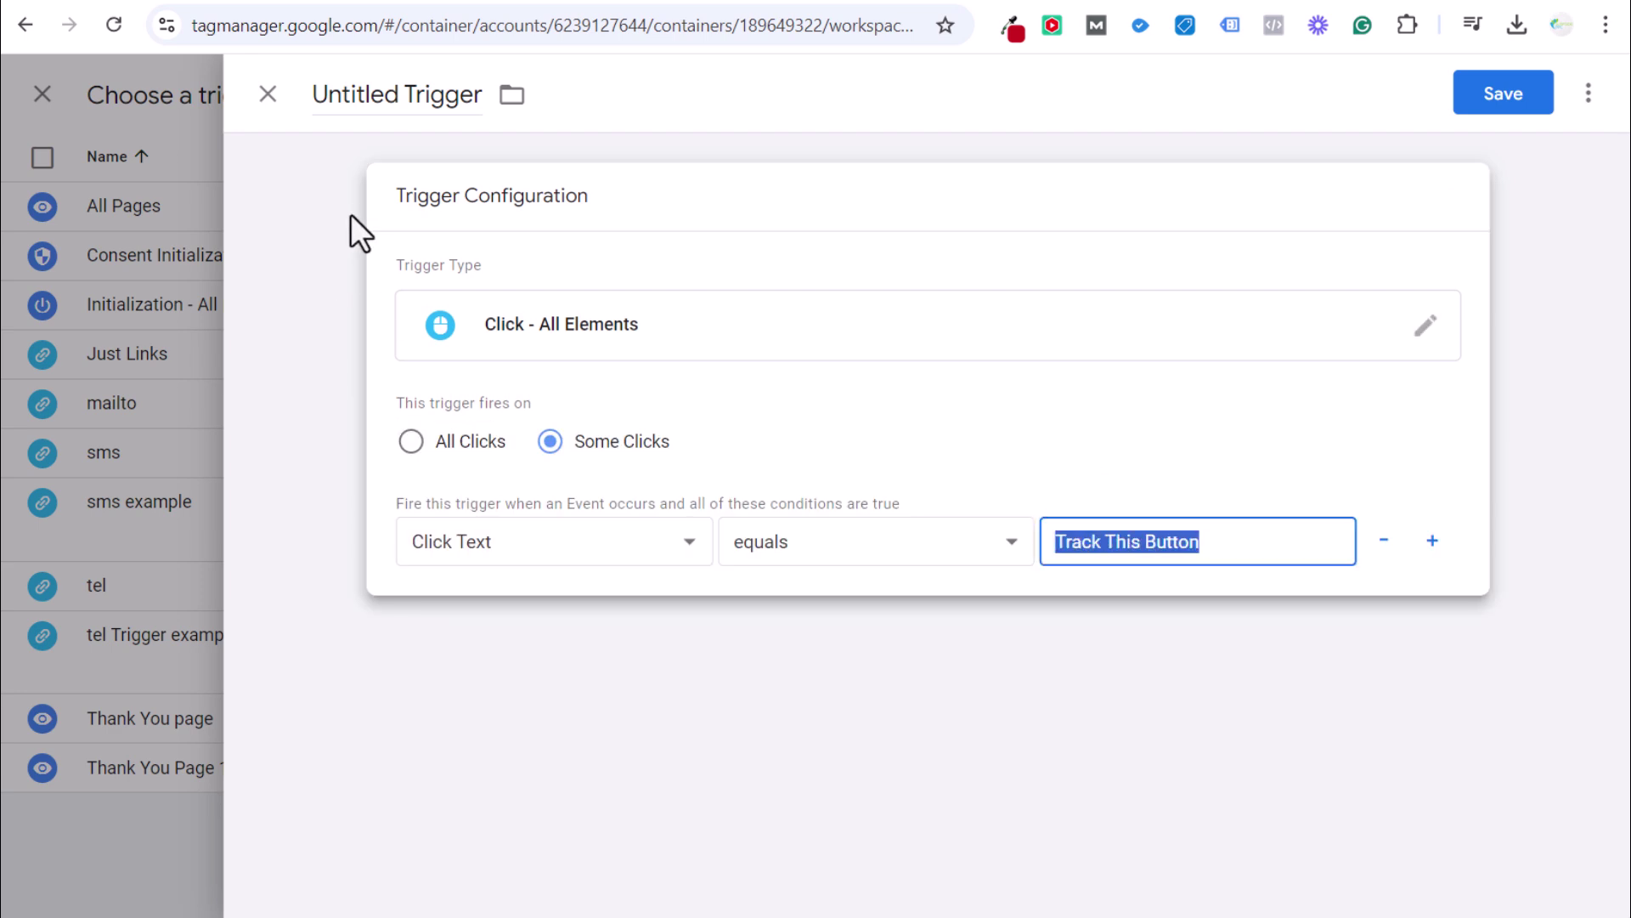
{"action": "left_click", "coordinate": [361, 92]}
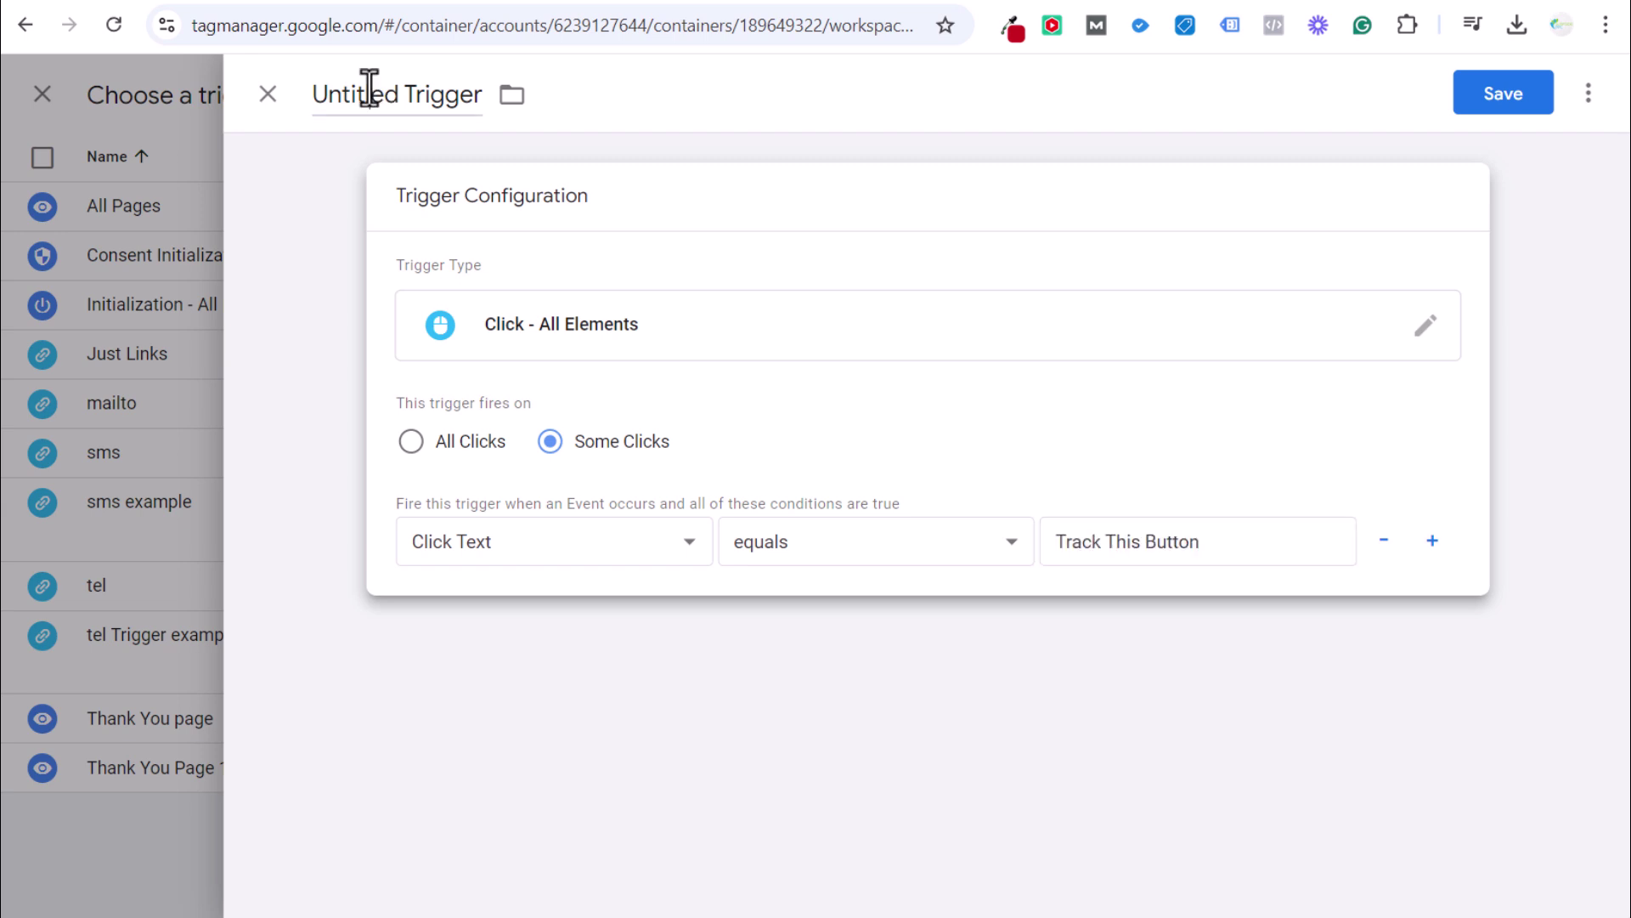
{"action": "type", "text": "Track This Butto"}
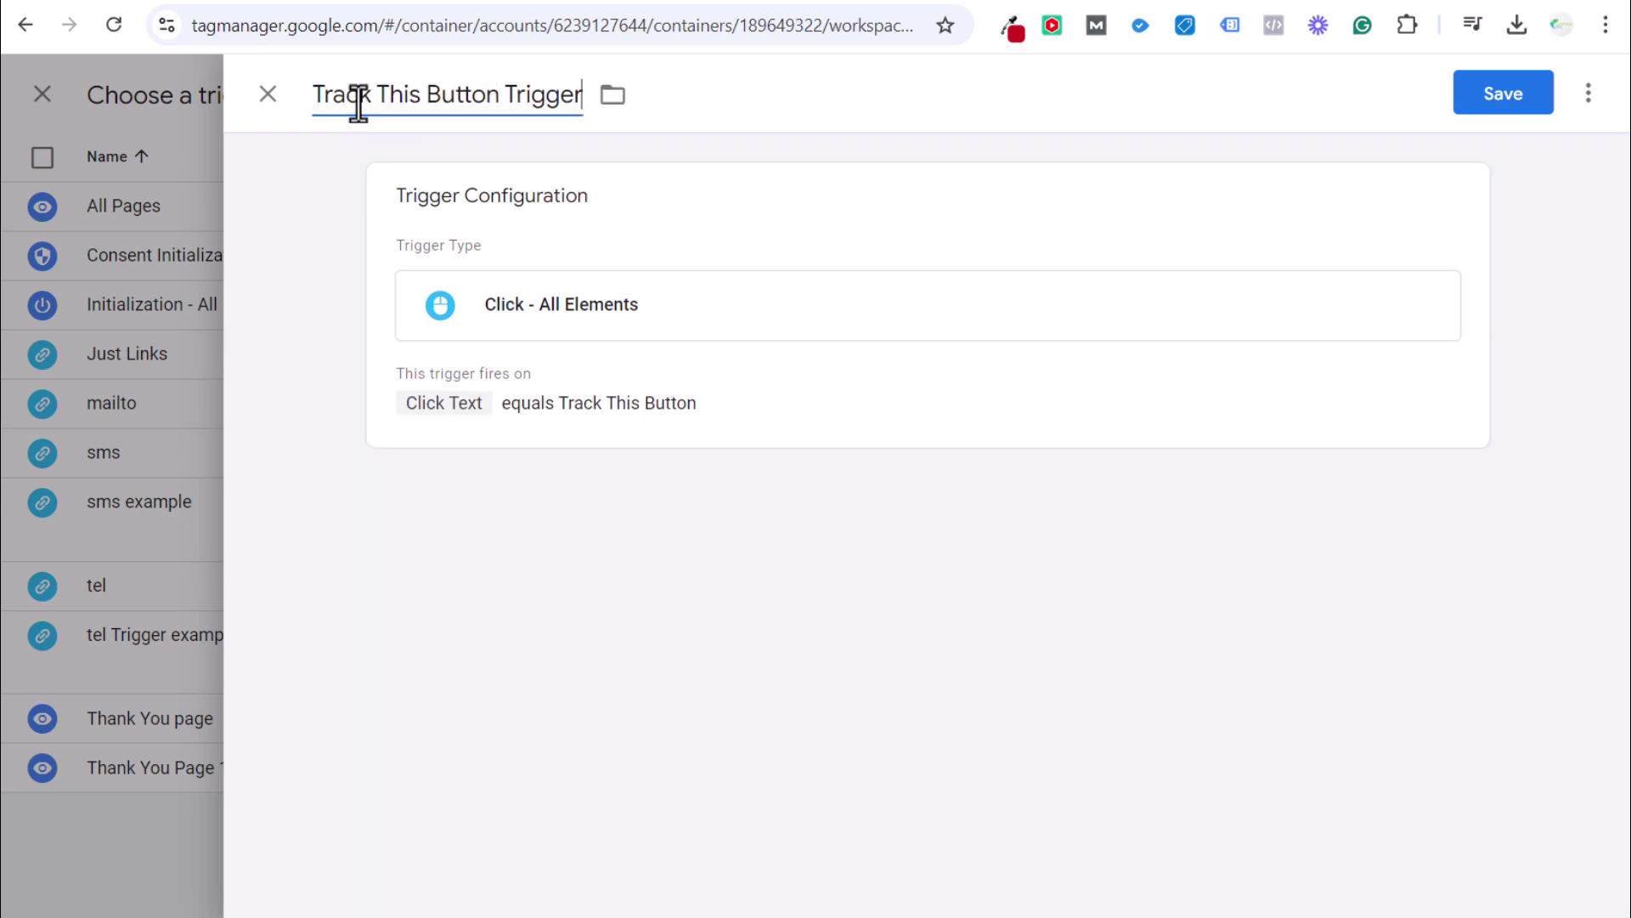
{"action": "left_click", "coordinate": [1482, 106]}
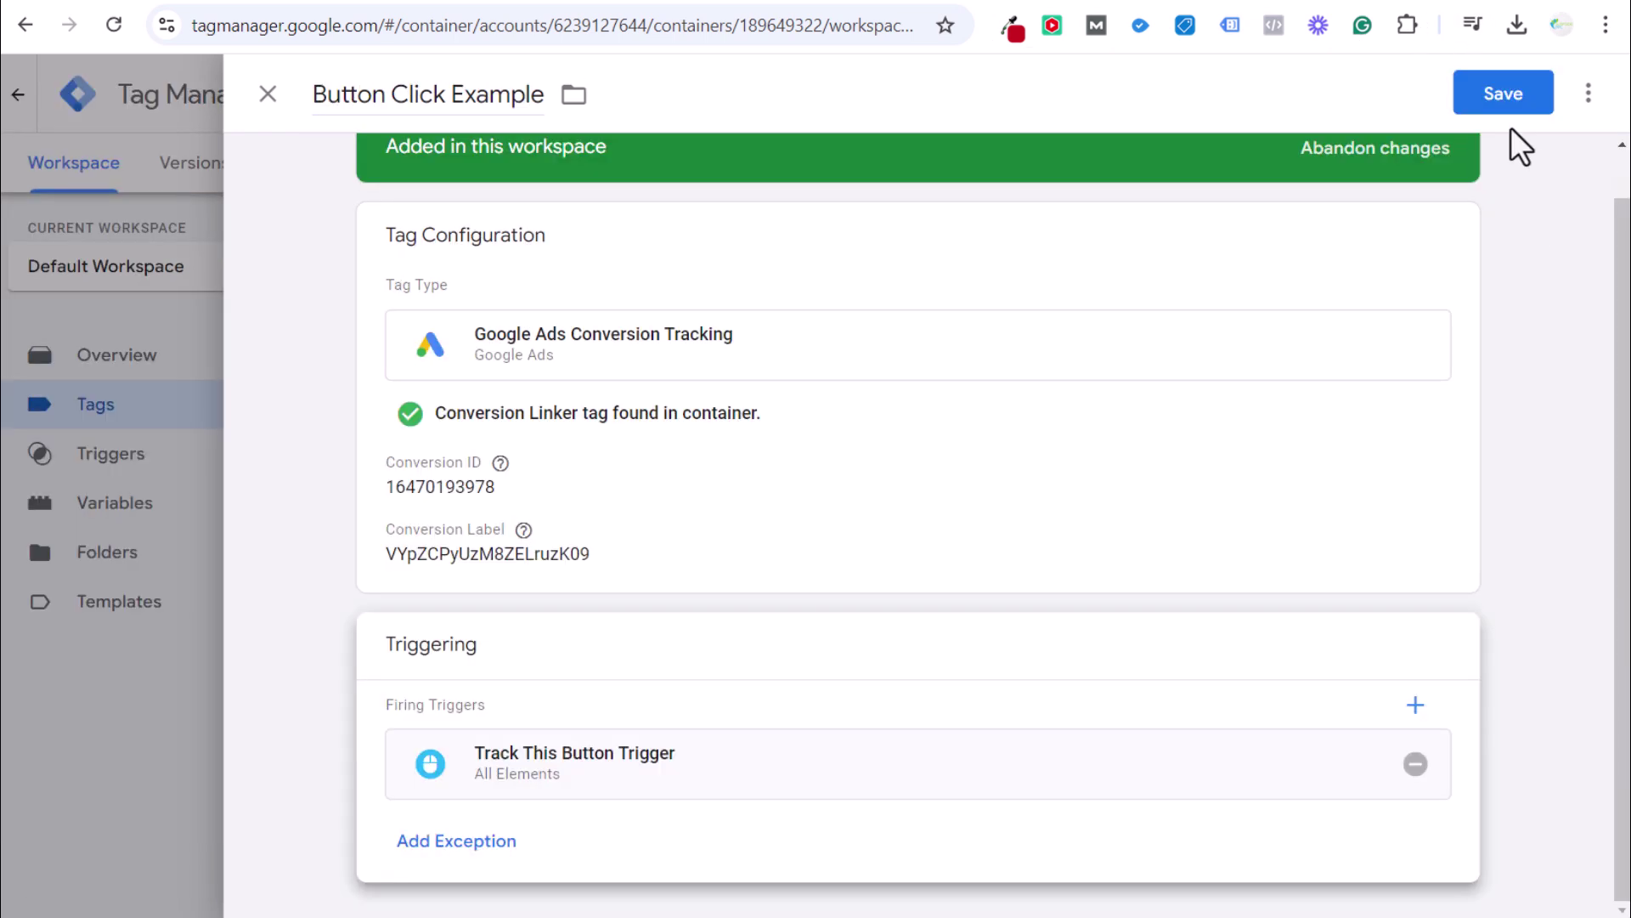
{"action": "left_click", "coordinate": [1499, 85]}
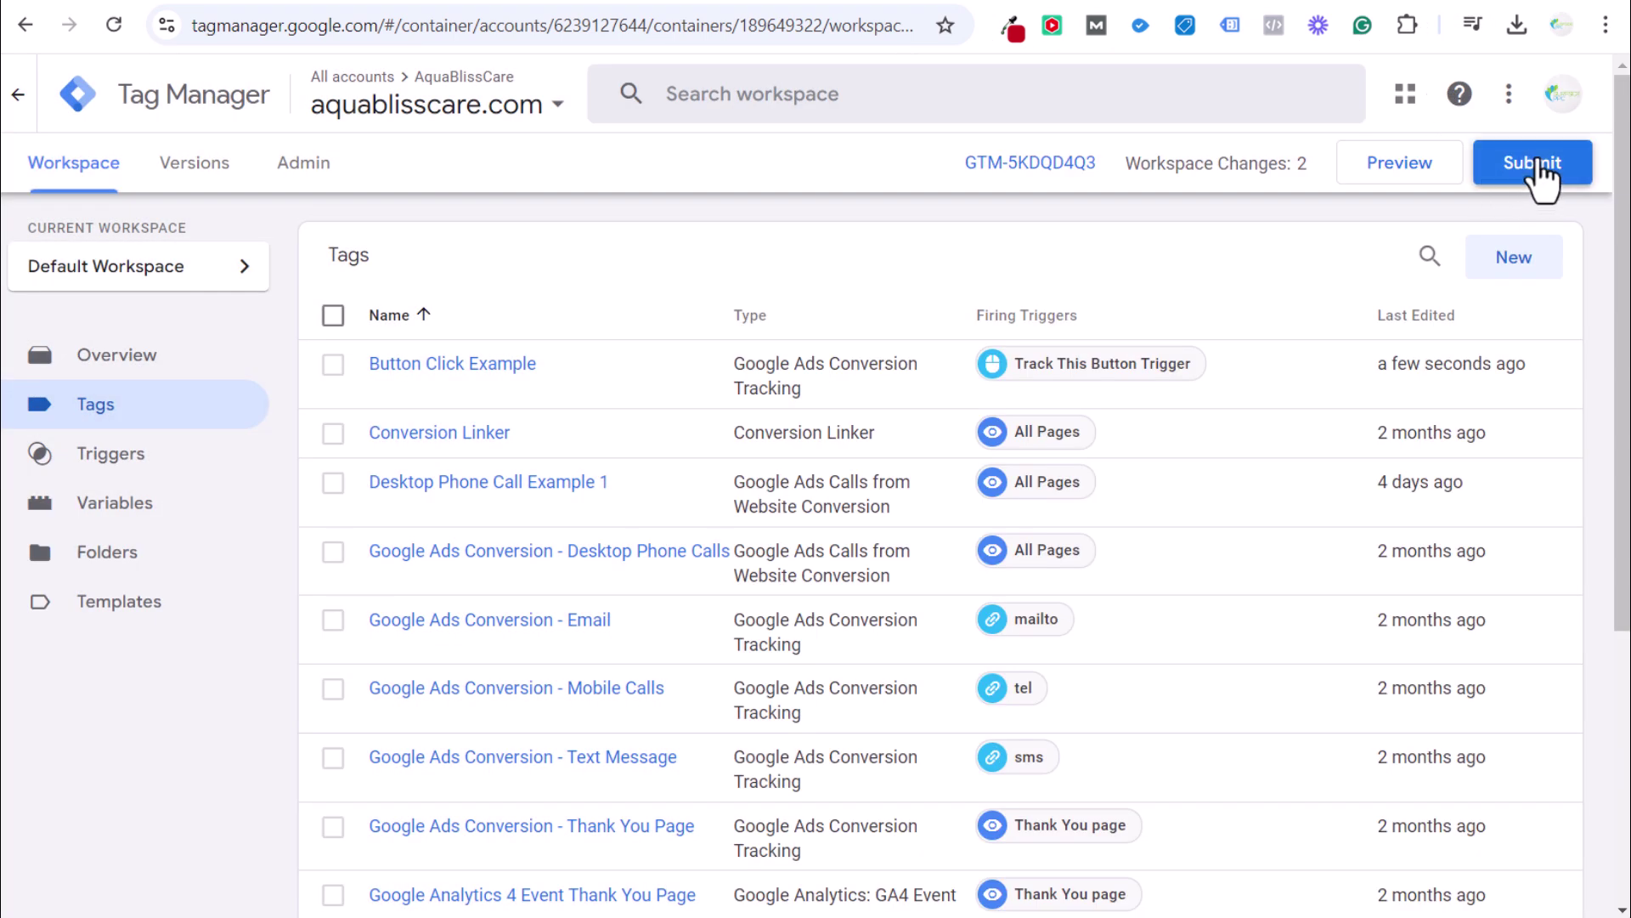
Publish the workspace changes with New Version as version name and description, and return to the workspace overview.
{"action": "left_click", "coordinate": [1542, 166]}
{"action": "left_click", "coordinate": [577, 375]}
{"action": "type", "text": "New Version"}
{"action": "key", "text": "Tab"}
{"action": "type", "text": "New Version"}
{"action": "left_click", "coordinate": [1525, 108]}
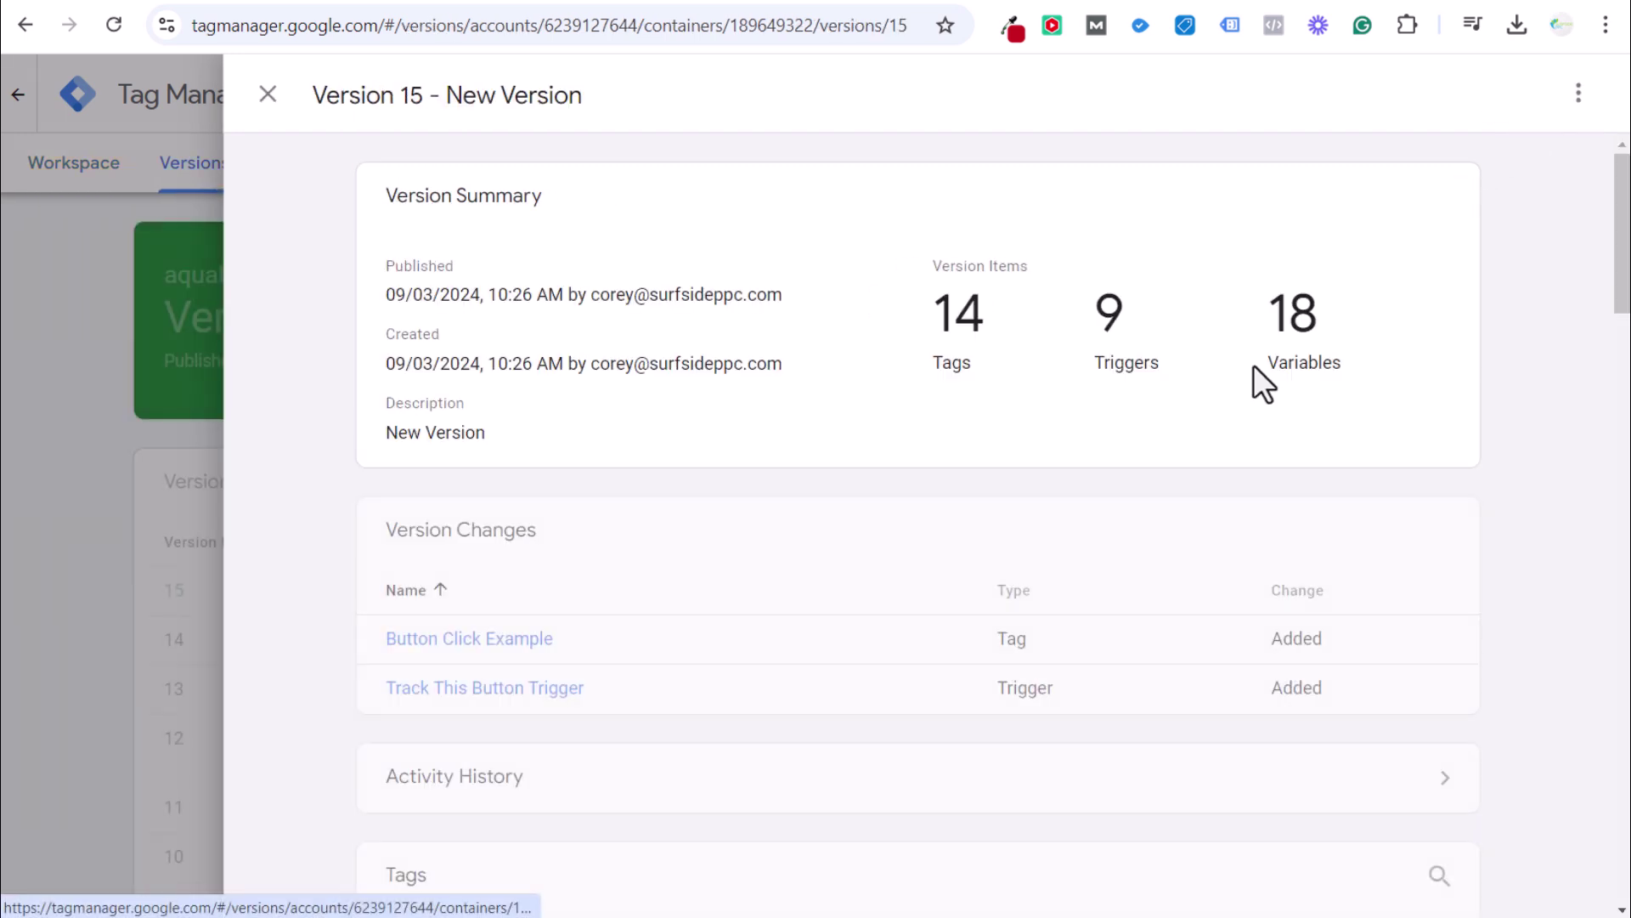
{"action": "left_click", "coordinate": [269, 93]}
{"action": "left_click", "coordinate": [85, 164]}
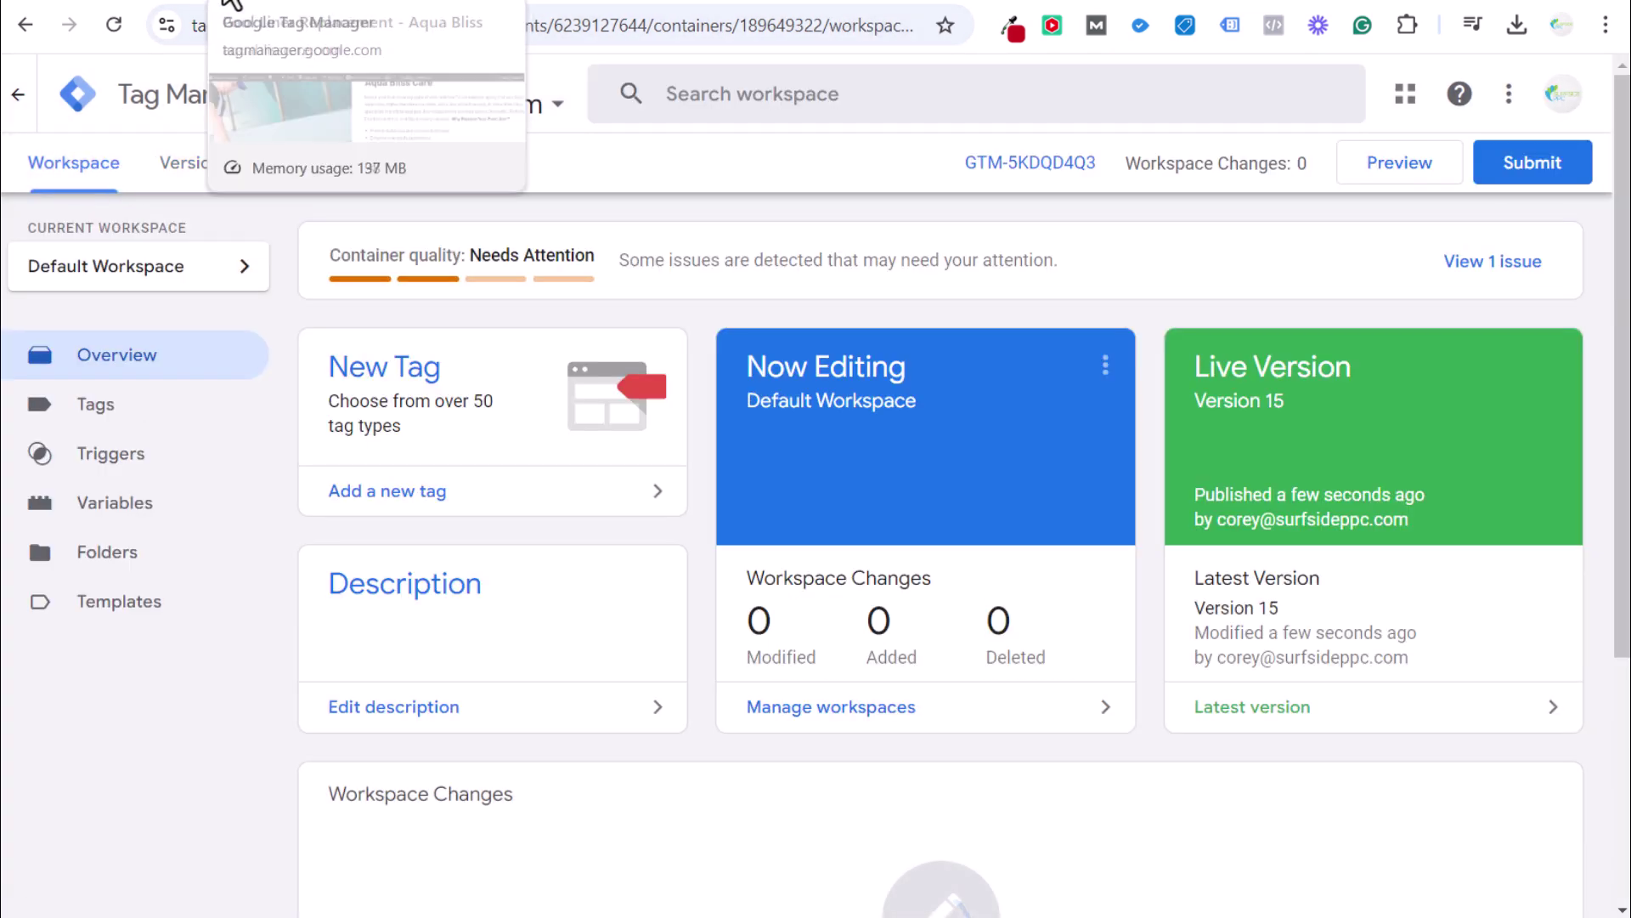
Preview the container on the pool-liner-replacement page and continue to the connected Tag Assistant summary.
{"action": "left_click", "coordinate": [272, 1]}
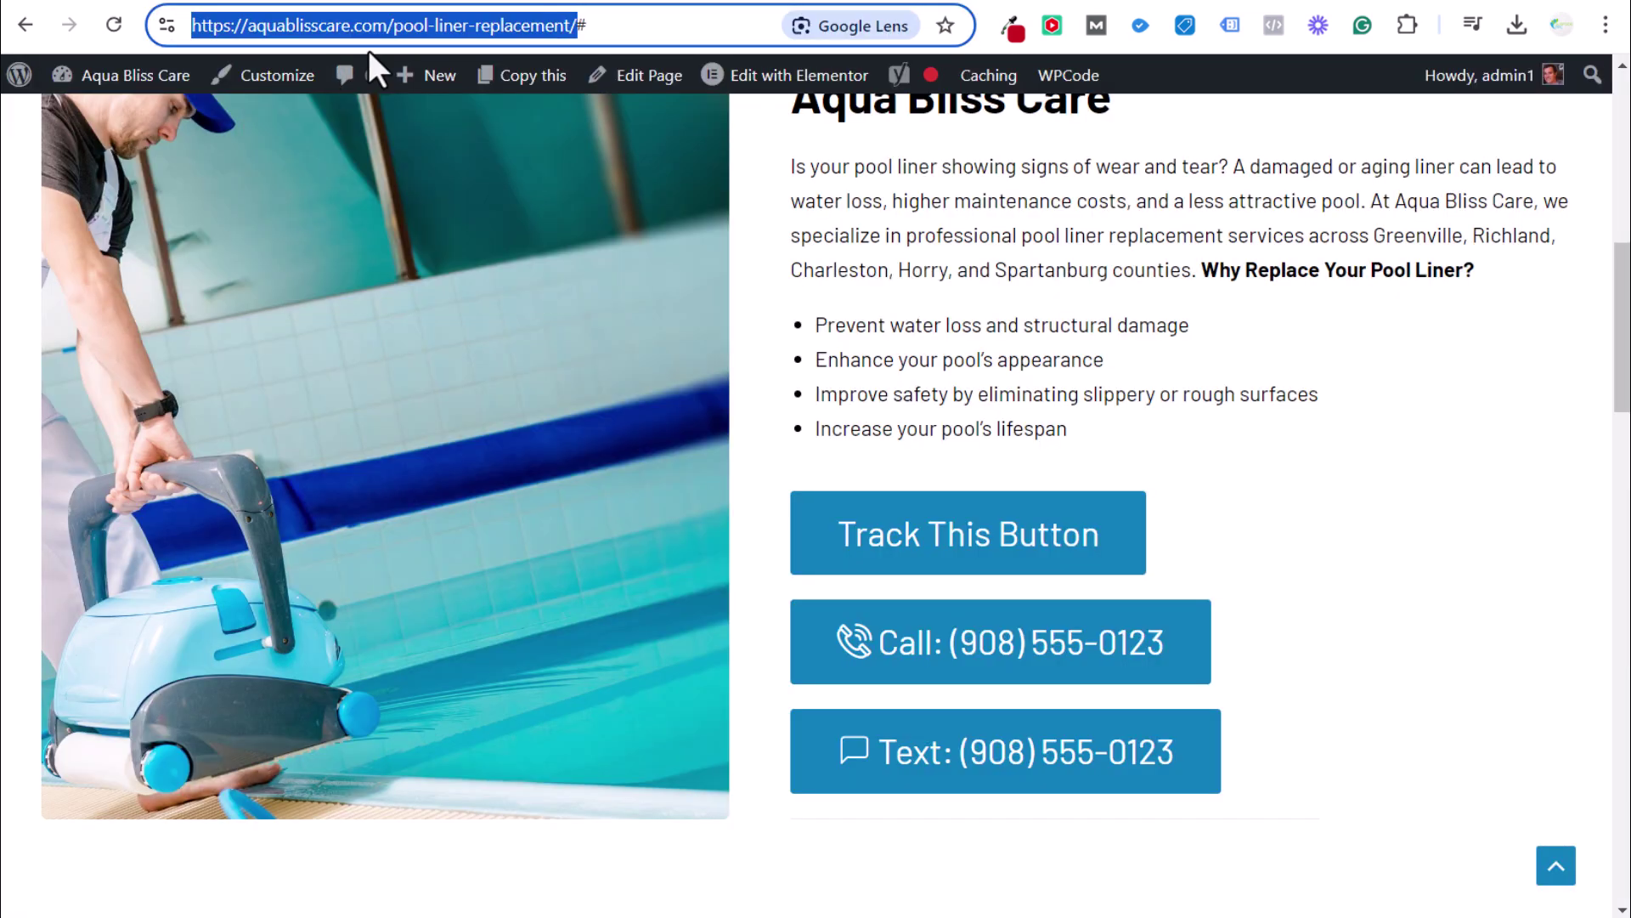
{"action": "left_click", "coordinate": [263, 3]}
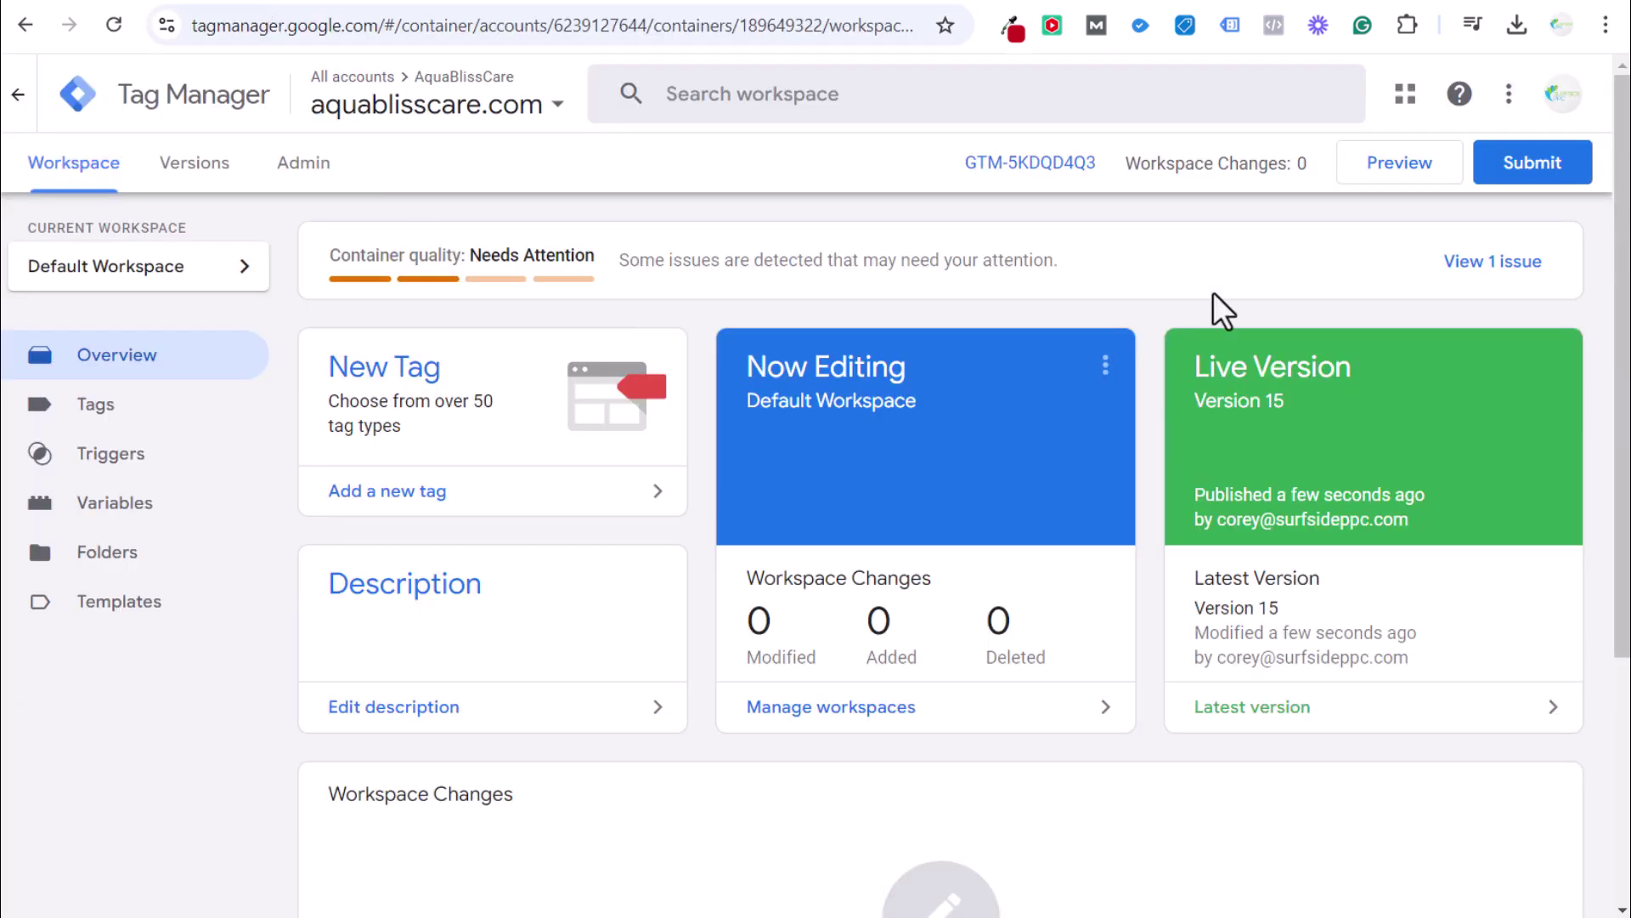
{"action": "left_click", "coordinate": [1409, 176]}
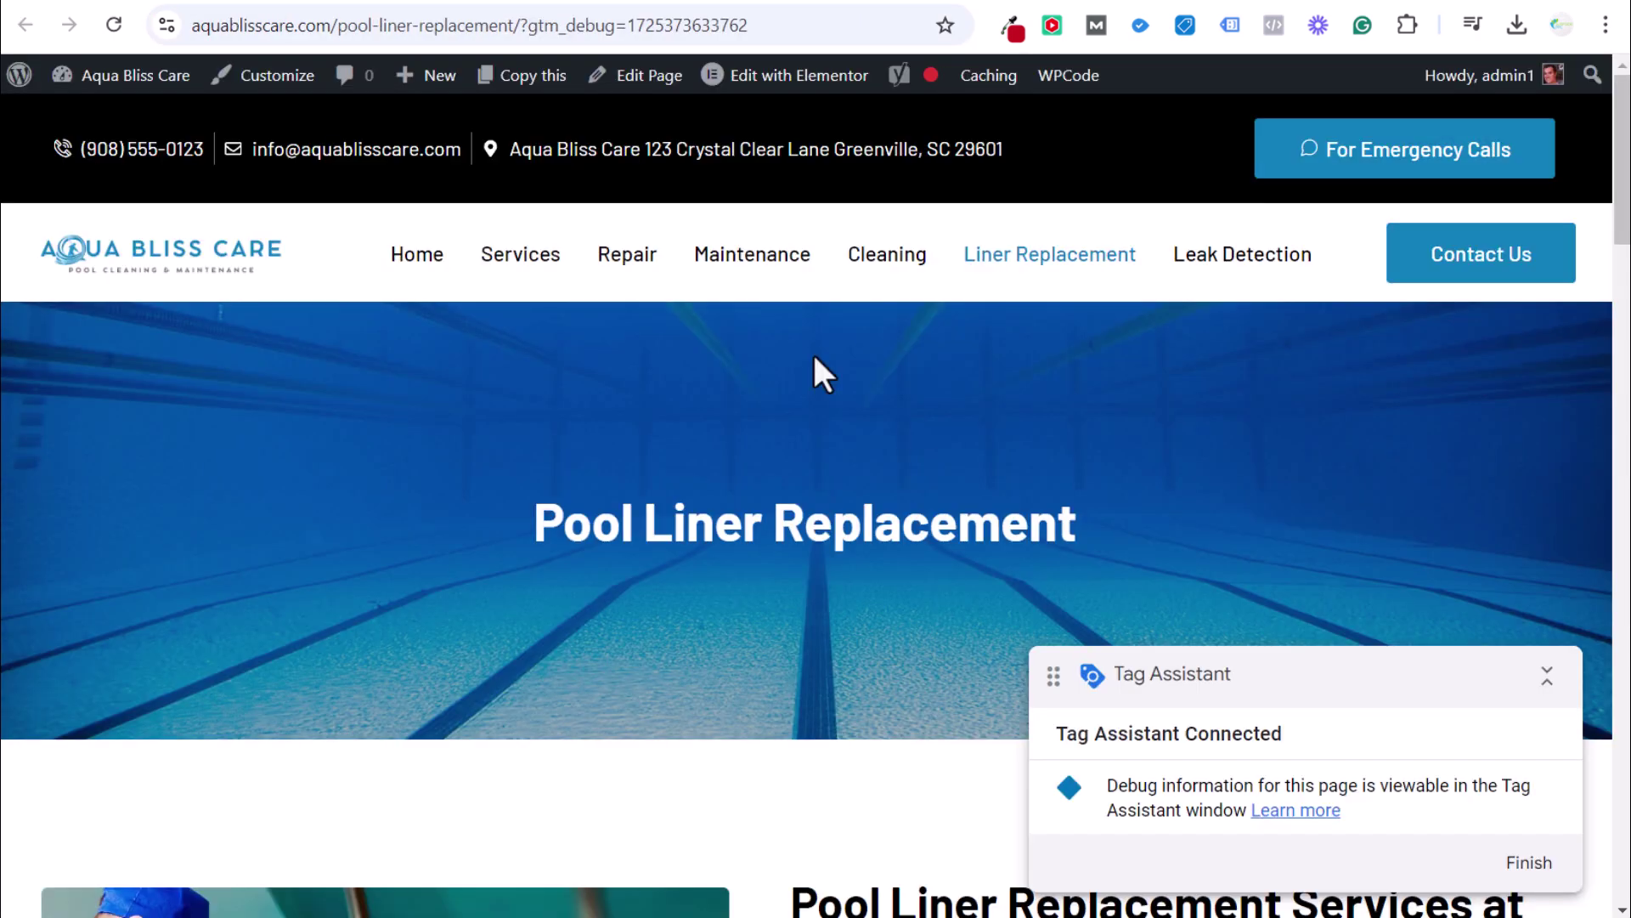
{"action": "scroll", "coordinate": [816, 365], "scroll_direction": "down", "scroll_amount": 8}
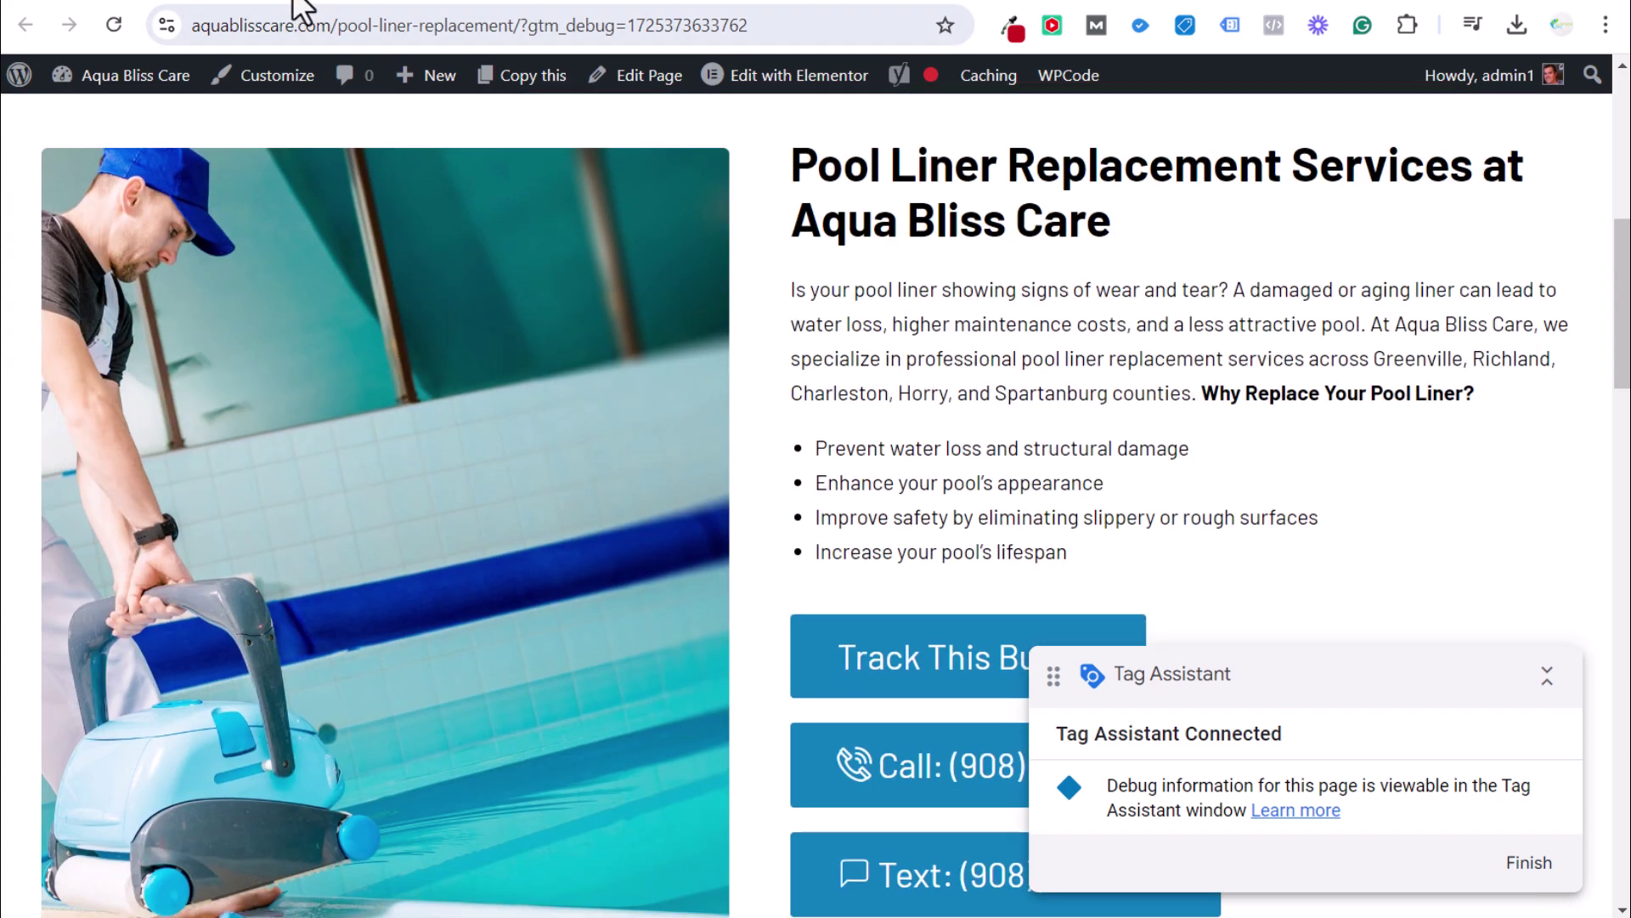
{"action": "left_click", "coordinate": [263, 4]}
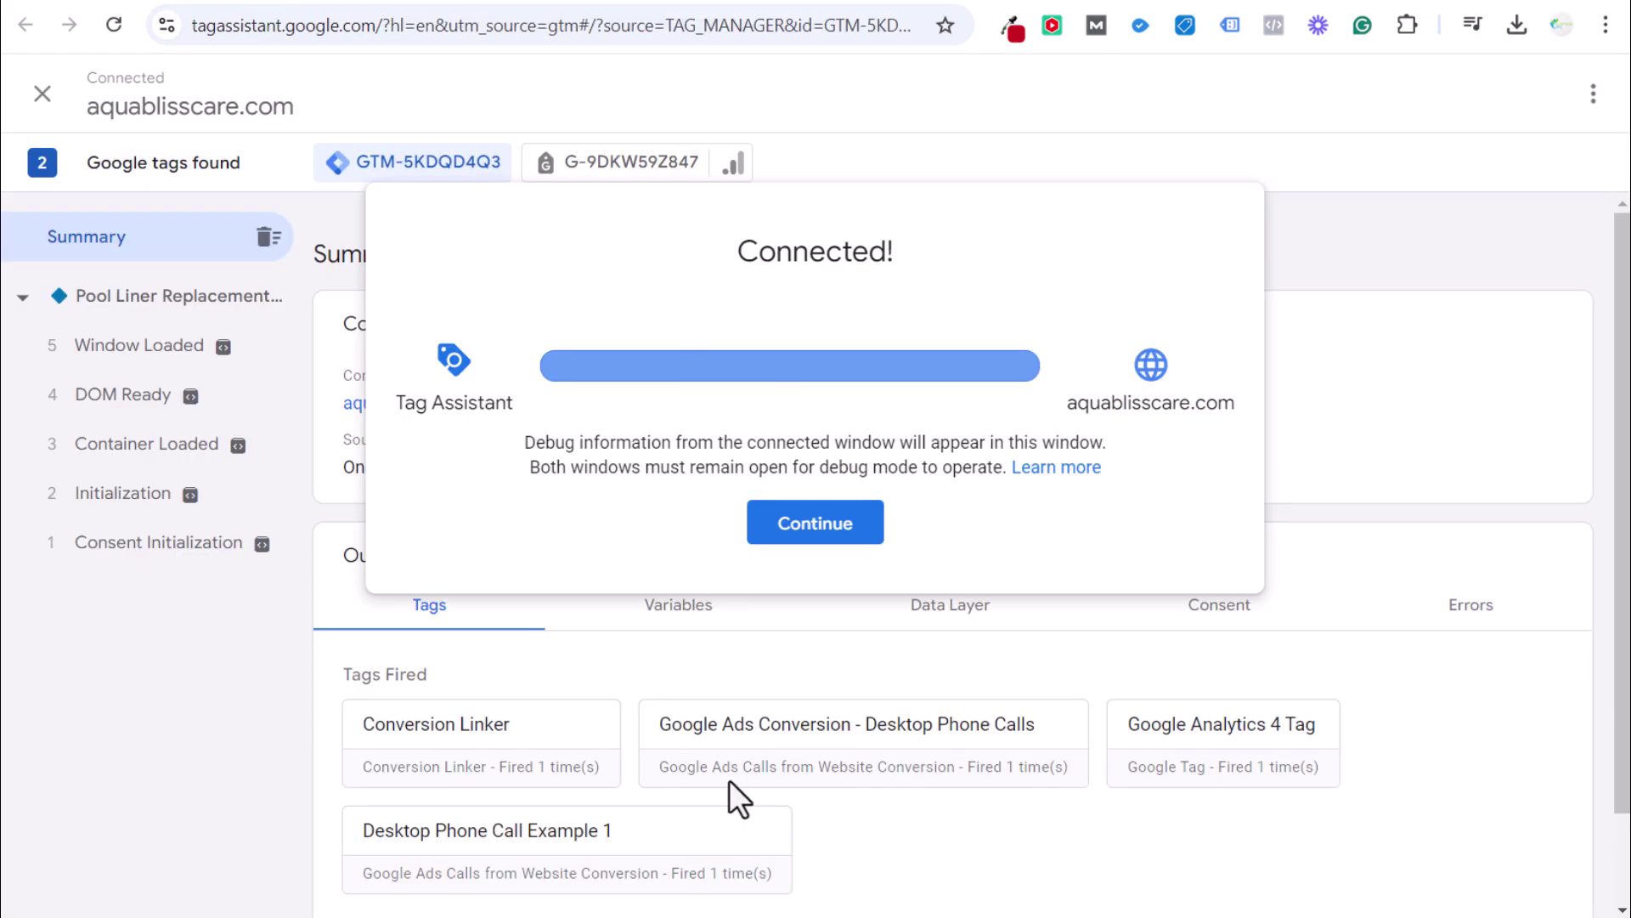
{"action": "left_click", "coordinate": [1476, 741]}
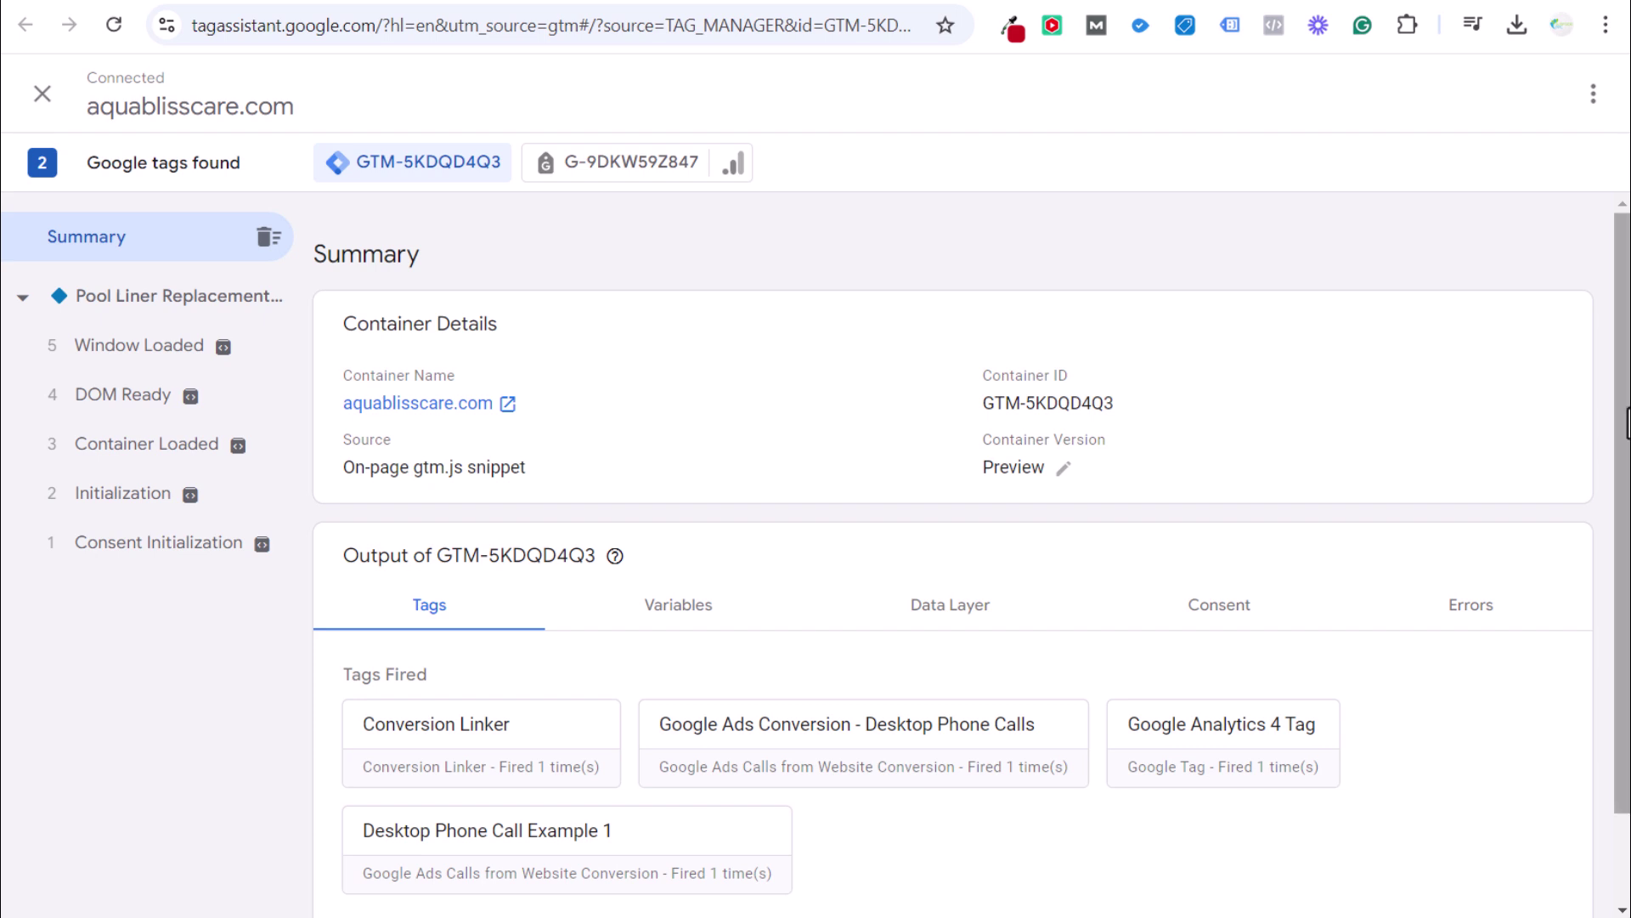
Show the Tags Not Fired list in the Tag Assistant summary.
{"action": "scroll", "coordinate": [1614, 425], "scroll_direction": "down", "scroll_amount": 1}
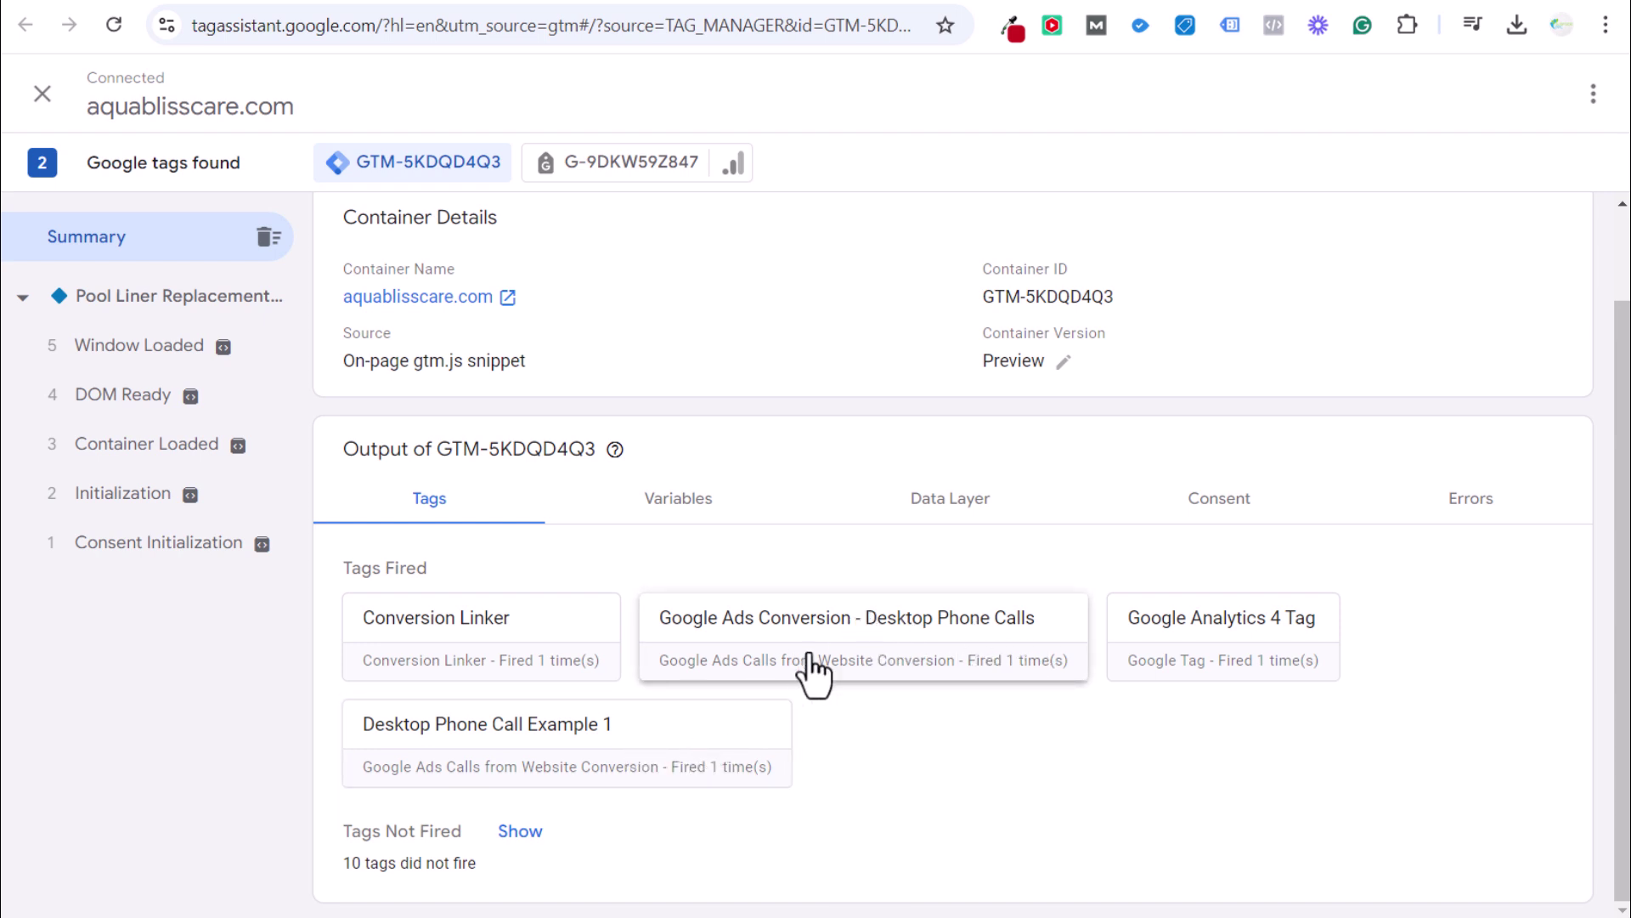
{"action": "left_click", "coordinate": [509, 834]}
{"action": "scroll", "coordinate": [909, 578], "scroll_direction": "down", "scroll_amount": 3}
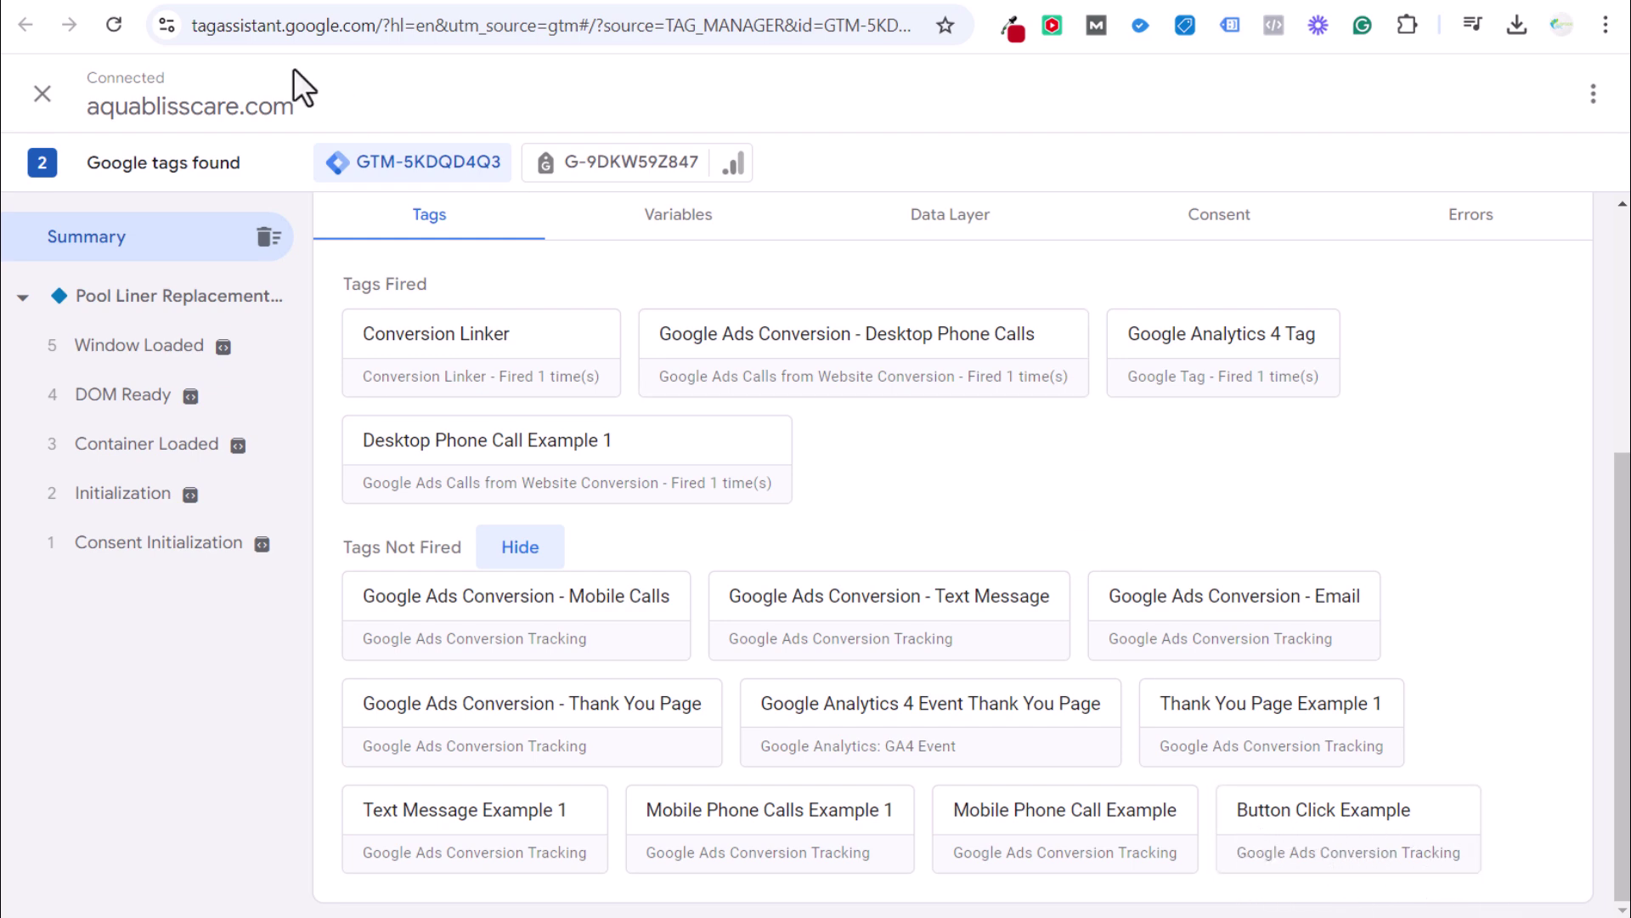
Activate Track This Button on the connected page and check in Tag Assistant whether Button Click Example fires.
{"action": "left_click", "coordinate": [313, 5]}
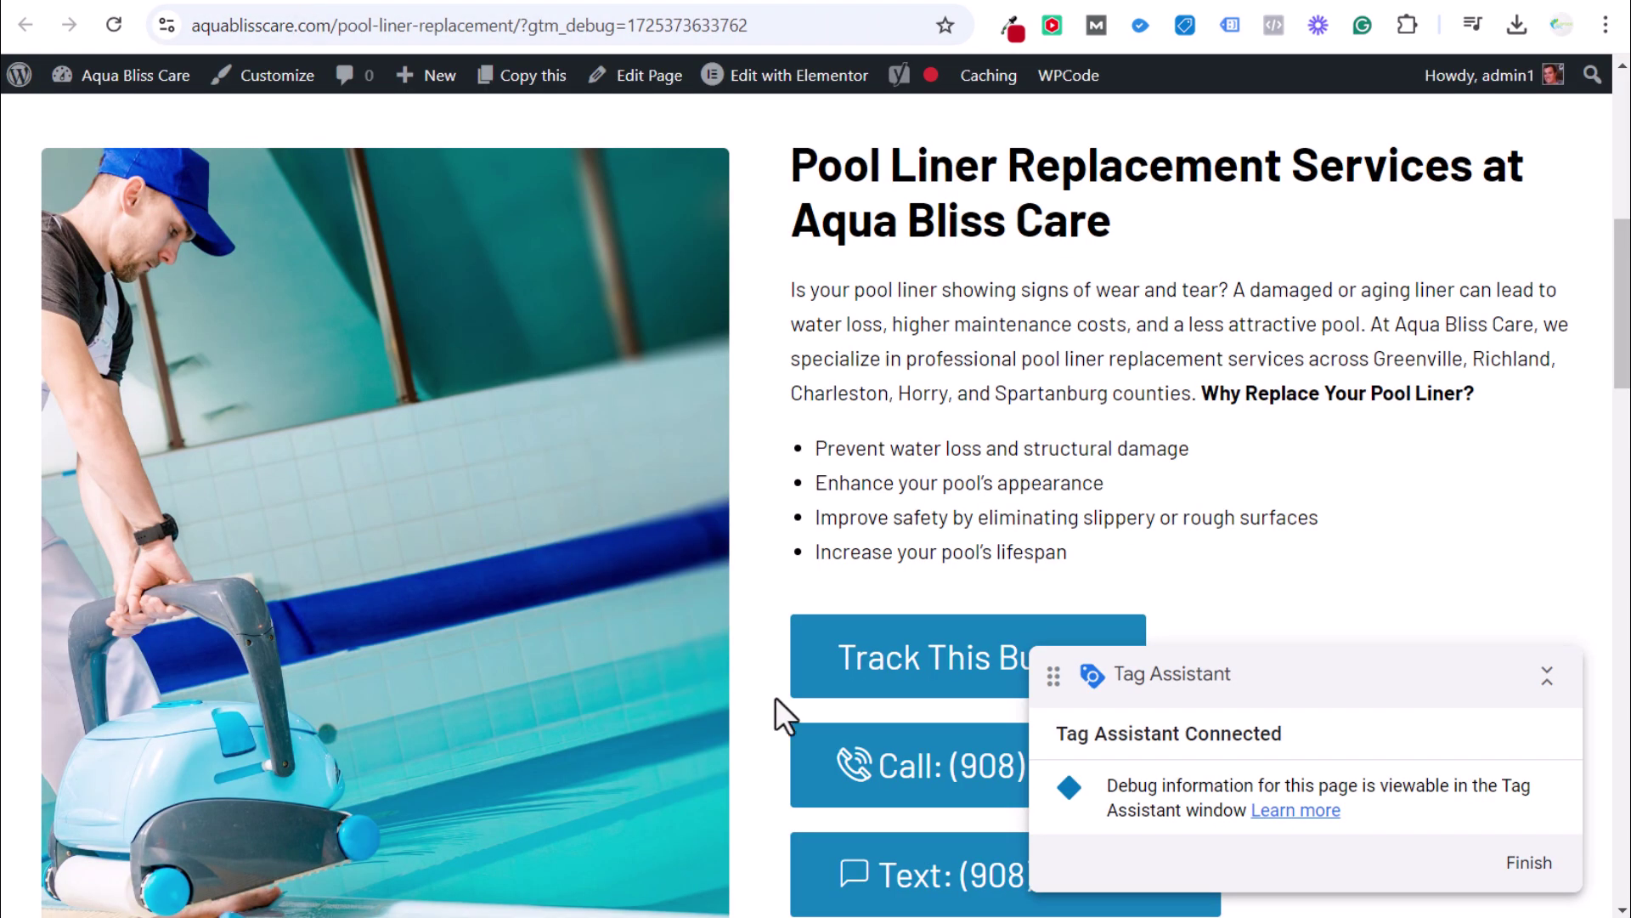
{"action": "left_click", "coordinate": [906, 660]}
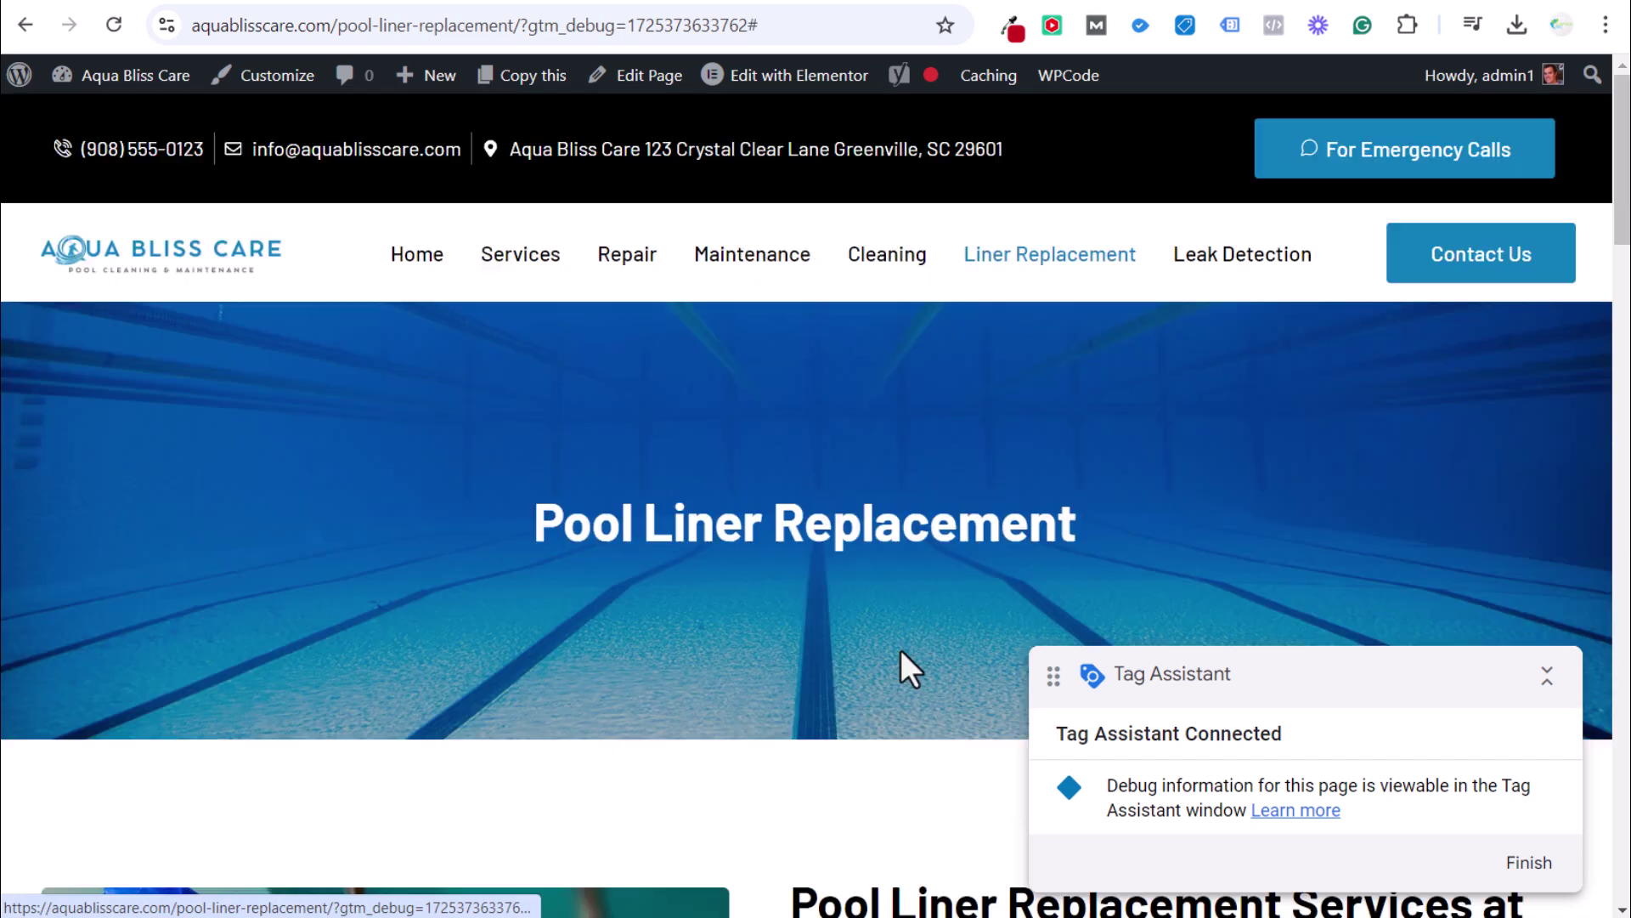
{"action": "left_click", "coordinate": [263, 9]}
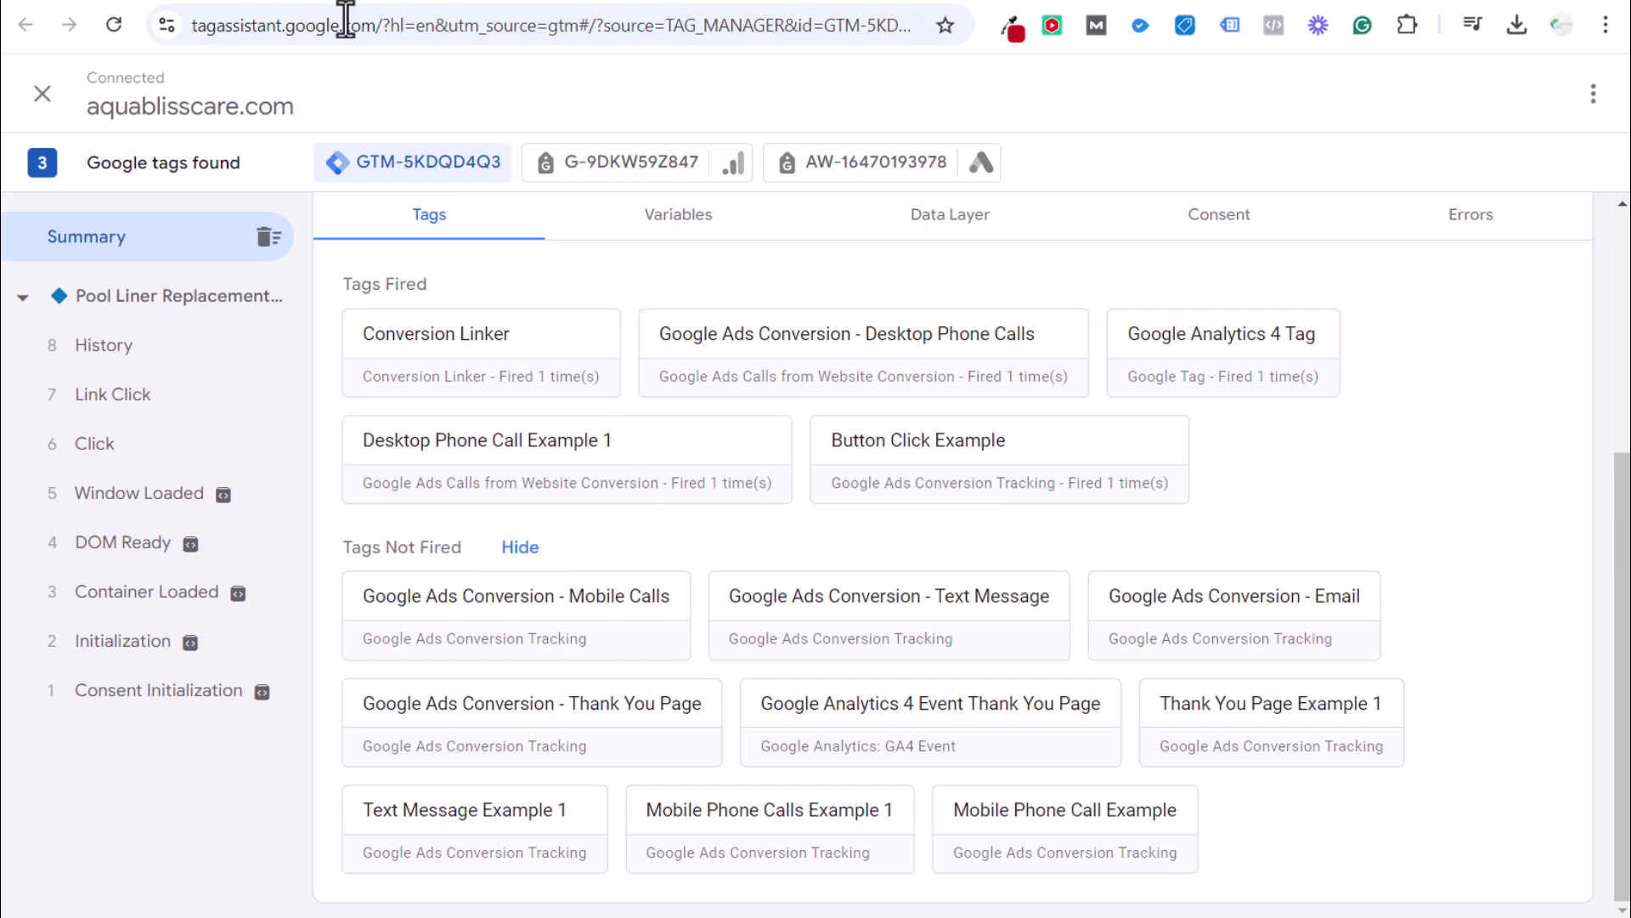
Activate the Call and Text buttons on the connected page, dismiss the app prompts, and check the fired tags in Tag Assistant.
{"action": "left_click", "coordinate": [264, 6]}
{"action": "scroll", "coordinate": [863, 484], "scroll_direction": "down", "scroll_amount": 10}
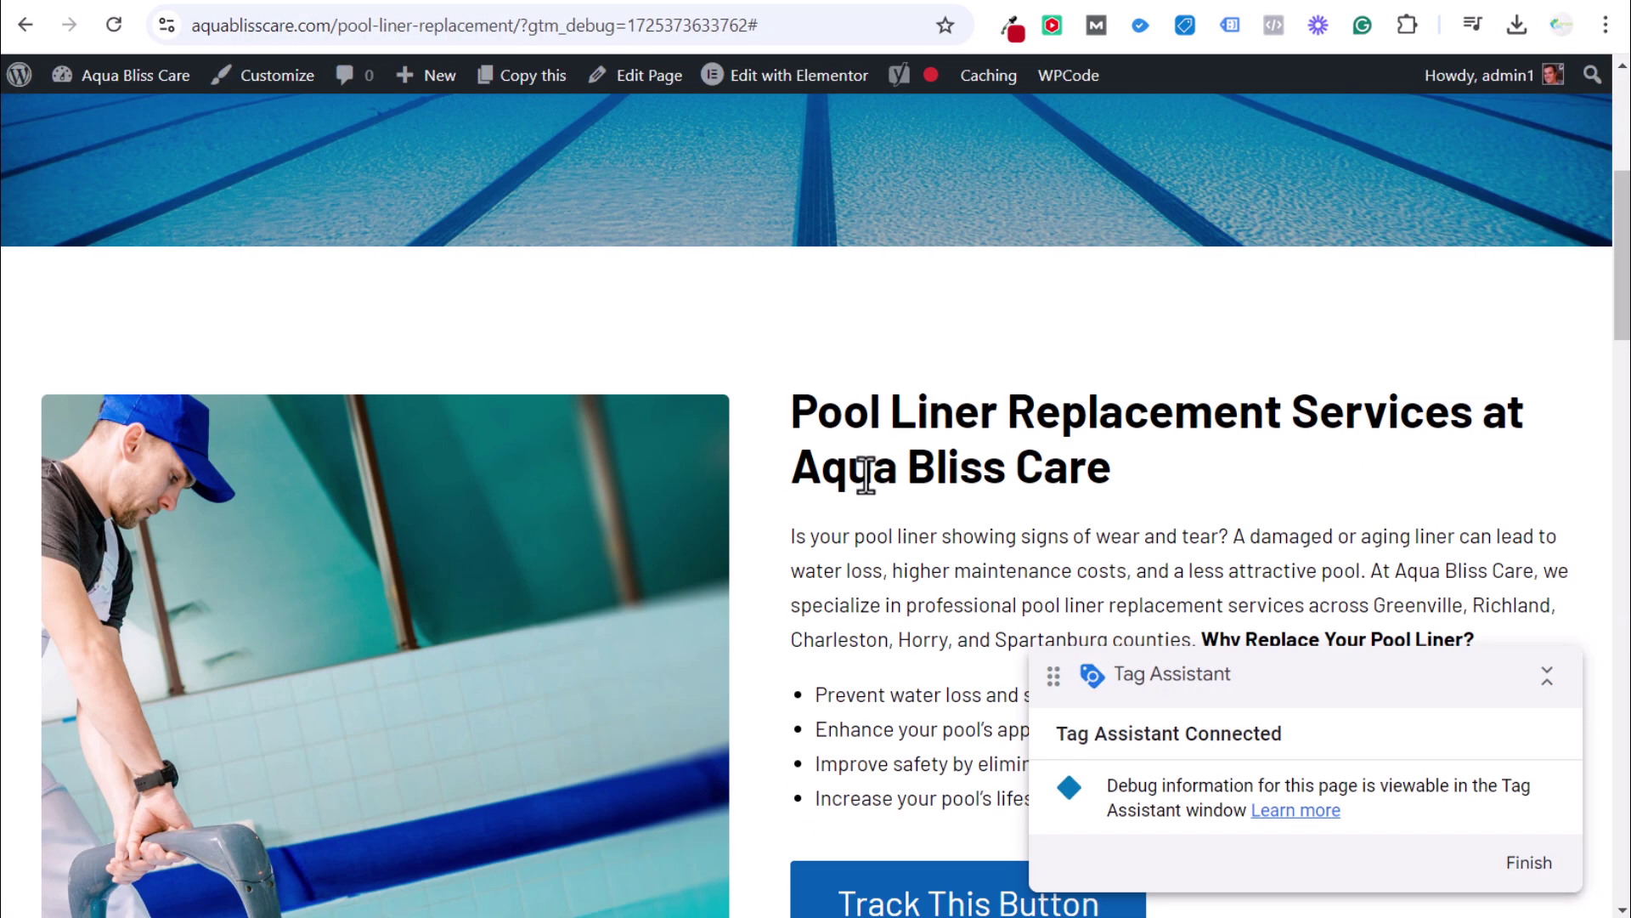
{"action": "scroll", "coordinate": [870, 459], "scroll_direction": "down", "scroll_amount": 2}
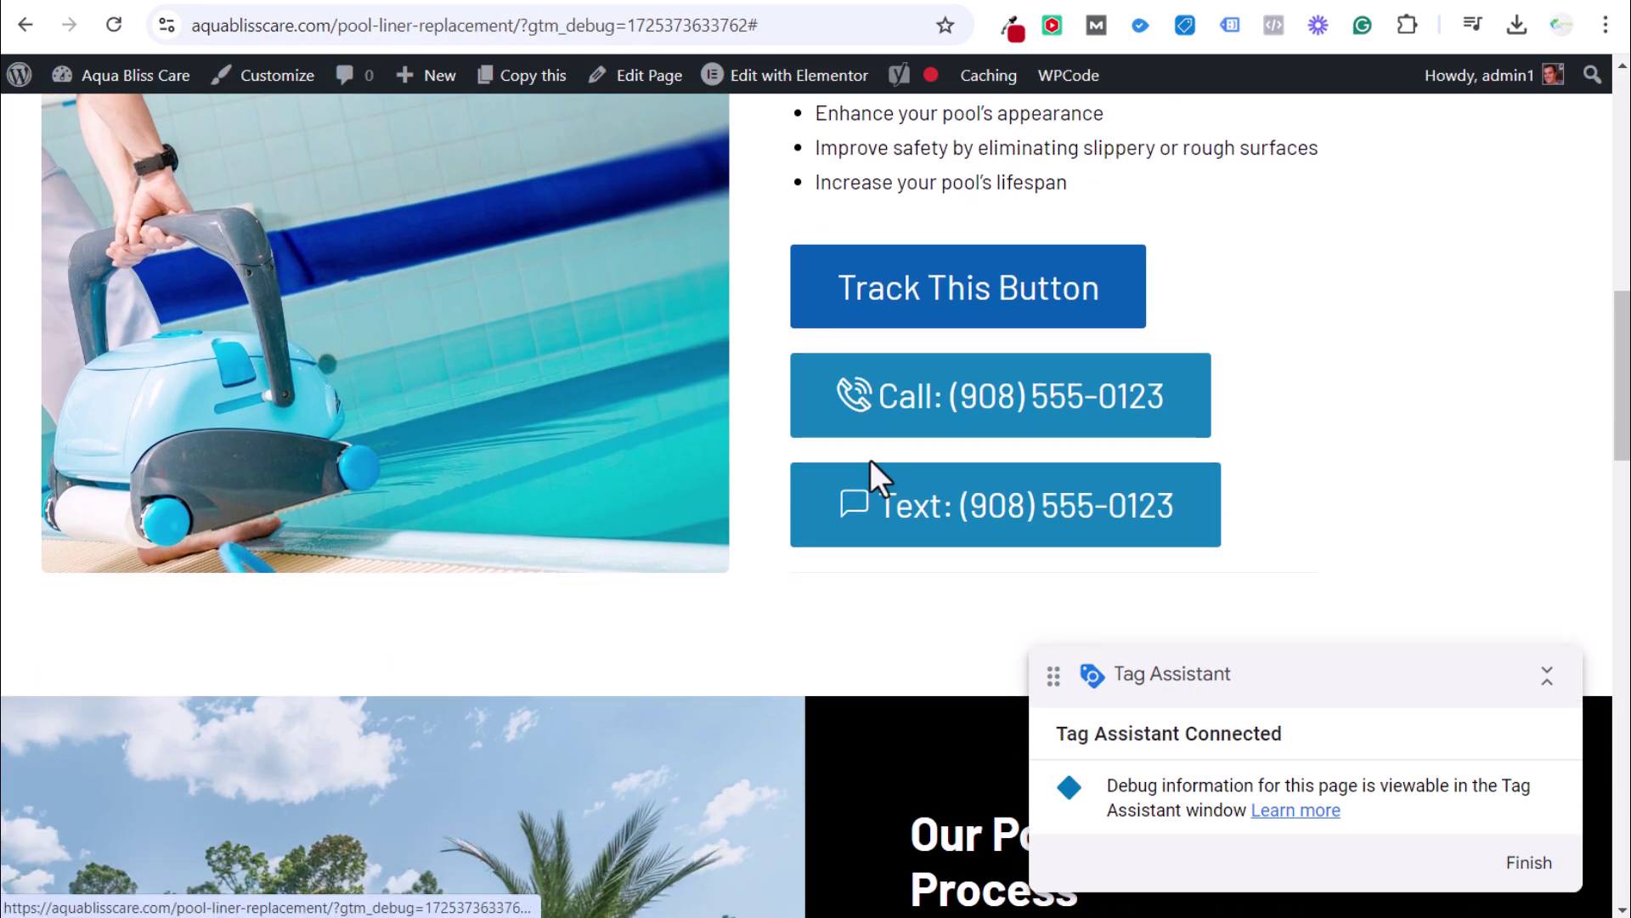
{"action": "left_click", "coordinate": [1048, 415]}
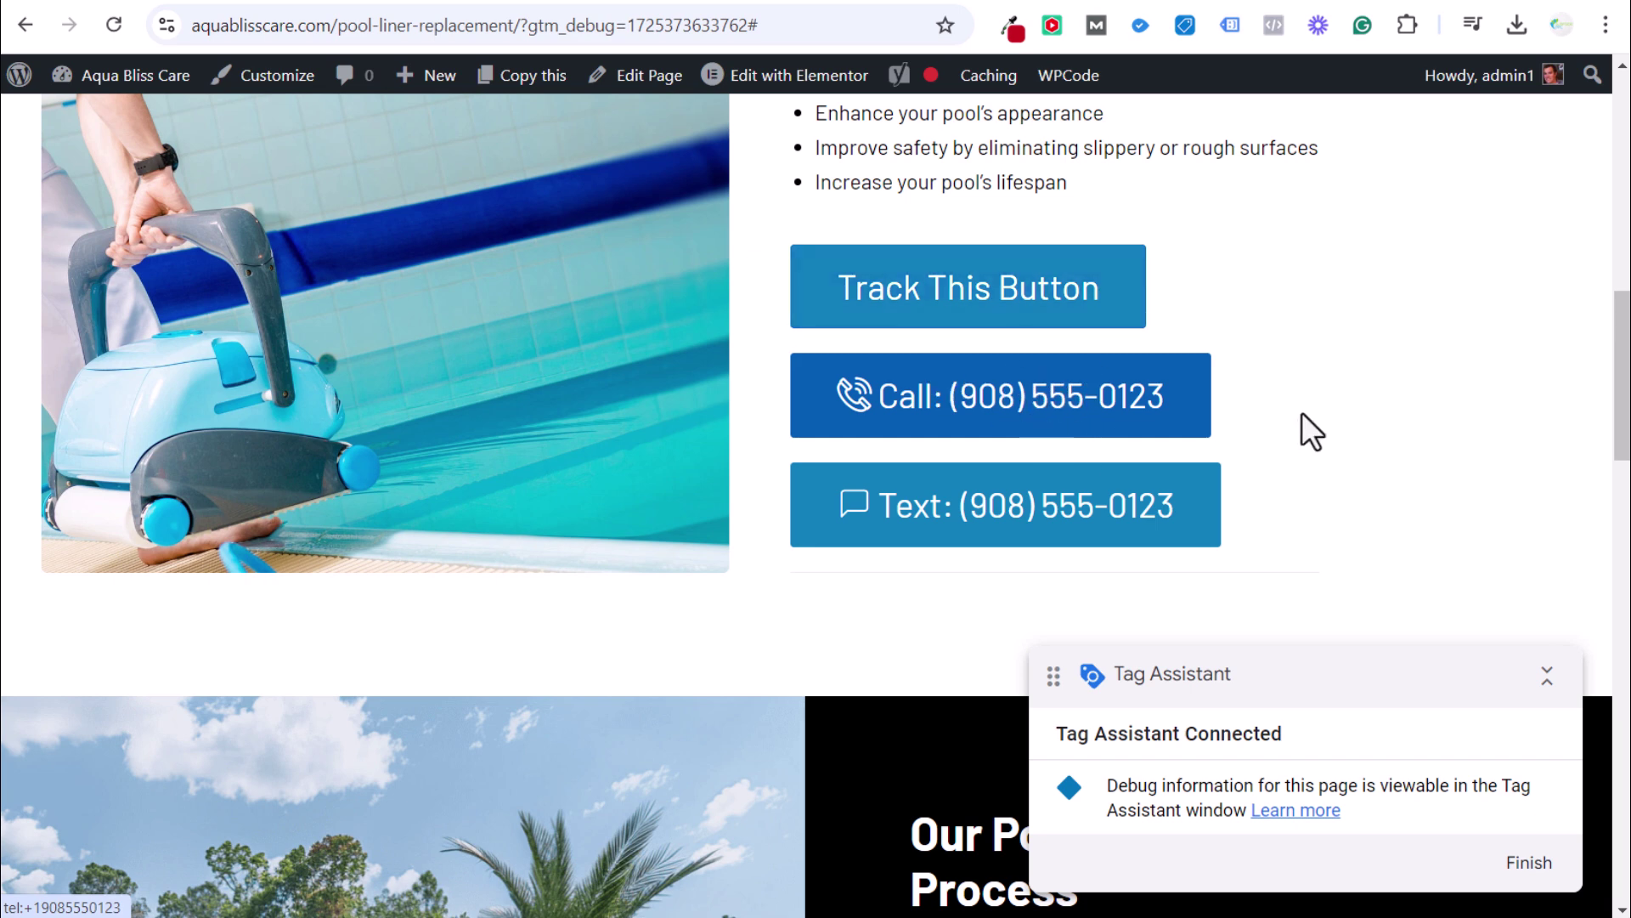
{"action": "scroll", "coordinate": [1302, 417], "scroll_direction": "down", "scroll_amount": 3}
{"action": "left_click", "coordinate": [1059, 284]}
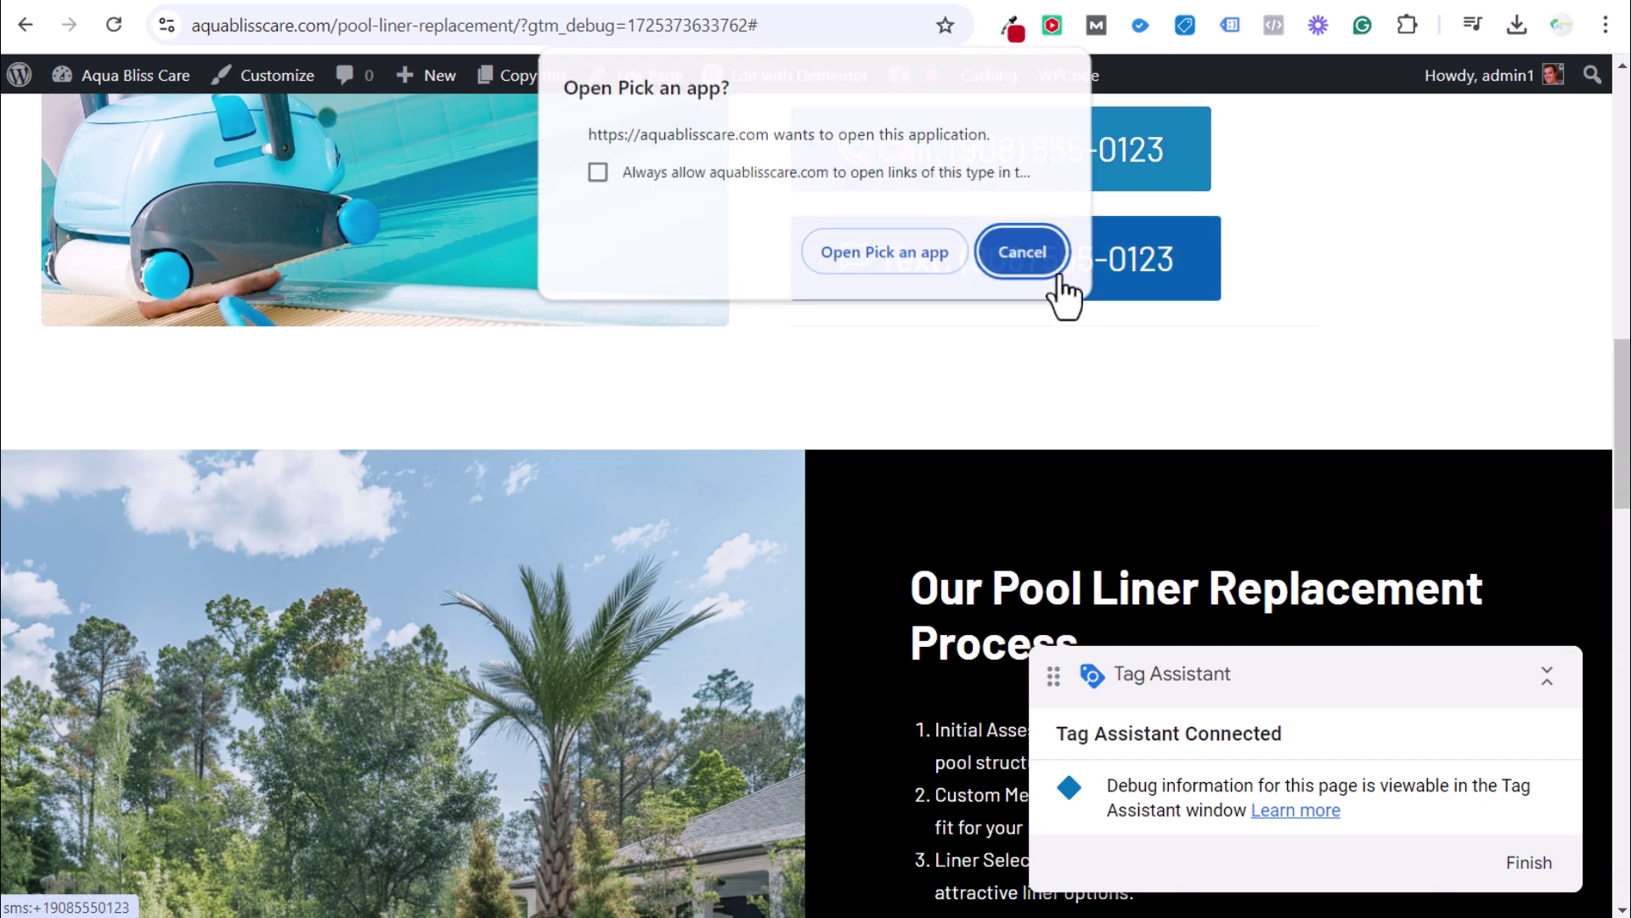
{"action": "left_click", "coordinate": [1019, 254]}
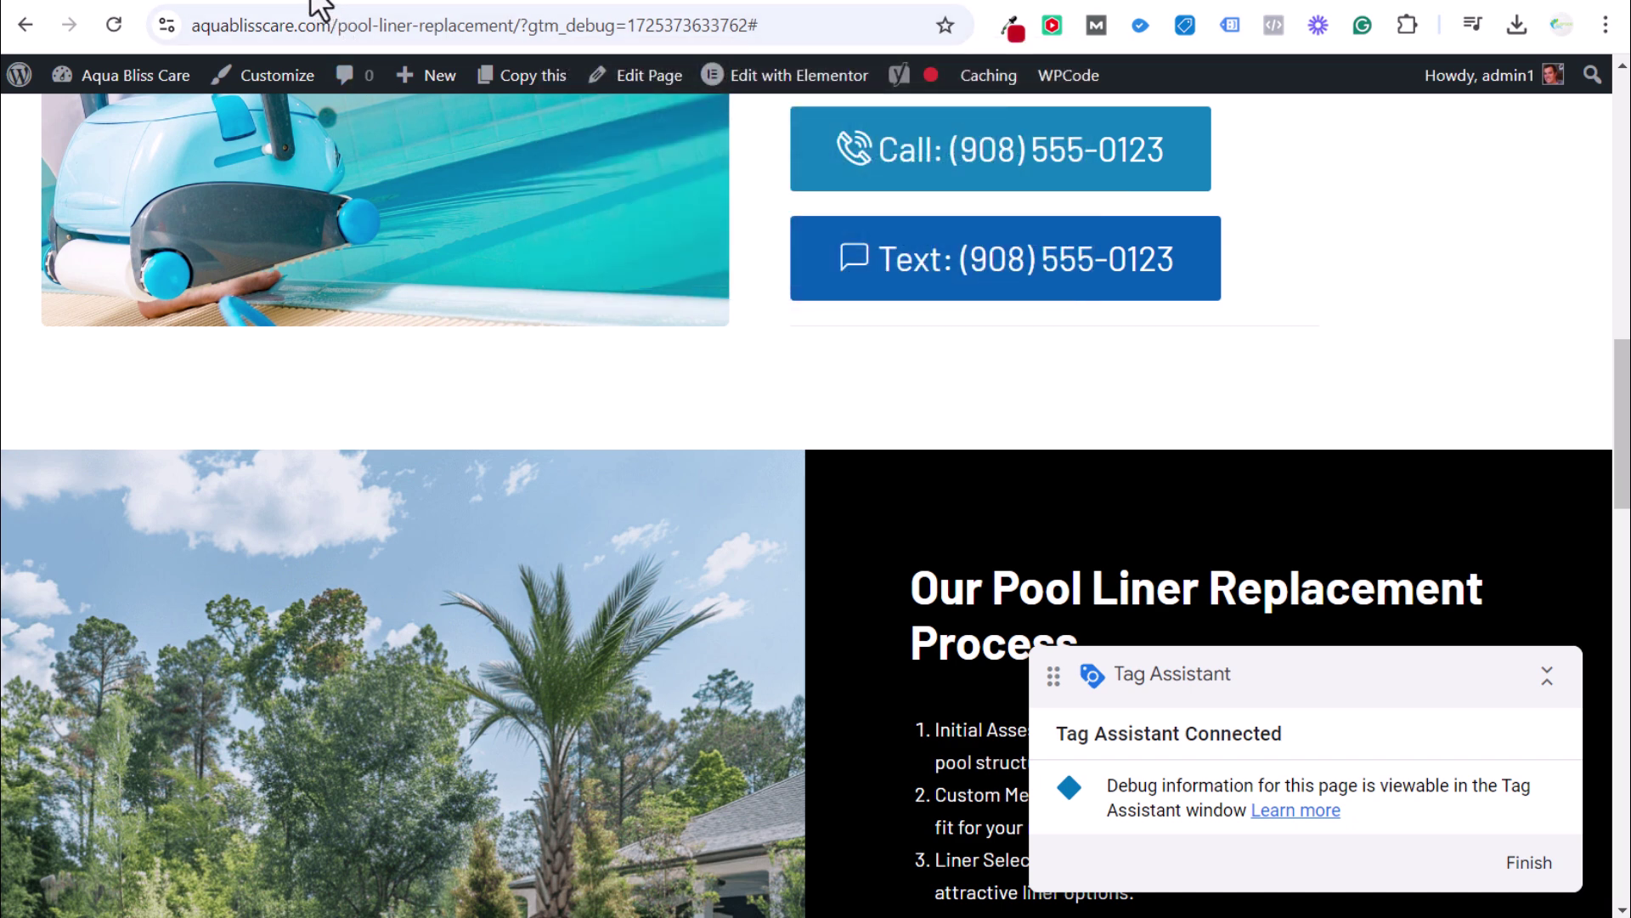
{"action": "left_click", "coordinate": [258, 10]}
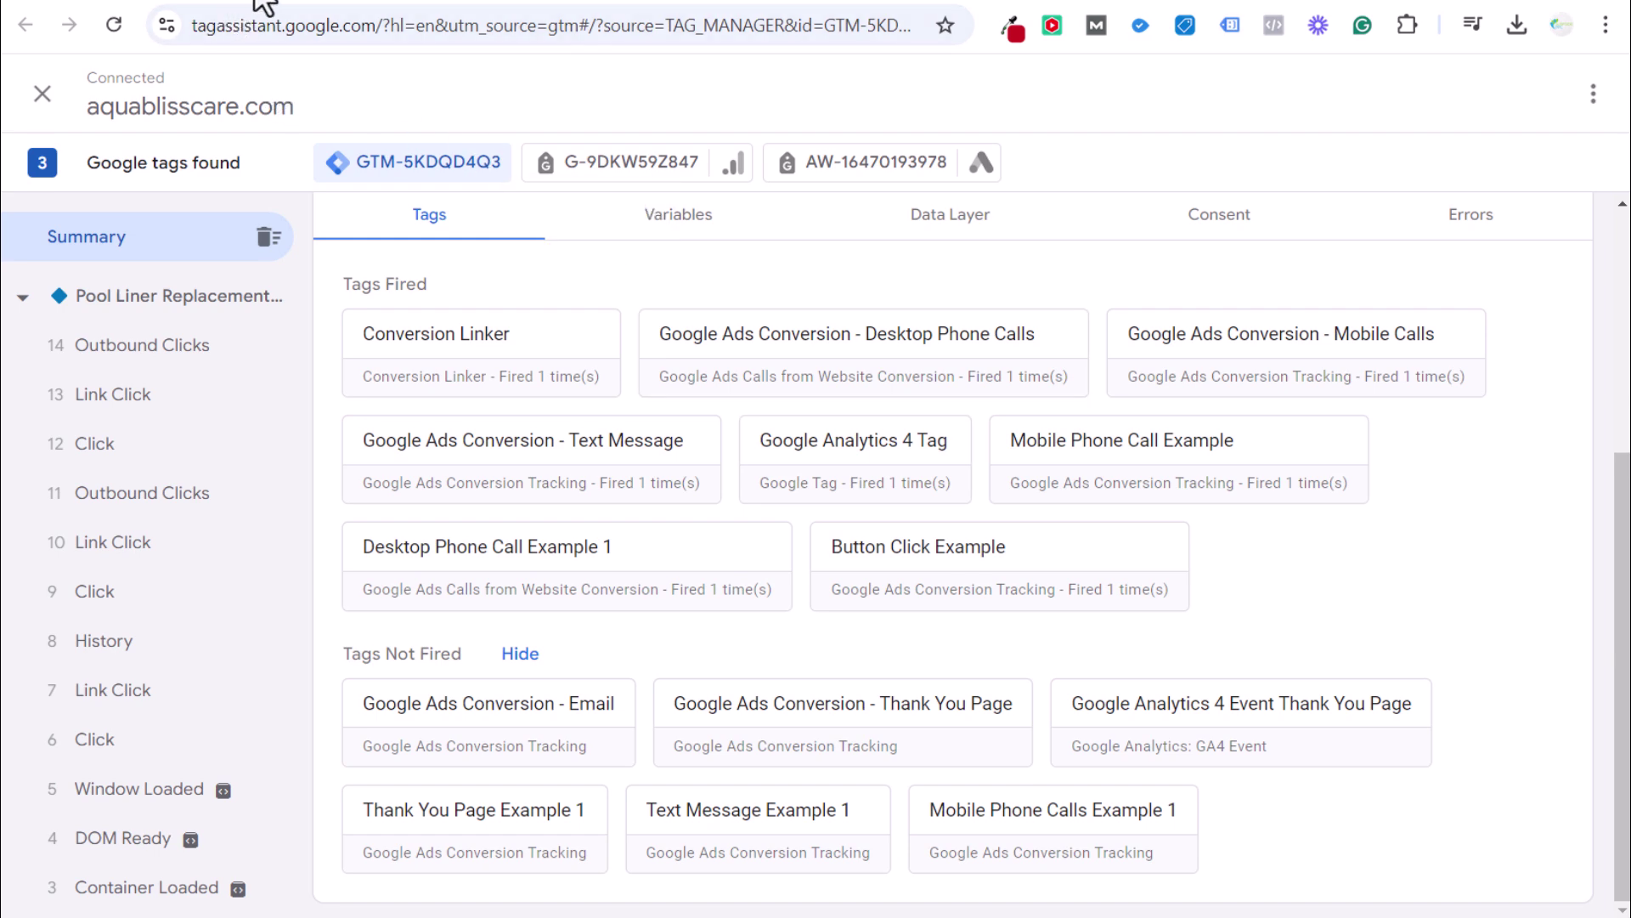
Revisit Track This Button on the connected page, and open the container's tag list in Tag Manager.
{"action": "left_click", "coordinate": [298, 4]}
{"action": "scroll", "coordinate": [1133, 592], "scroll_direction": "up", "scroll_amount": 3}
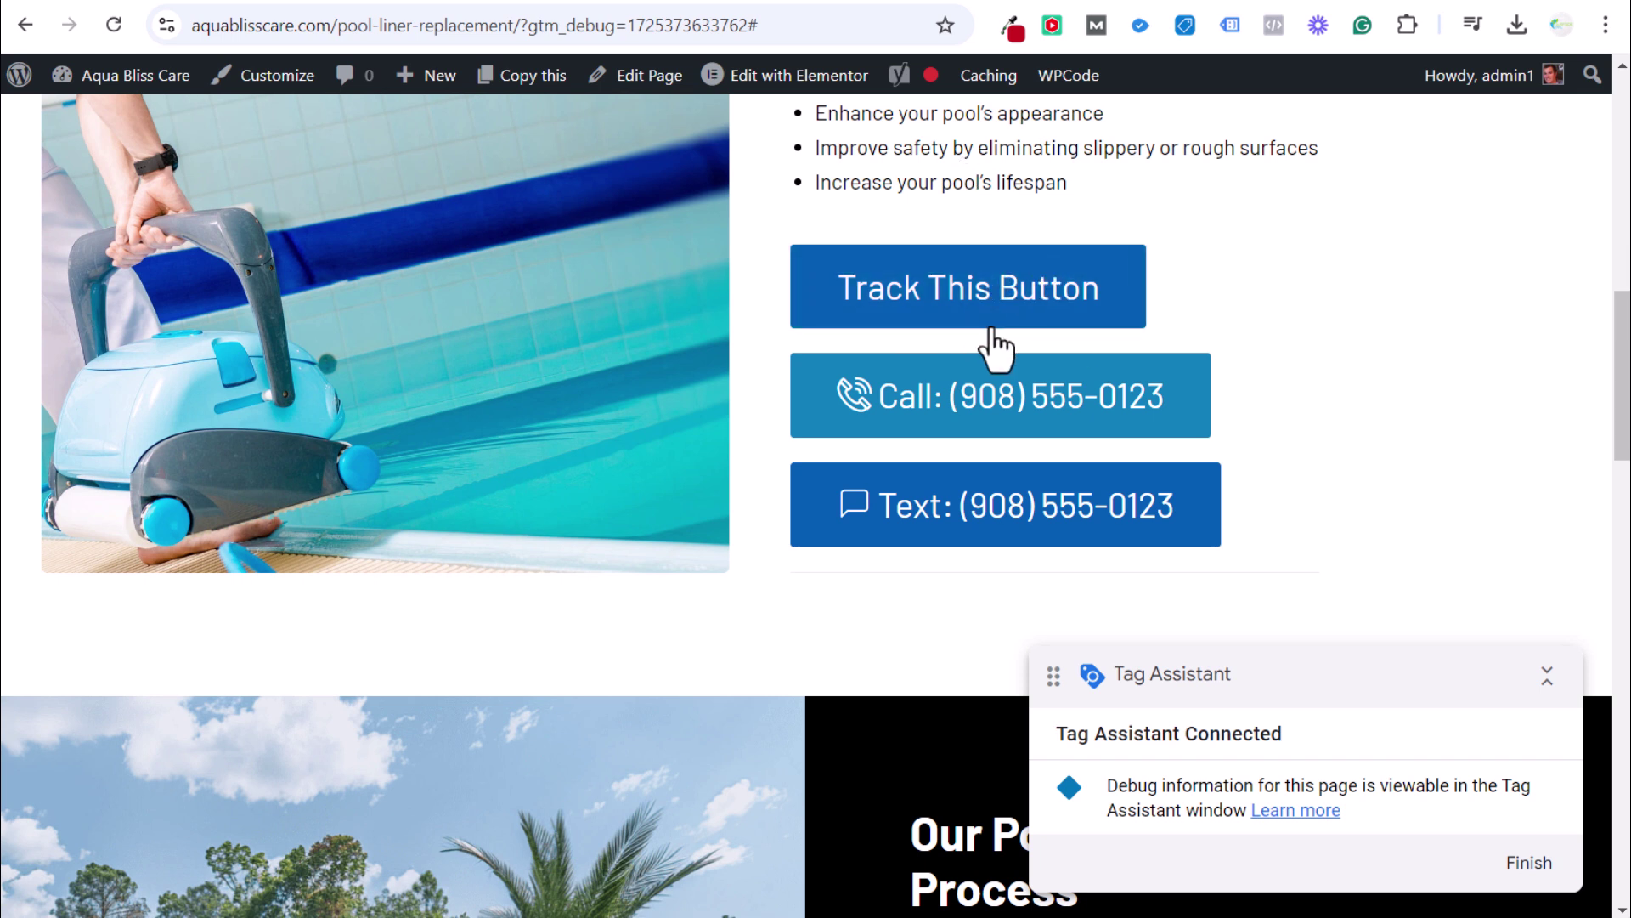
{"action": "left_click", "coordinate": [230, 6]}
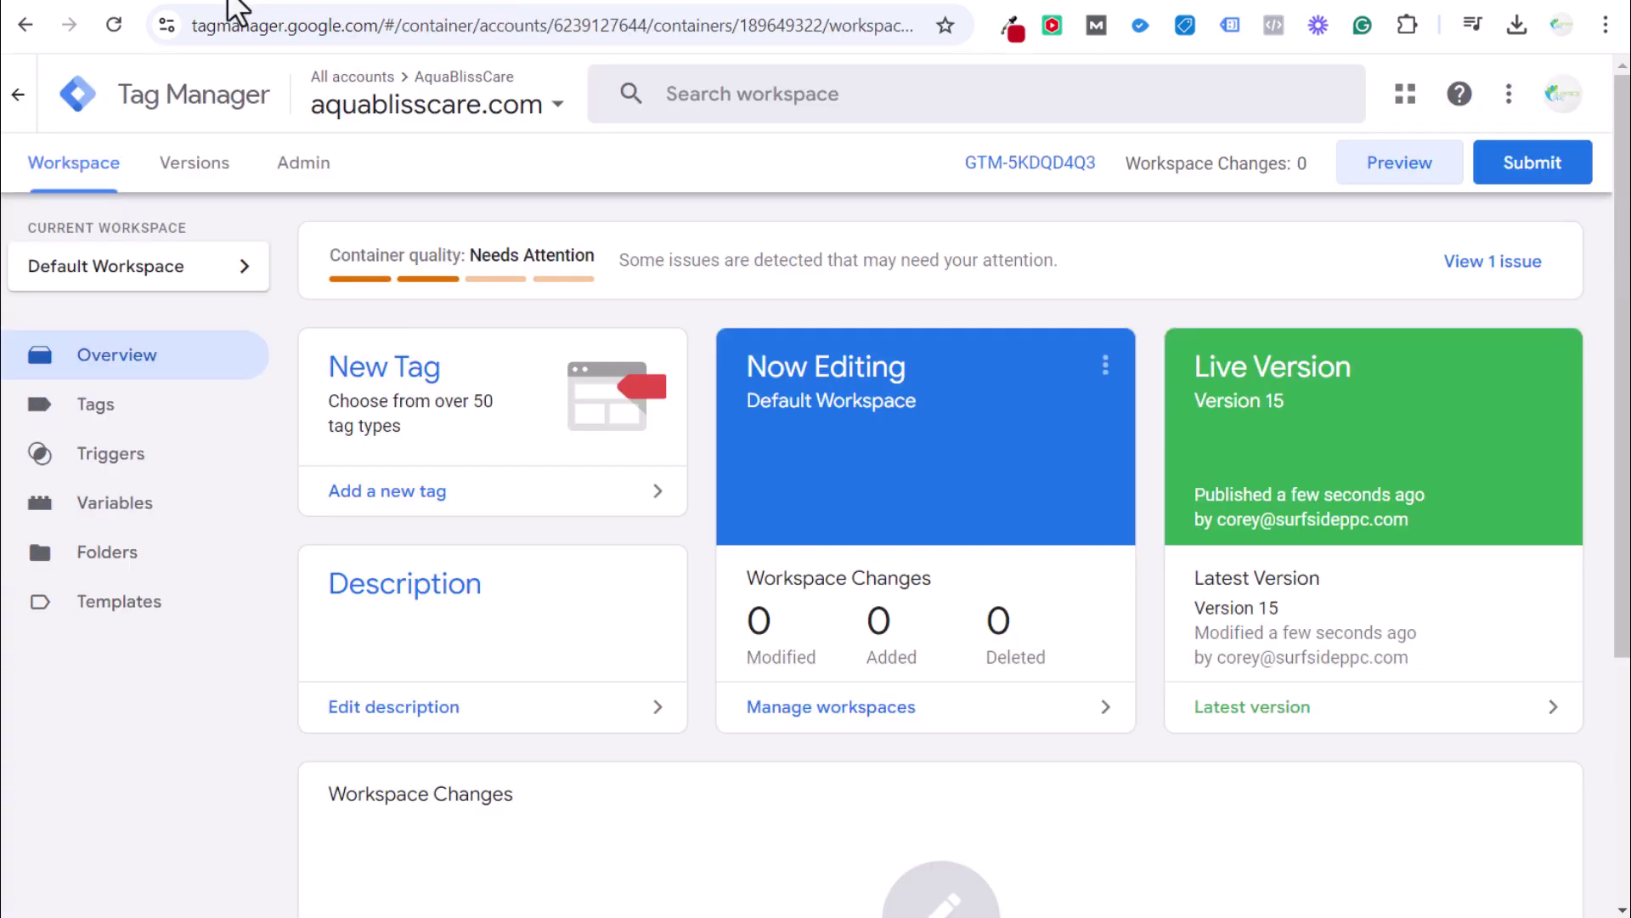
{"action": "left_click", "coordinate": [158, 418]}
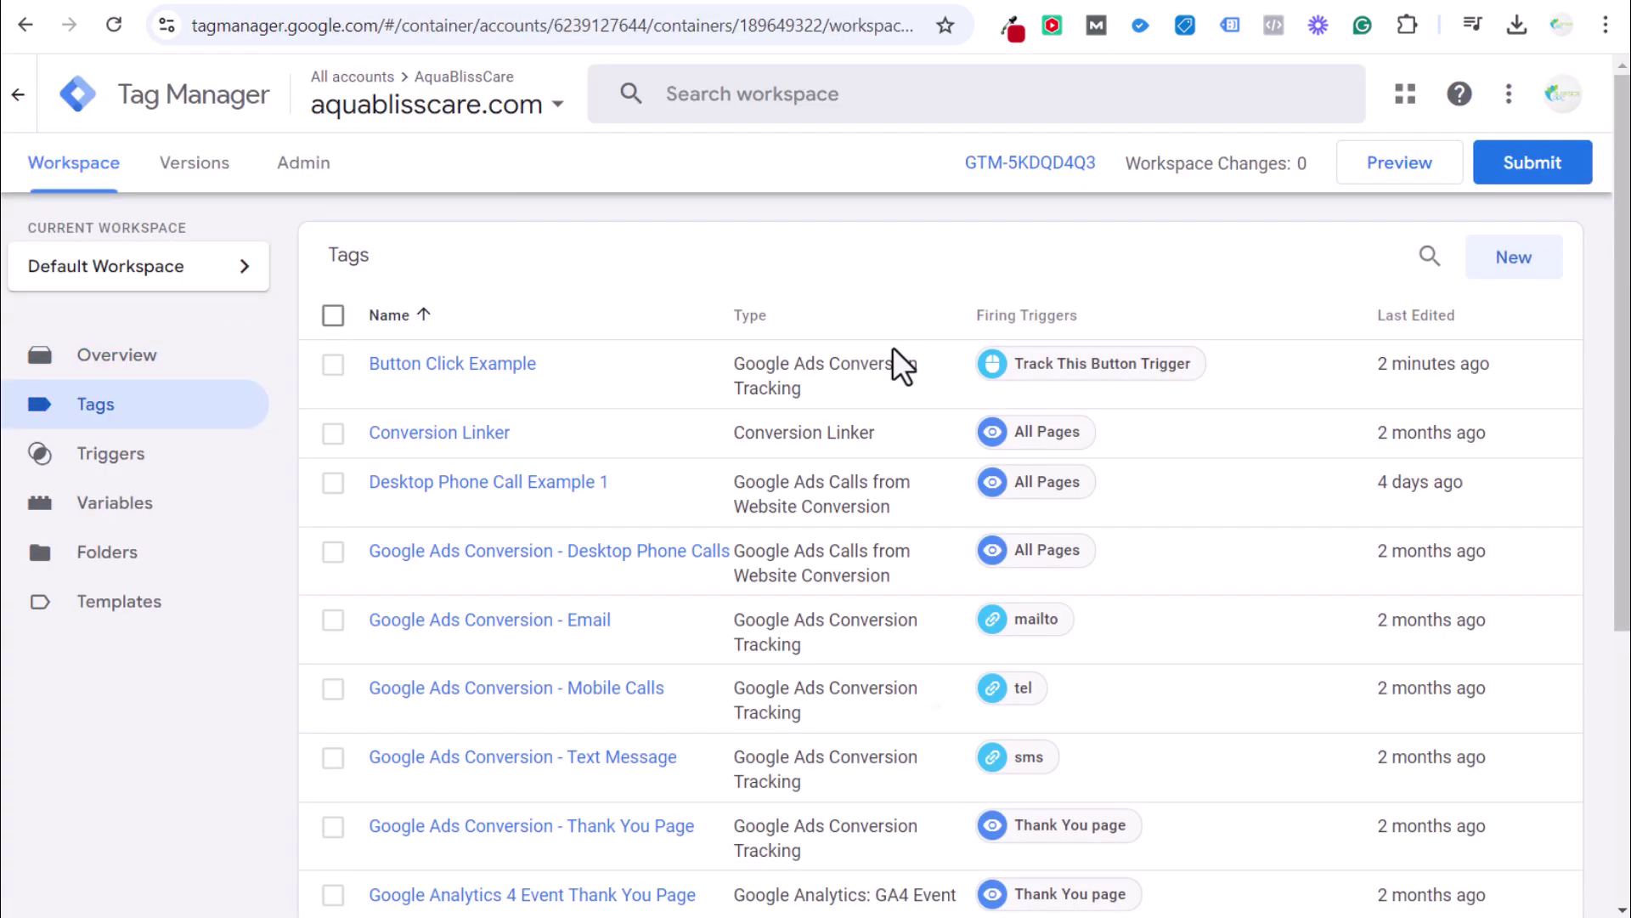
Open the Button Click Example tag's trigger and add a second firing condition based on Page URL contains.
{"action": "left_click", "coordinate": [470, 368]}
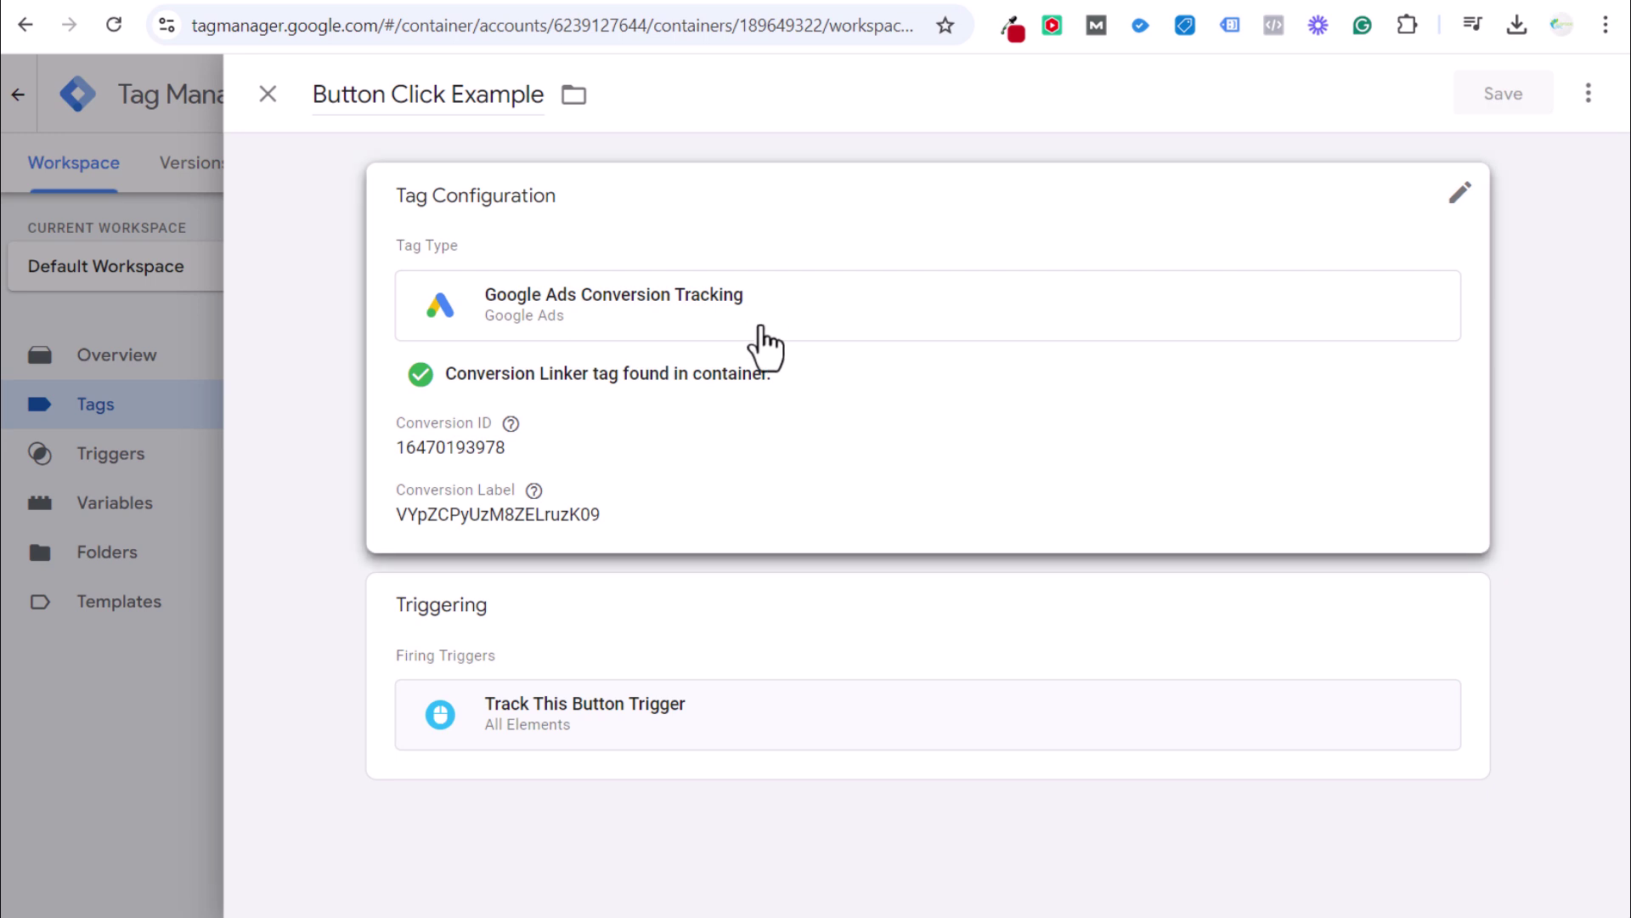
{"action": "left_click", "coordinate": [492, 627]}
{"action": "left_click", "coordinate": [1030, 422]}
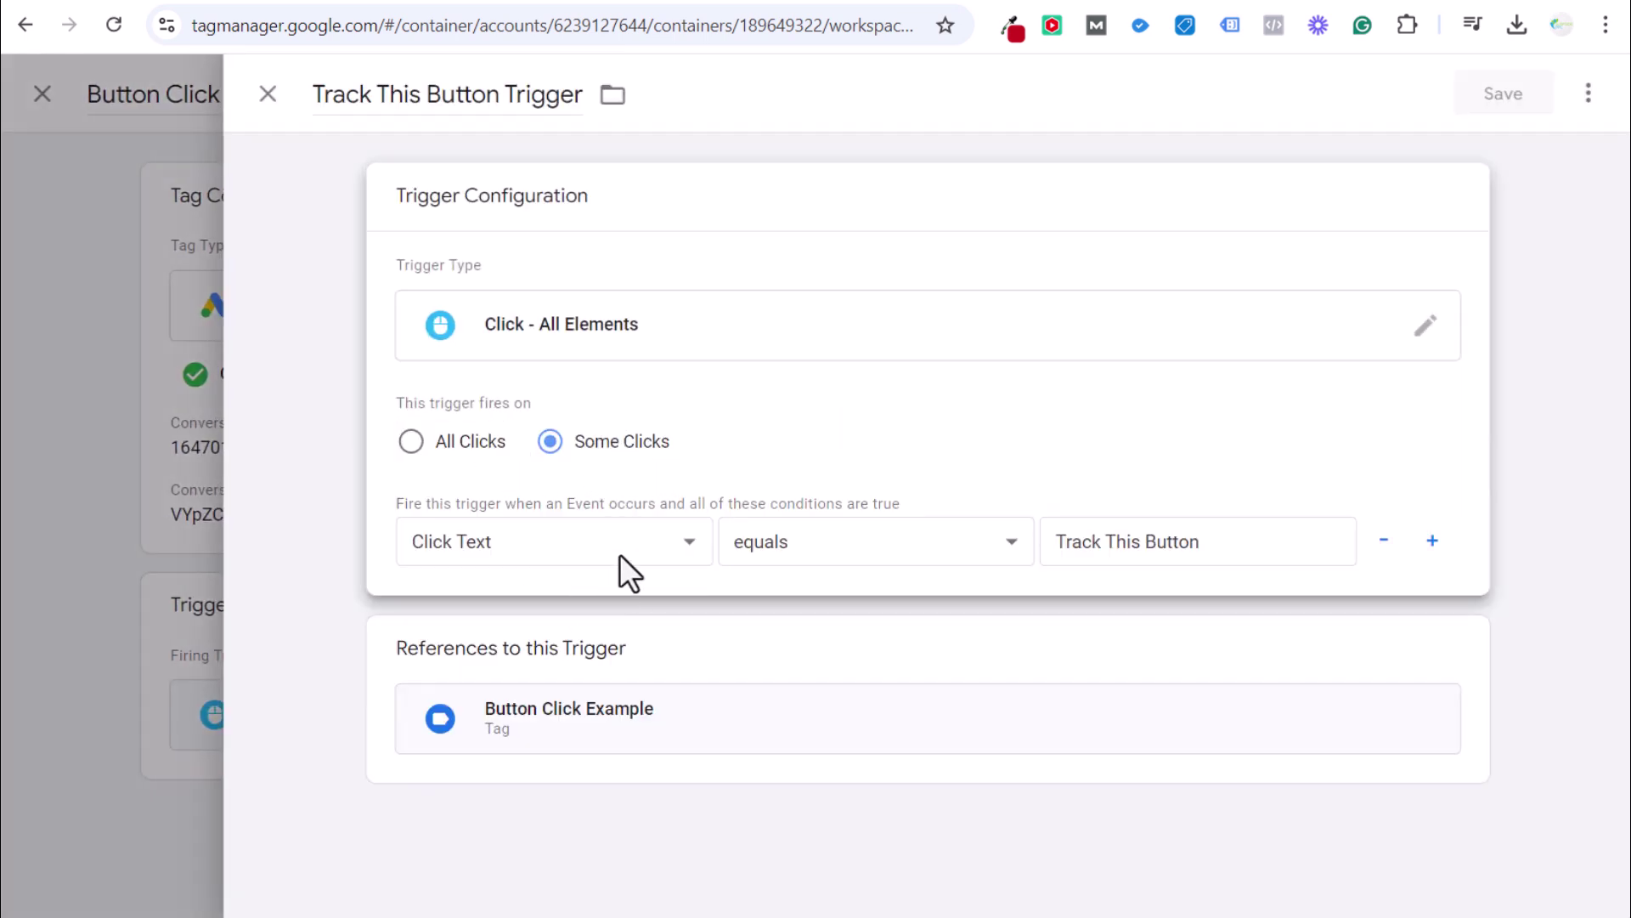
{"action": "left_click", "coordinate": [1433, 540]}
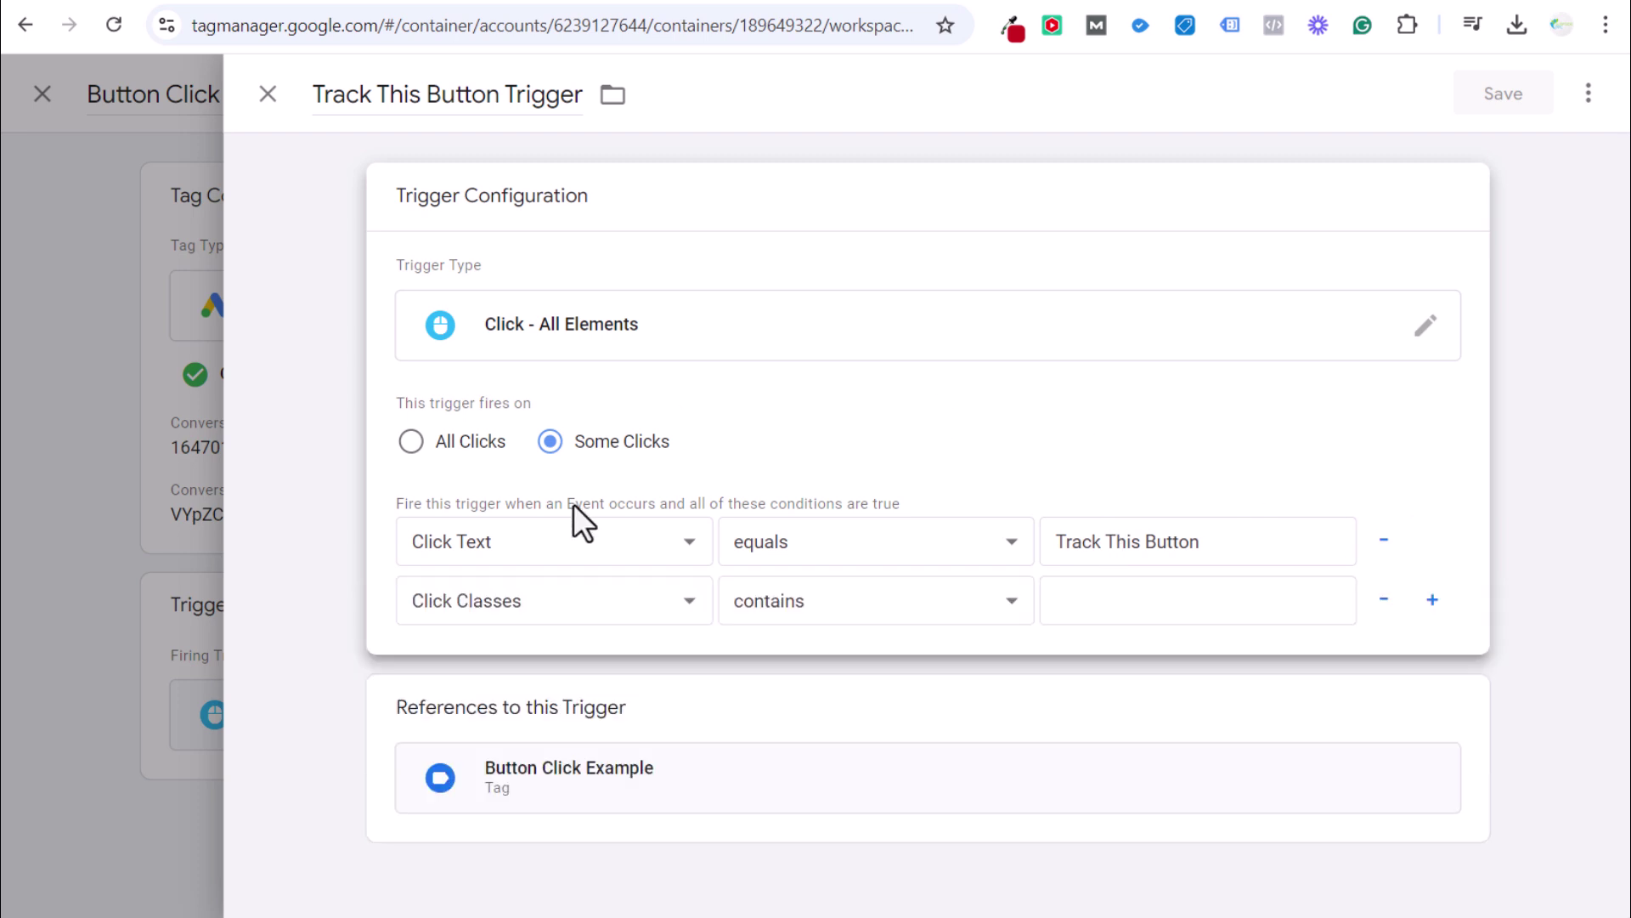
{"action": "left_click", "coordinate": [608, 600]}
{"action": "left_click", "coordinate": [475, 376]}
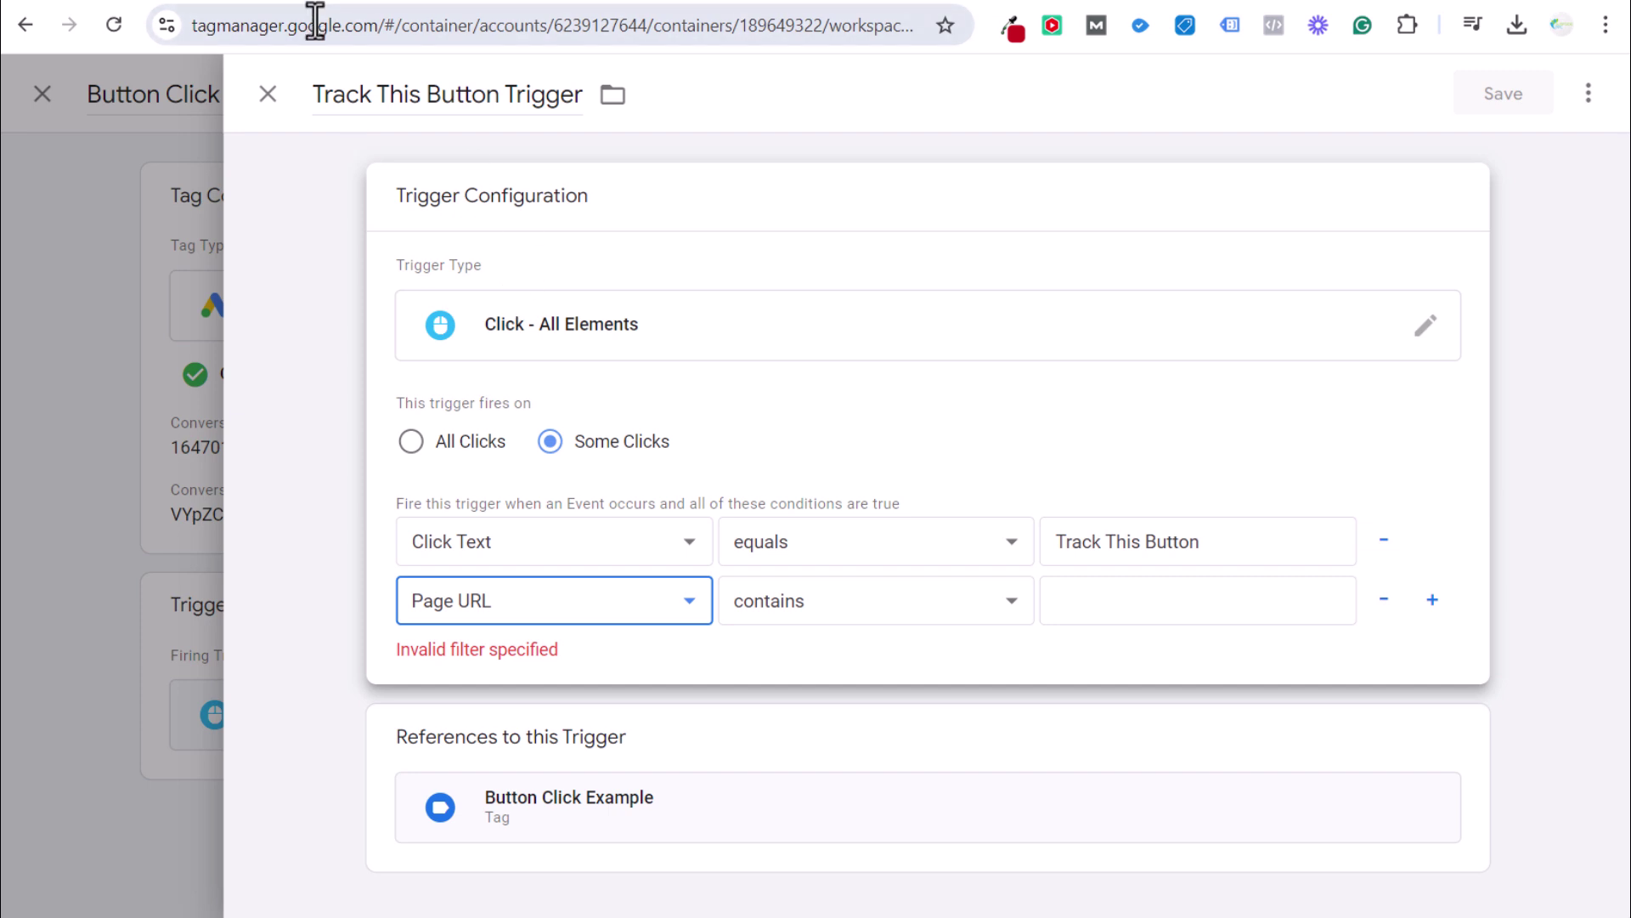
Copy the slug pool-liner-replacement from the web address of the Aqua Bliss Care page.
{"action": "key", "text": "ctrl+Tab"}
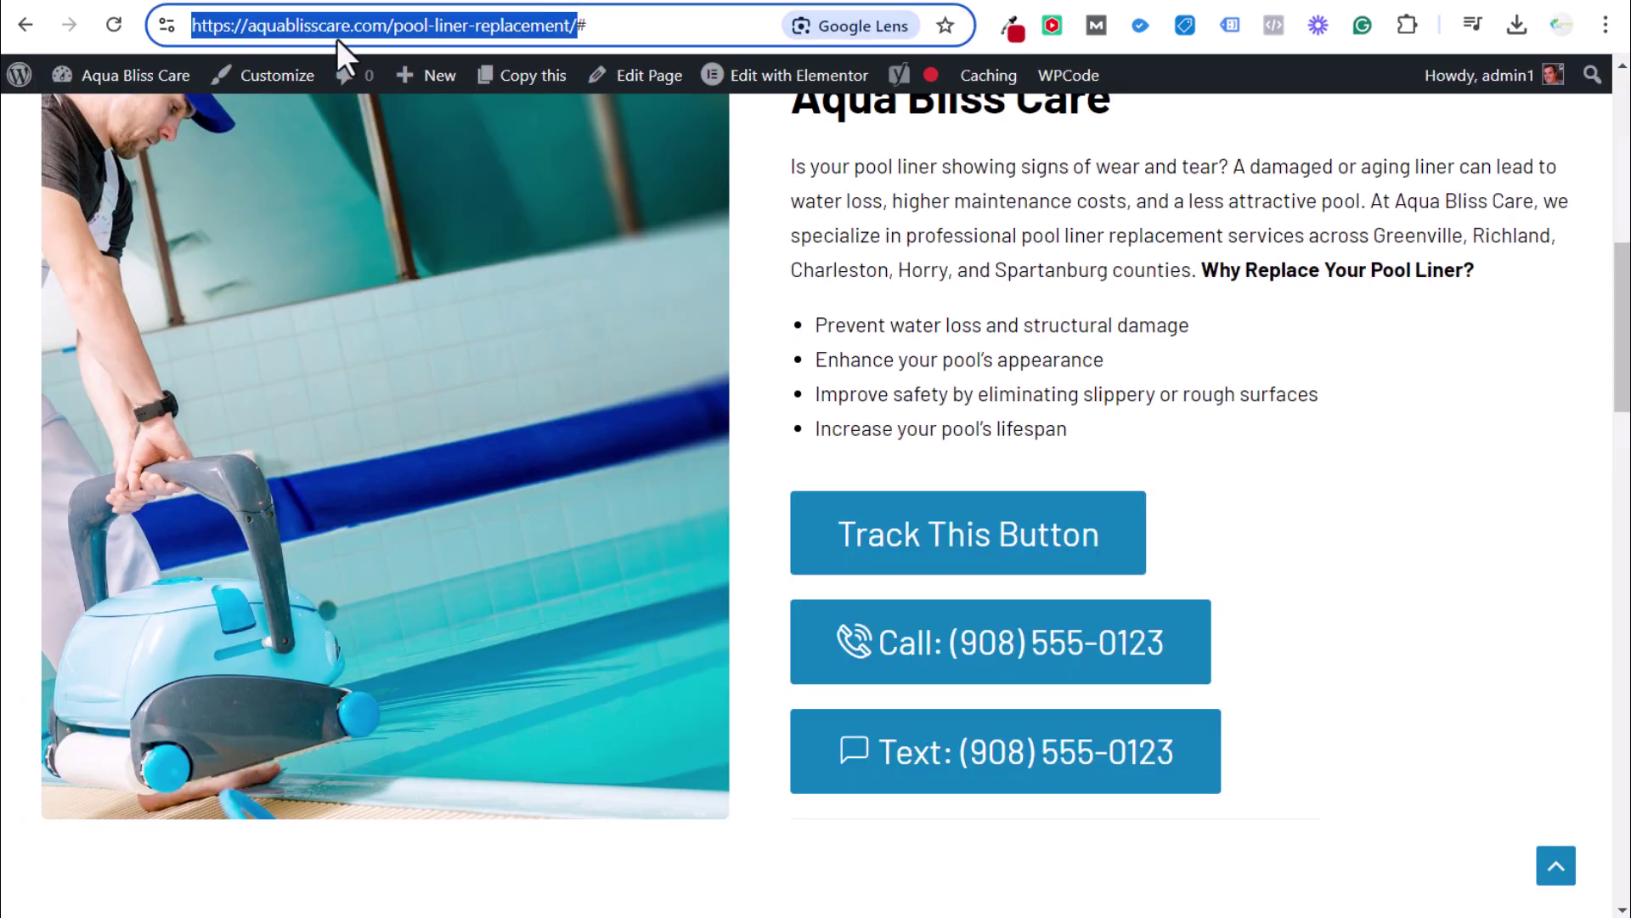
{"action": "left_click", "coordinate": [384, 27]}
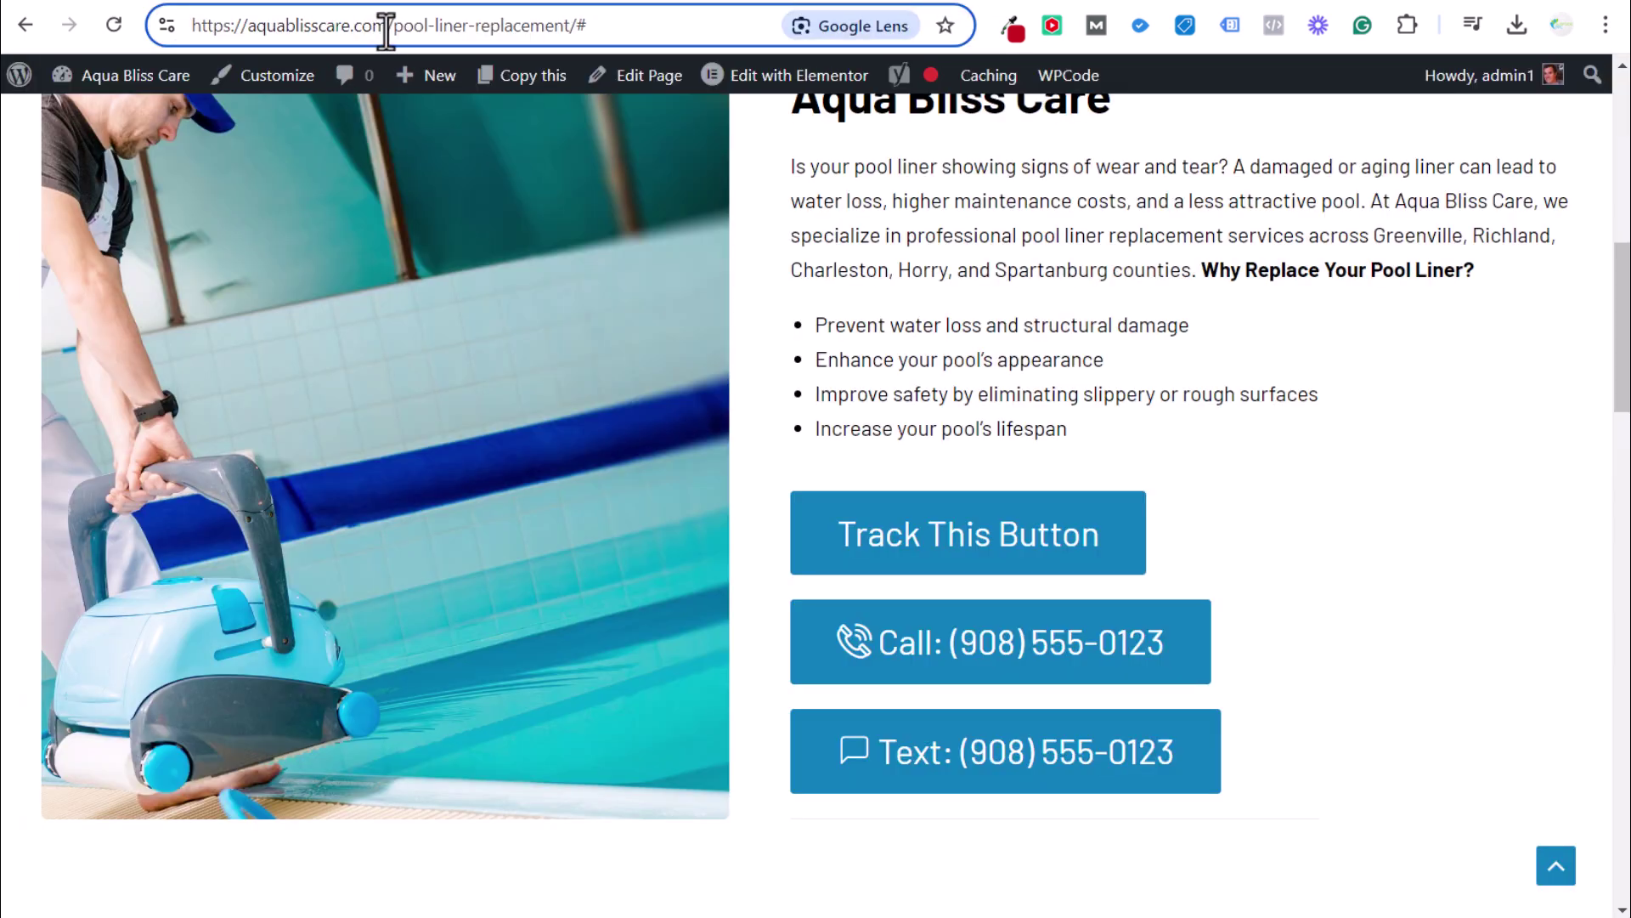
{"action": "left_click_drag", "start_coordinate": [409, 32], "coordinate": [571, 27]}
{"action": "key", "text": "ctrl+c"}
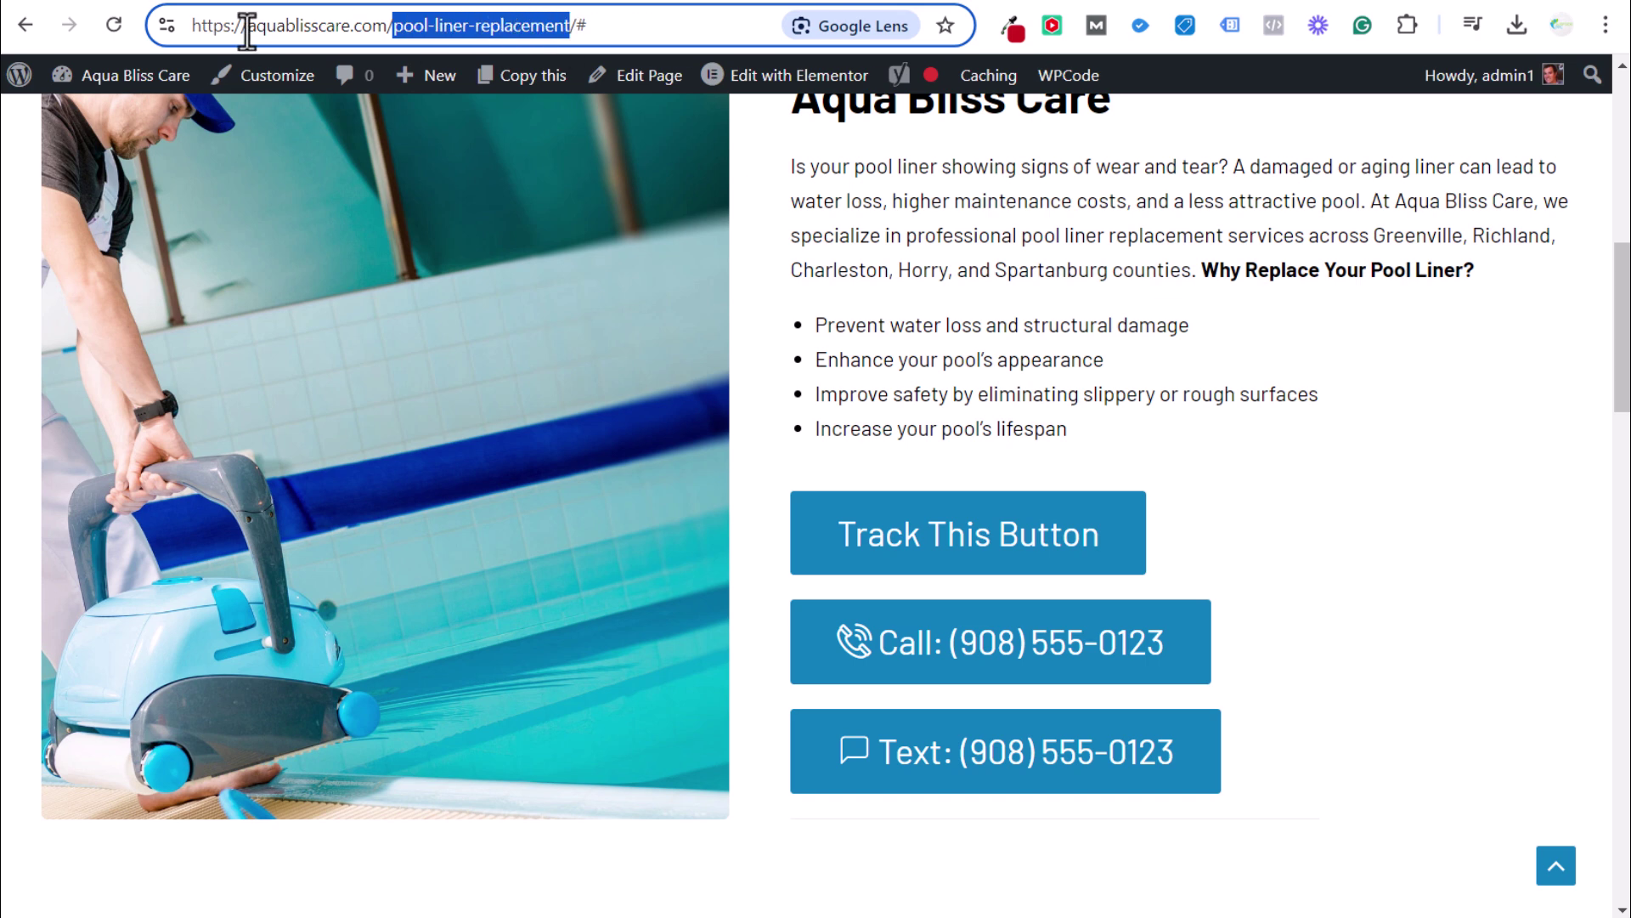
Set the trigger's Page URL condition to contain pool-liner-replacement, save the trigger, and review its saved conditions.
{"action": "left_click", "coordinate": [255, 5]}
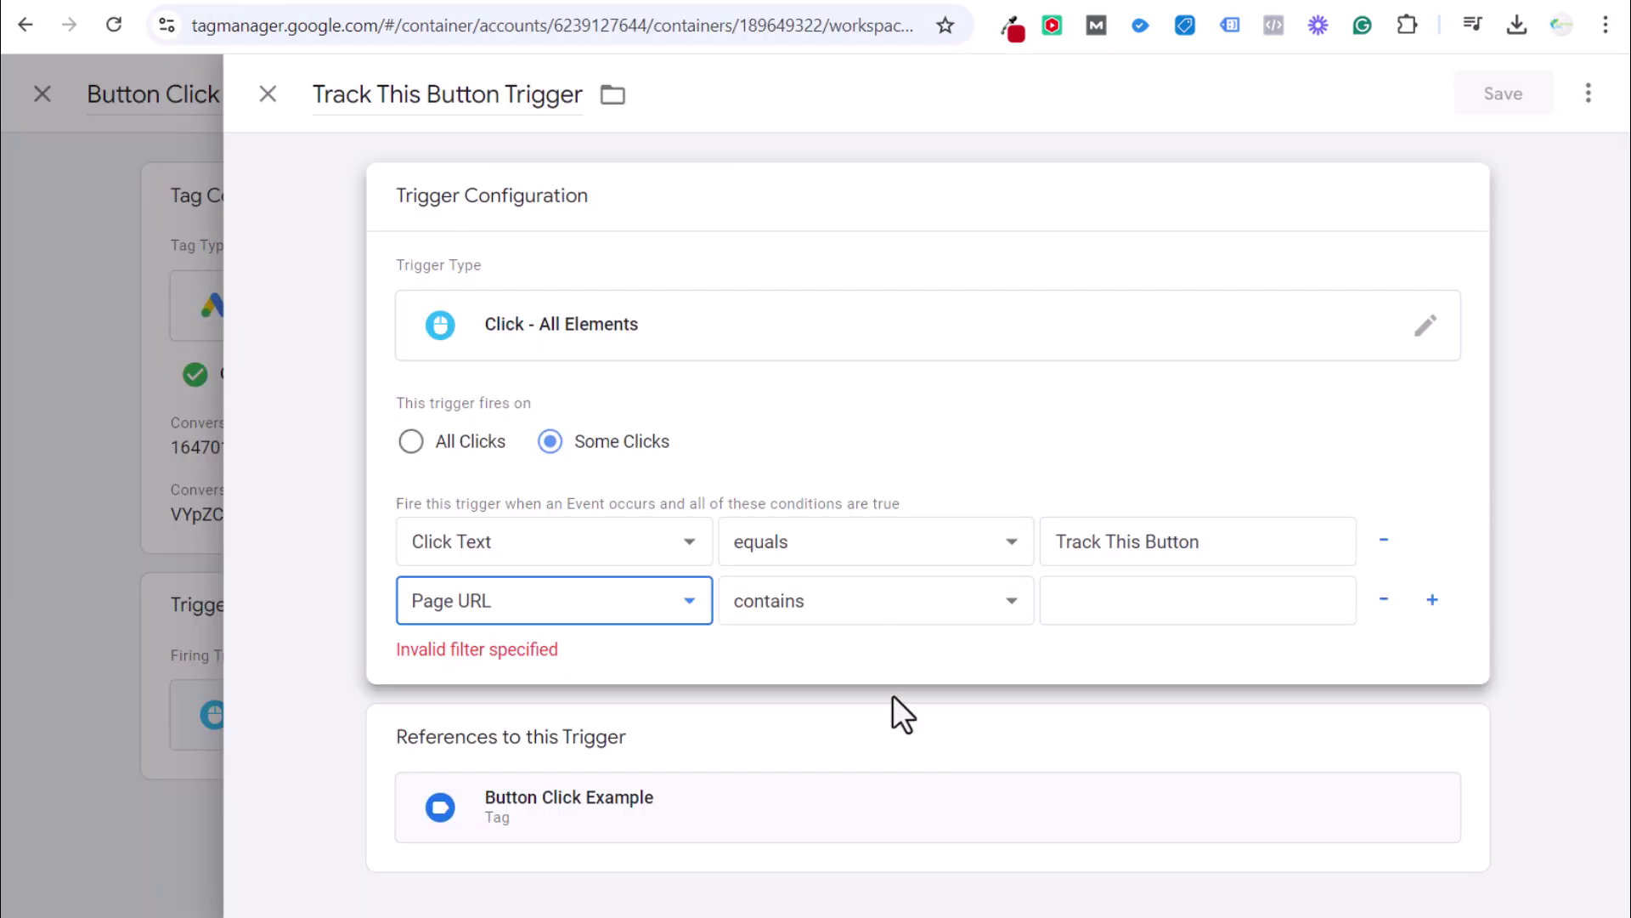
{"action": "left_click", "coordinate": [1096, 600]}
{"action": "key", "text": "ctrl+v"}
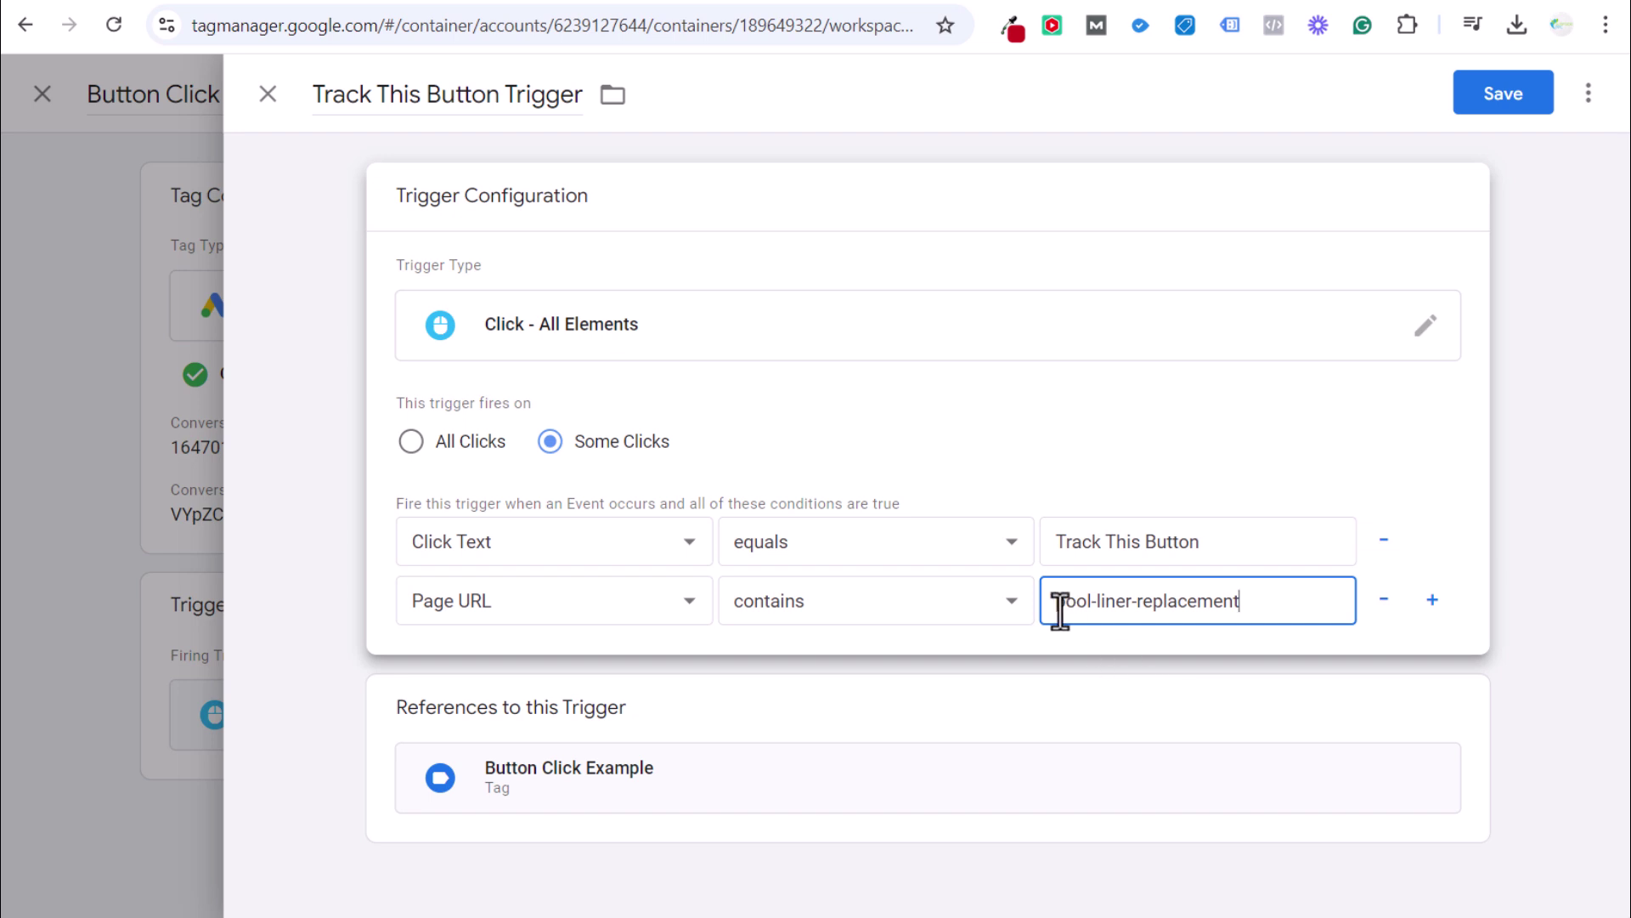
{"action": "left_click", "coordinate": [535, 605]}
{"action": "left_click", "coordinate": [1096, 597]}
{"action": "left_click", "coordinate": [1498, 102]}
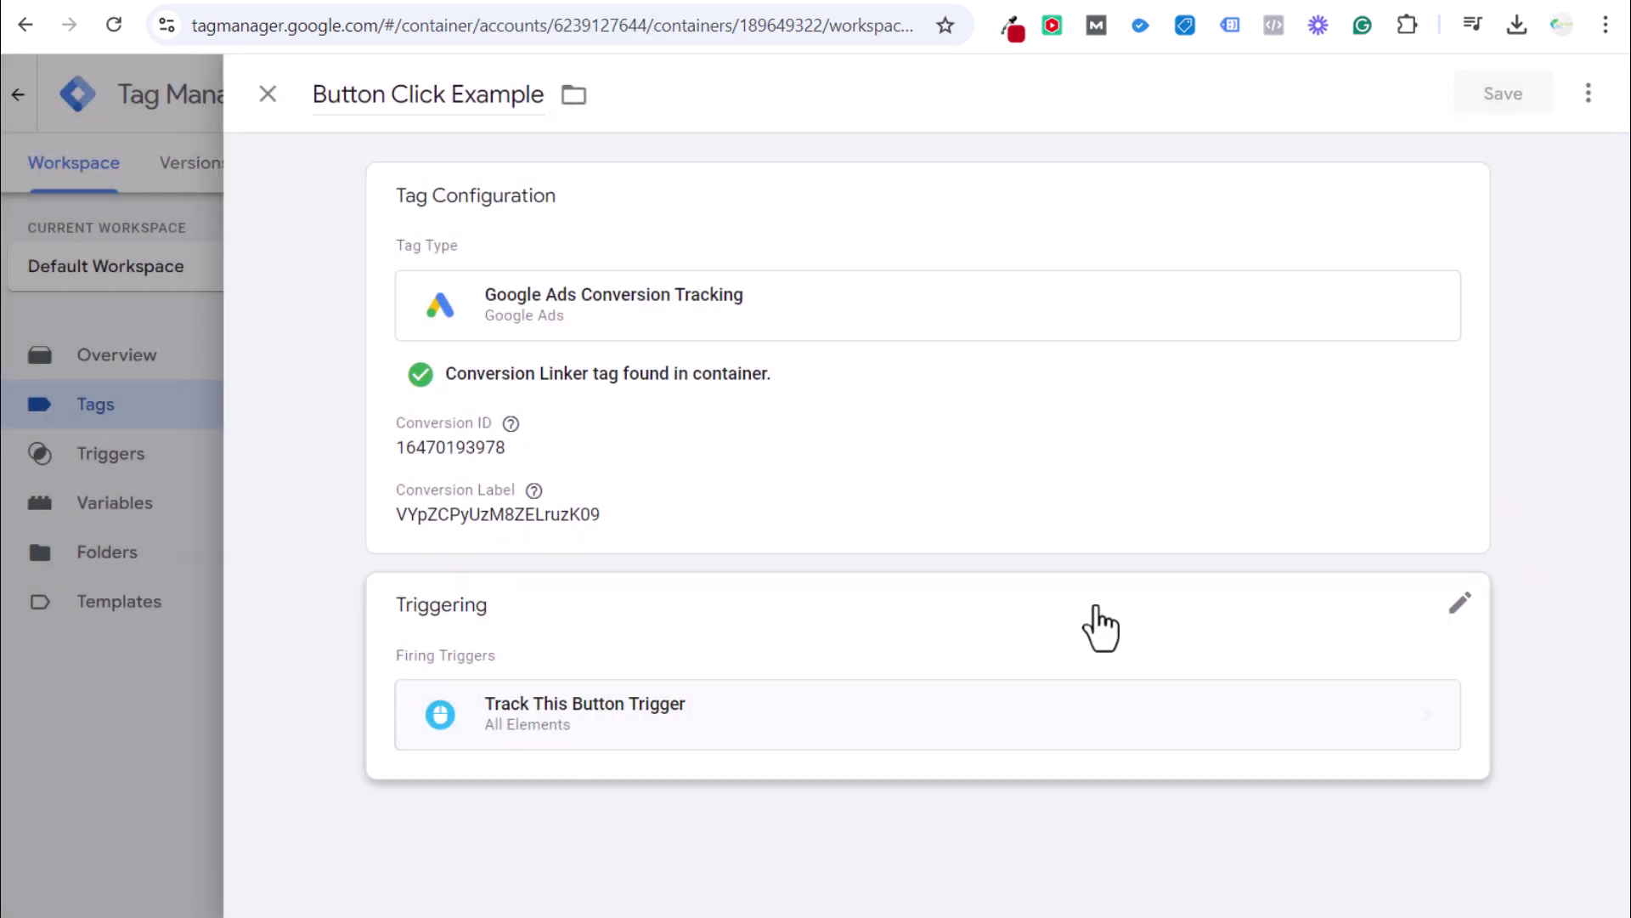
{"action": "left_click", "coordinate": [863, 727]}
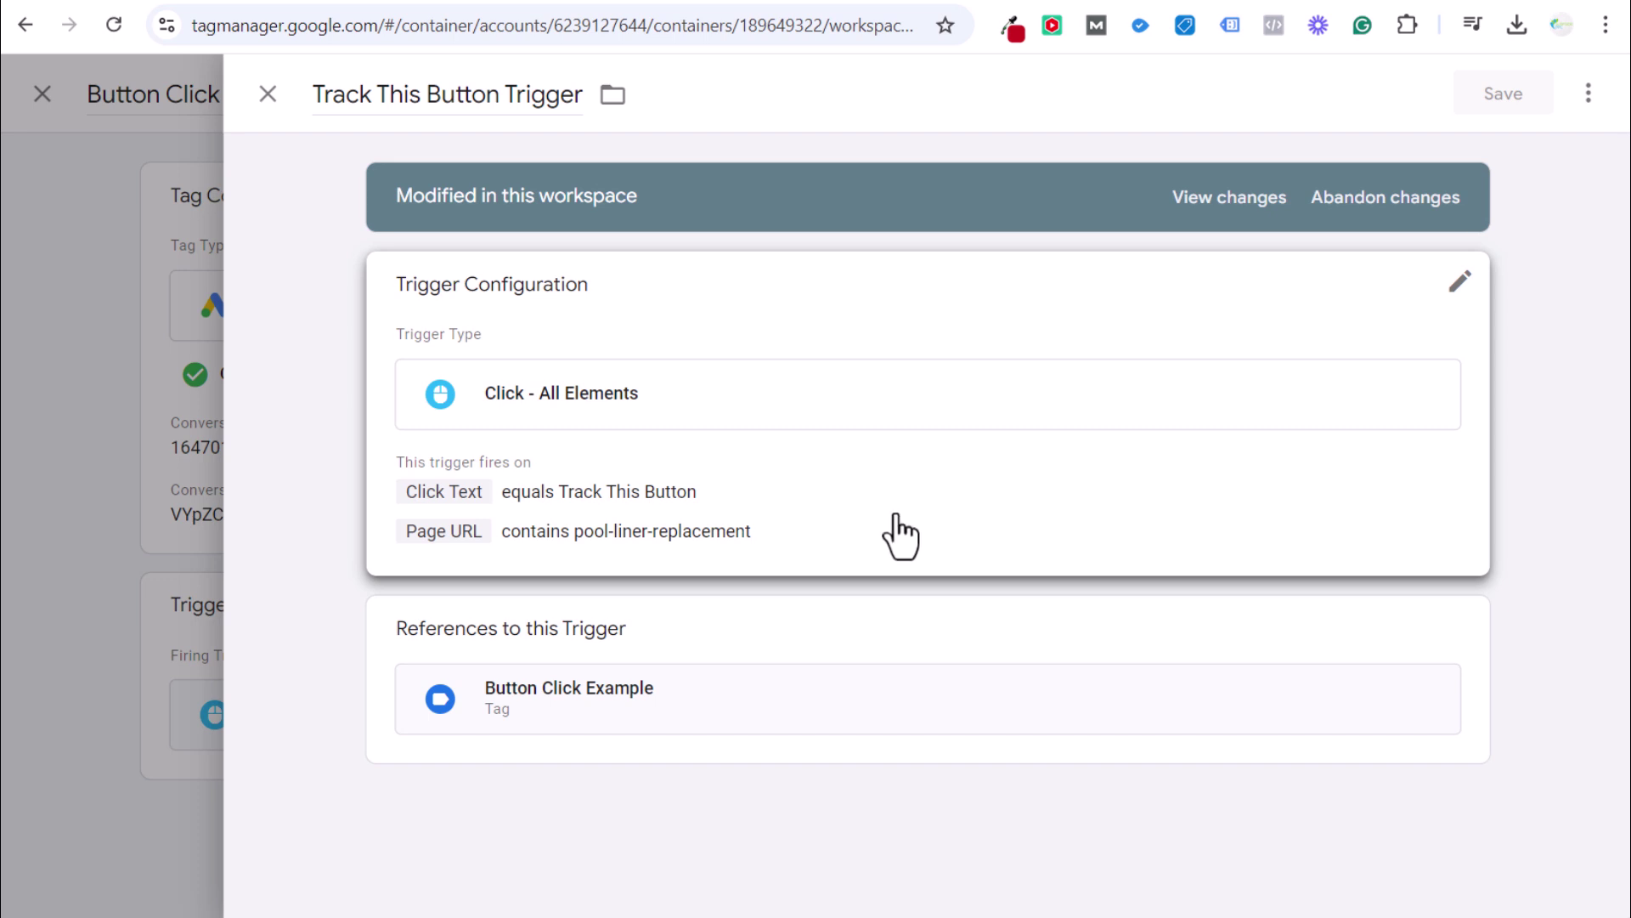
{"action": "left_click", "coordinate": [269, 97]}
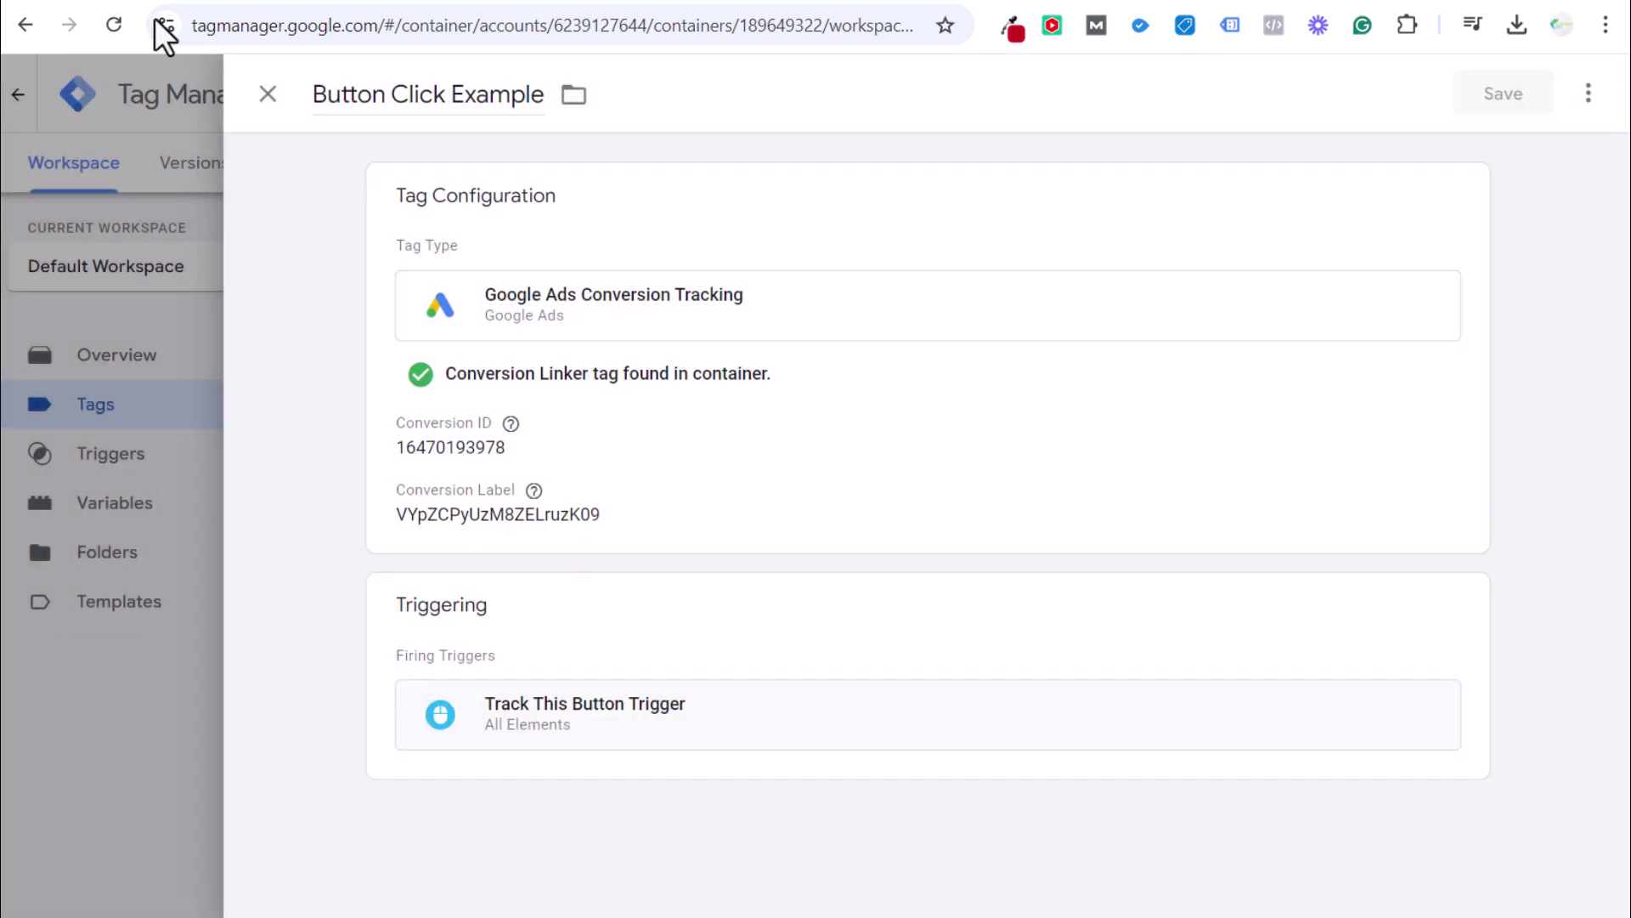
Switch to Google Ads, leave the new conversion action's instructions, and show the campaigns list.
{"action": "left_click", "coordinate": [140, 4]}
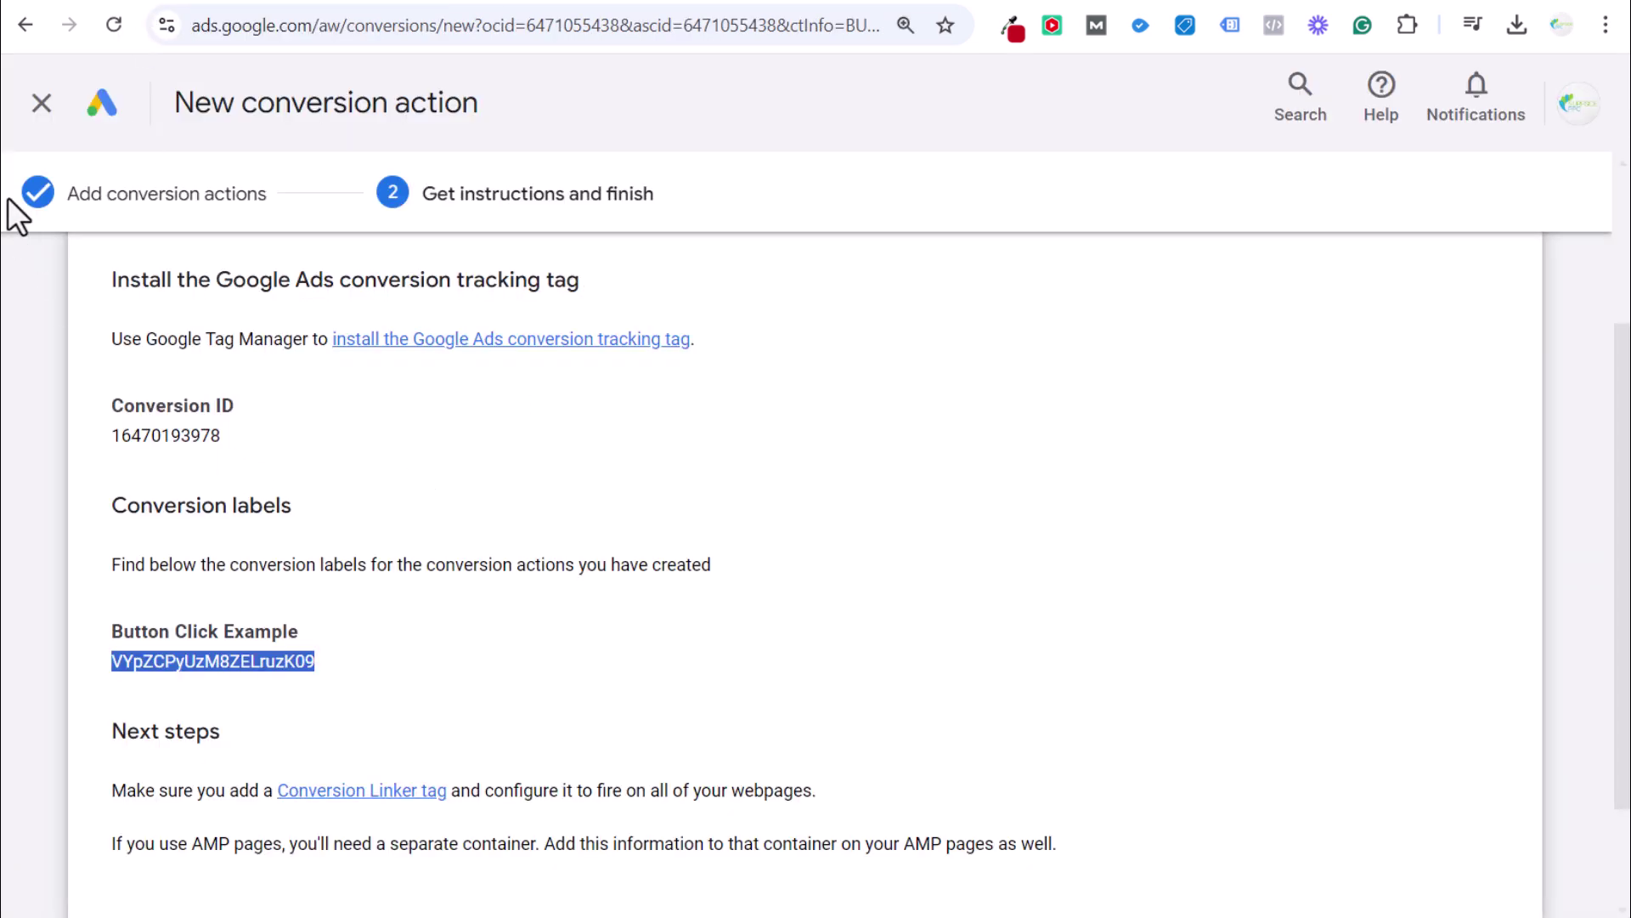
{"action": "left_click", "coordinate": [34, 123]}
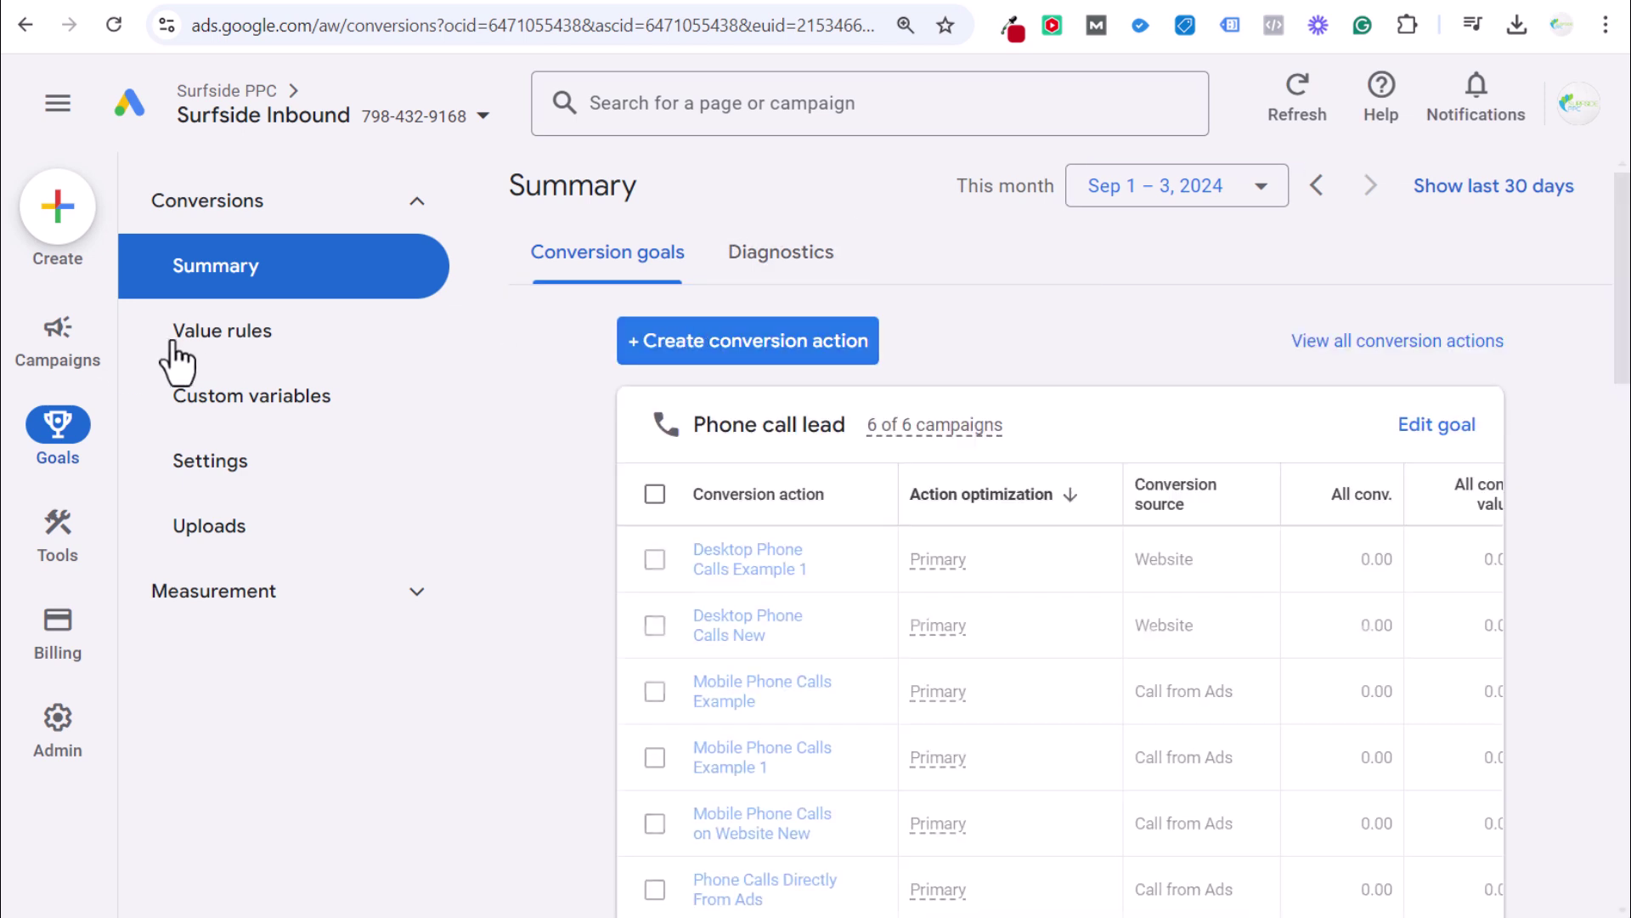
{"action": "mouse_move", "coordinate": [89, 357]}
{"action": "left_click", "coordinate": [237, 396]}
{"action": "left_click", "coordinate": [266, 467]}
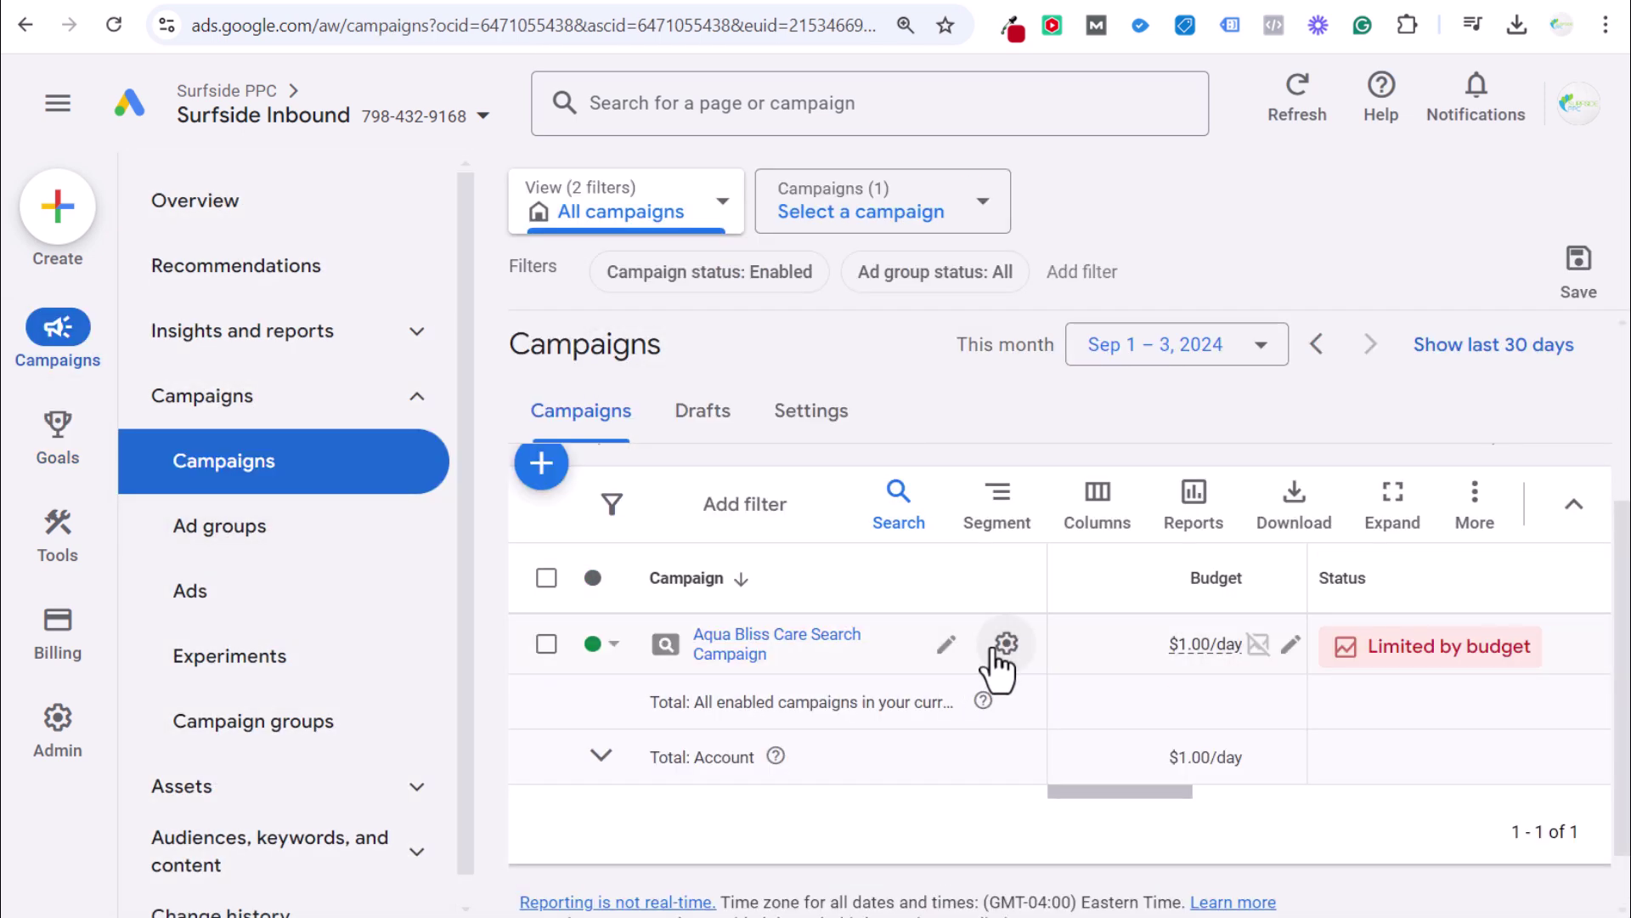
Open the Aqua Bliss Care Search Campaign's goal settings and examine the conversion actions under Contacts and Phone call leads.
{"action": "left_click", "coordinate": [996, 648]}
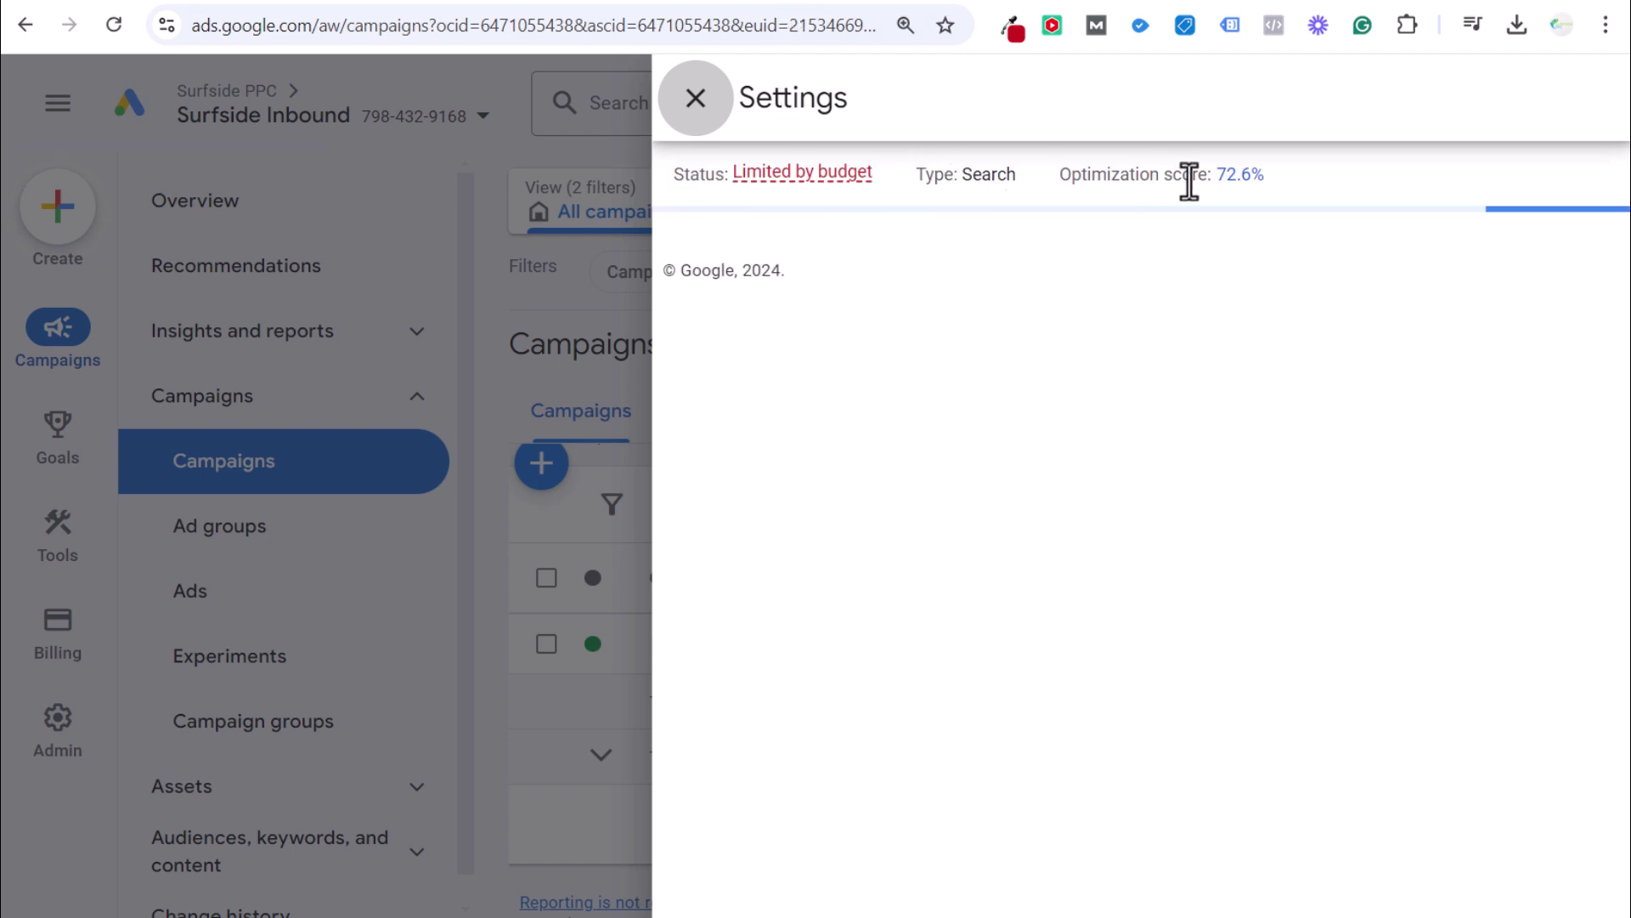
{"action": "left_click", "coordinate": [1434, 353]}
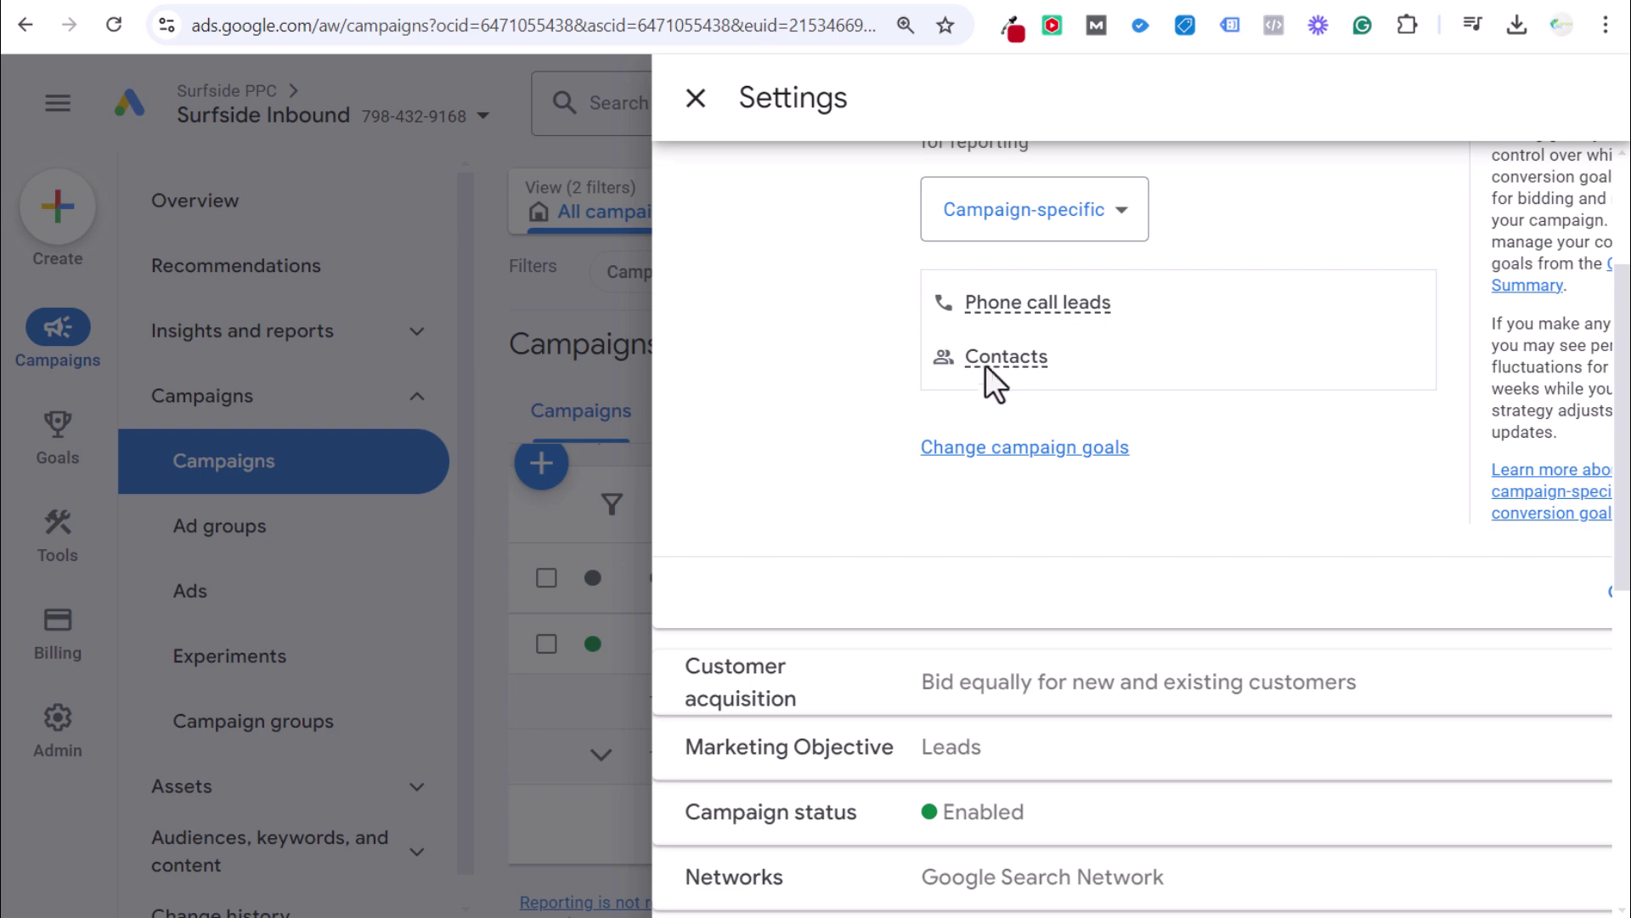
{"action": "mouse_move", "coordinate": [984, 365]}
{"action": "scroll", "coordinate": [1023, 620], "scroll_direction": "down", "scroll_amount": 1}
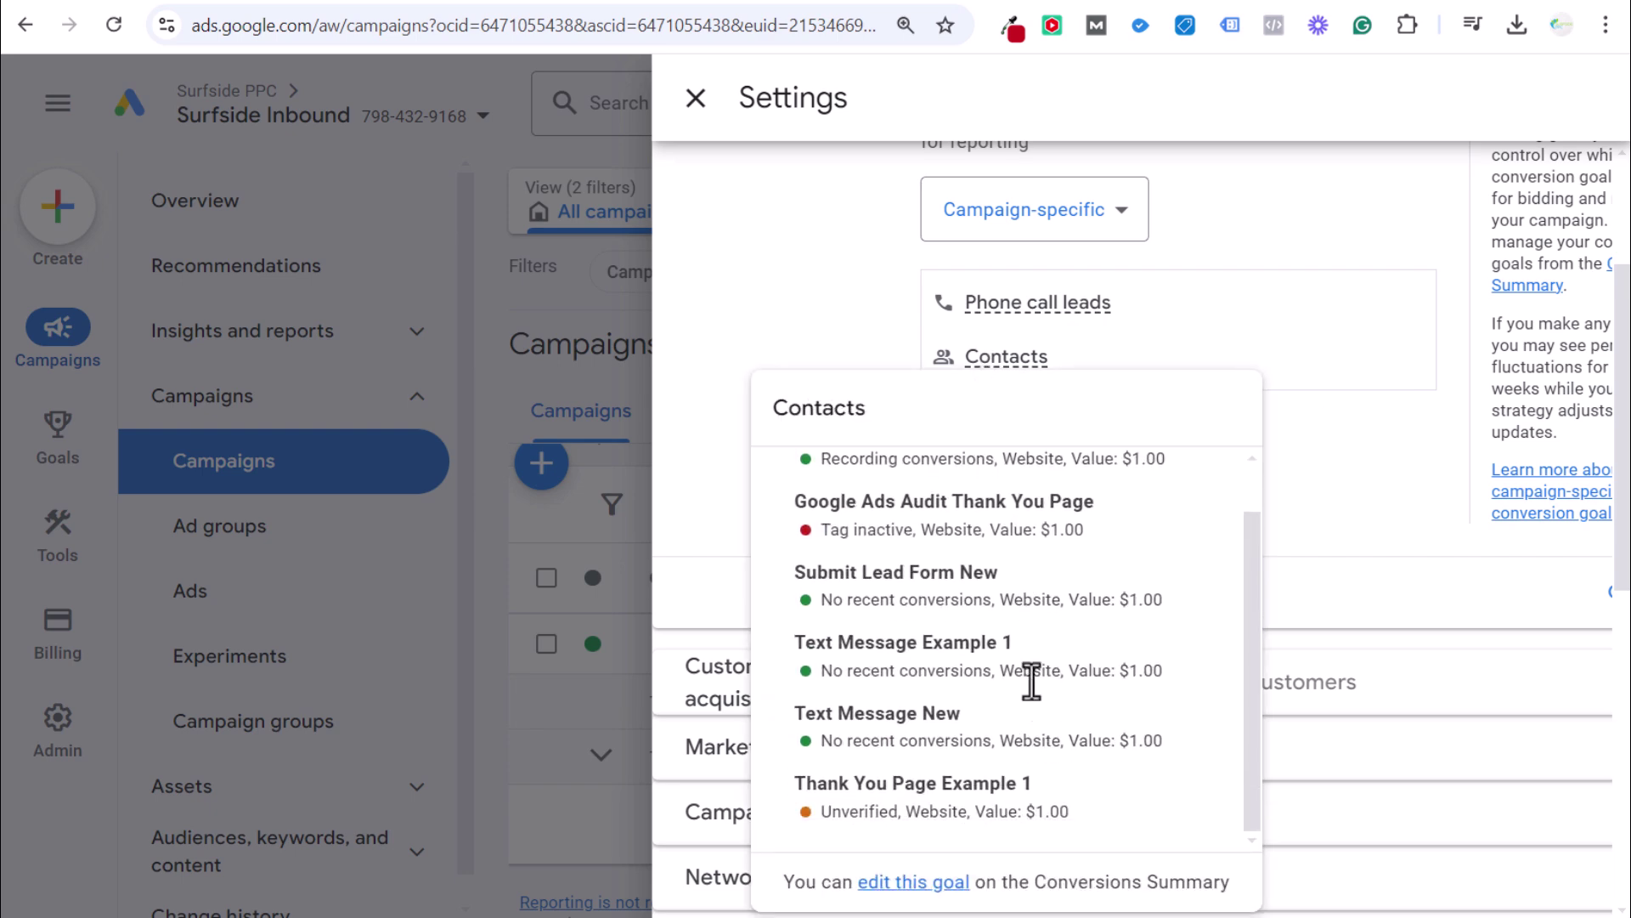
{"action": "scroll", "coordinate": [1032, 679], "scroll_direction": "up", "scroll_amount": 1}
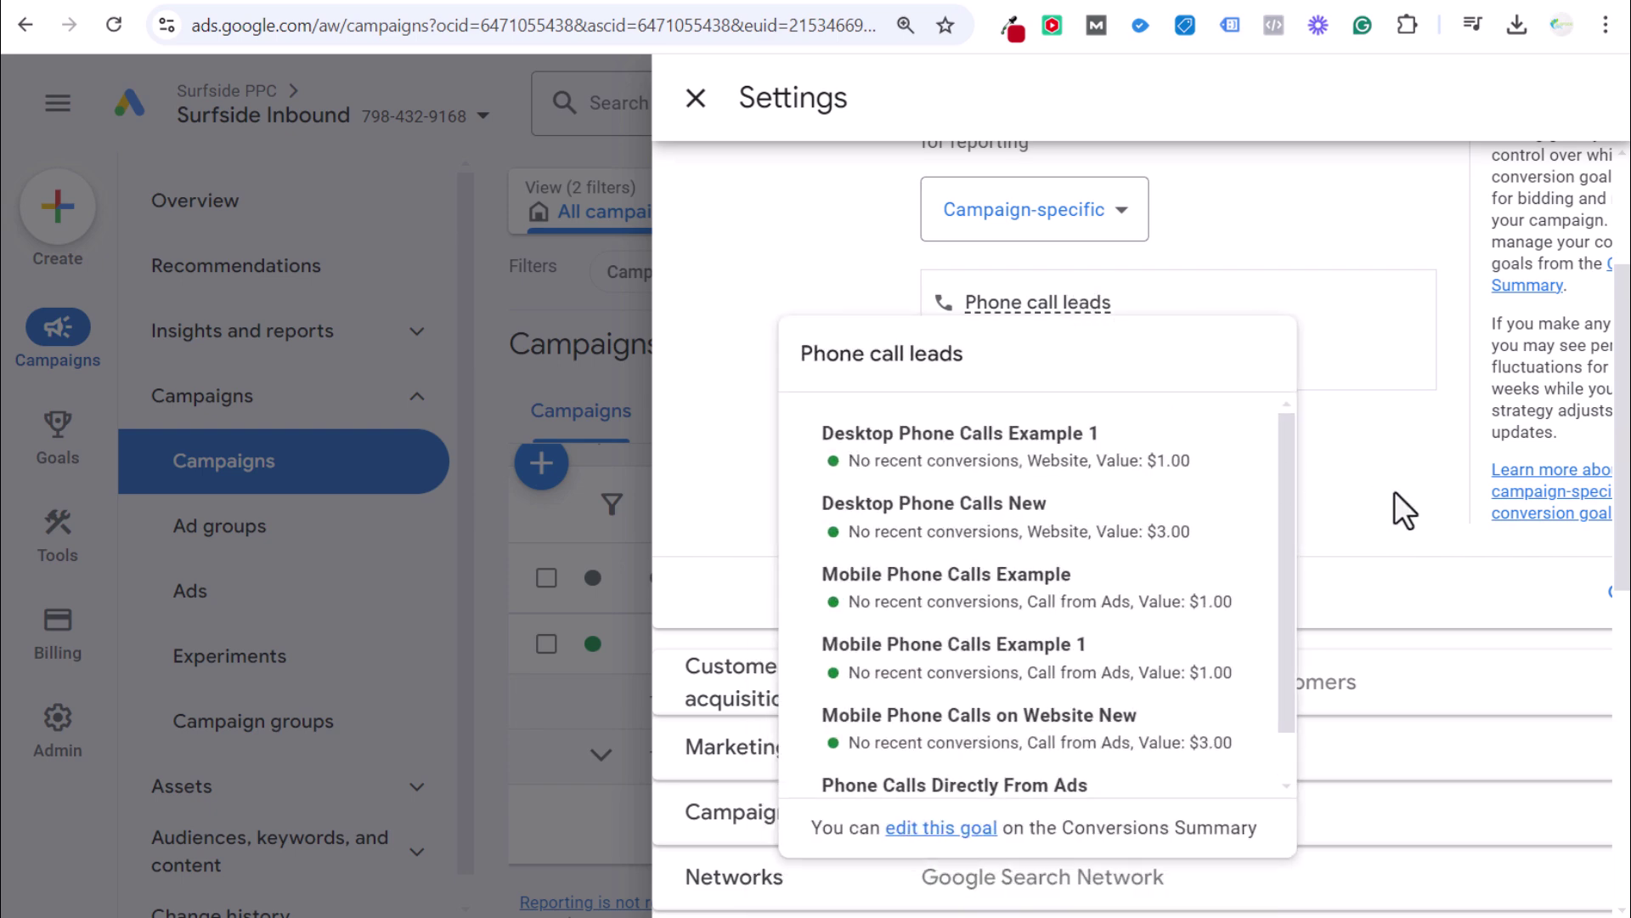
Add Request quotes to the campaign's conversion goals, save, and check which conversion actions it includes.
{"action": "left_click", "coordinate": [1062, 451]}
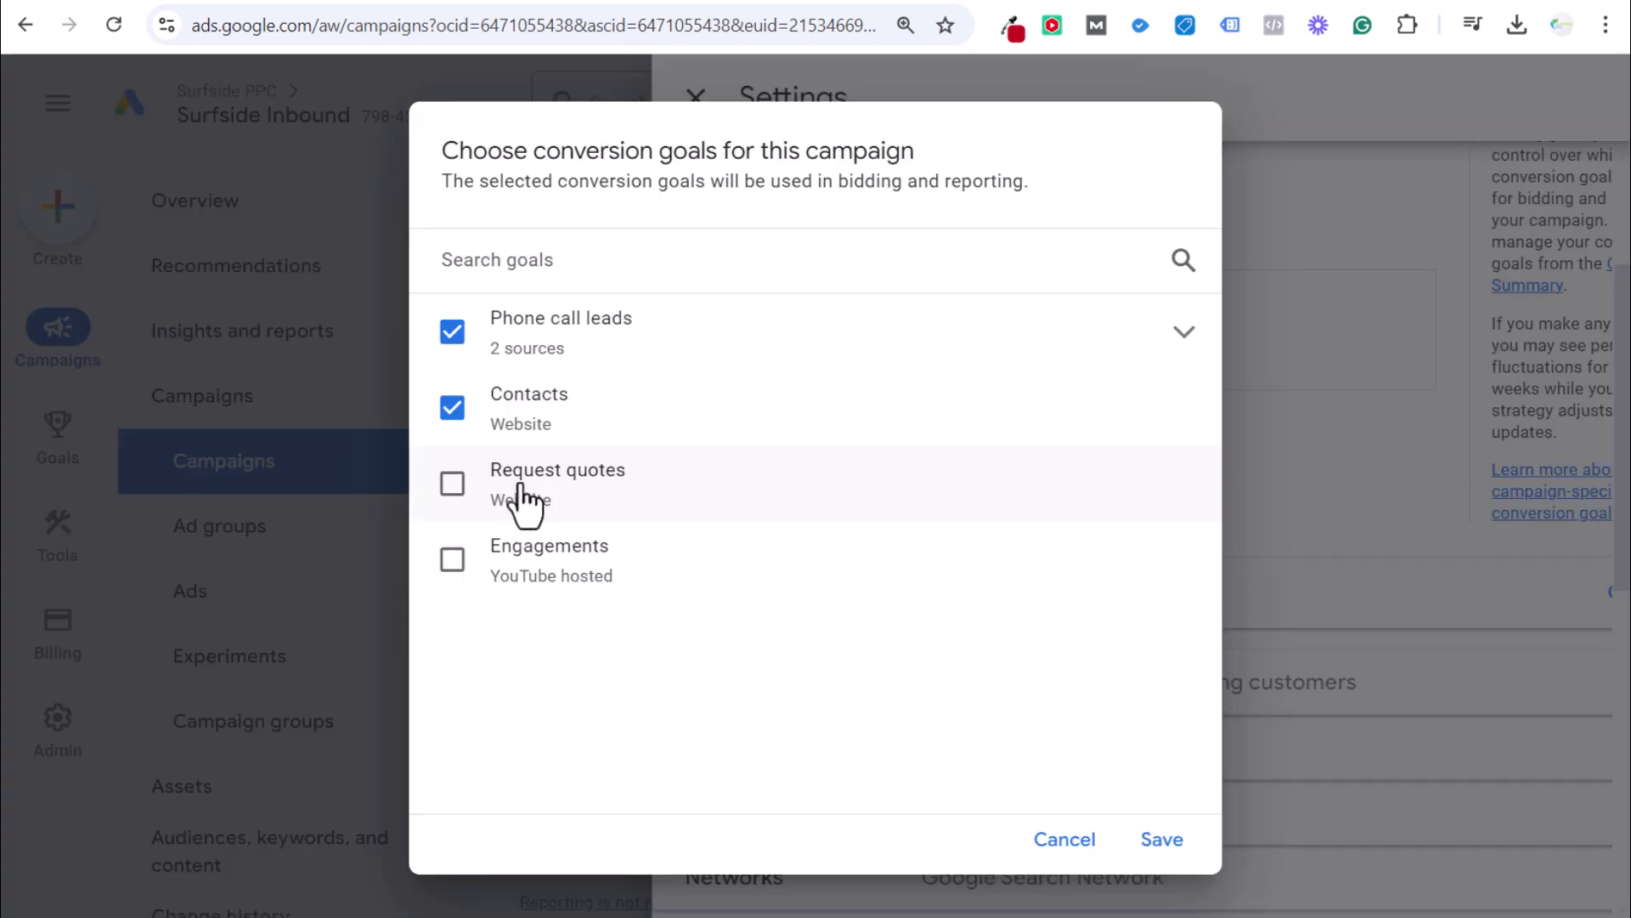
{"action": "left_click", "coordinate": [467, 497]}
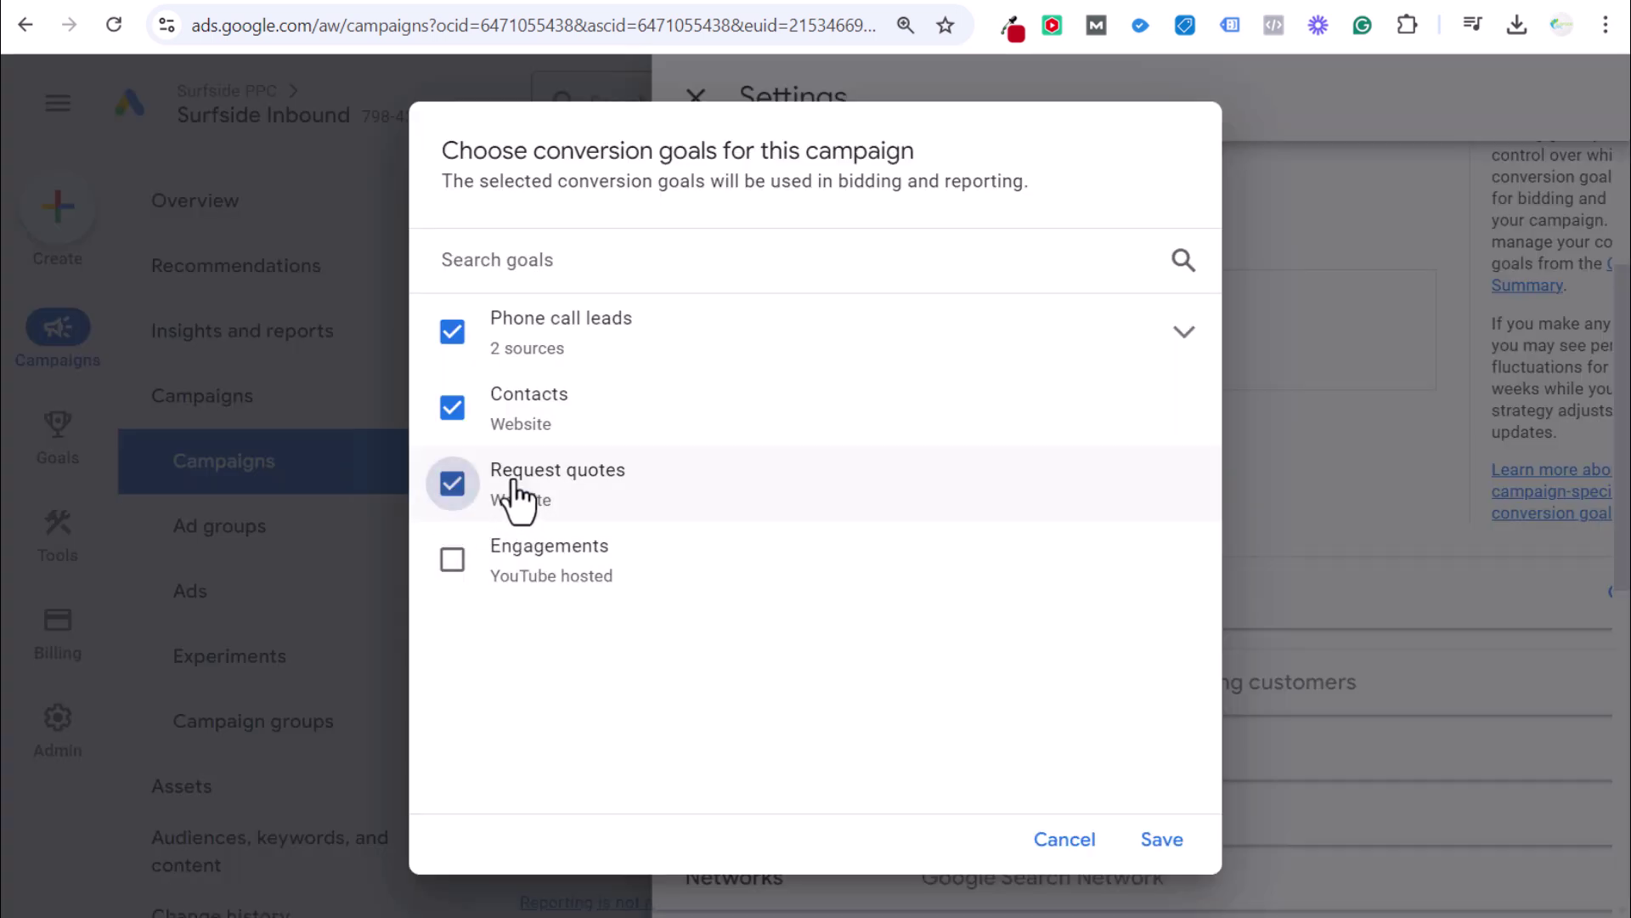
{"action": "left_click", "coordinate": [1161, 850]}
{"action": "mouse_move", "coordinate": [1041, 414]}
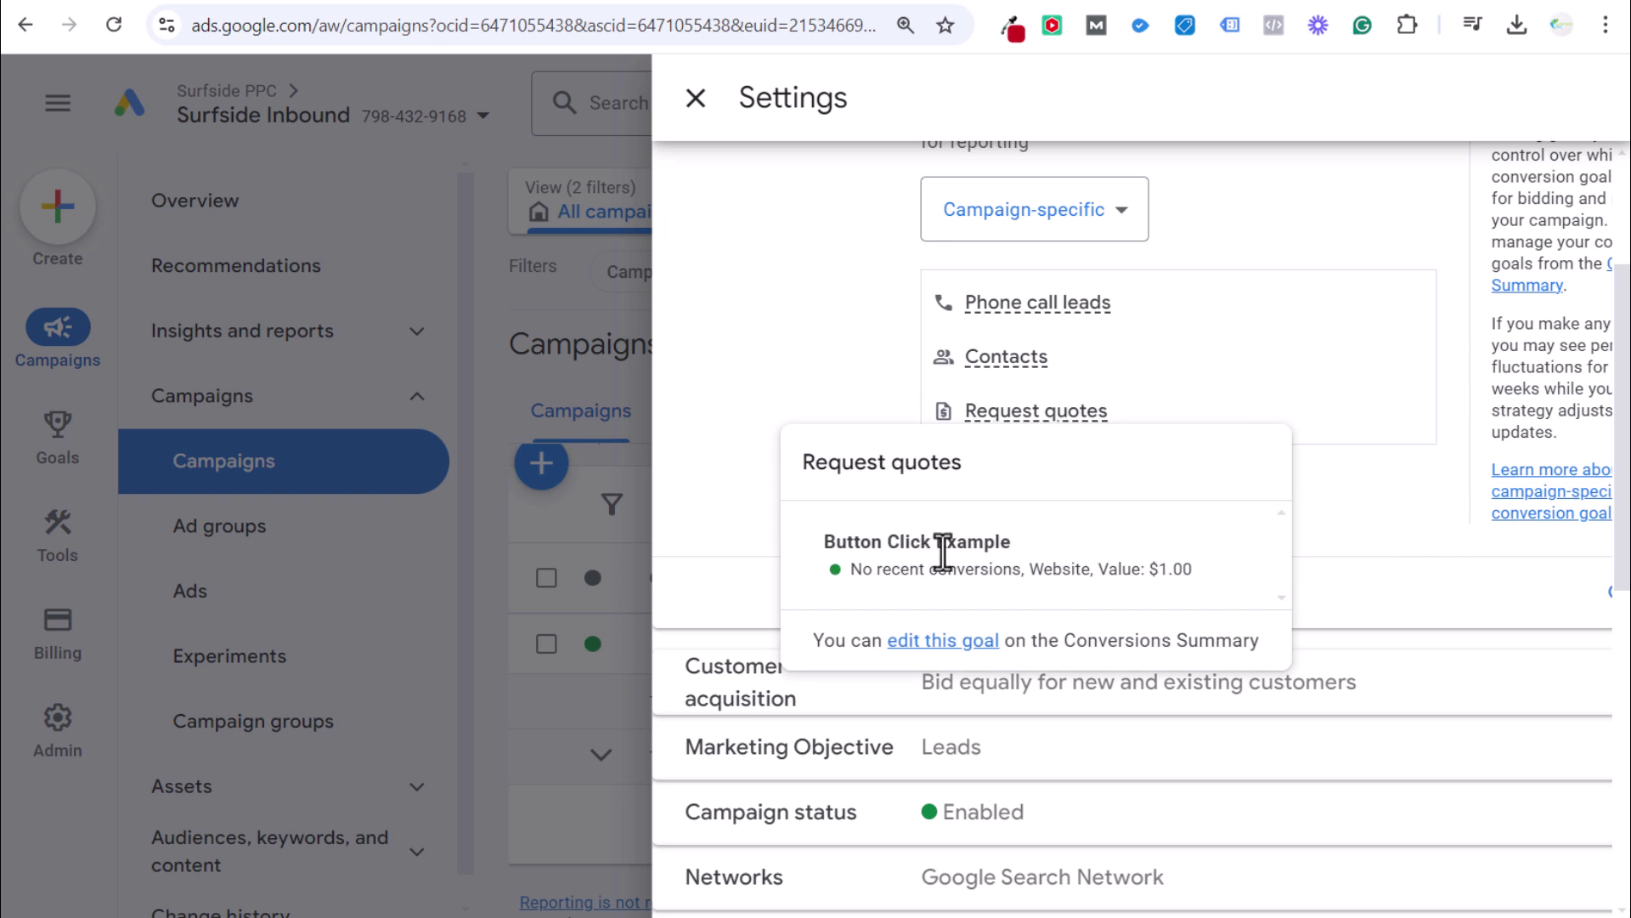
{"action": "left_click_drag", "start_coordinate": [845, 569], "coordinate": [1037, 580]}
{"action": "left_click", "coordinate": [1037, 579]}
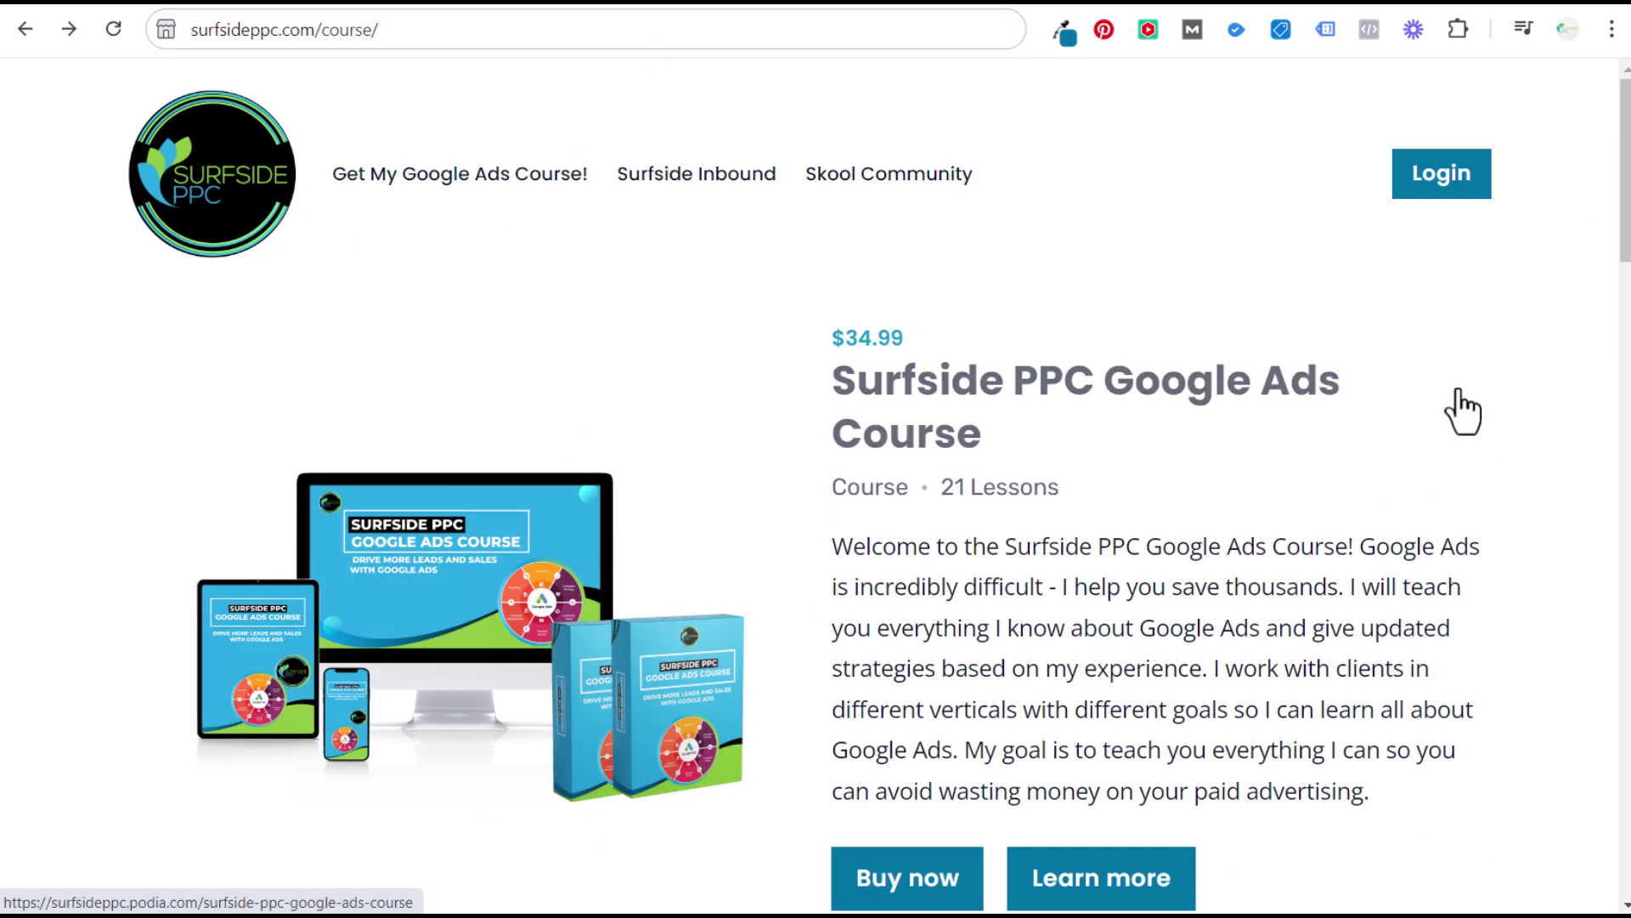
Look through the Surfside PPC course page and the joining options on the Surfside Inbound website.
{"action": "scroll", "coordinate": [1511, 446], "scroll_direction": "down", "scroll_amount": 15}
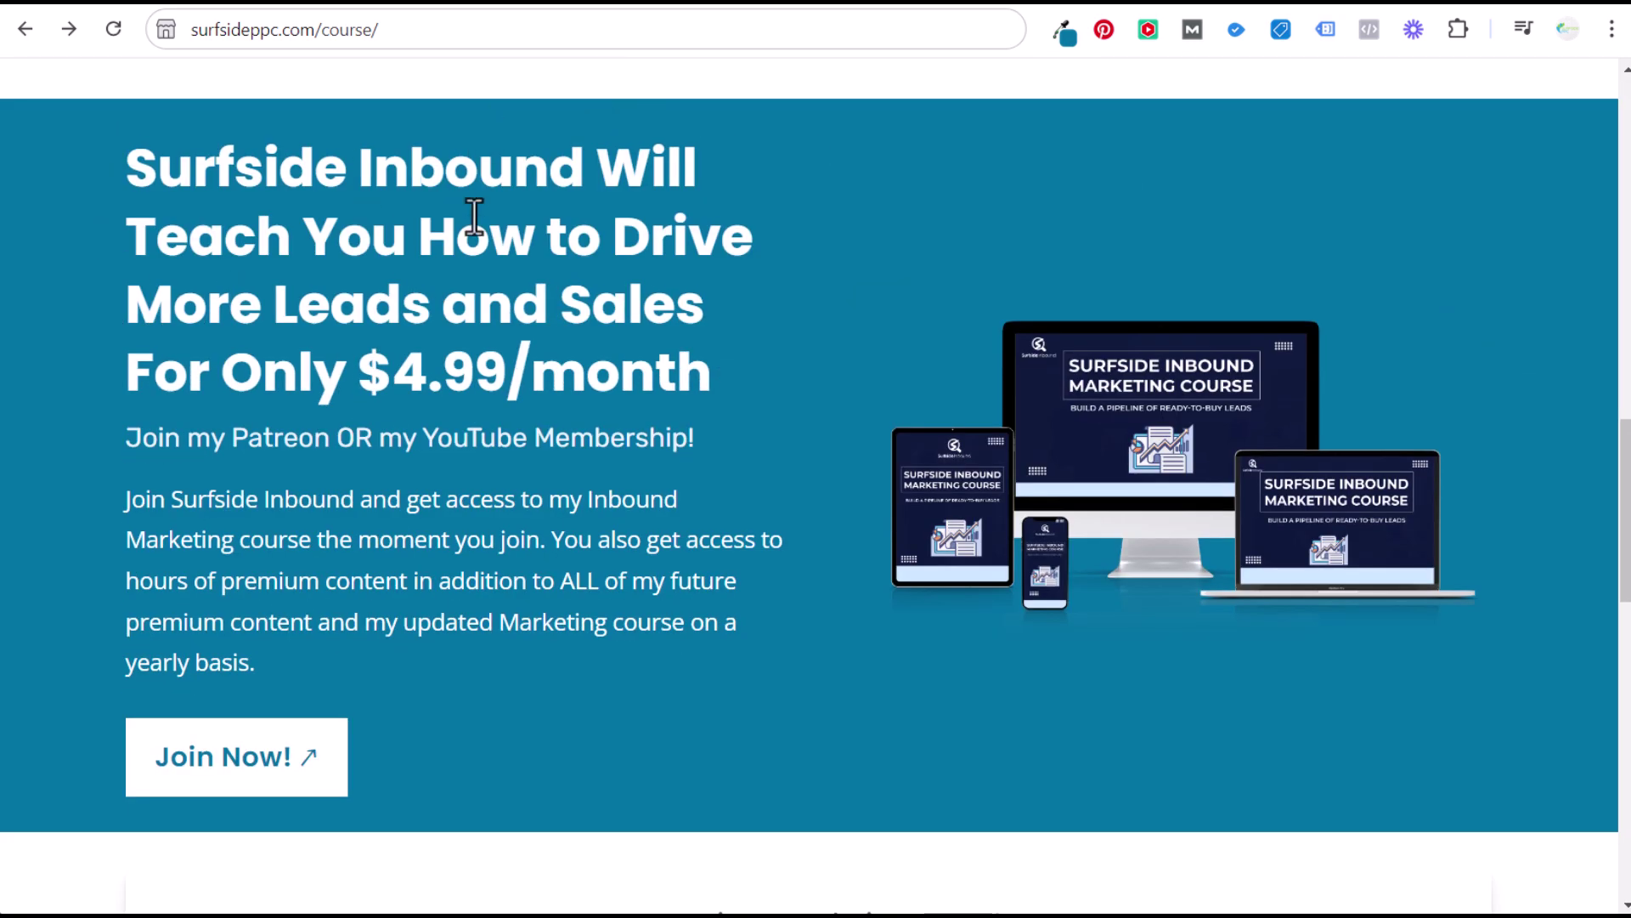
{"action": "left_click", "coordinate": [1252, 7]}
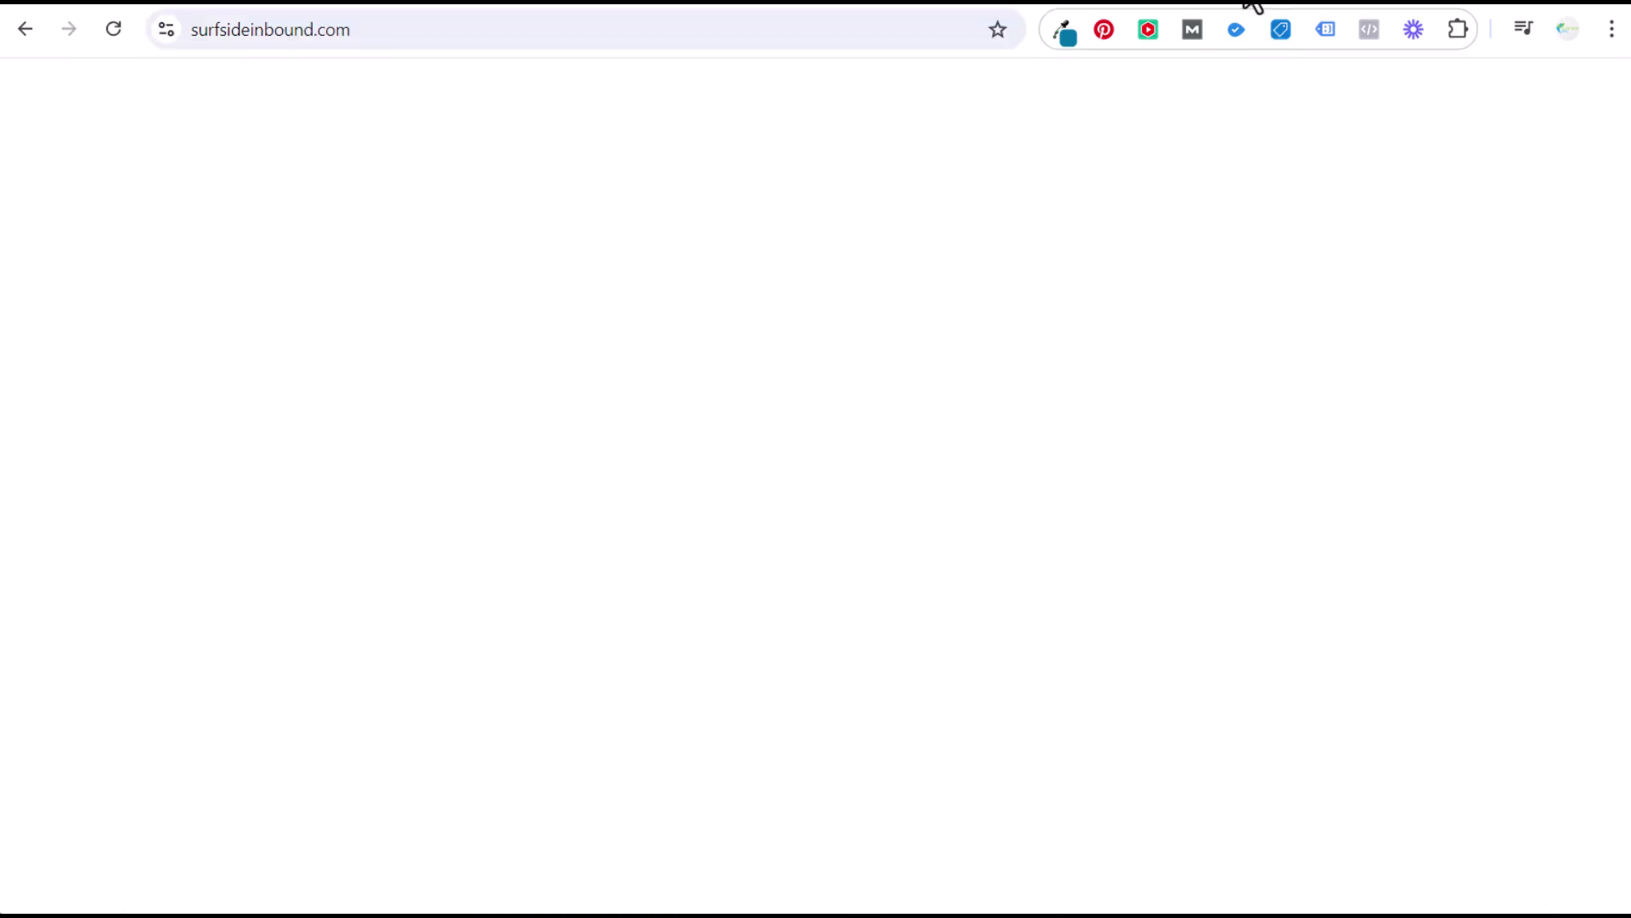
{"action": "scroll", "coordinate": [859, 510], "scroll_direction": "down", "scroll_amount": 5}
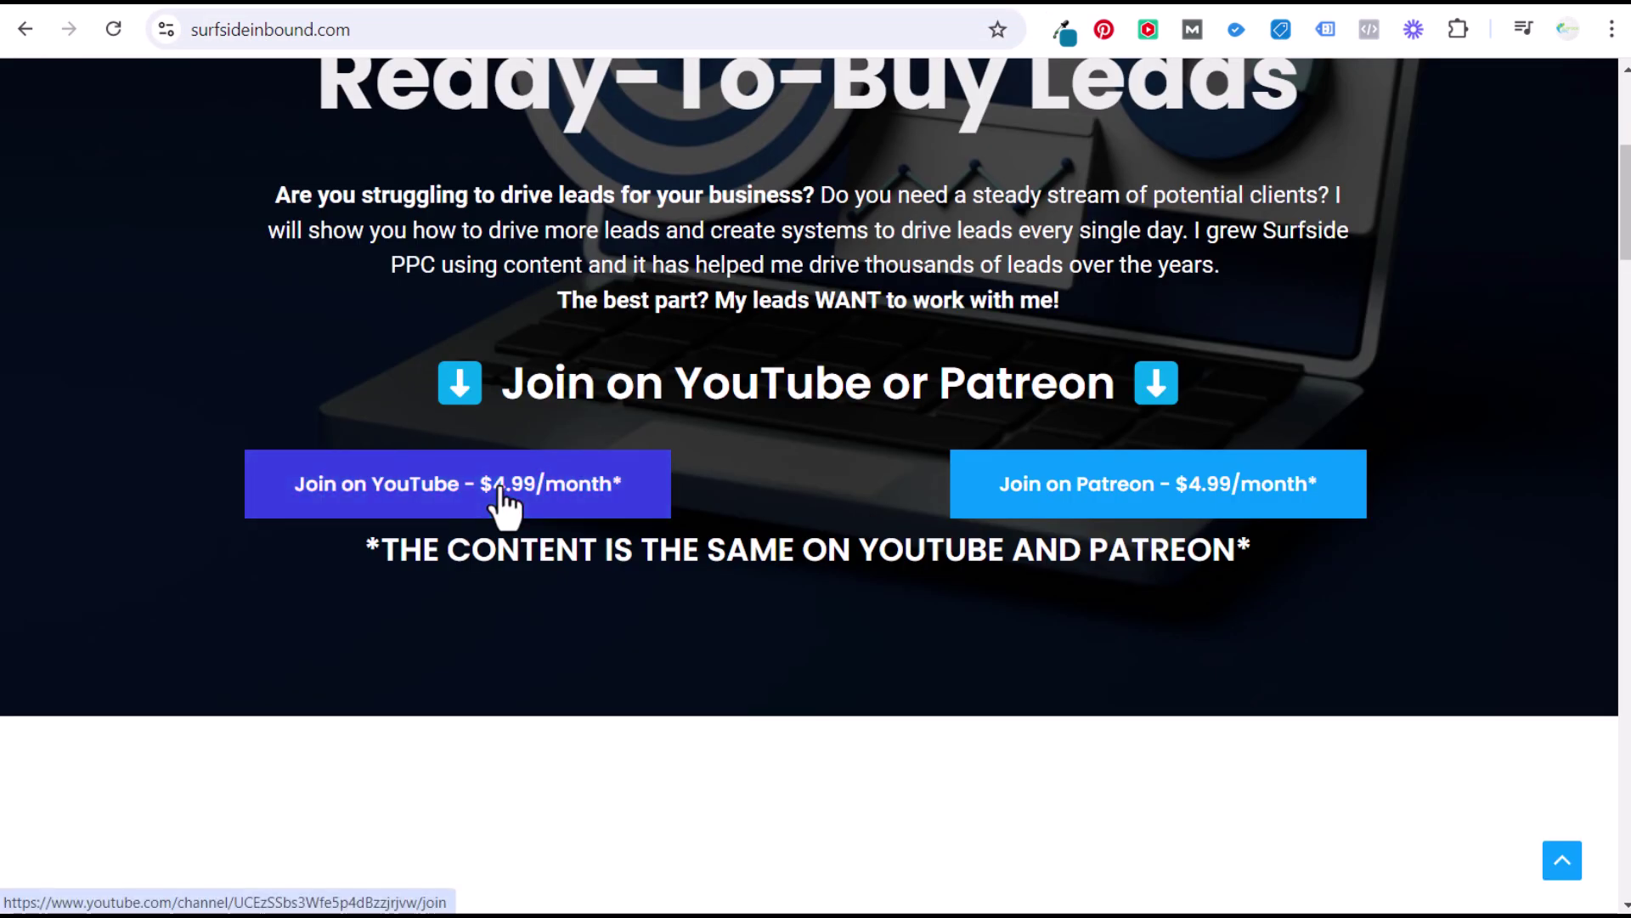